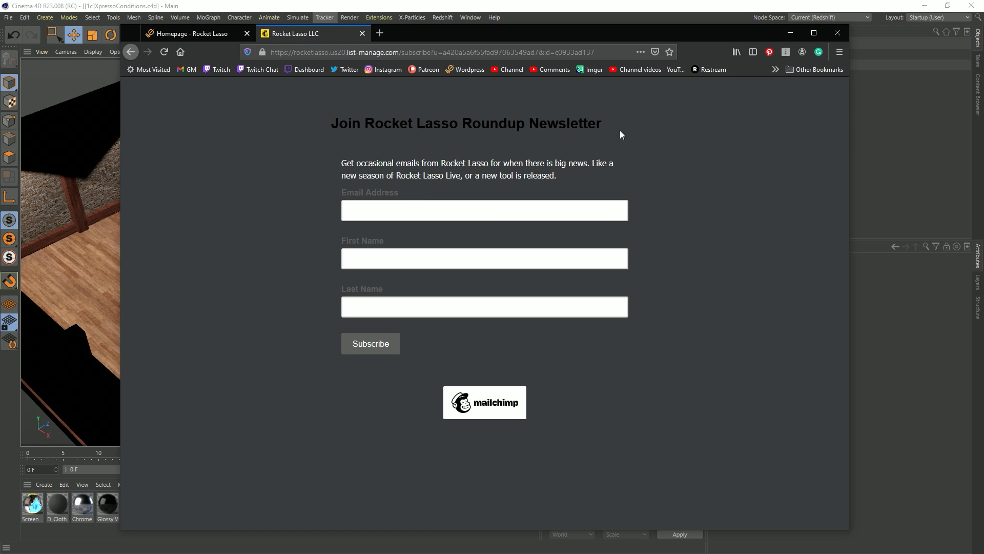
View the Slack, newsletter and Patreon links near the end of the Rocket Lasso homepage, and switch back to Cinema 4D.
{"action": "left_click", "coordinate": [198, 32]}
{"action": "scroll", "coordinate": [573, 235], "scroll_direction": "down", "scroll_amount": 15}
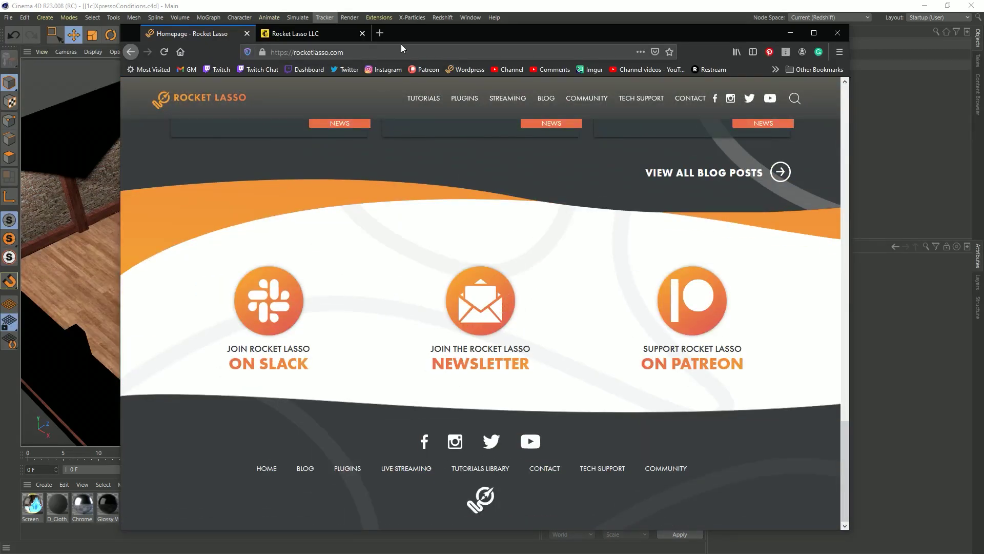
{"action": "left_click", "coordinate": [545, 9]}
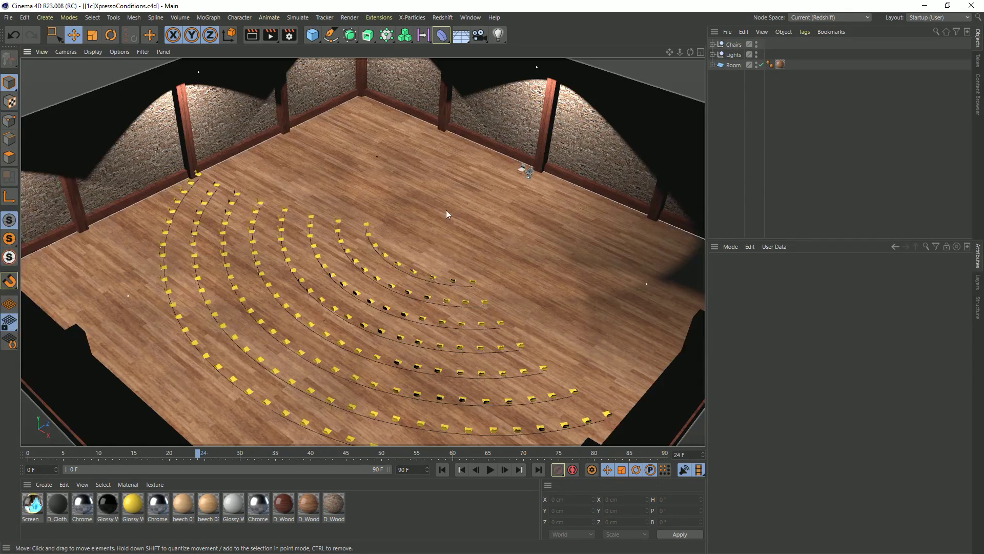
Add a Plane primitive on the open floor in front of the rows of yellow chairs.
{"action": "right_click_drag", "start_coordinate": [447, 211], "coordinate": [607, 177], "text": "alt"}
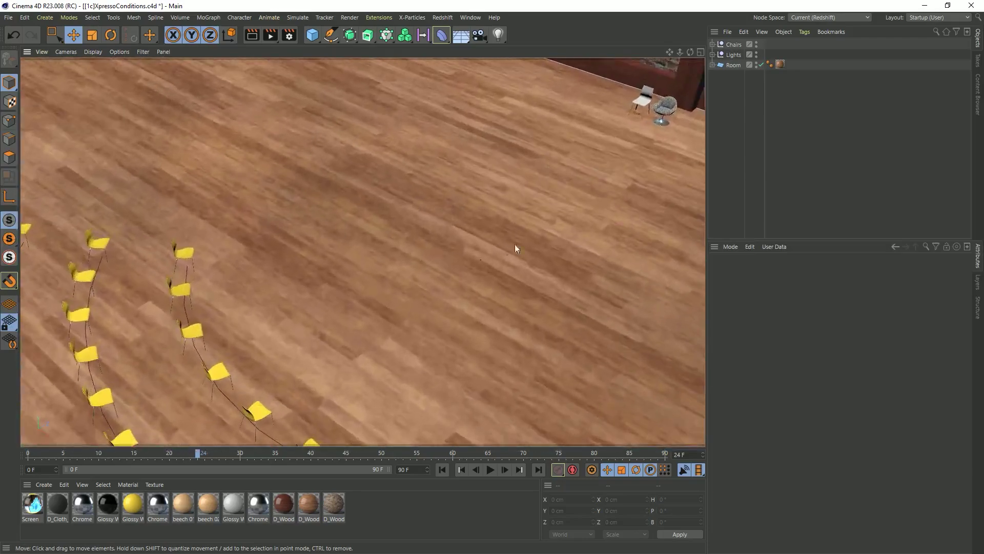
{"action": "left_click_drag", "start_coordinate": [543, 244], "coordinate": [549, 244], "text": "alt"}
{"action": "middle_click_drag", "start_coordinate": [550, 244], "coordinate": [472, 217], "text": "alt"}
{"action": "left_click_drag", "start_coordinate": [472, 218], "coordinate": [454, 212], "text": "alt"}
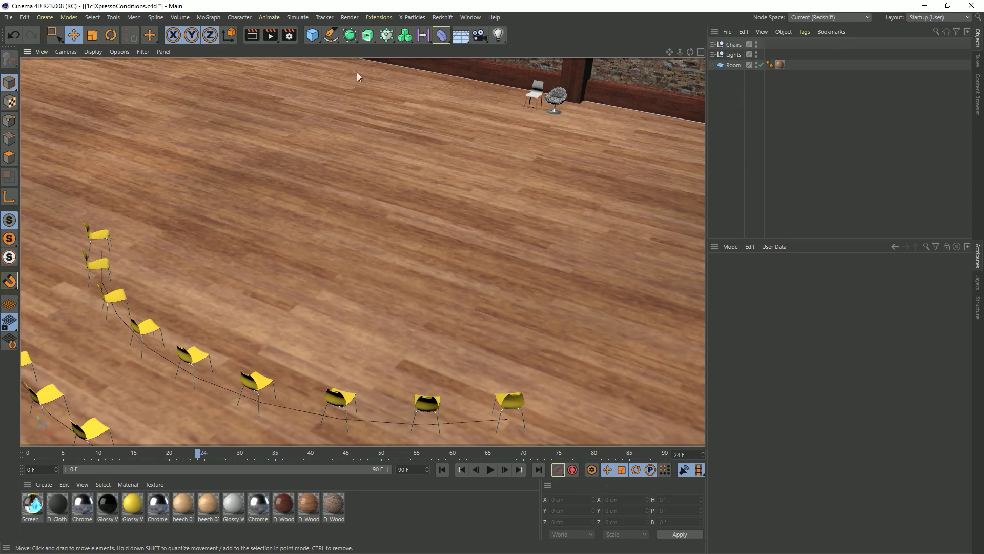
{"action": "left_click", "coordinate": [314, 39]}
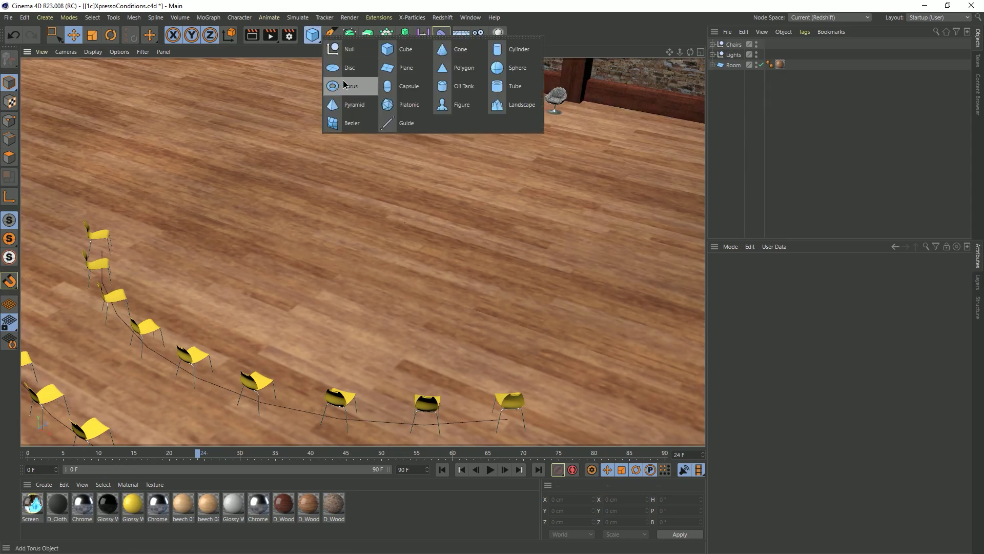
{"action": "left_click", "coordinate": [578, 30]}
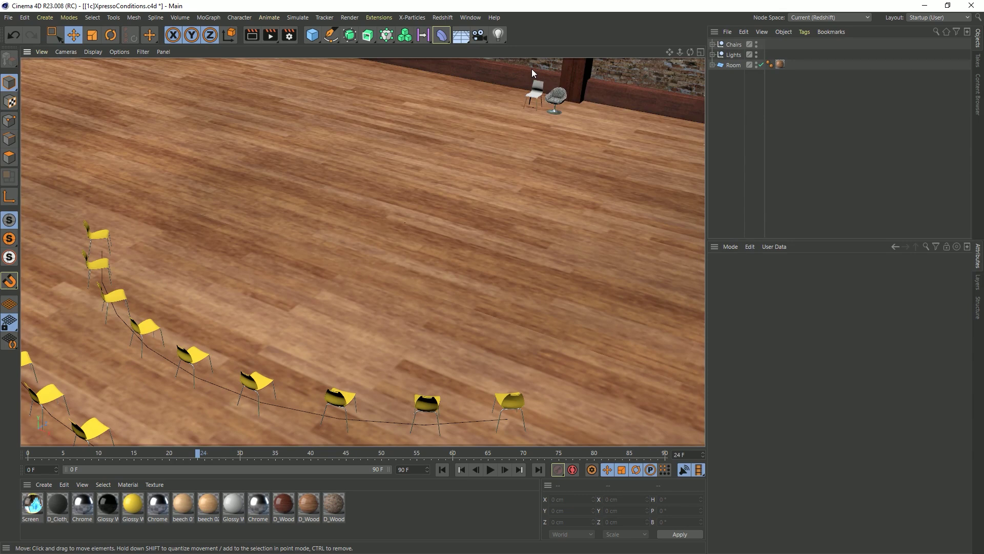
{"action": "left_click", "coordinate": [313, 35]}
{"action": "left_click", "coordinate": [404, 68]}
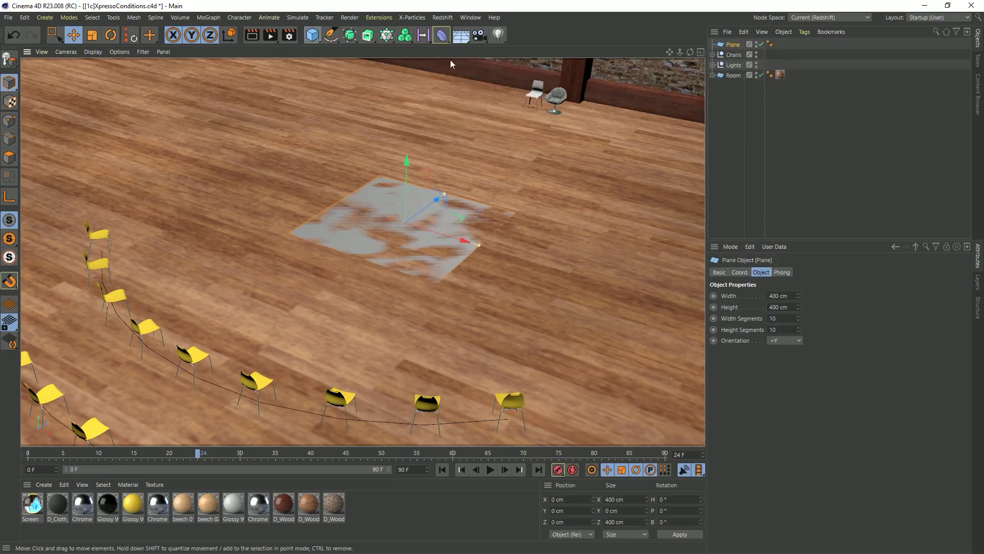
Set the plane's orientation to -Z and raise it to a Y position of about 252 cm.
{"action": "left_click", "coordinate": [777, 340]}
{"action": "left_click", "coordinate": [785, 407]}
{"action": "left_click_drag", "start_coordinate": [407, 146], "coordinate": [402, 61]}
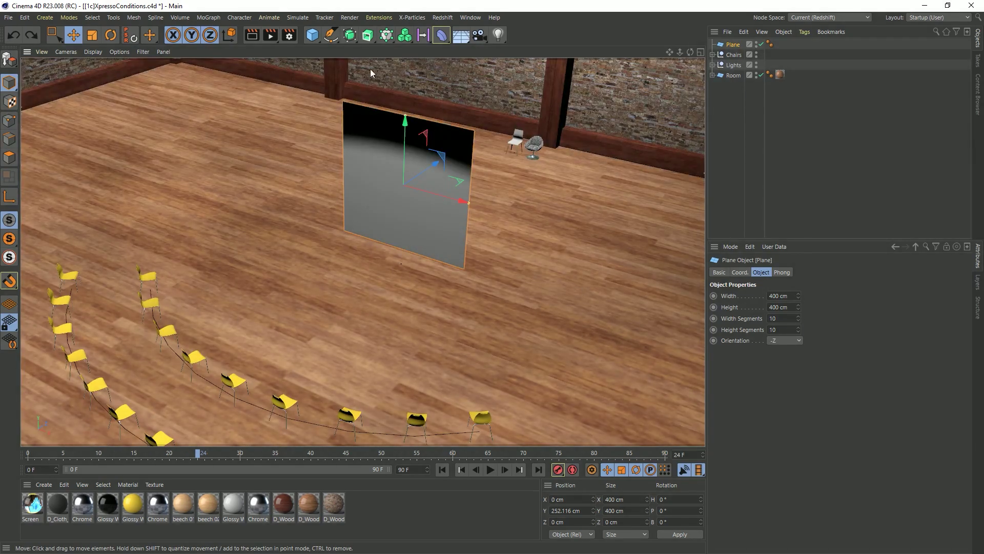
Try a Figure primitive beside the plane and the Screen material on the plane, undoing each trial.
{"action": "left_click", "coordinate": [313, 35]}
{"action": "left_click", "coordinate": [442, 104]}
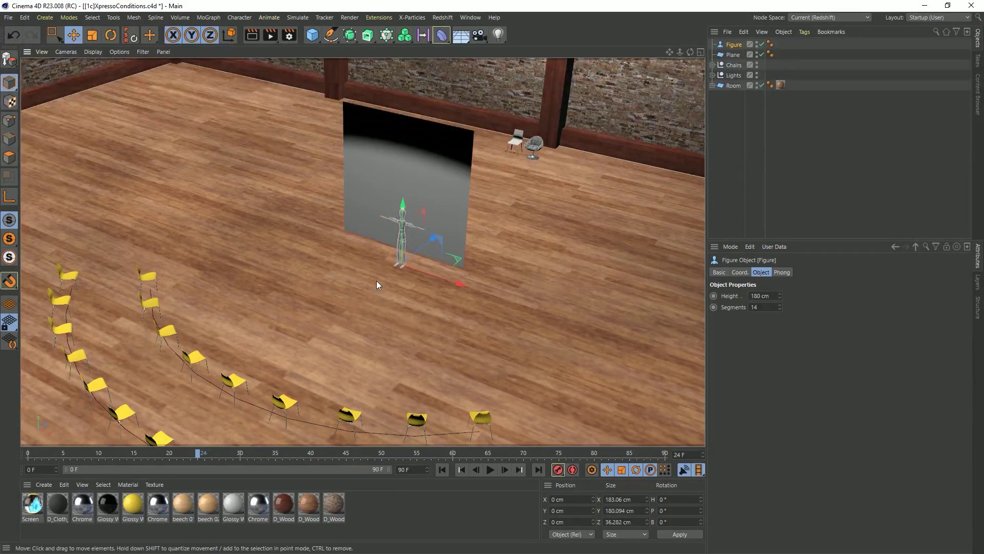
{"action": "key", "text": "ctrl+z"}
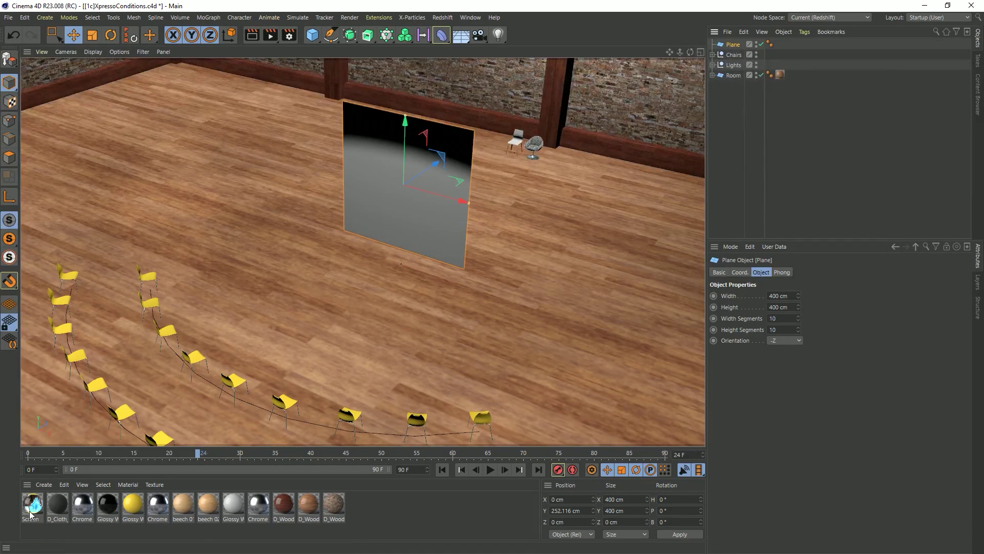
{"action": "left_click_drag", "start_coordinate": [33, 501], "coordinate": [399, 198]}
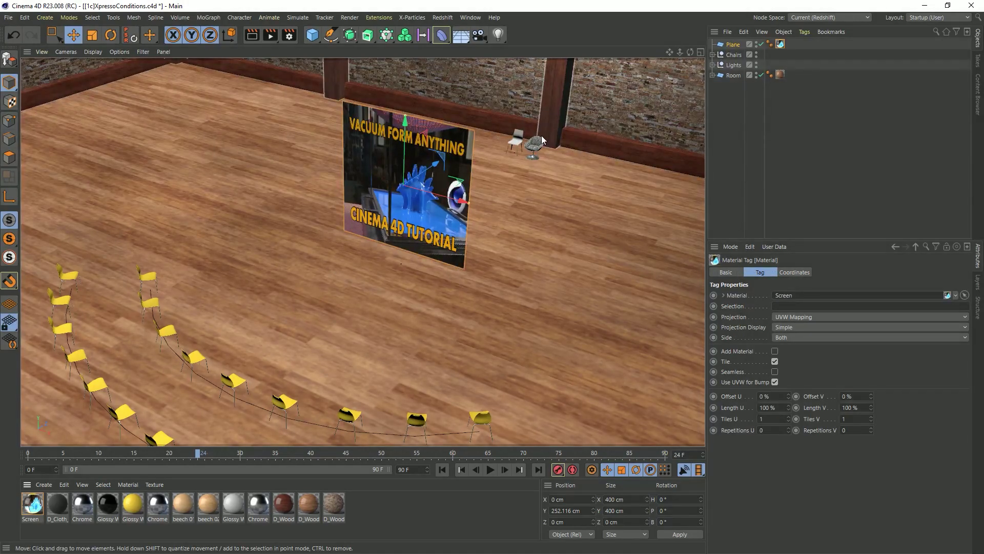
{"action": "key", "text": "ctrl+z"}
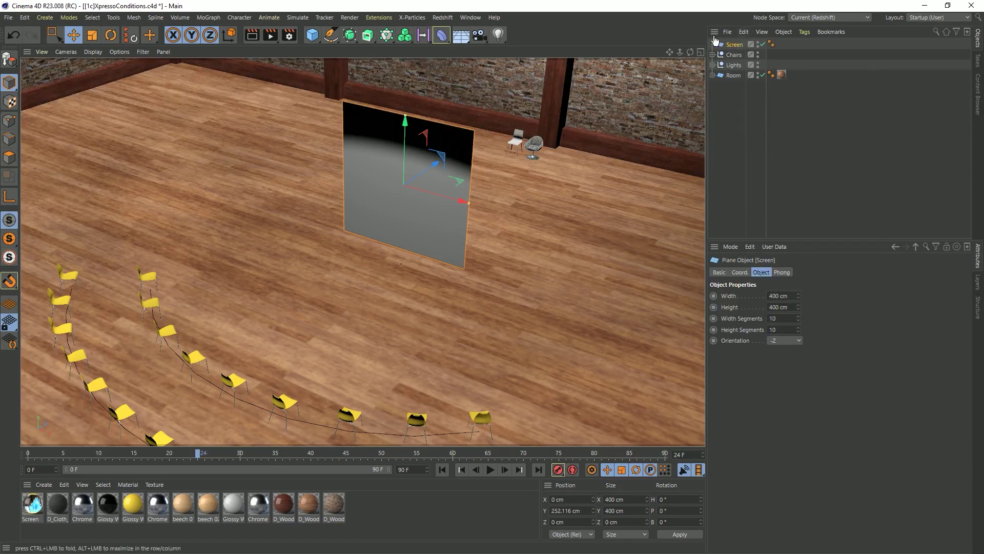
Add a user data entry named AutoHieght to the Screen plane.
{"action": "left_click", "coordinate": [775, 246]}
{"action": "left_click", "coordinate": [794, 273]}
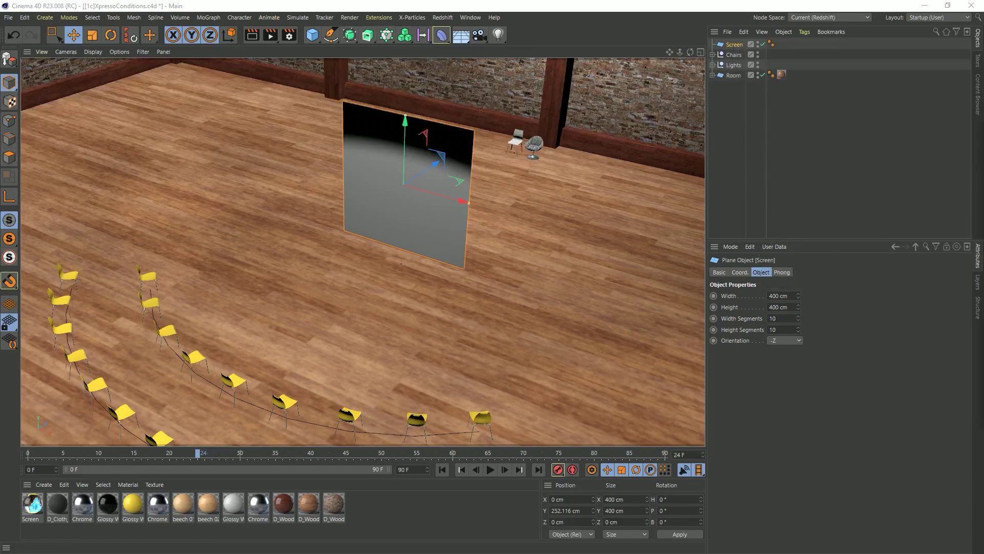
{"action": "left_click_drag", "start_coordinate": [771, 150], "coordinate": [459, 112]}
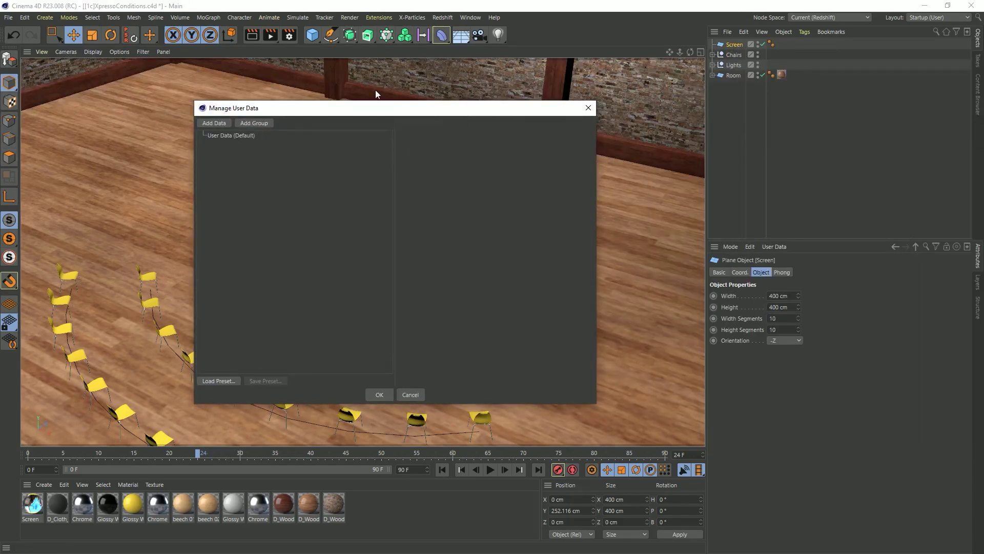
{"action": "left_click", "coordinate": [219, 123]}
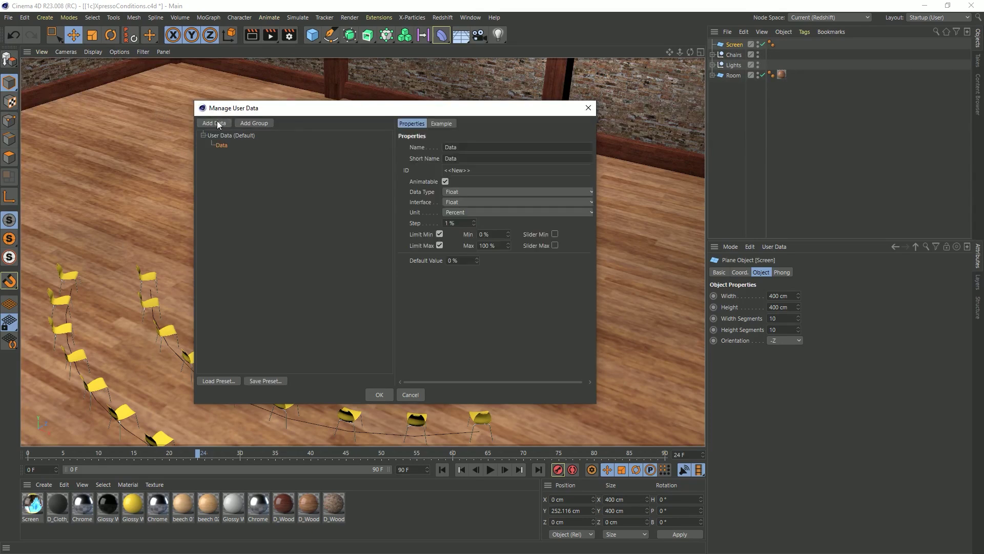
{"action": "double_click", "coordinate": [477, 146]}
{"action": "type", "text": "AuotH"}
{"action": "key", "text": "BackSpace"}
{"action": "key", "text": "BackSpace"}
{"action": "key", "text": "BackSpace"}
{"action": "type", "text": "toHie"}
{"action": "type", "text": "ght"}
{"action": "key", "text": "Return"}
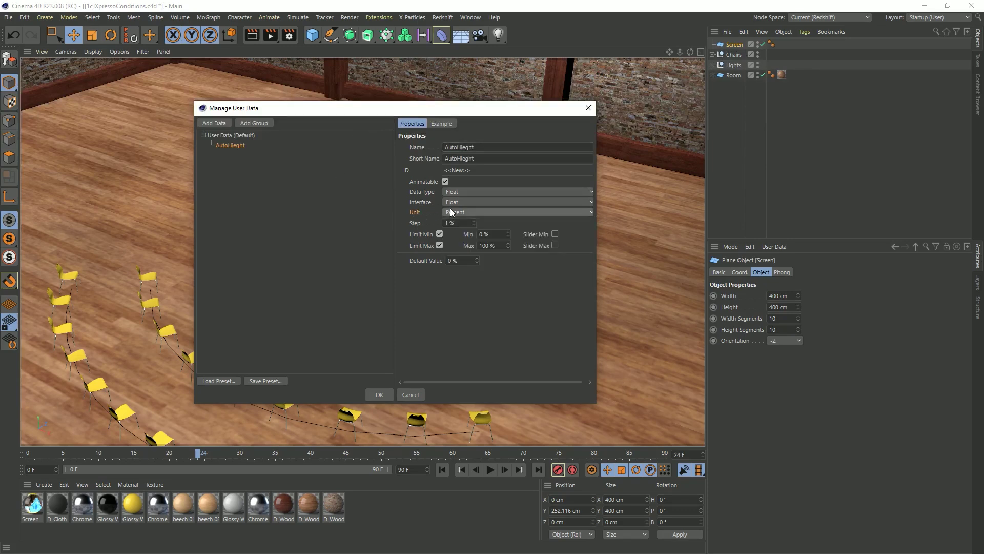
Set the AutoHieght entry's unit to Real and turn off its maximum limit.
{"action": "left_click", "coordinate": [455, 212]}
{"action": "left_click", "coordinate": [456, 224]}
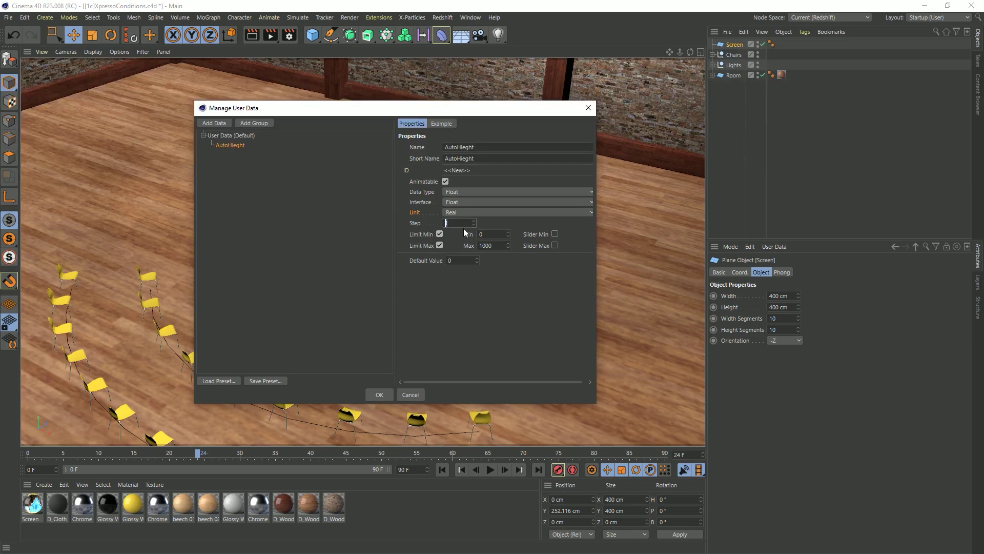
{"action": "left_click", "coordinate": [503, 234]}
{"action": "left_click", "coordinate": [439, 246]}
Duplicate the AutoHieght entry, rename the copy AutoWidth and accept the user data.
{"action": "left_click", "coordinate": [230, 145]}
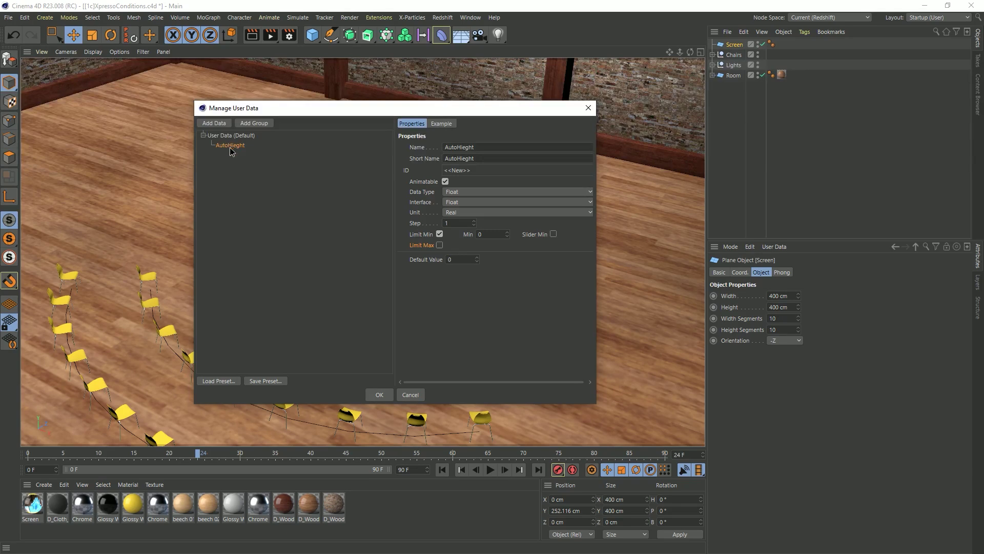
{"action": "left_click_drag", "start_coordinate": [230, 149], "coordinate": [238, 146], "text": "ctrl"}
{"action": "left_click_drag", "start_coordinate": [456, 145], "coordinate": [610, 165]}
{"action": "type", "text": "Width"}
{"action": "left_click", "coordinate": [385, 394]}
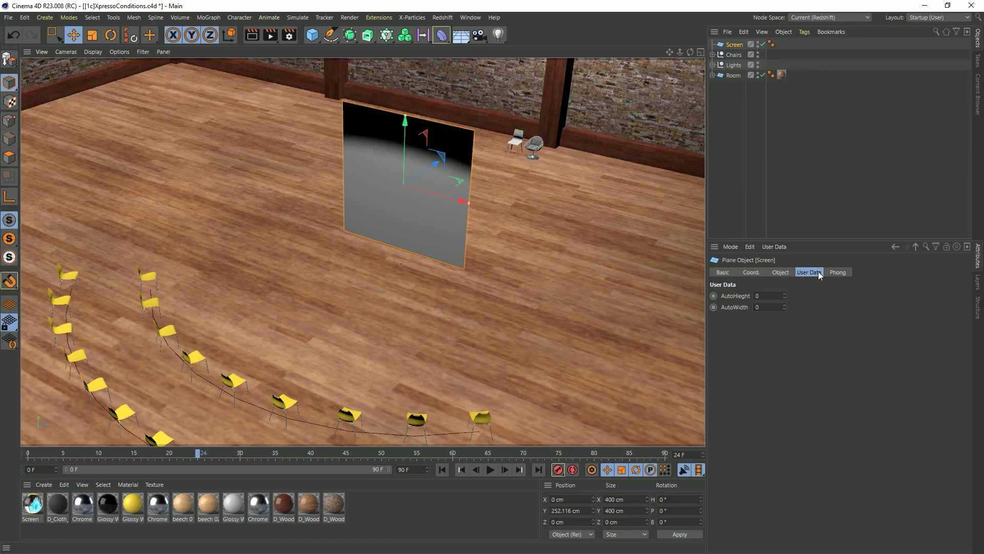
Add a separate top-level user data group named Screen to the plane.
{"action": "left_click", "coordinate": [775, 247]}
{"action": "left_click", "coordinate": [786, 272]}
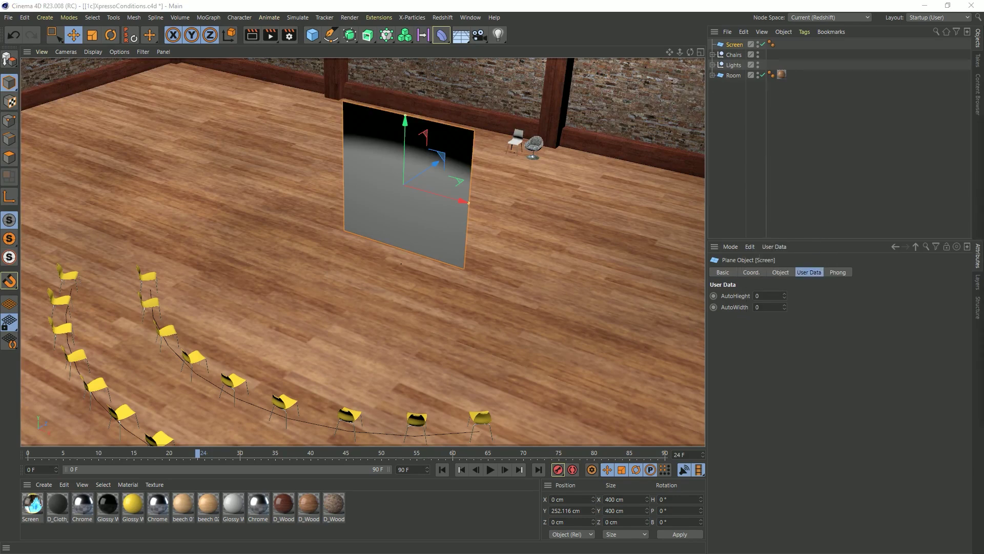
{"action": "left_click", "coordinate": [243, 129]}
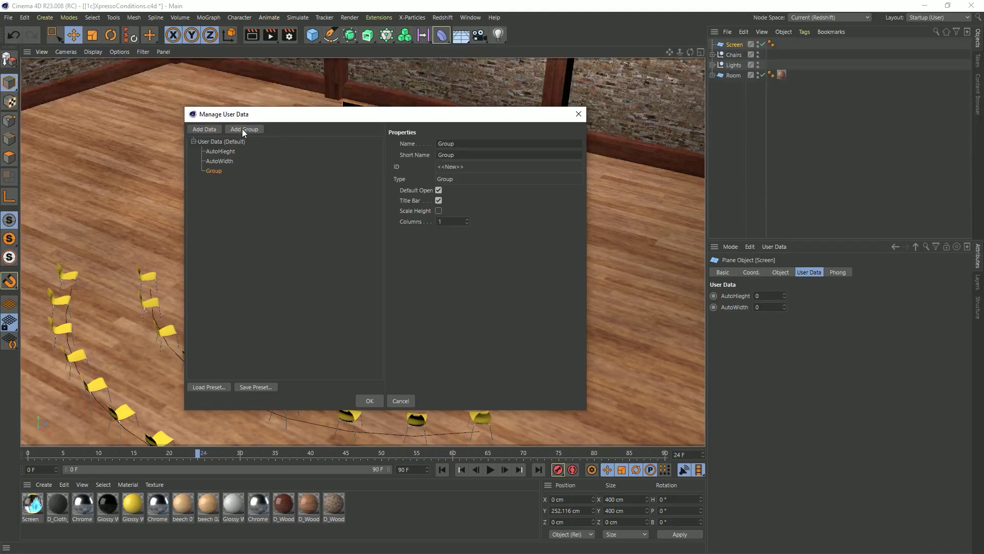
{"action": "left_click_drag", "start_coordinate": [213, 173], "coordinate": [214, 205]}
{"action": "left_click_drag", "start_coordinate": [458, 144], "coordinate": [320, 108]}
{"action": "type", "text": "Screen"}
{"action": "left_click", "coordinate": [431, 266]}
Move the AutoHieght and AutoWidth entries into the Screen user data group, and save the scene.
{"action": "left_click", "coordinate": [221, 153]}
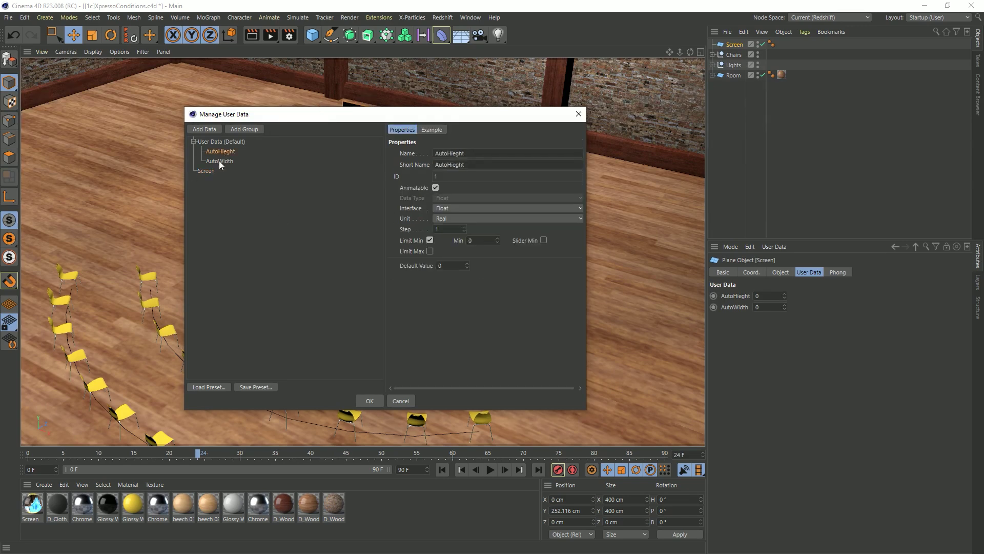
{"action": "left_click", "coordinate": [218, 161], "text": "shift"}
{"action": "left_click_drag", "start_coordinate": [217, 161], "coordinate": [208, 170]}
{"action": "left_click", "coordinate": [369, 400]}
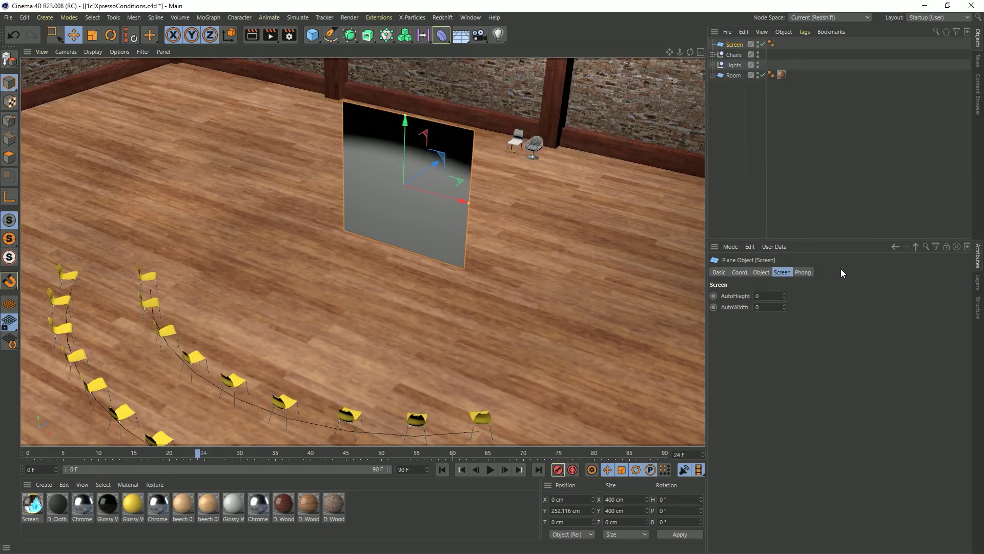
{"action": "left_click", "coordinate": [762, 273]}
{"action": "left_click", "coordinate": [783, 273]}
{"action": "key", "text": "ctrl+s"}
Add an XPresso tag to the Screen plane and place its editor window over the viewport.
{"action": "right_click", "coordinate": [735, 47]}
{"action": "mouse_move", "coordinate": [788, 131]}
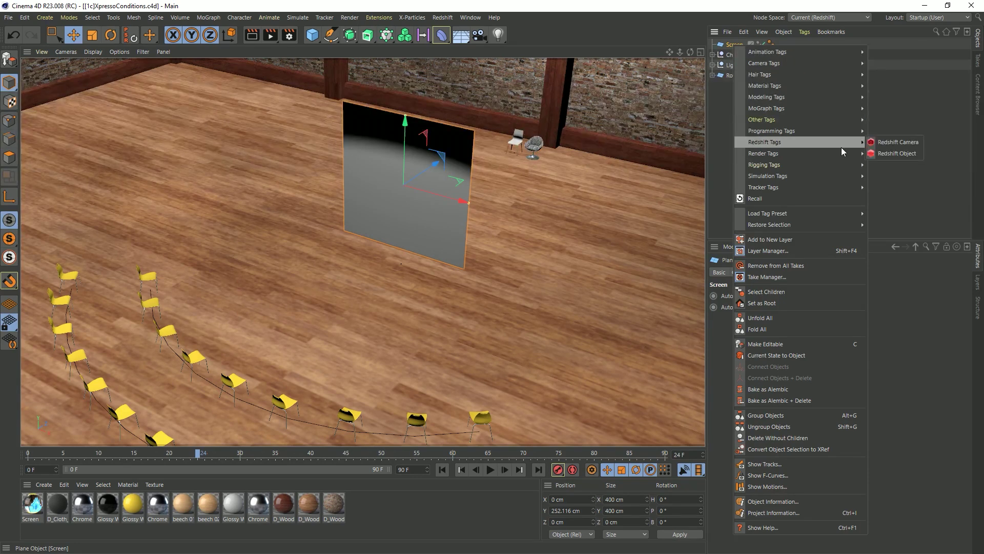
{"action": "mouse_move", "coordinate": [851, 131]}
{"action": "left_click", "coordinate": [888, 164]}
{"action": "left_click_drag", "start_coordinate": [767, 165], "coordinate": [452, 90]}
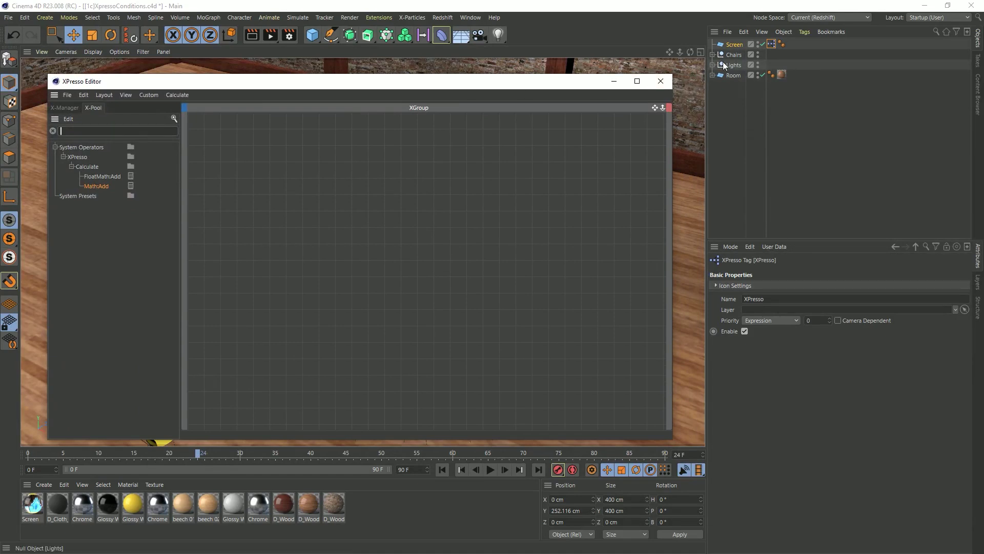
Create an XPresso node for the Screen plane with the object's Width and Height as inputs.
{"action": "left_click_drag", "start_coordinate": [724, 48], "coordinate": [510, 374]}
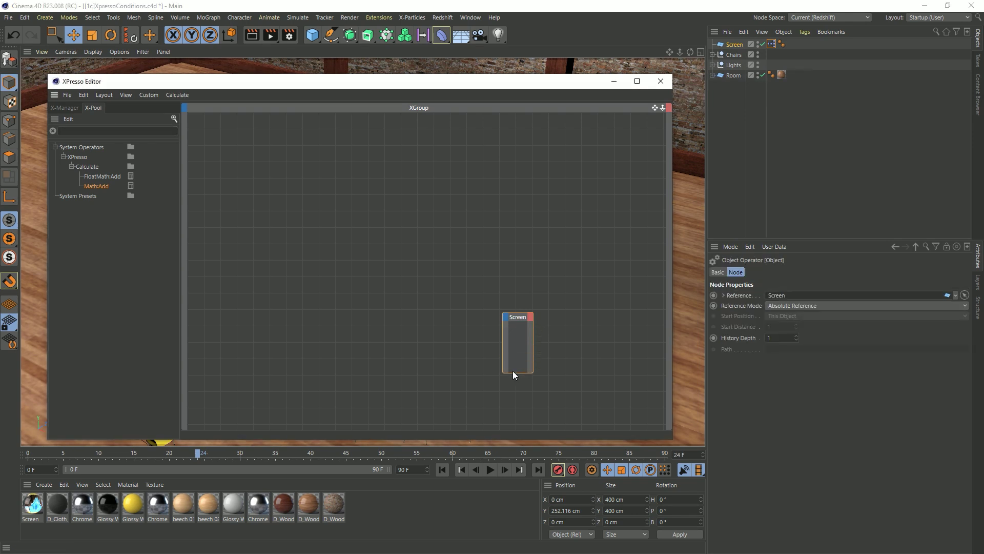
{"action": "left_click", "coordinate": [730, 46]}
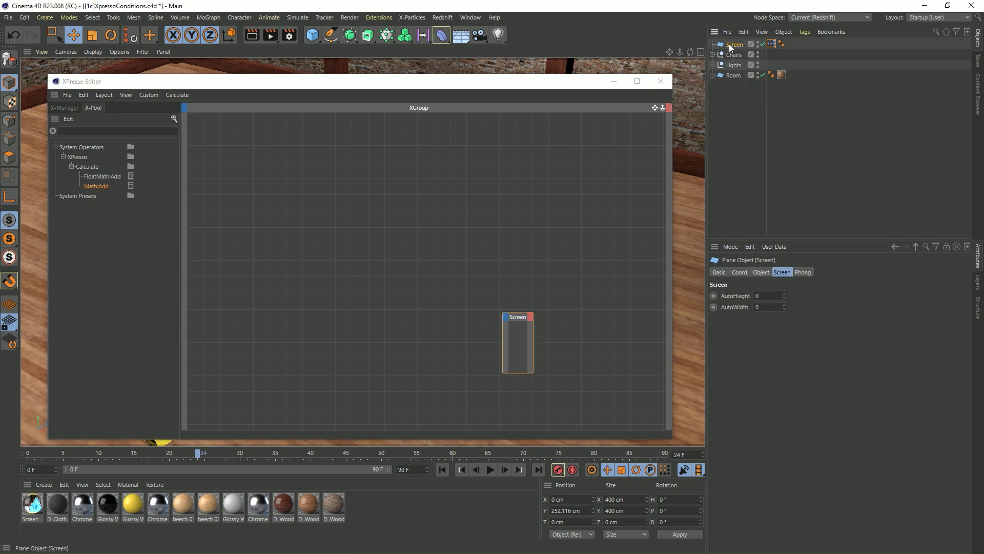
{"action": "left_click", "coordinate": [762, 272]}
{"action": "left_click_drag", "start_coordinate": [731, 295], "coordinate": [506, 350]}
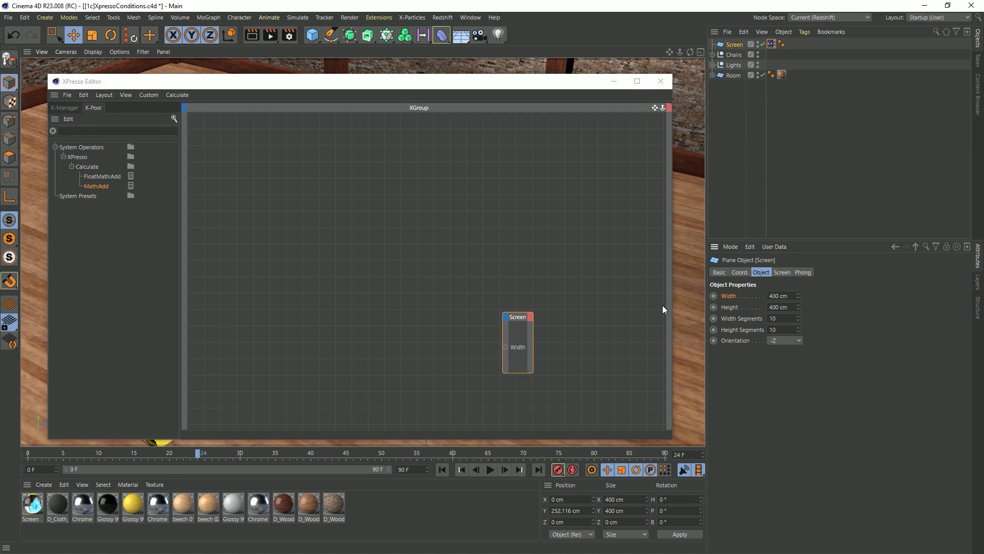
{"action": "left_click_drag", "start_coordinate": [728, 306], "coordinate": [556, 327]}
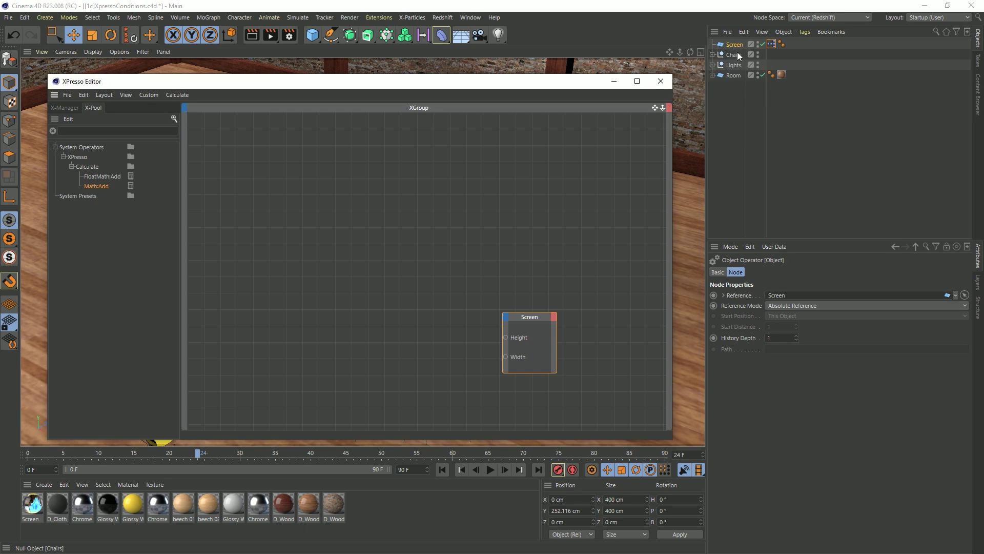
Create a second Screen node to the left of the first, with AutoHieght and AutoWidth as outputs.
{"action": "left_click_drag", "start_coordinate": [734, 45], "coordinate": [283, 378]}
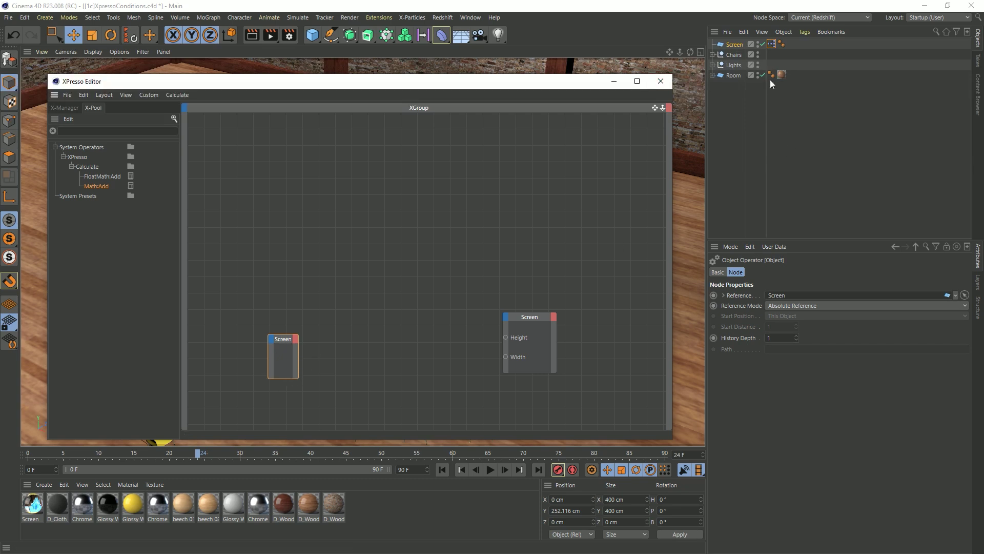
{"action": "left_click", "coordinate": [738, 44]}
{"action": "left_click", "coordinate": [783, 273]}
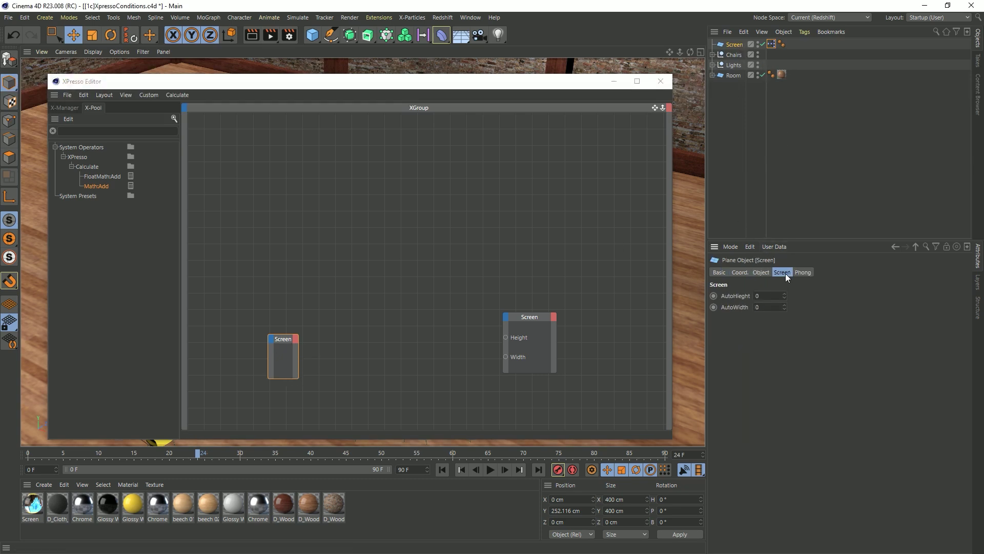
{"action": "left_click_drag", "start_coordinate": [743, 300], "coordinate": [294, 360]}
{"action": "left_click_drag", "start_coordinate": [734, 308], "coordinate": [301, 323]}
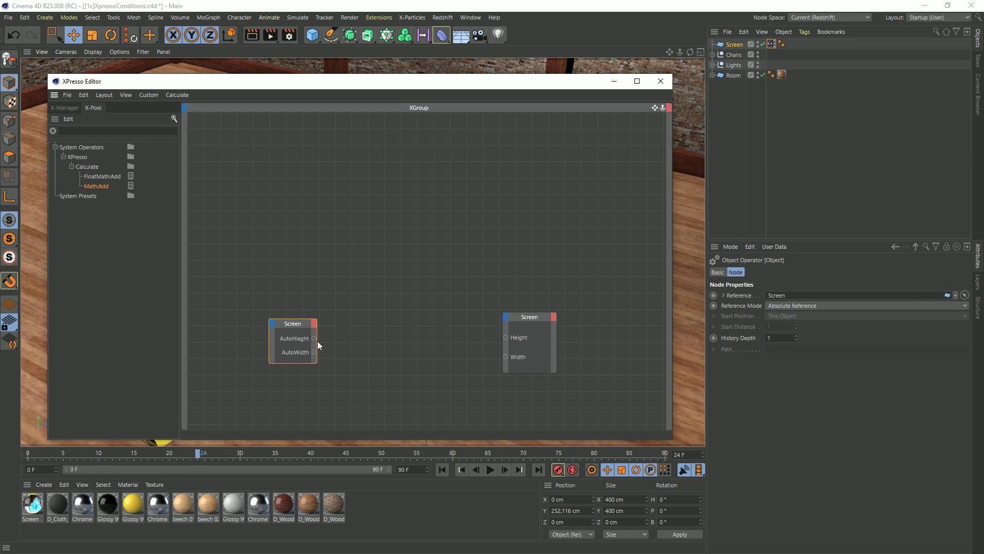
Connect AutoHieght to Height and AutoWidth to Width, and close the XPresso Editor.
{"action": "left_click_drag", "start_coordinate": [314, 338], "coordinate": [504, 338]}
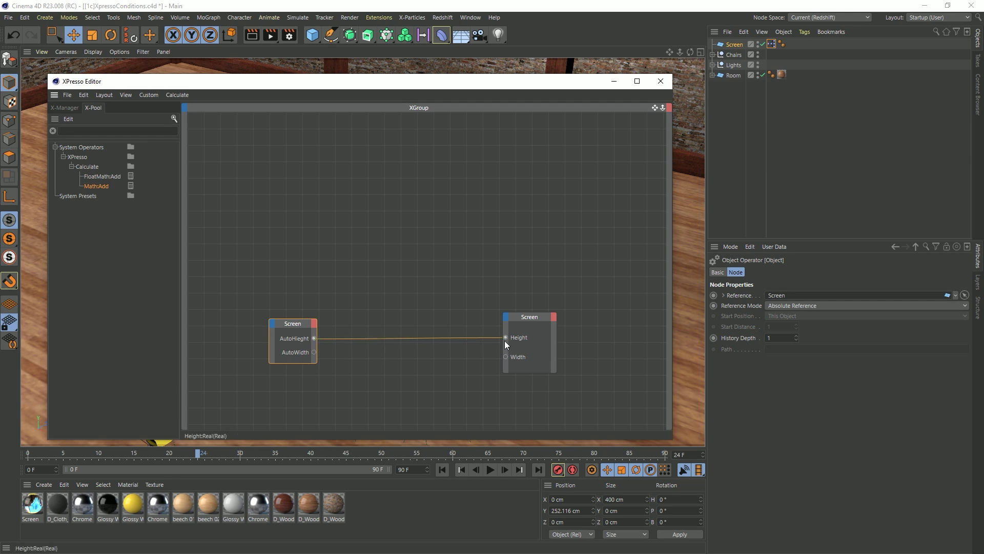
{"action": "left_click_drag", "start_coordinate": [314, 352], "coordinate": [507, 356]}
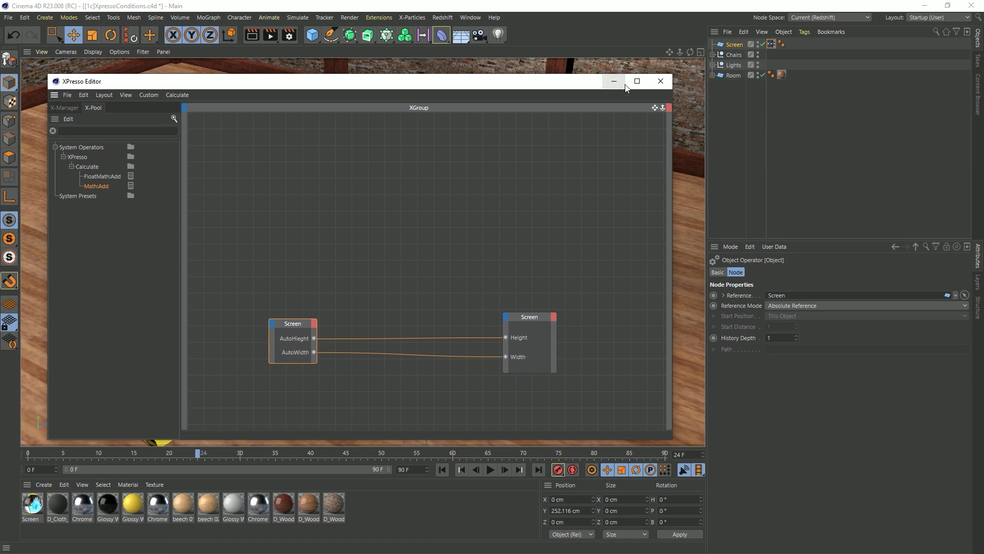
{"action": "left_click", "coordinate": [657, 80]}
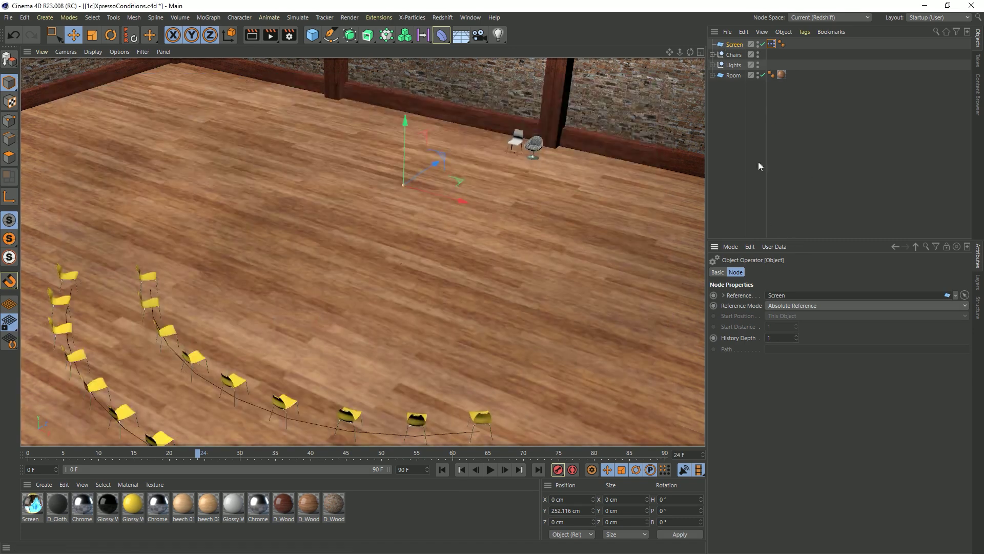
Set the Screen plane's AutoHieght to 261 and AutoWidth to 676, and check the linked Width and Height object properties.
{"action": "left_click", "coordinate": [732, 45]}
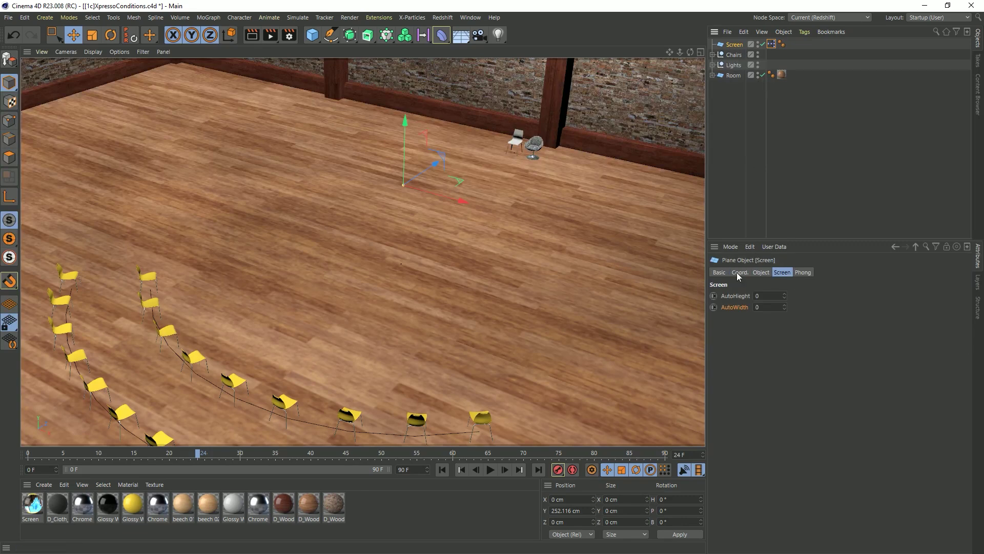
{"action": "left_click_drag", "start_coordinate": [785, 296], "coordinate": [784, 256]}
{"action": "left_click_drag", "start_coordinate": [785, 308], "coordinate": [784, 231]}
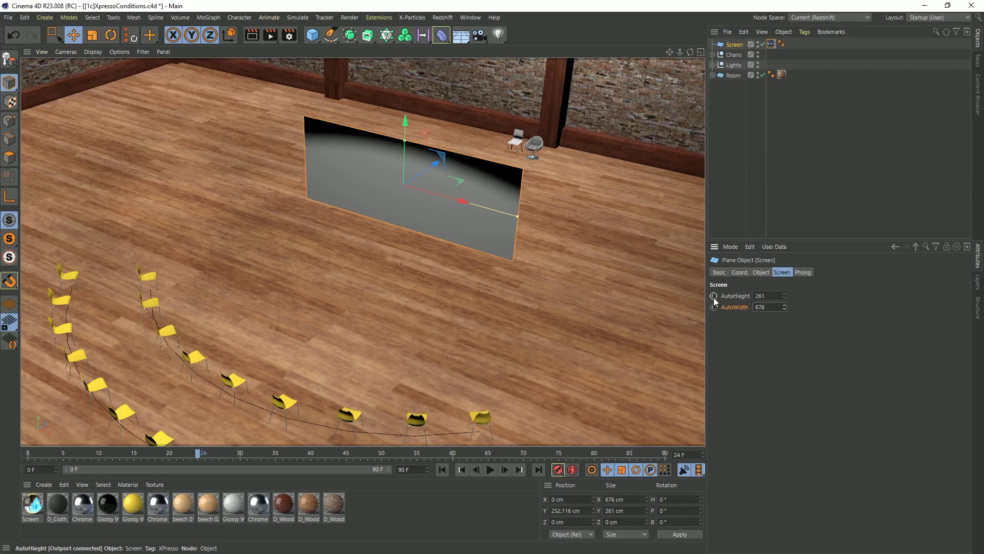
{"action": "left_click", "coordinate": [762, 272]}
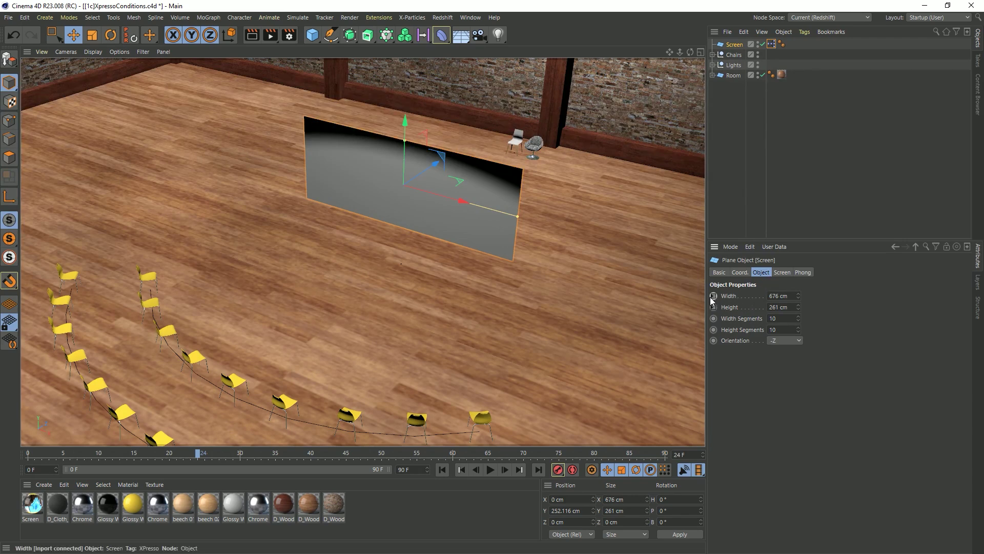
{"action": "left_click", "coordinate": [776, 273]}
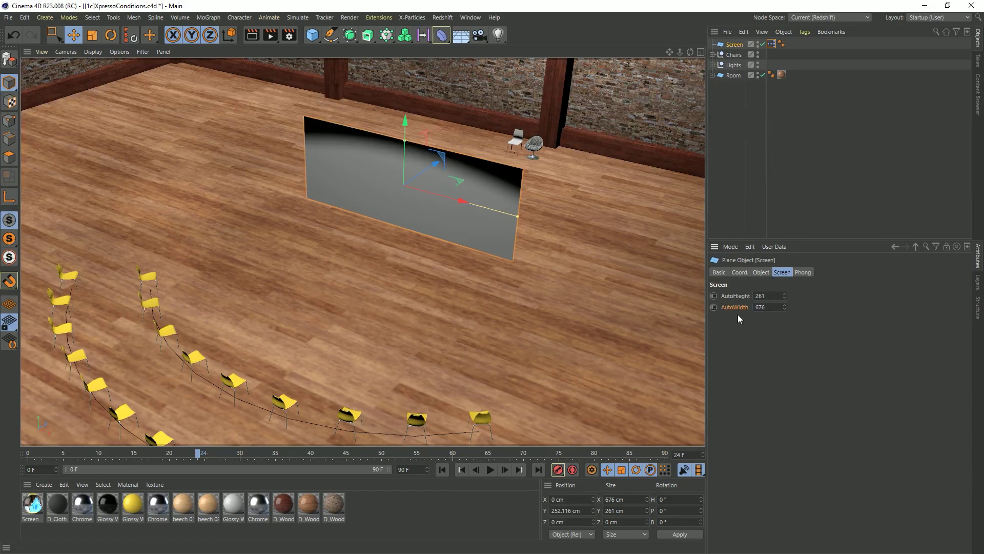
Save the scene and reopen the Screen plane's XPresso Editor over the viewport.
{"action": "key", "text": "ctrl+s"}
{"action": "double_click", "coordinate": [772, 44]}
{"action": "left_click_drag", "start_coordinate": [750, 37], "coordinate": [456, 75]}
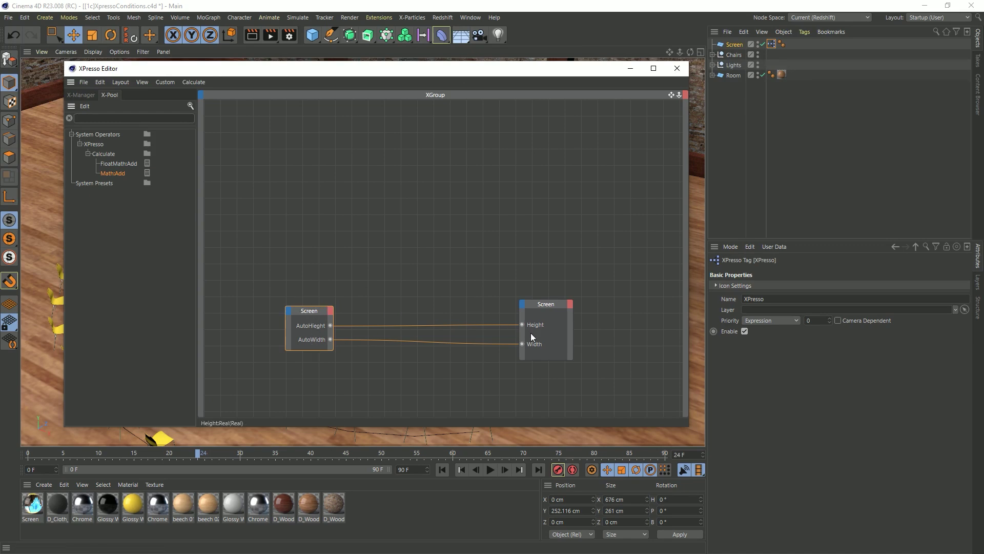
Enlarge the Screen node with the AutoHieght and AutoWidth outputs slightly and place a copy of it above the original.
{"action": "left_click_drag", "start_coordinate": [309, 350], "coordinate": [310, 362]}
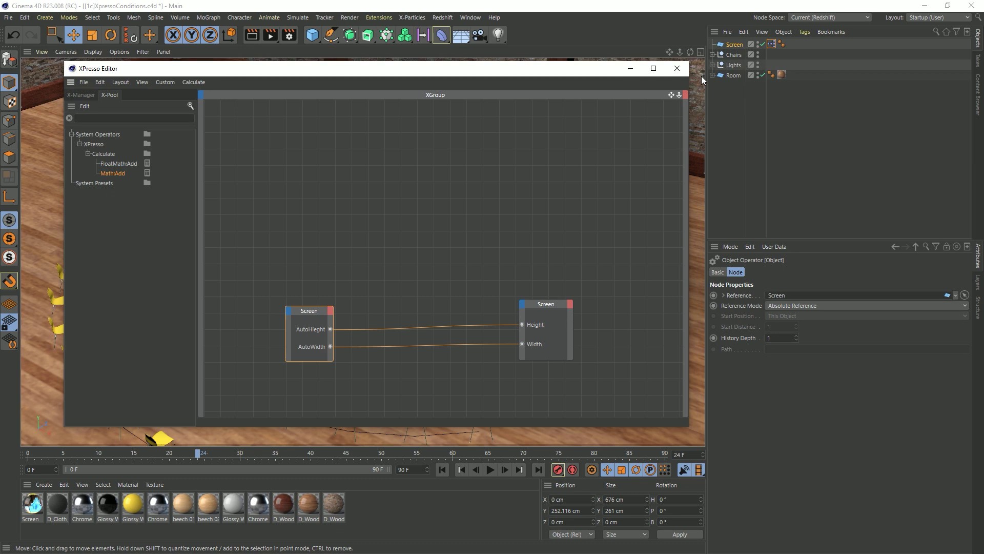
{"action": "left_click_drag", "start_coordinate": [310, 318], "coordinate": [303, 141]}
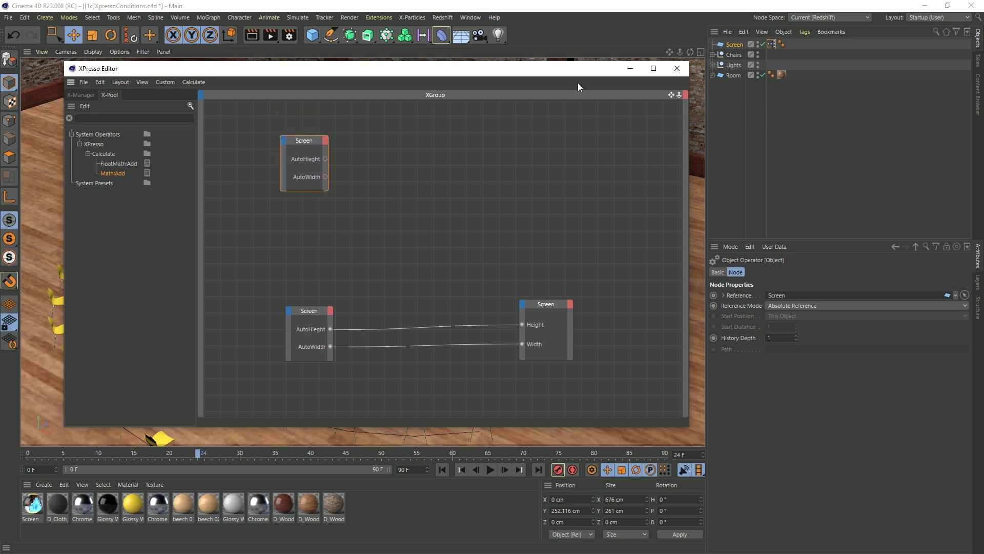
Create another Screen node to the right of the copied node, with AutoHieght and AutoWidth as inputs.
{"action": "left_click_drag", "start_coordinate": [737, 43], "coordinate": [579, 156]}
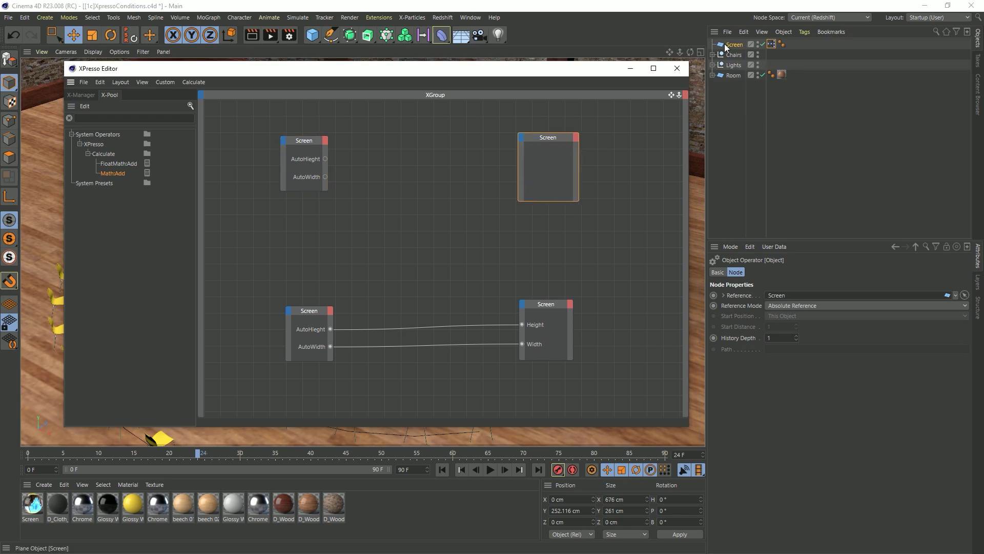
{"action": "left_click", "coordinate": [728, 45]}
{"action": "left_click_drag", "start_coordinate": [733, 296], "coordinate": [519, 155]}
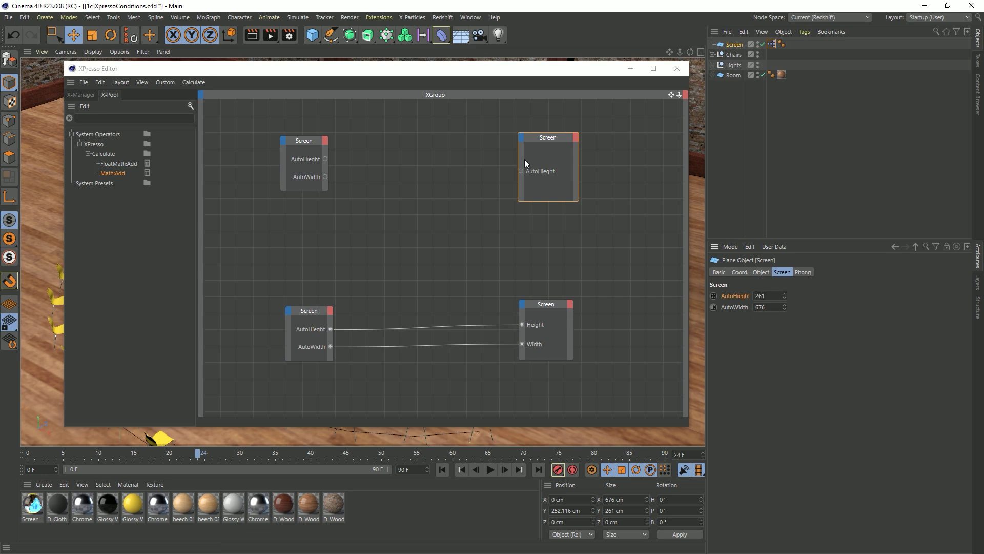
{"action": "left_click_drag", "start_coordinate": [735, 307], "coordinate": [521, 193]}
{"action": "mouse_move", "coordinate": [732, 297]}
{"action": "left_mouse_down"}
{"action": "mouse_move", "coordinate": [620, 222]}
{"action": "mouse_move", "coordinate": [525, 177]}
{"action": "mouse_move", "coordinate": [737, 299]}
{"action": "left_mouse_up"}
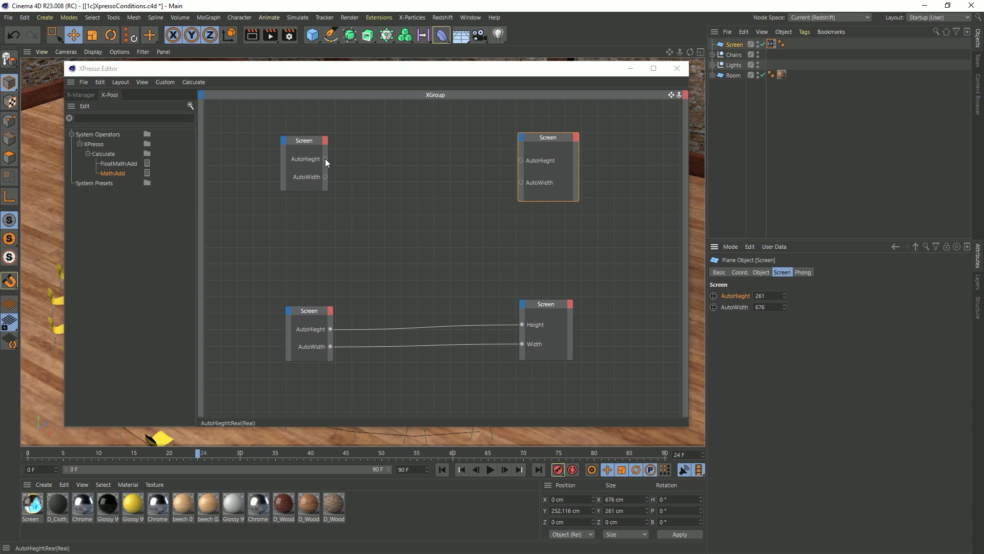
{"action": "left_click_drag", "start_coordinate": [325, 158], "coordinate": [461, 163]}
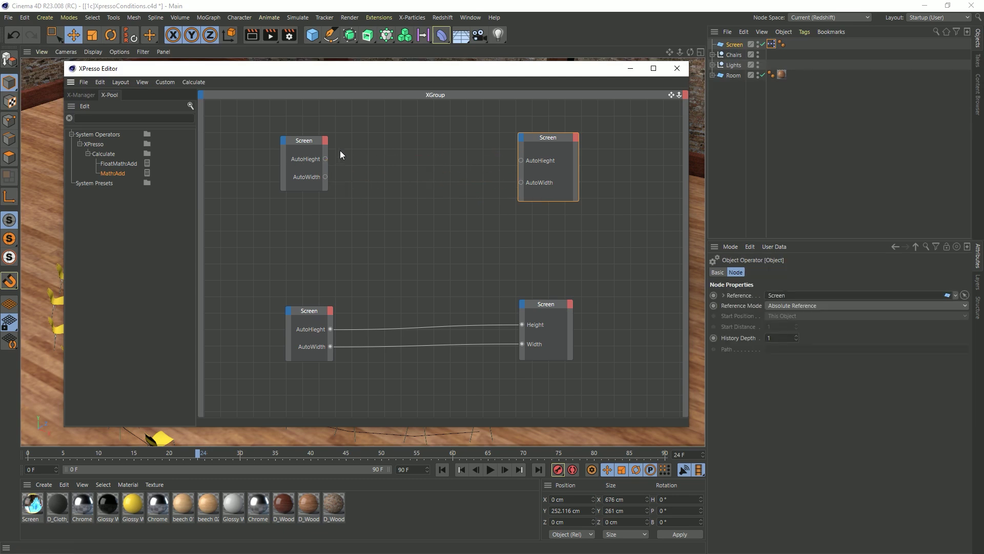
Clear the X-Pool search filter and add an XPresso Math node between the two upper Screen nodes.
{"action": "left_click", "coordinate": [69, 118]}
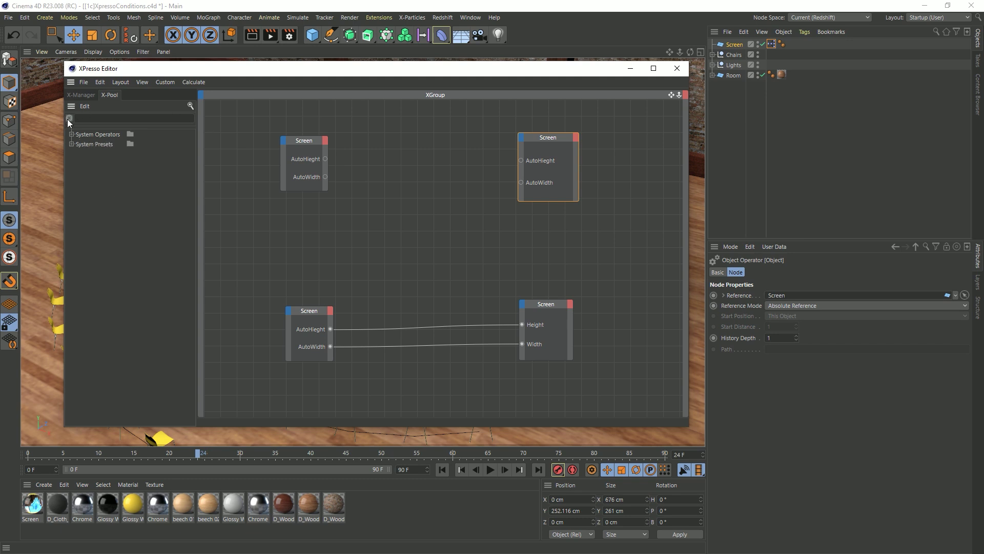
{"action": "right_click", "coordinate": [372, 170]}
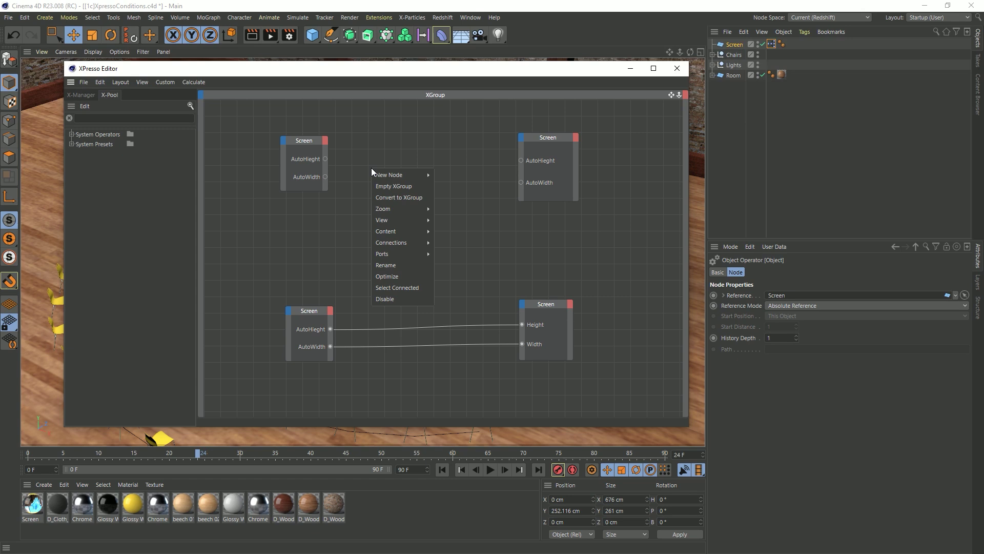
{"action": "mouse_move", "coordinate": [379, 175]}
{"action": "mouse_move", "coordinate": [455, 183]}
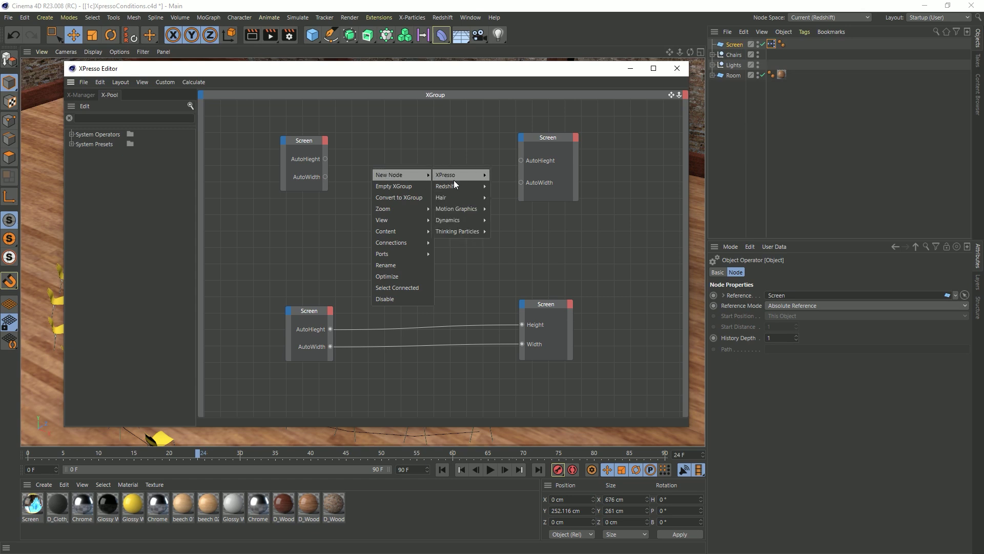
{"action": "mouse_move", "coordinate": [506, 208]}
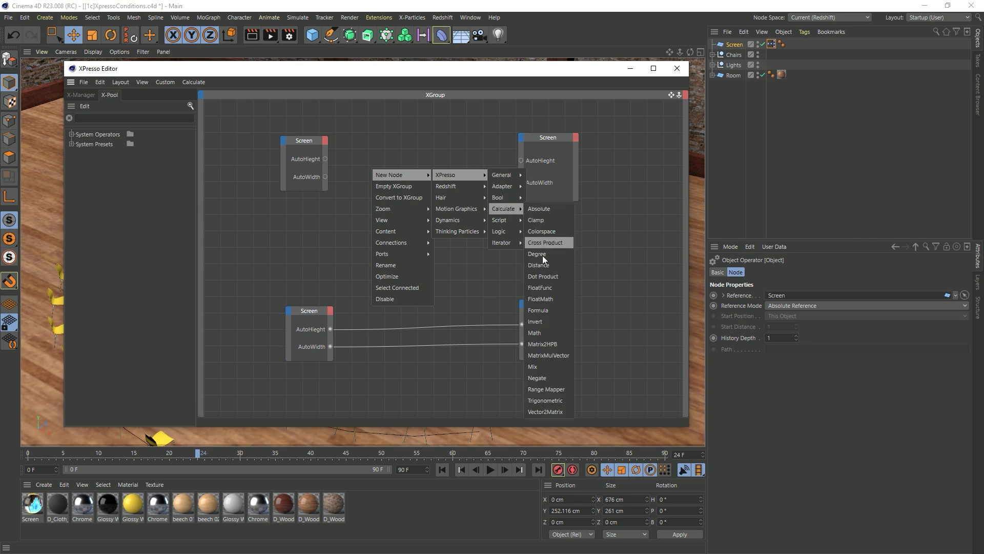
{"action": "left_click", "coordinate": [547, 333]}
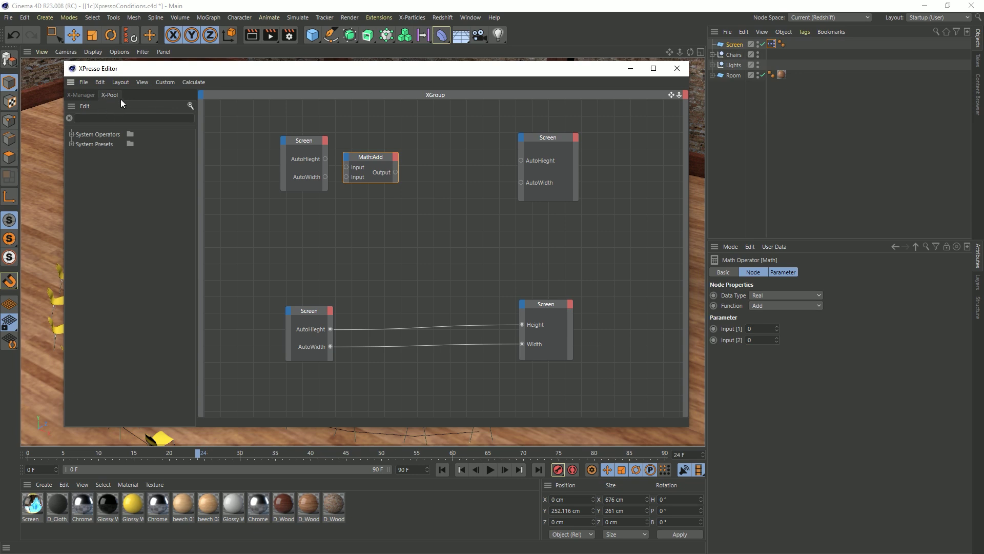
Search the X-Pool for "math" and try adding a second Math:Add node from the results, deleting it again.
{"action": "left_click", "coordinate": [193, 109]}
{"action": "left_click", "coordinate": [193, 109]}
{"action": "left_click", "coordinate": [192, 108]}
{"action": "left_click", "coordinate": [192, 109]}
{"action": "type", "text": "math"}
{"action": "left_click_drag", "start_coordinate": [110, 174], "coordinate": [361, 209]}
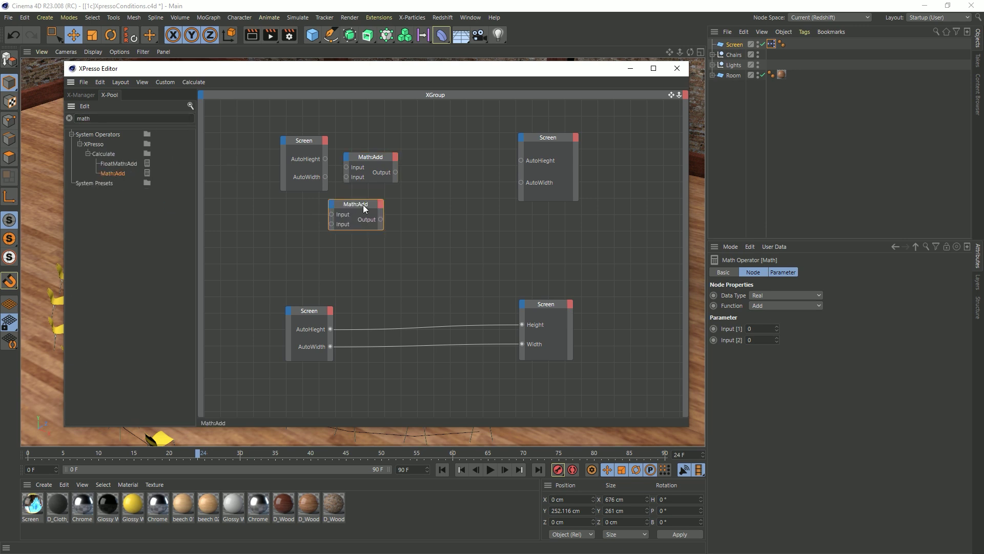
{"action": "key", "text": "Delete"}
{"action": "right_click", "coordinate": [408, 235]}
{"action": "mouse_move", "coordinate": [439, 242]}
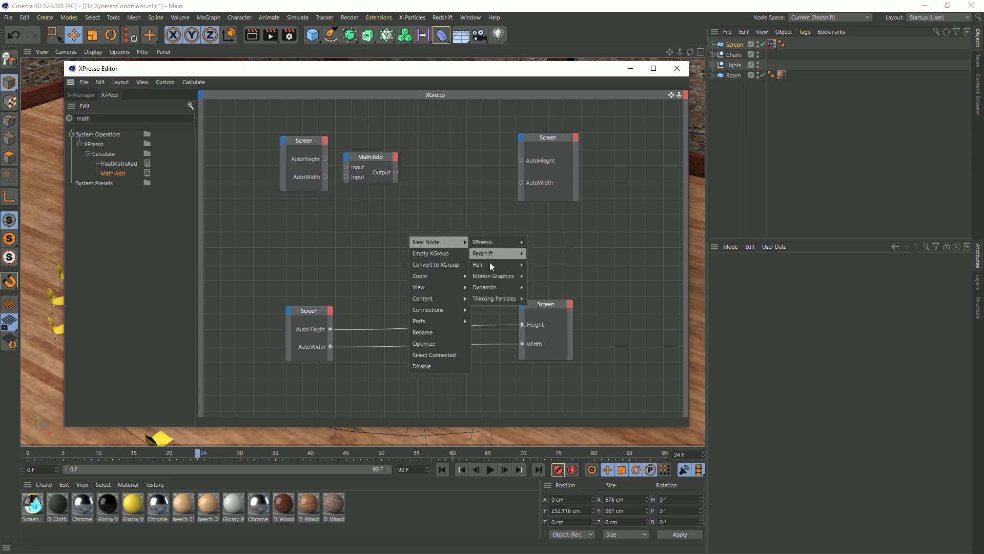
{"action": "mouse_move", "coordinate": [493, 243]}
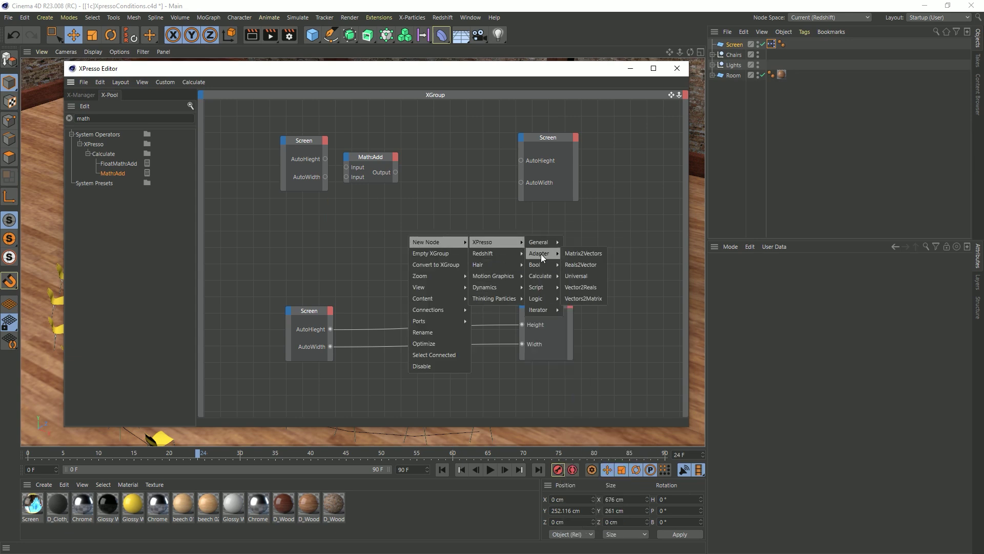
{"action": "mouse_move", "coordinate": [545, 254]}
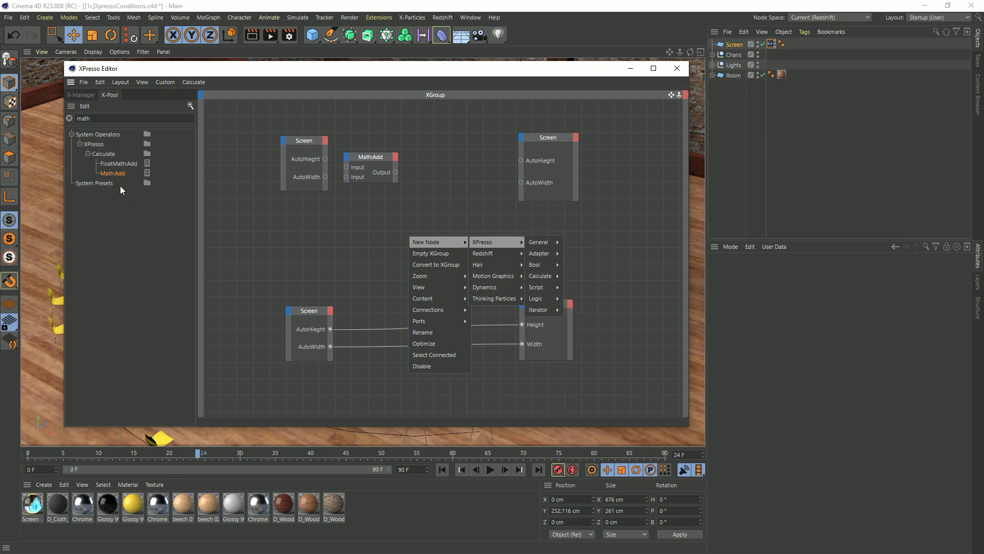
{"action": "left_click", "coordinate": [422, 127]}
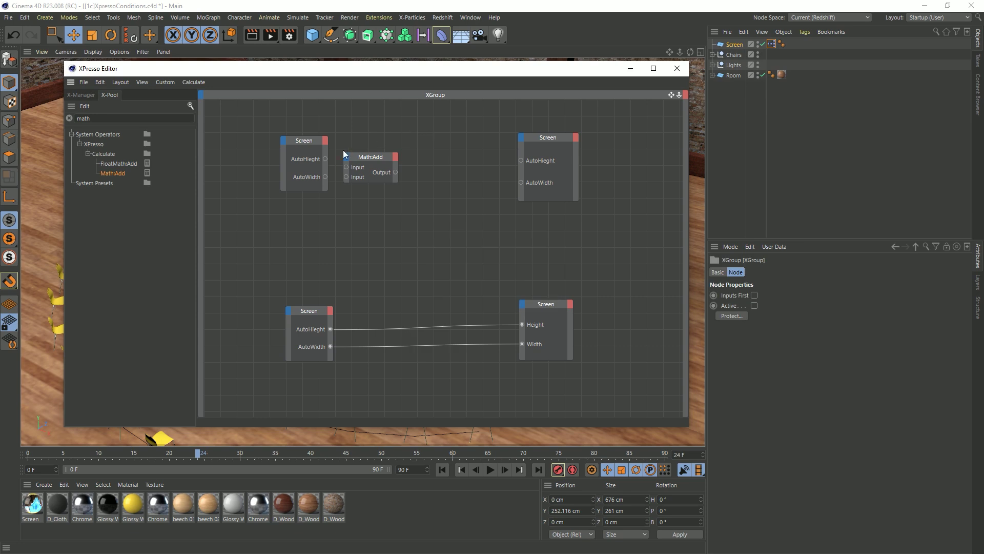
Spread the upper left Screen node and the Math:Add node apart and connect AutoHieght to the first math Input.
{"action": "left_click_drag", "start_coordinate": [302, 155], "coordinate": [283, 156]}
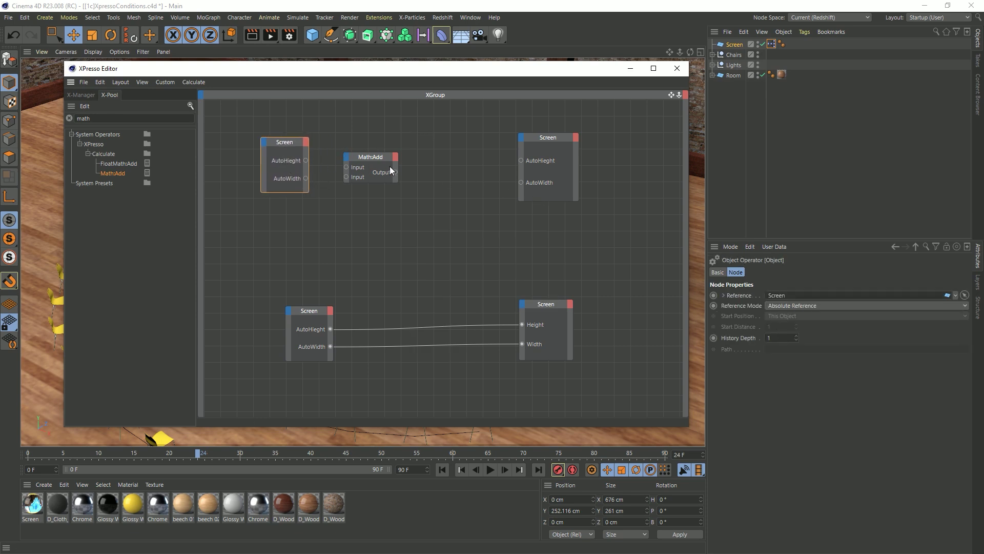
{"action": "left_click_drag", "start_coordinate": [382, 162], "coordinate": [391, 151]}
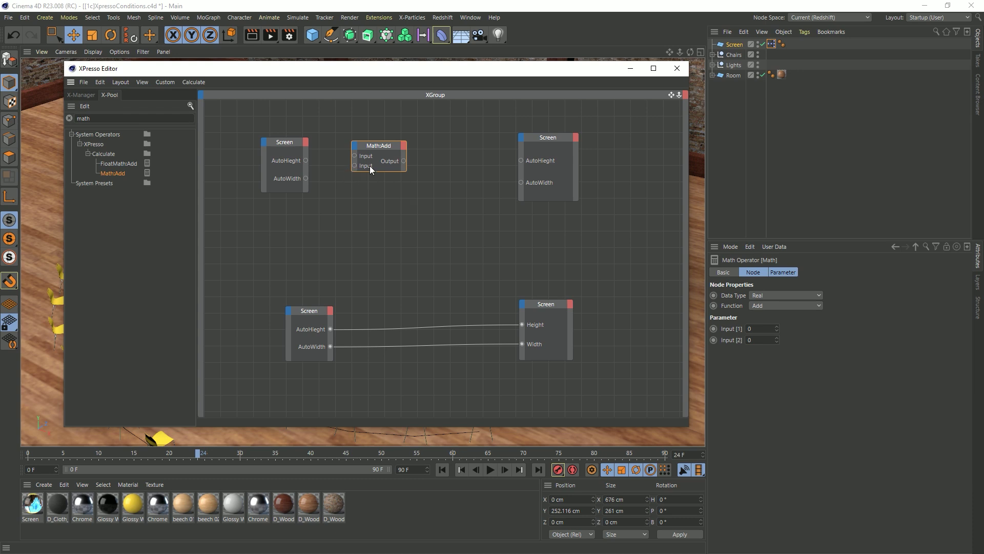
{"action": "left_click_drag", "start_coordinate": [305, 160], "coordinate": [354, 156]}
Change the Math node's function to Divide and set its Input [2] to 9.
{"action": "left_click", "coordinate": [379, 147]}
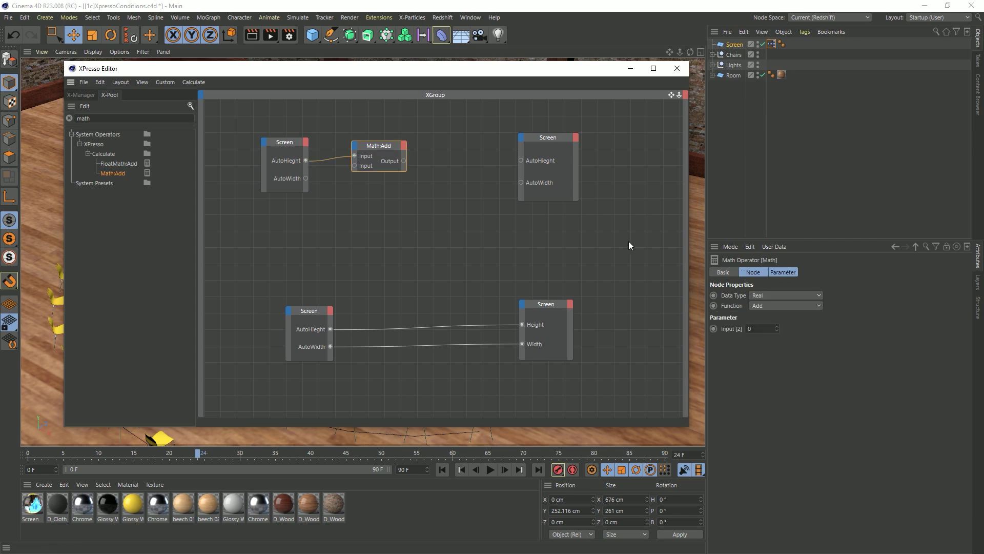
{"action": "left_click", "coordinate": [749, 307]}
{"action": "left_click", "coordinate": [777, 346]}
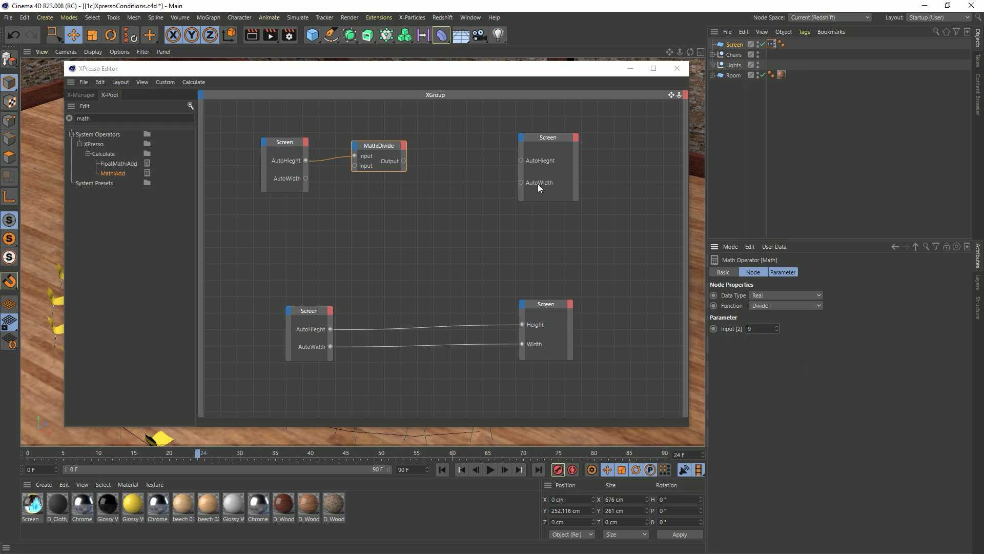
Duplicate the Math:Divide node to its right and connect the original's Output to the copy's first Input.
{"action": "left_click_drag", "start_coordinate": [387, 146], "coordinate": [468, 139]}
{"action": "left_click_drag", "start_coordinate": [403, 161], "coordinate": [437, 147]}
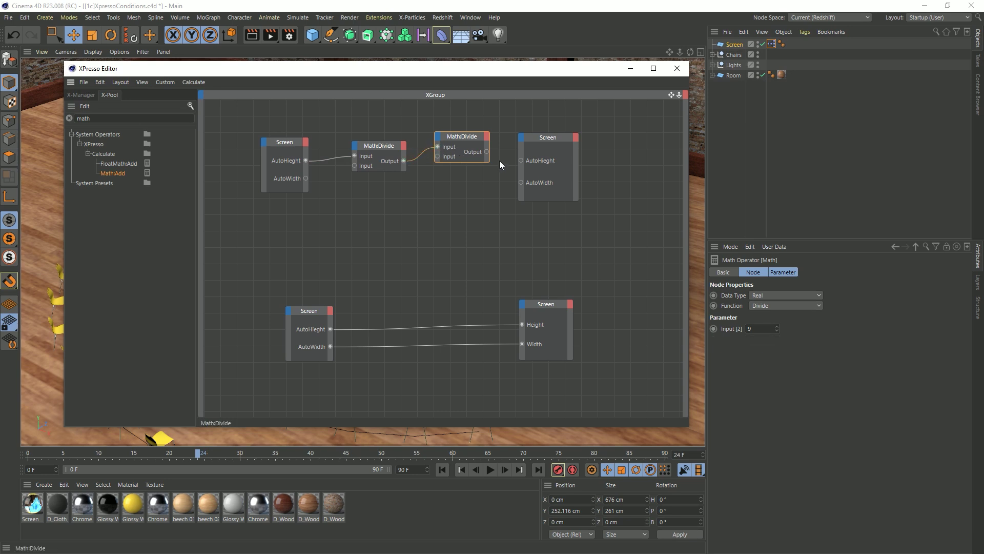
Change the copied Math node's function to Multiply and set its Input [2] to 16.
{"action": "left_click", "coordinate": [786, 305]}
{"action": "left_click", "coordinate": [763, 338]}
{"action": "left_click_drag", "start_coordinate": [744, 327], "coordinate": [718, 325]}
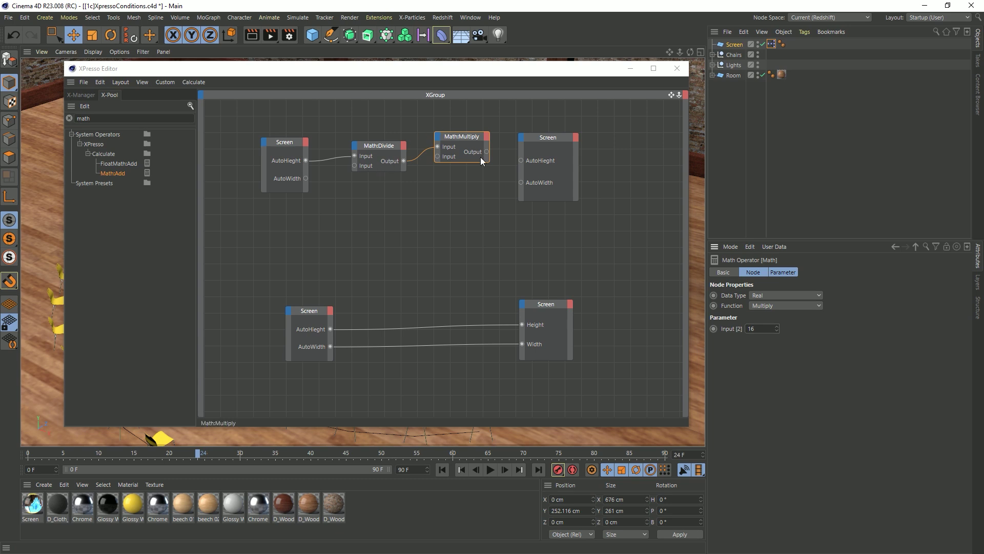
Connect the Math:Multiply Output to AutoWidth on the upper right Screen node and close the XPresso Editor.
{"action": "left_click_drag", "start_coordinate": [471, 144], "coordinate": [522, 183]}
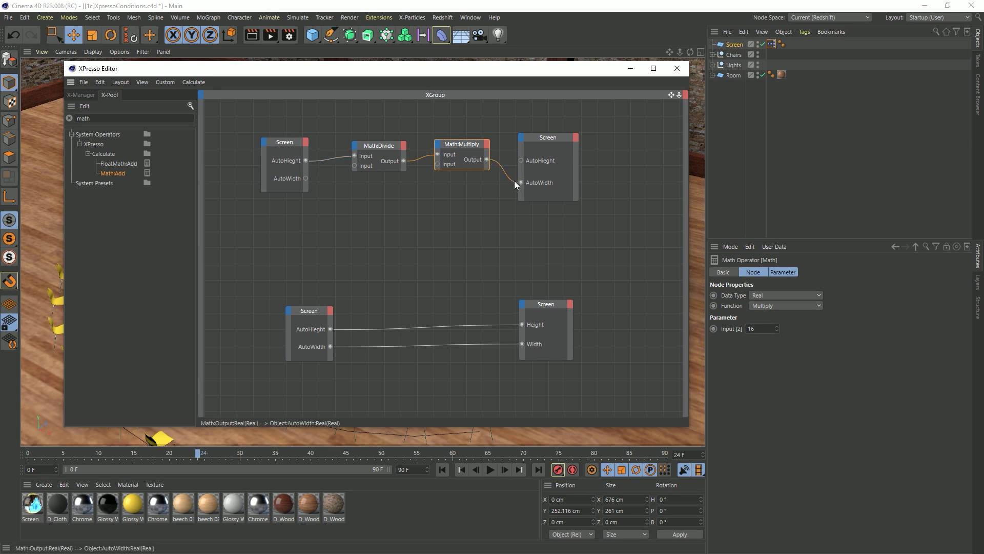
{"action": "left_click", "coordinate": [677, 68]}
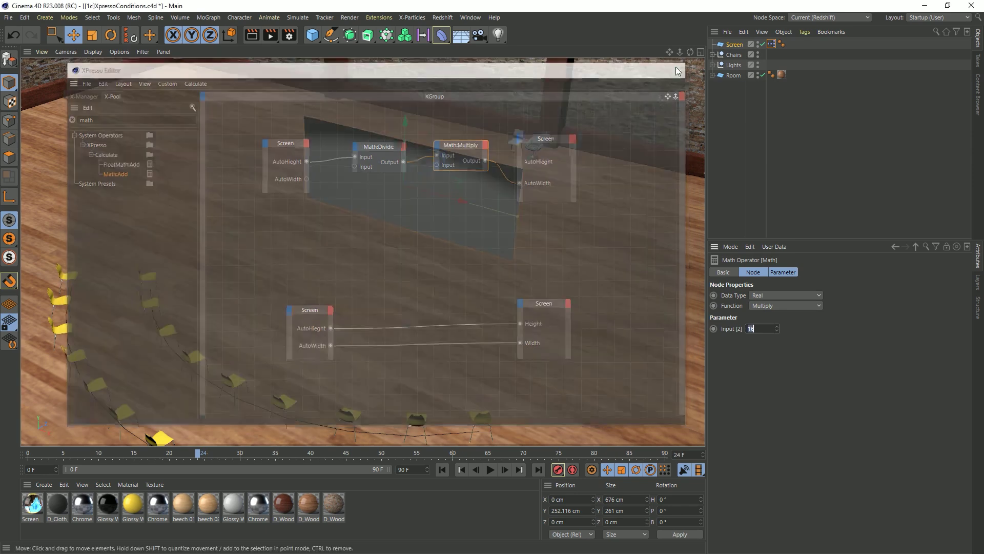
Test the aspect-ratio link by raising and lowering the Screen plane's AutoHieght, leaving it at 344.
{"action": "left_click", "coordinate": [738, 47]}
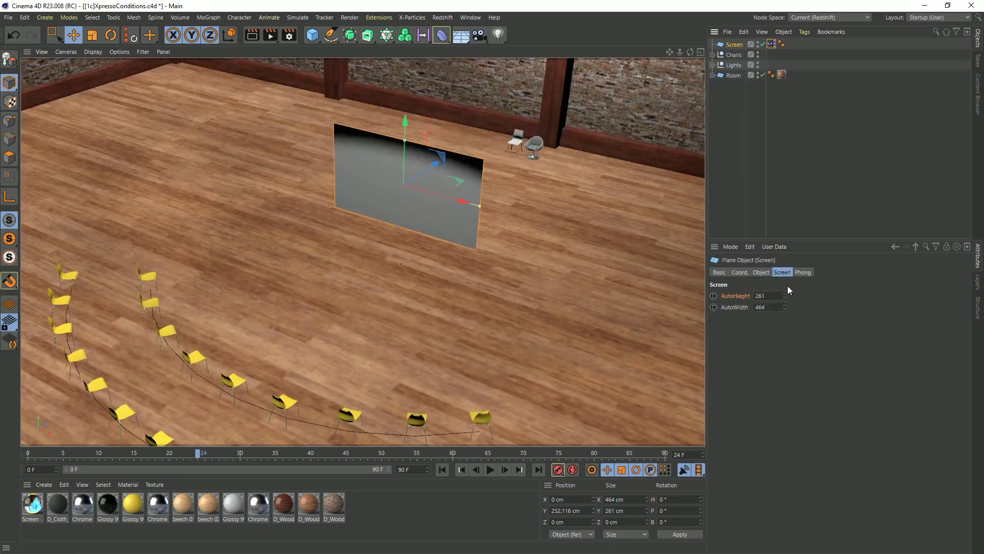
{"action": "left_click_drag", "start_coordinate": [784, 297], "coordinate": [784, 199]}
{"action": "left_click_drag", "start_coordinate": [785, 297], "coordinate": [785, 352]}
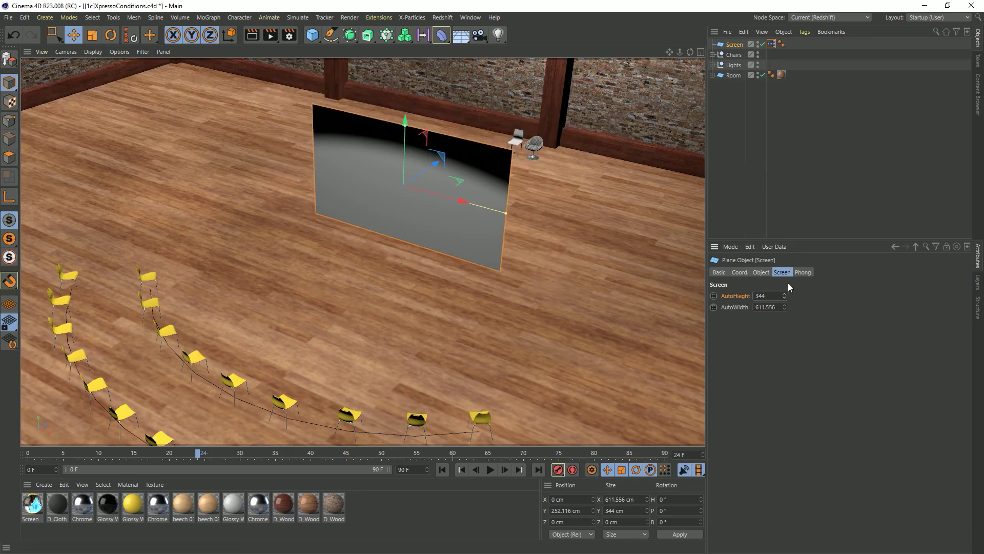
Try to override the Screen plane's driven AutoWidth by increasing its value manually several times.
{"action": "left_click_drag", "start_coordinate": [785, 307], "coordinate": [785, 115]}
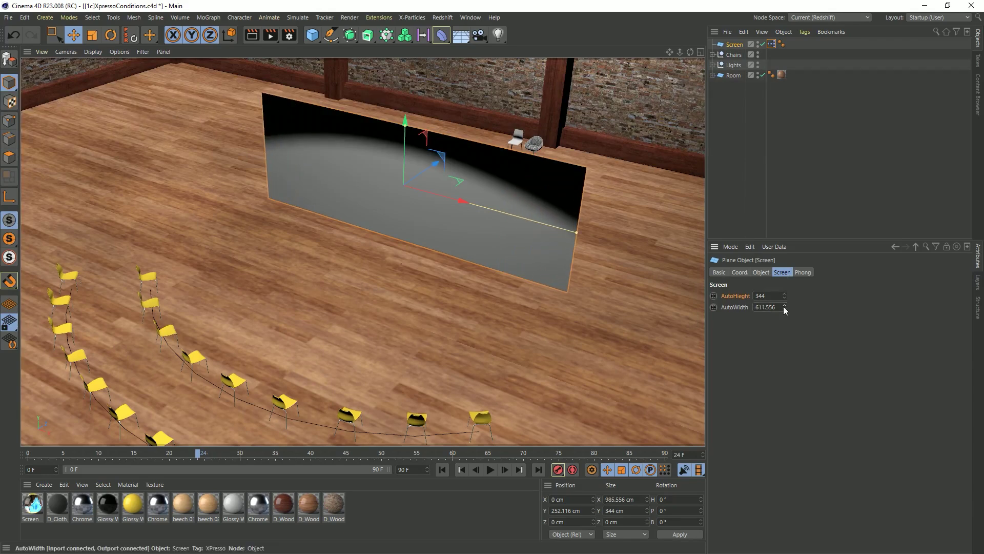
{"action": "left_click_drag", "start_coordinate": [784, 307], "coordinate": [784, 128]}
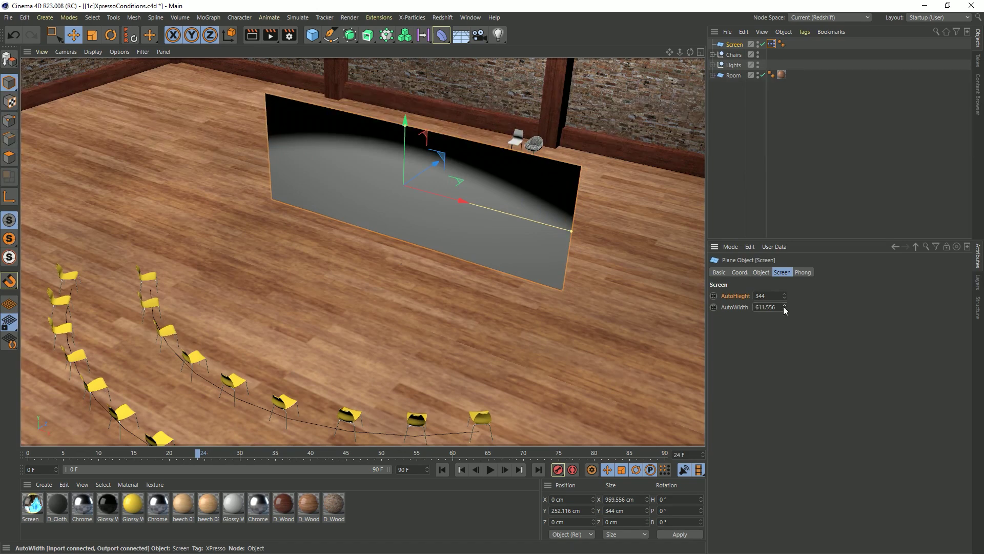
{"action": "left_click_drag", "start_coordinate": [784, 307], "coordinate": [785, 61]}
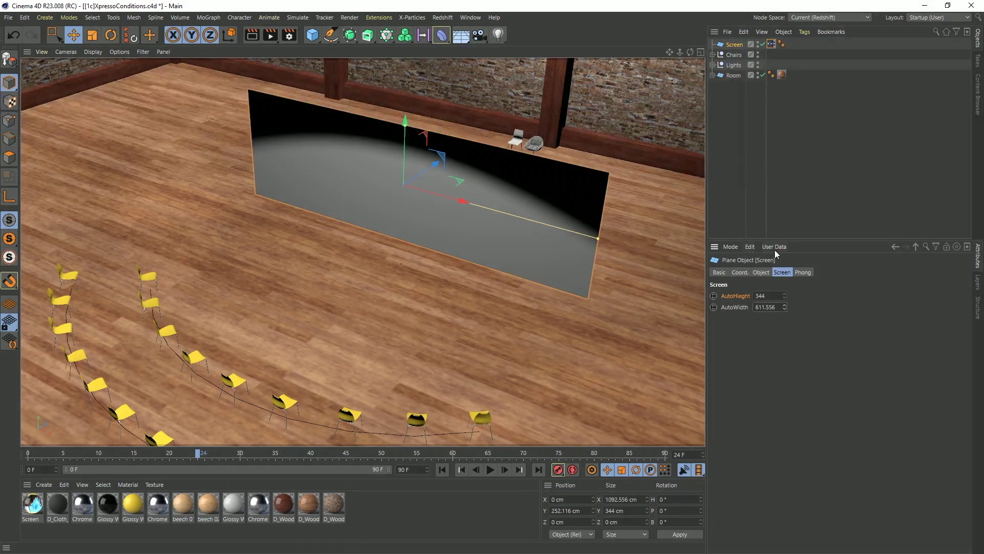
{"action": "left_click", "coordinate": [786, 309]}
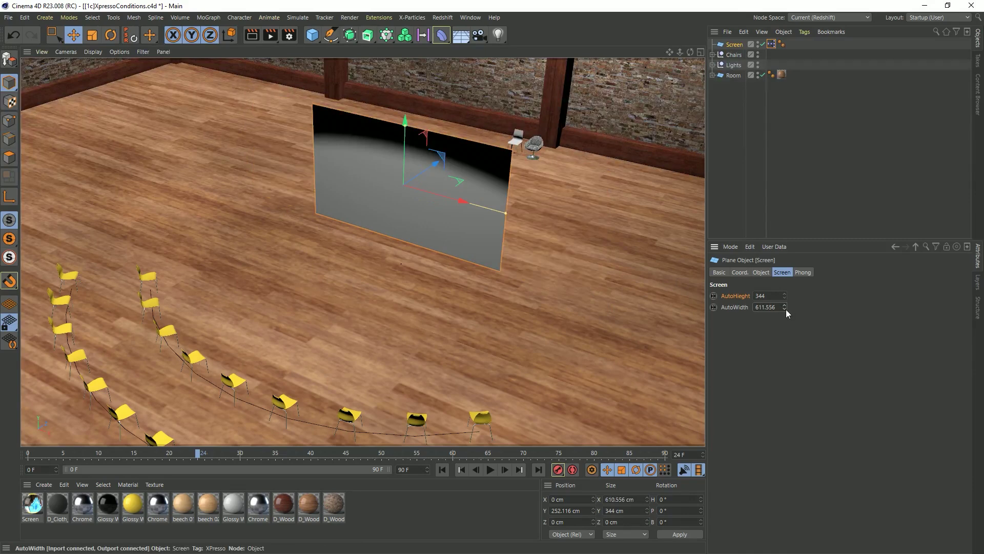
Try raising the Screen plane's AutoWidth far above its driven value, then advance one frame to re-evaluate the XPresso link.
{"action": "left_click_drag", "start_coordinate": [784, 306], "coordinate": [784, 69]}
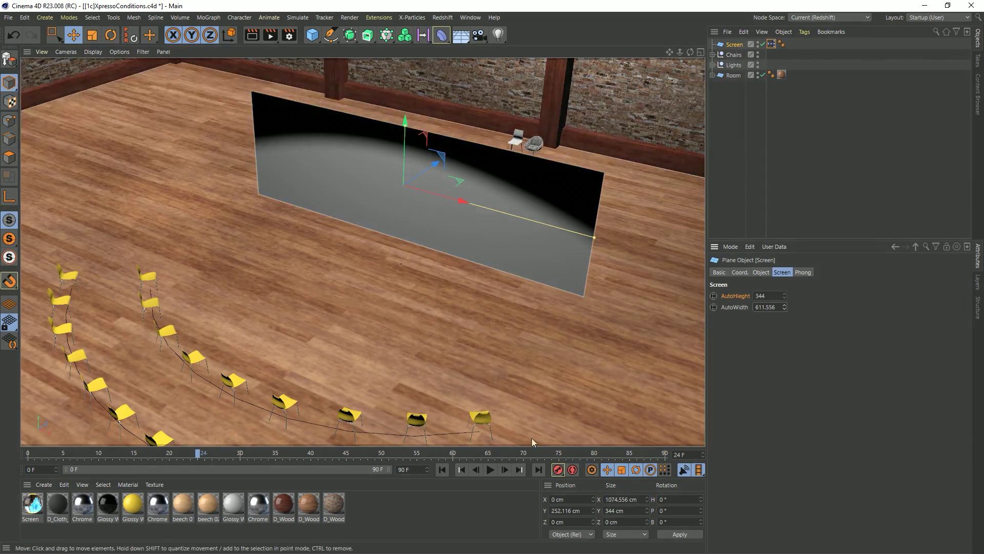
{"action": "left_click", "coordinate": [504, 469]}
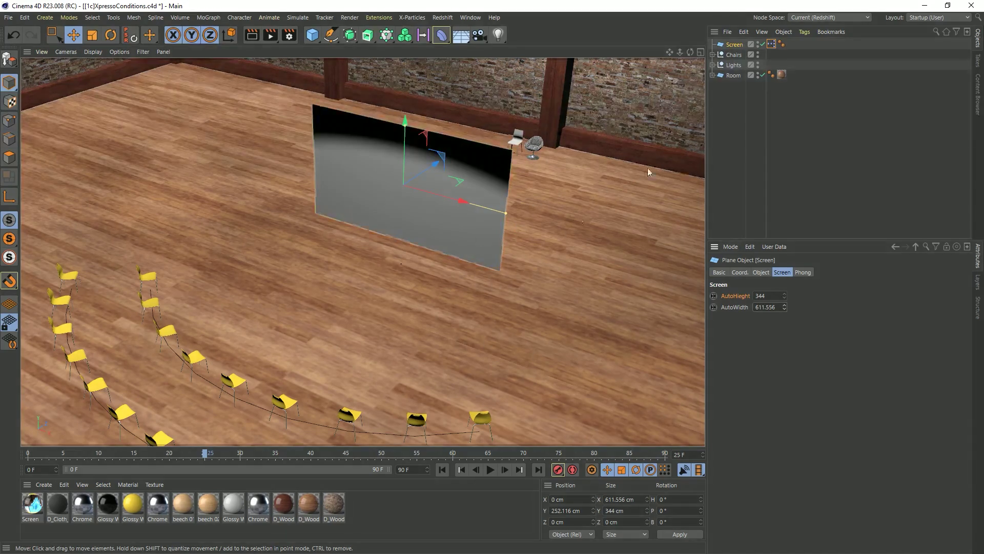
Open the Screen plane's XPresso setup and expand the XGroup node list in the X-Manager.
{"action": "left_click", "coordinate": [773, 44]}
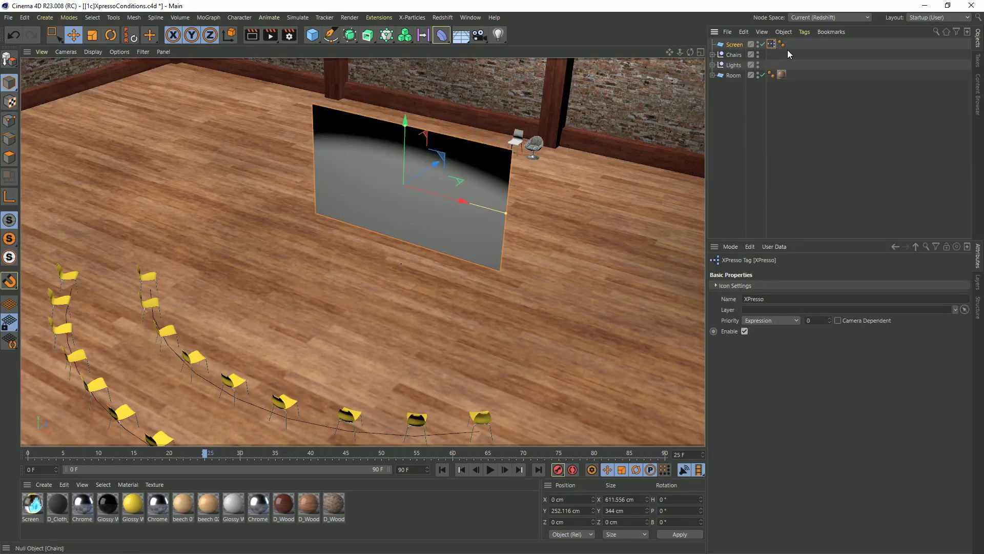
{"action": "double_click", "coordinate": [771, 46]}
{"action": "left_click_drag", "start_coordinate": [771, 42], "coordinate": [451, 66]}
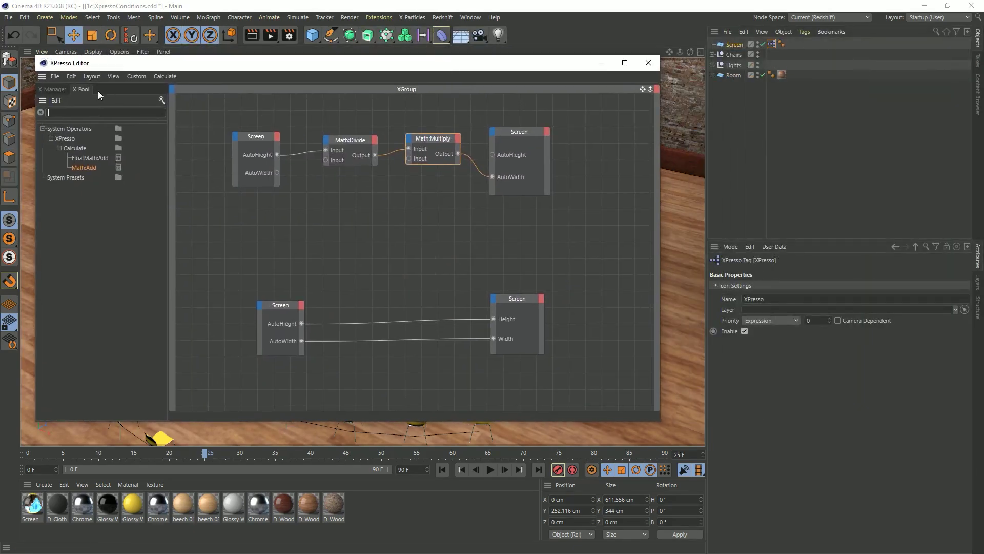
{"action": "left_click", "coordinate": [45, 88]}
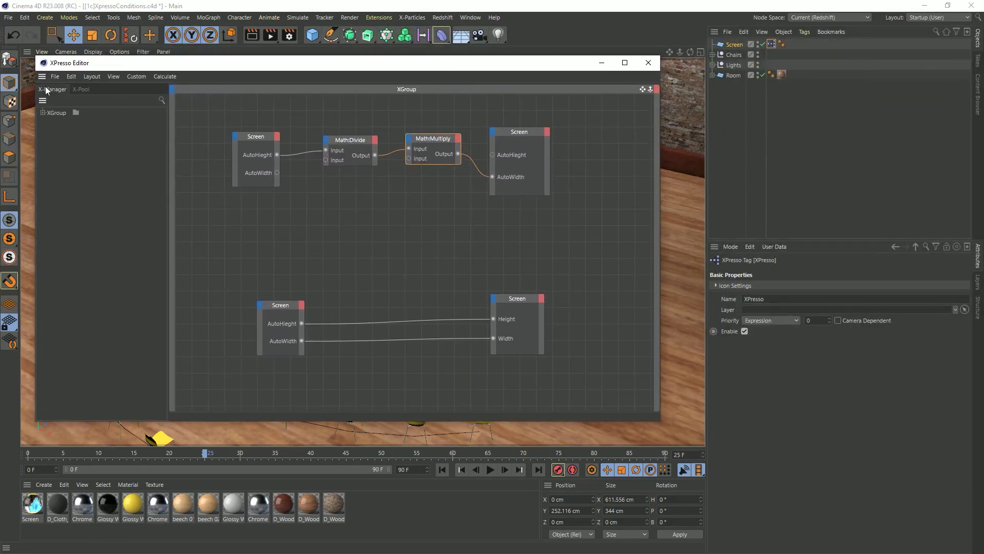
{"action": "left_click", "coordinate": [43, 112]}
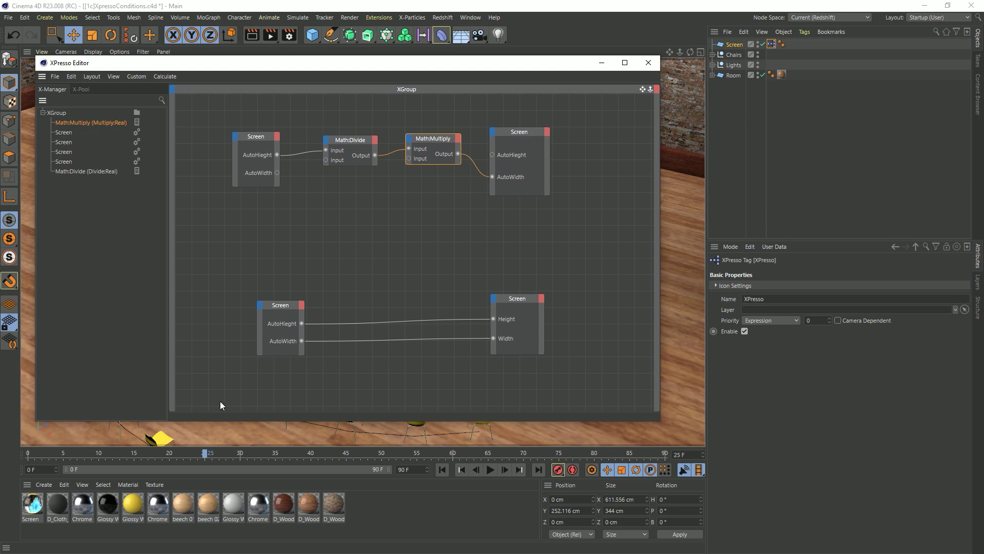
Identify the two lower Screen nodes in the XGroup list and move them to the end of the execution order.
{"action": "left_click_drag", "start_coordinate": [246, 106], "coordinate": [259, 226]}
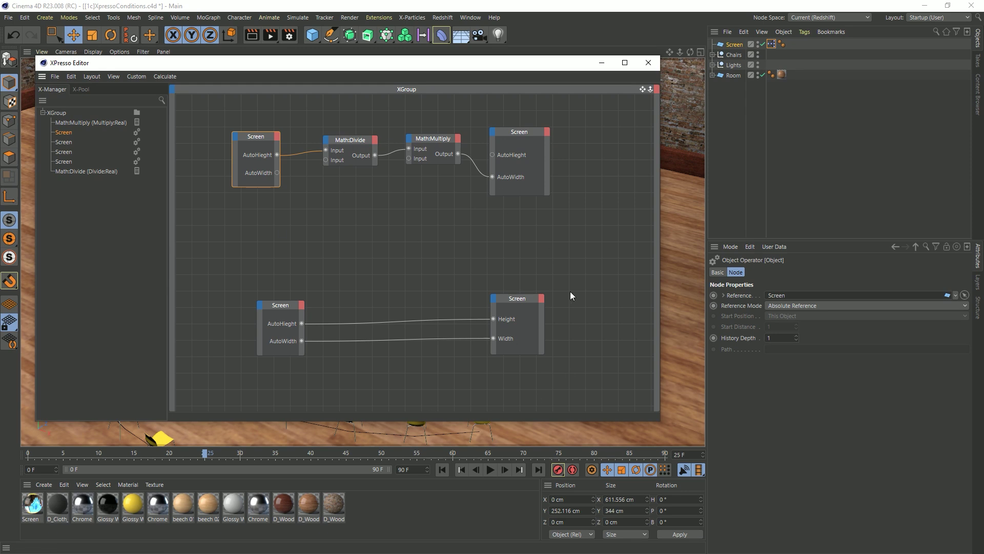
{"action": "left_click_drag", "start_coordinate": [578, 244], "coordinate": [201, 407]}
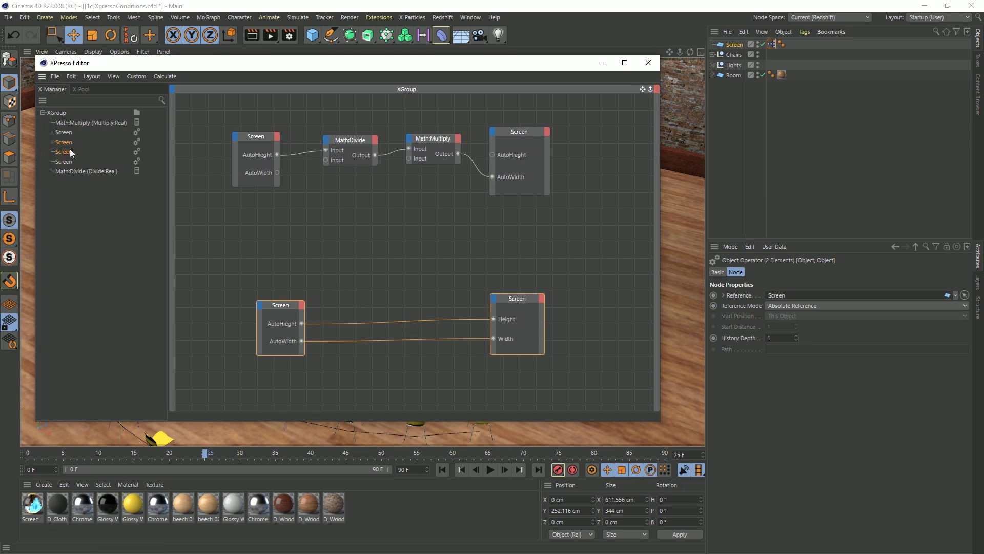
{"action": "mouse_move", "coordinate": [61, 152]}
{"action": "left_mouse_down"}
{"action": "mouse_move", "coordinate": [67, 164]}
{"action": "mouse_move", "coordinate": [65, 154]}
{"action": "left_mouse_up"}
{"action": "left_click_drag", "start_coordinate": [233, 239], "coordinate": [569, 326]}
{"action": "left_click_drag", "start_coordinate": [64, 150], "coordinate": [63, 170]}
{"action": "left_click_drag", "start_coordinate": [397, 246], "coordinate": [615, 388]}
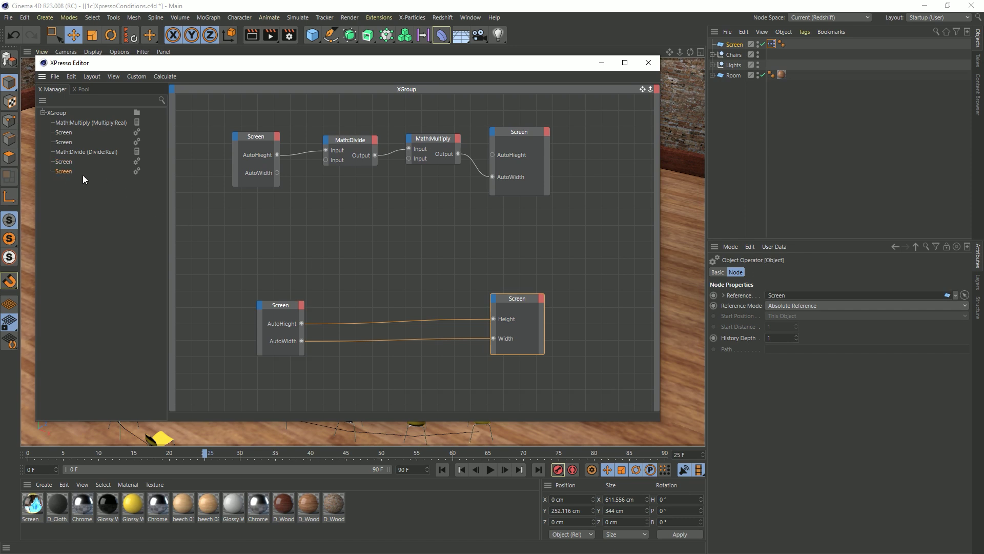
Move the upper-left Screen node to the start of the XGroup execution order and close the XPresso Editor.
{"action": "left_click_drag", "start_coordinate": [197, 114], "coordinate": [257, 206]}
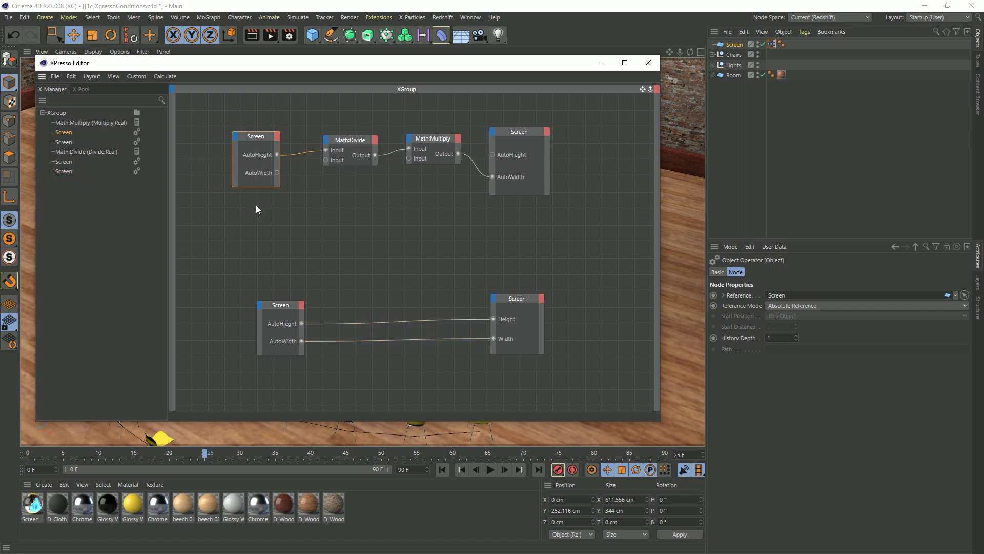
{"action": "left_click_drag", "start_coordinate": [70, 134], "coordinate": [69, 119]}
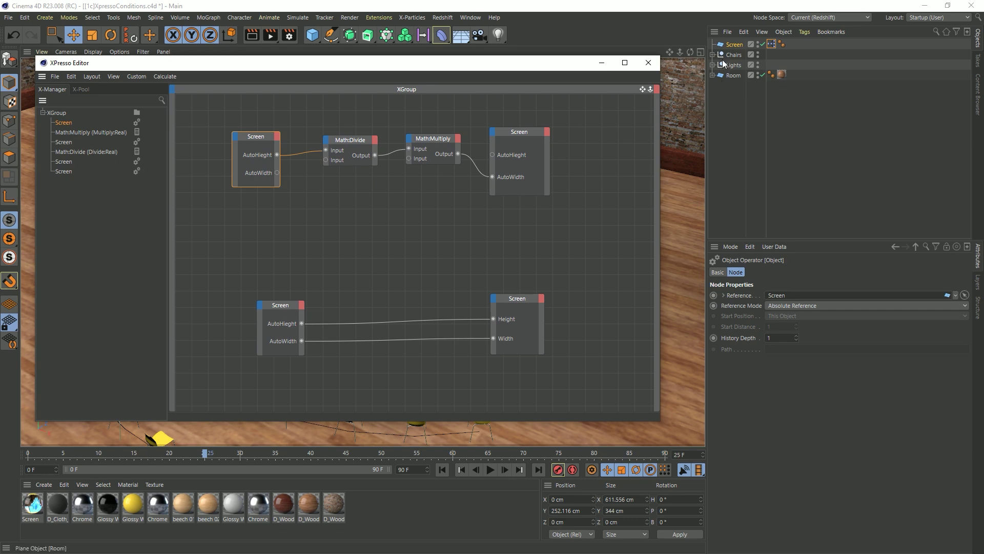
{"action": "left_click", "coordinate": [648, 62]}
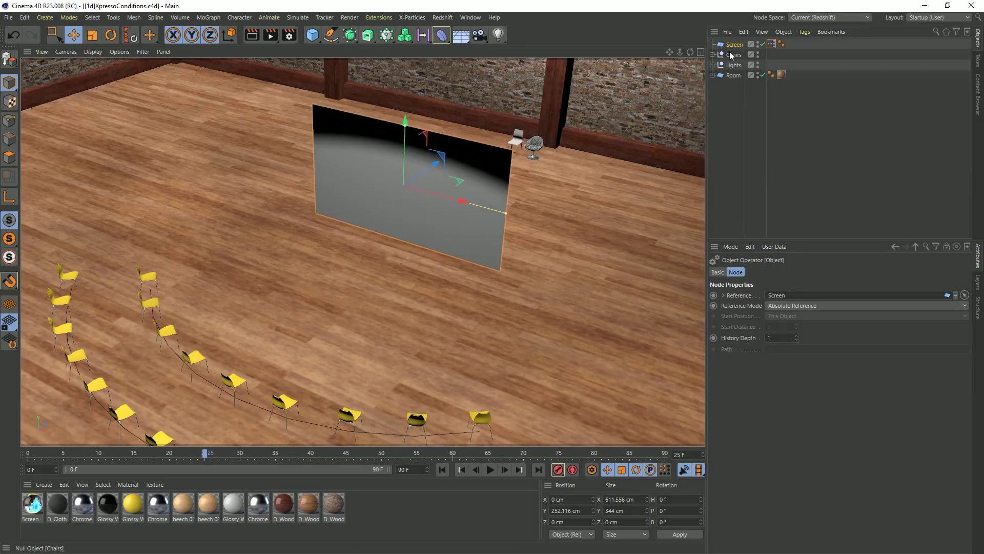
Raise the Screen plane's AutoHieght to 661 and try to change its AutoWidth manually.
{"action": "left_click", "coordinate": [722, 47]}
{"action": "left_click_drag", "start_coordinate": [785, 295], "coordinate": [785, 134]}
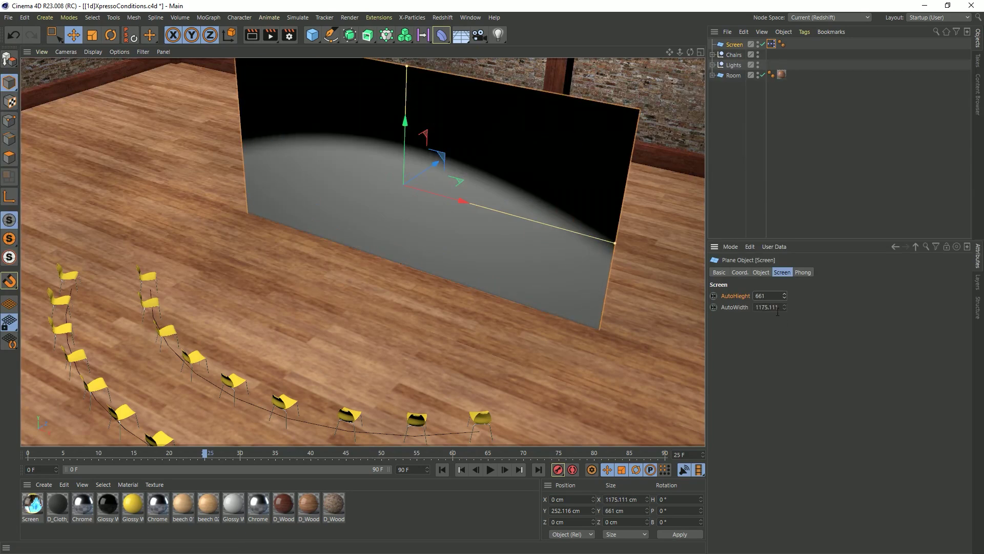
{"action": "mouse_move", "coordinate": [784, 308]}
{"action": "left_mouse_down"}
{"action": "mouse_move", "coordinate": [784, 63]}
{"action": "mouse_move", "coordinate": [785, 492]}
{"action": "mouse_move", "coordinate": [785, 133]}
{"action": "mouse_move", "coordinate": [784, 296]}
{"action": "left_mouse_up"}
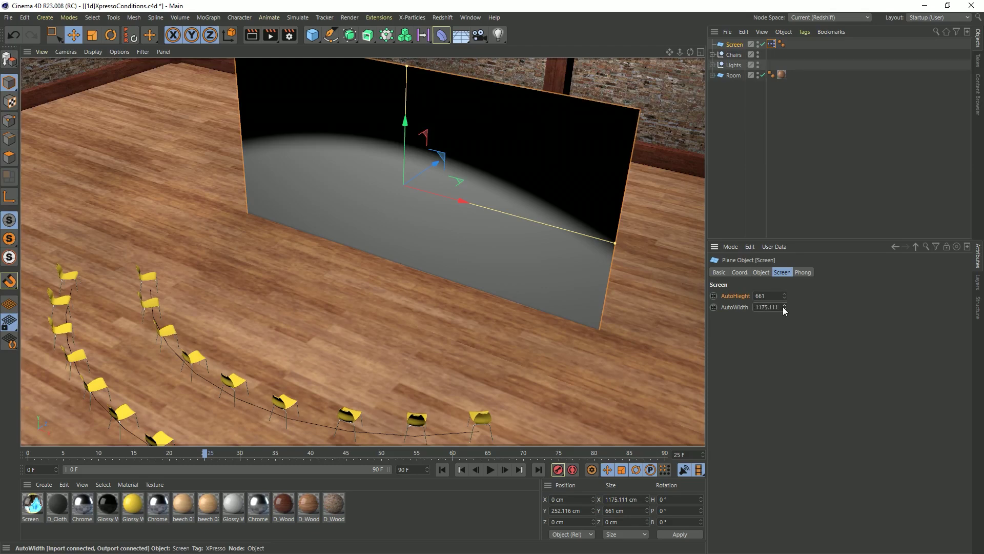
Step the timeline forward to frame 30 to re-evaluate the Screen plane's XPresso link.
{"action": "left_click", "coordinate": [503, 470]}
{"action": "left_click", "coordinate": [503, 470]}
{"action": "left_click", "coordinate": [503, 470]}
{"action": "left_click", "coordinate": [503, 470]}
{"action": "left_click", "coordinate": [503, 470]}
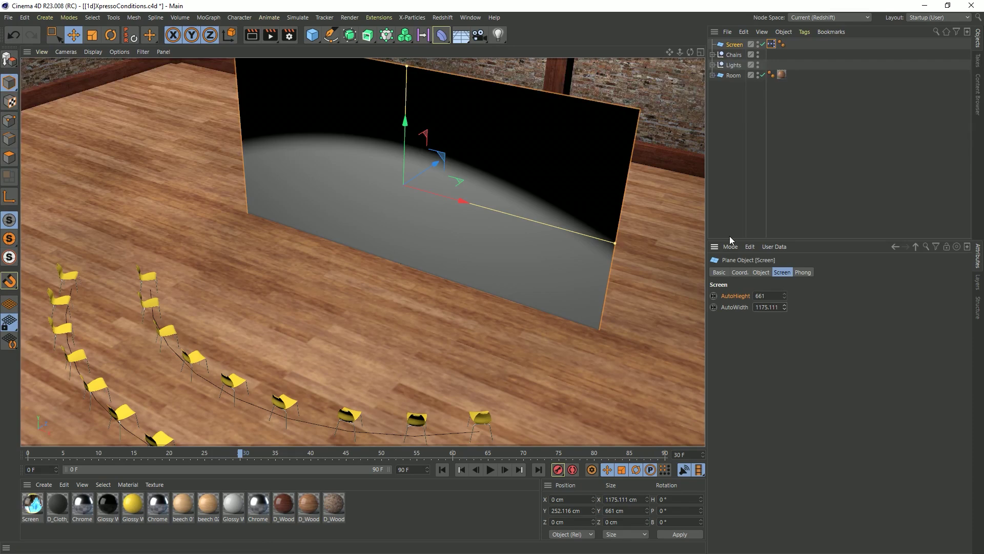
Add a Boolean user data entry to the Screen plane and place it between AutoHieght and AutoWidth in the Screen group.
{"action": "left_click", "coordinate": [775, 247]}
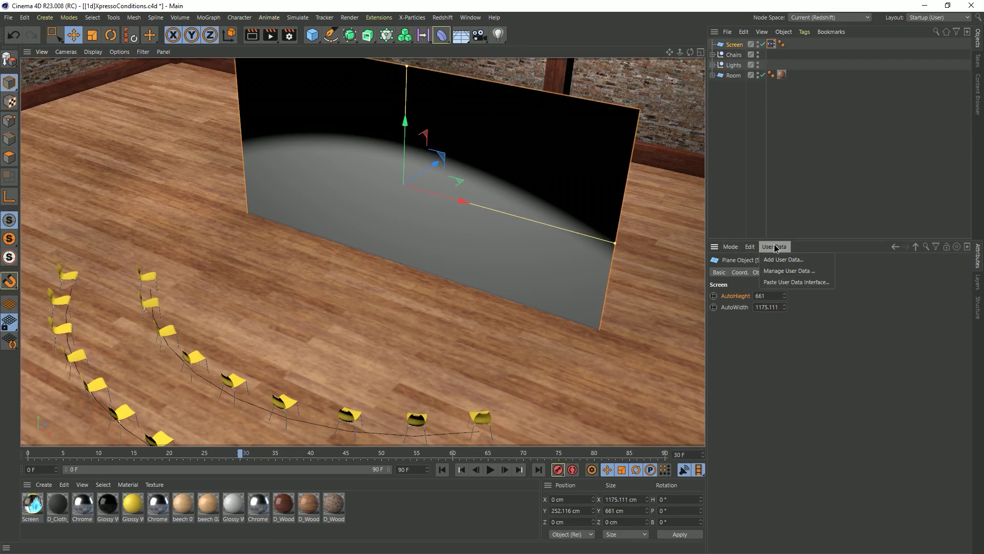
{"action": "left_click", "coordinate": [784, 272]}
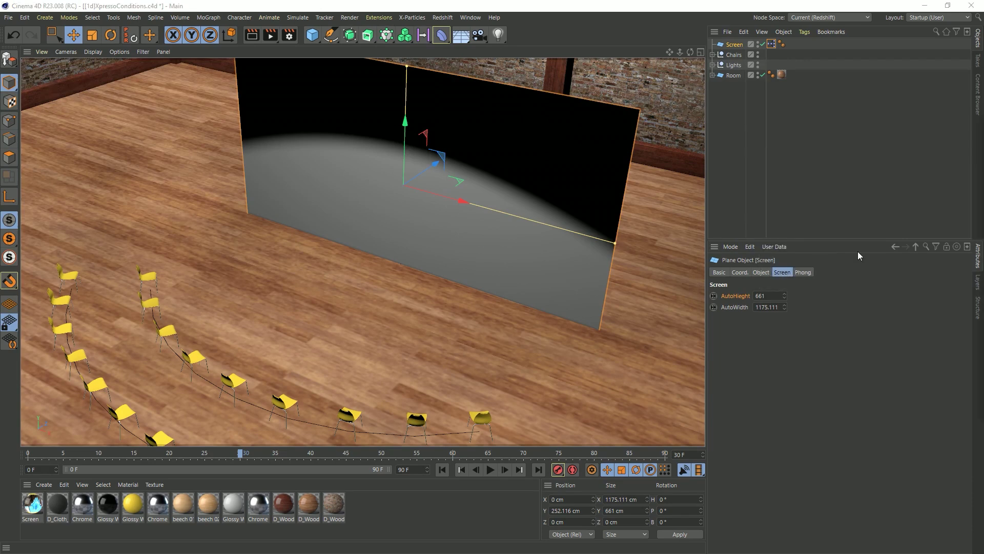
{"action": "left_click_drag", "start_coordinate": [584, 191], "coordinate": [521, 129]}
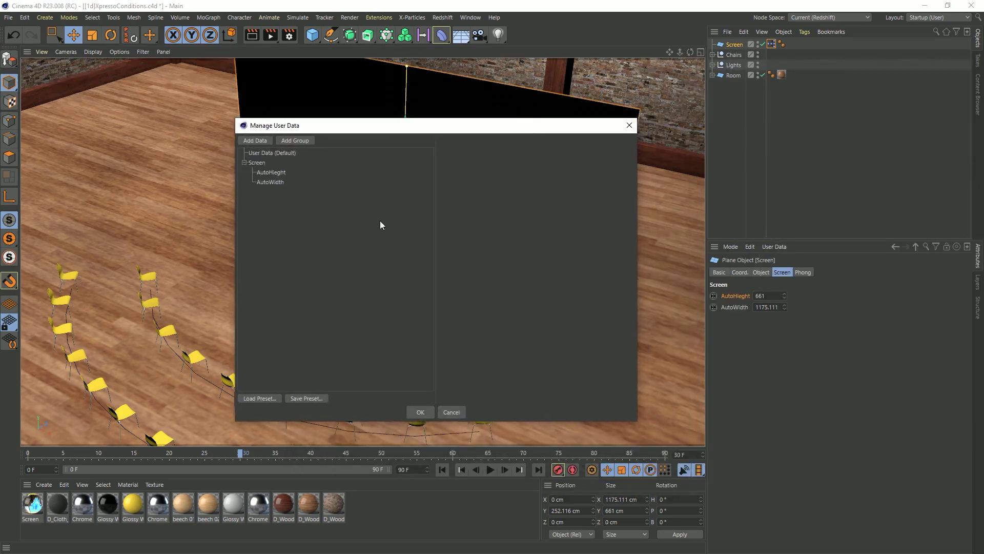
{"action": "left_click", "coordinate": [252, 141]}
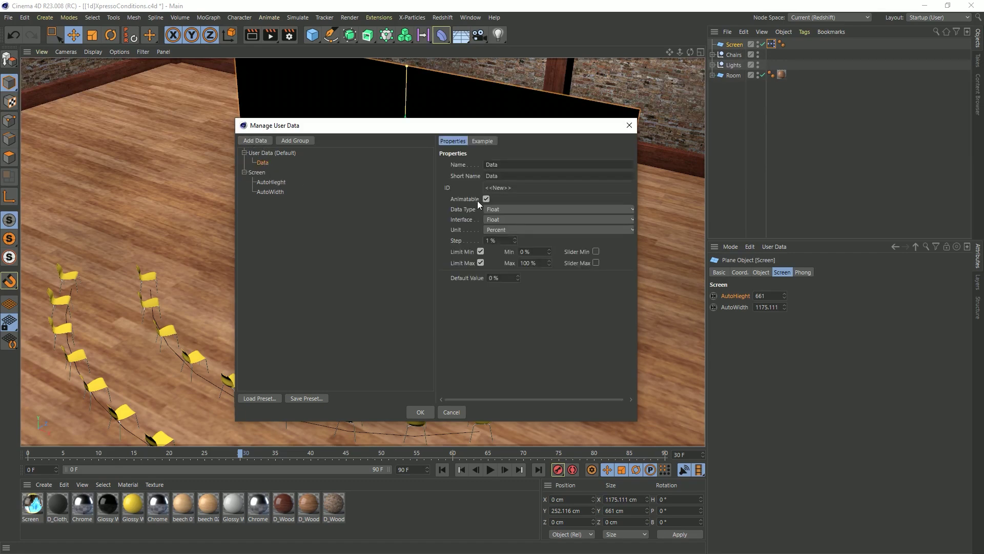
{"action": "left_click", "coordinate": [497, 210]}
{"action": "left_click", "coordinate": [503, 136]}
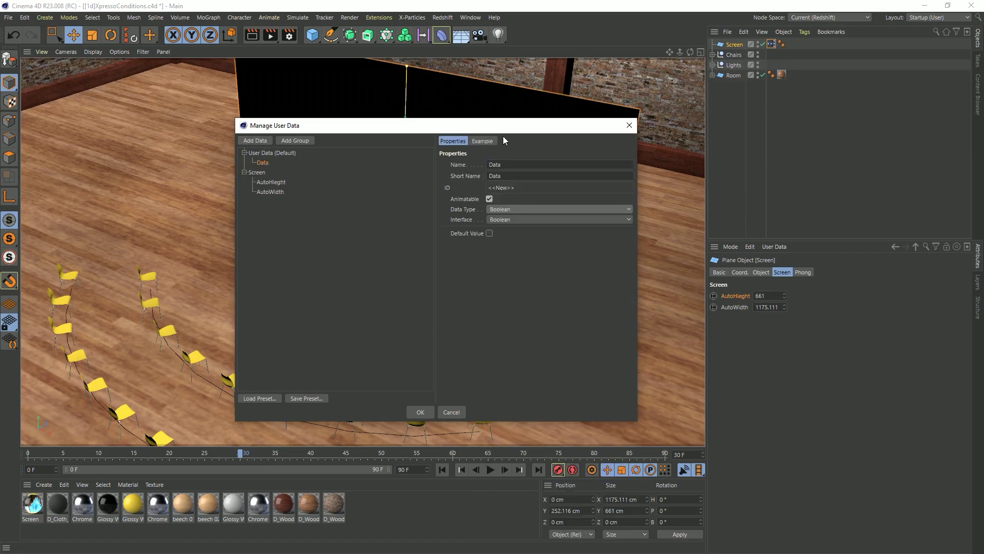
{"action": "left_click_drag", "start_coordinate": [265, 163], "coordinate": [277, 188]}
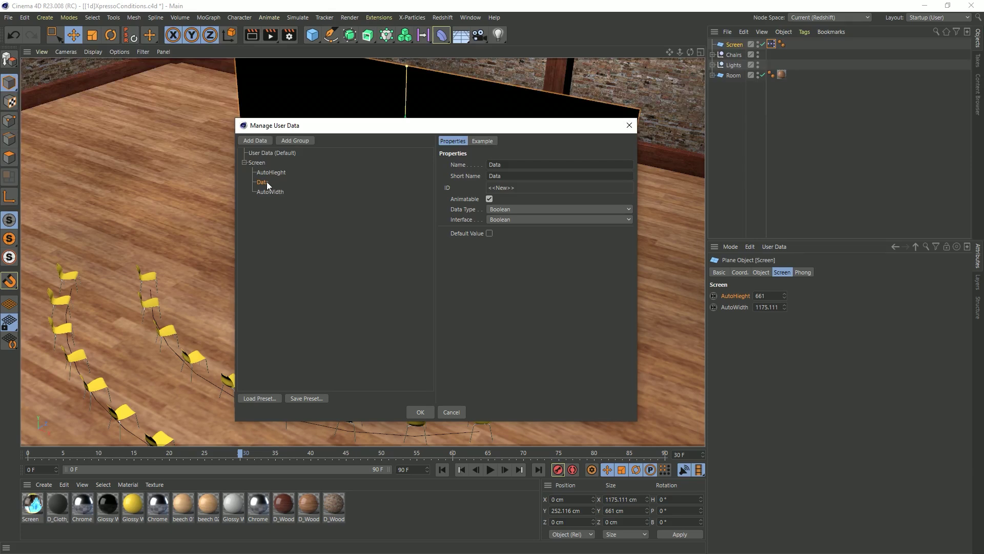
Rename the Boolean entry Set.W, duplicate it below AutoWidth as Set.H, and apply the user data changes.
{"action": "double_click", "coordinate": [530, 164]}
{"action": "type", "text": "Set.W"}
{"action": "left_click", "coordinate": [531, 277]}
{"action": "left_click_drag", "start_coordinate": [267, 188], "coordinate": [263, 193]}
{"action": "left_click_drag", "start_coordinate": [522, 166], "coordinate": [499, 180]}
{"action": "type", "text": "H"}
{"action": "left_click", "coordinate": [547, 248]}
{"action": "left_click", "coordinate": [427, 410]}
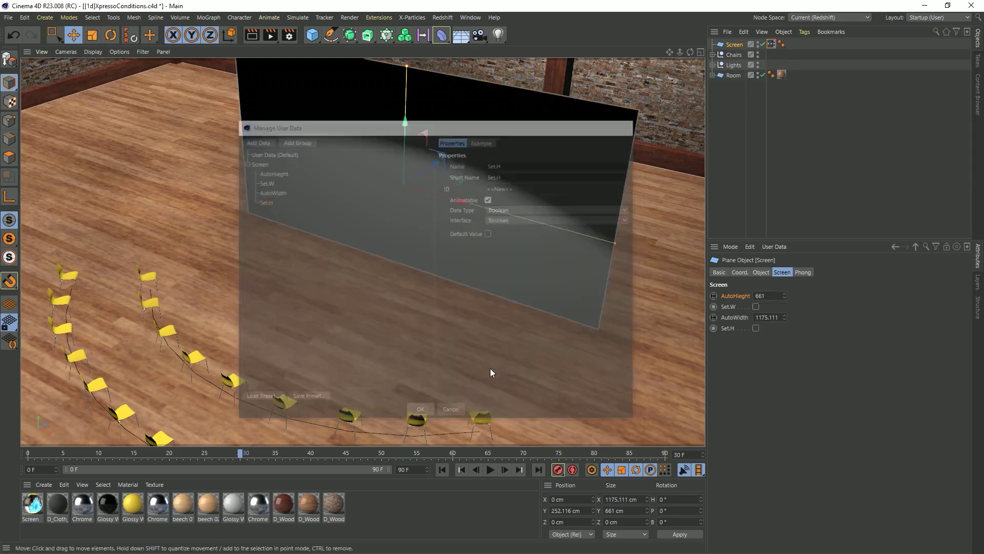
Add a group inside the Screen user data group and move AutoHieght, Set.W, AutoWidth and Set.H into it.
{"action": "left_click", "coordinate": [731, 307]}
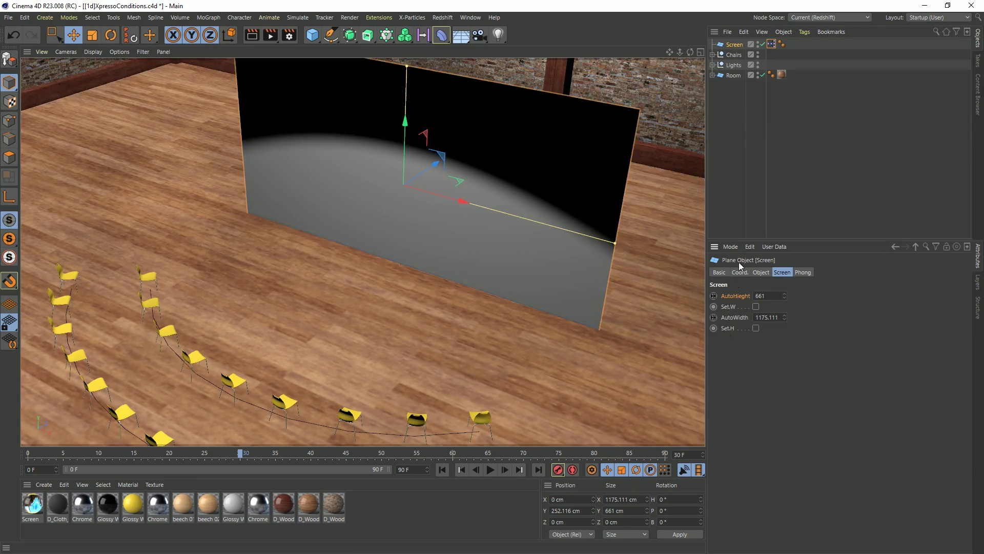
{"action": "left_click", "coordinate": [774, 247]}
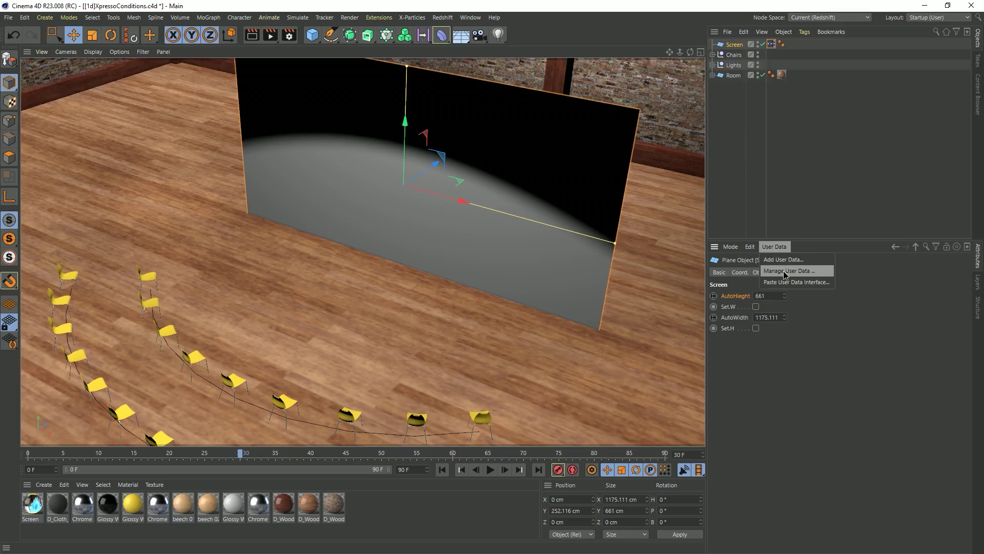
{"action": "left_click", "coordinate": [784, 272]}
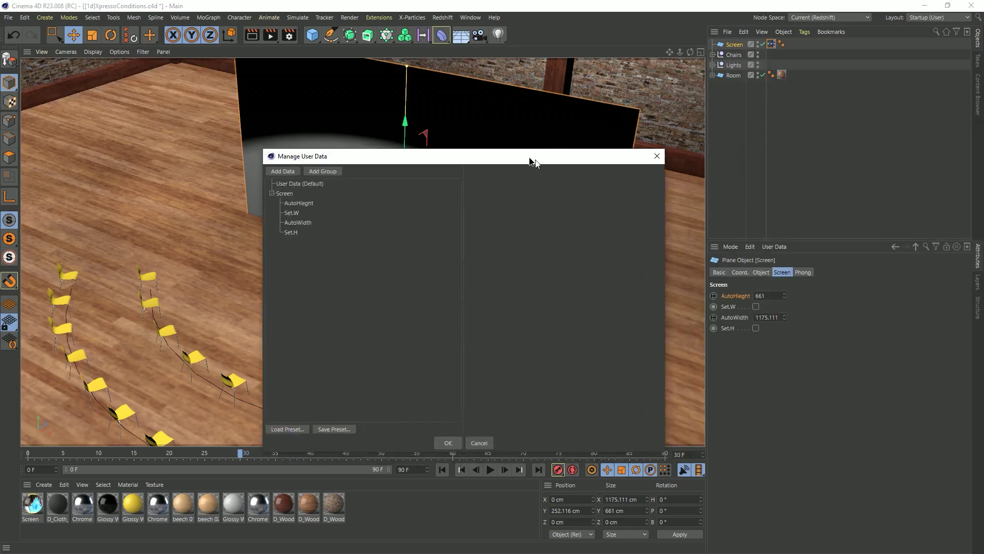
{"action": "left_click", "coordinate": [248, 139]}
{"action": "left_click_drag", "start_coordinate": [216, 162], "coordinate": [216, 172]}
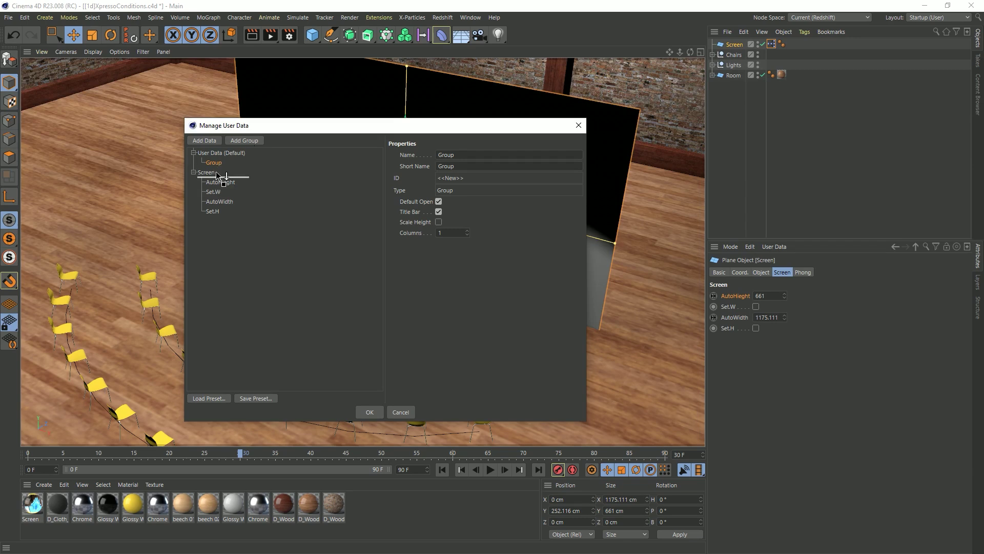
{"action": "left_click", "coordinate": [214, 183]}
{"action": "left_click", "coordinate": [213, 211], "text": "shift"}
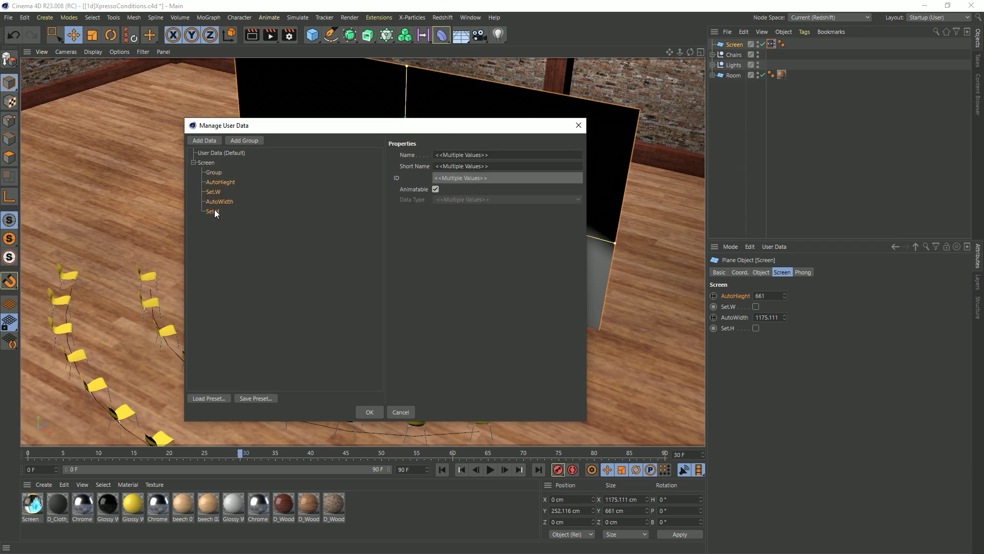
{"action": "left_click_drag", "start_coordinate": [213, 182], "coordinate": [214, 171]}
{"action": "left_click", "coordinate": [370, 413]}
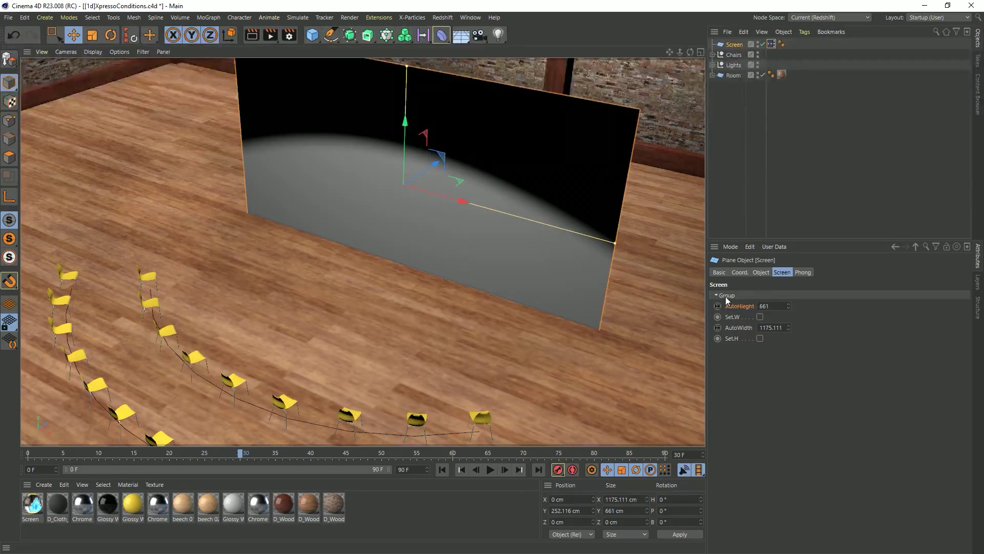
Turn off the title bar of the new user data group nested in Screen.
{"action": "left_click", "coordinate": [724, 297]}
{"action": "left_click", "coordinate": [724, 297]}
{"action": "left_click", "coordinate": [783, 247]}
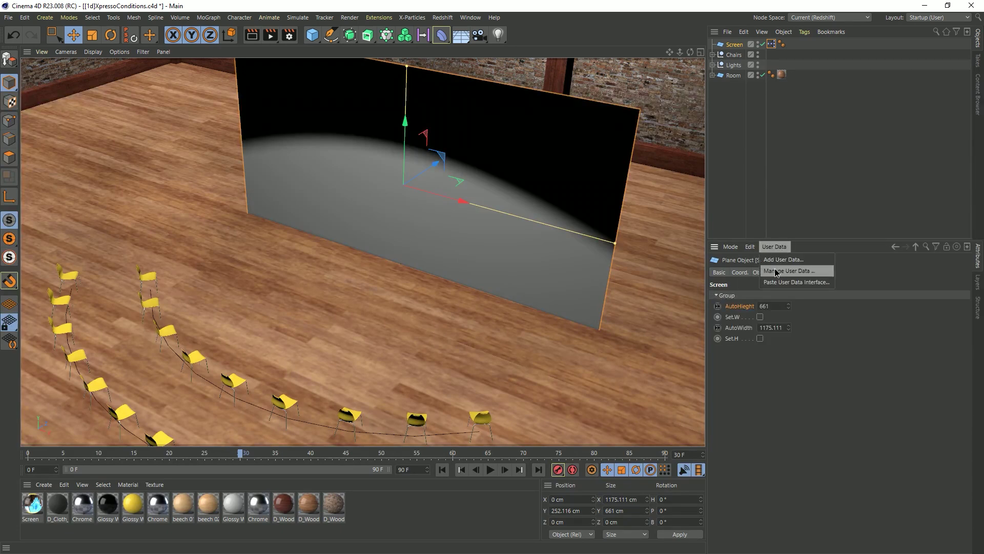
{"action": "left_click", "coordinate": [777, 271]}
{"action": "left_click_drag", "start_coordinate": [725, 133], "coordinate": [444, 130]}
{"action": "left_click", "coordinate": [325, 176]}
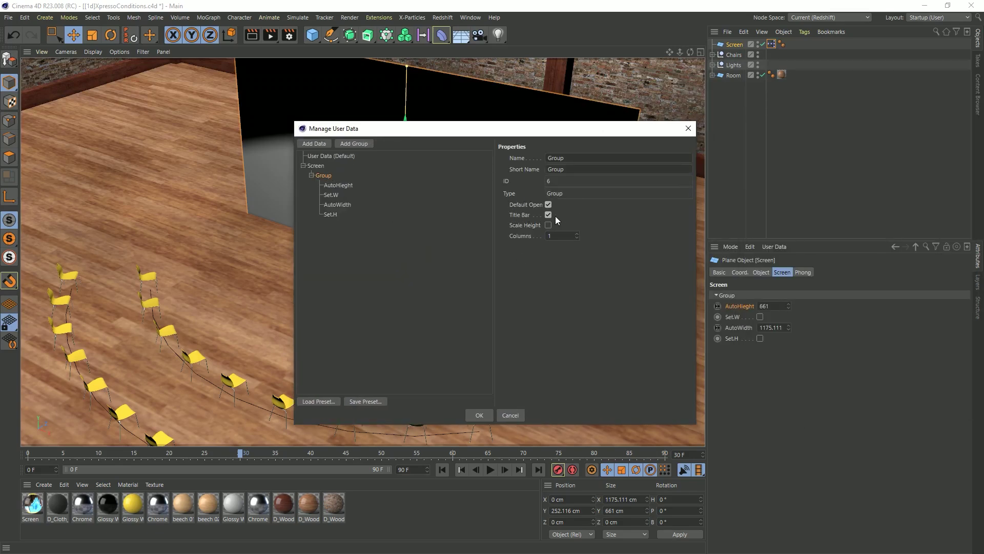
{"action": "left_click", "coordinate": [487, 413]}
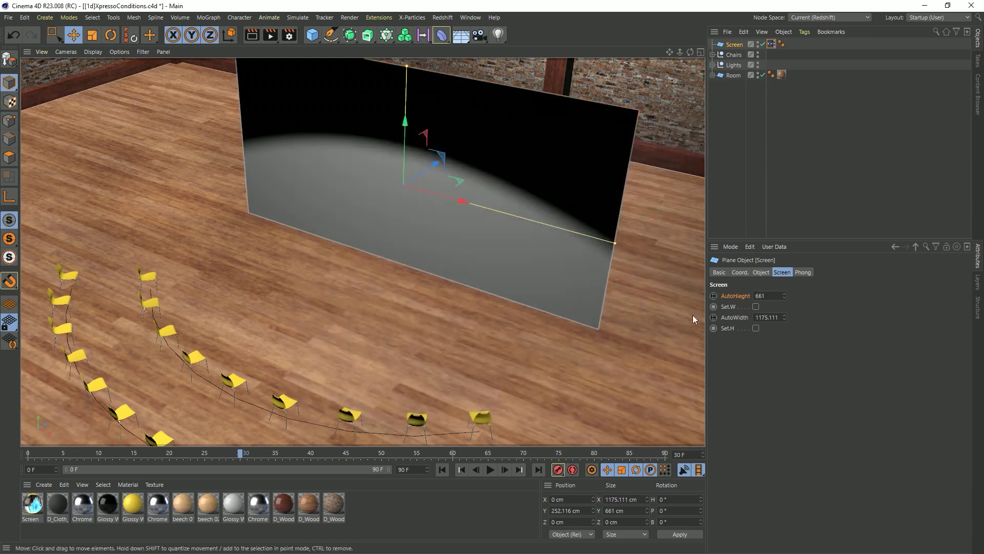
Set the nested user data group to 2 columns so each checkbox sits beside its size value.
{"action": "left_click", "coordinate": [744, 297]}
{"action": "left_click", "coordinate": [735, 329], "text": "shift"}
{"action": "left_click", "coordinate": [773, 247]}
{"action": "left_click", "coordinate": [780, 270]}
{"action": "left_click", "coordinate": [387, 182]}
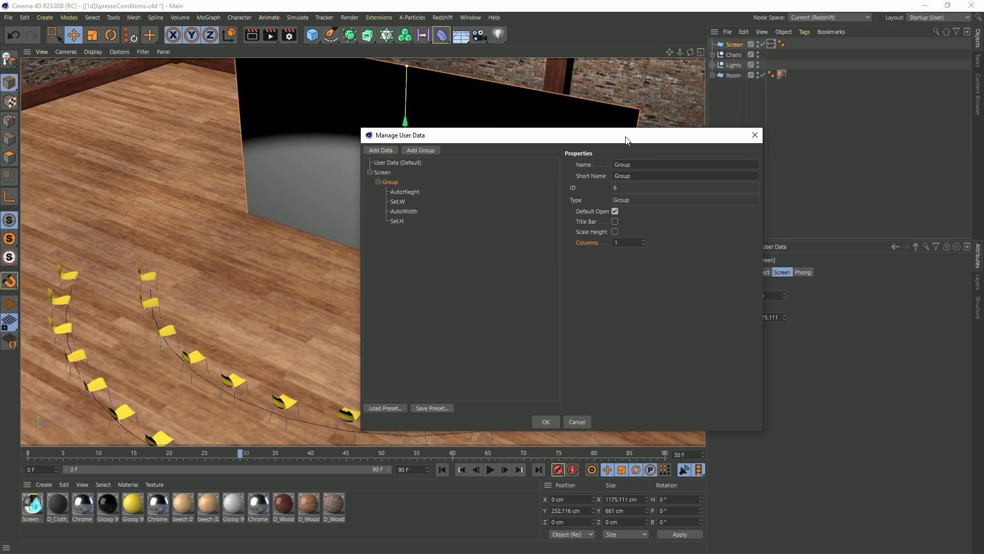
{"action": "left_click_drag", "start_coordinate": [626, 140], "coordinate": [492, 148]}
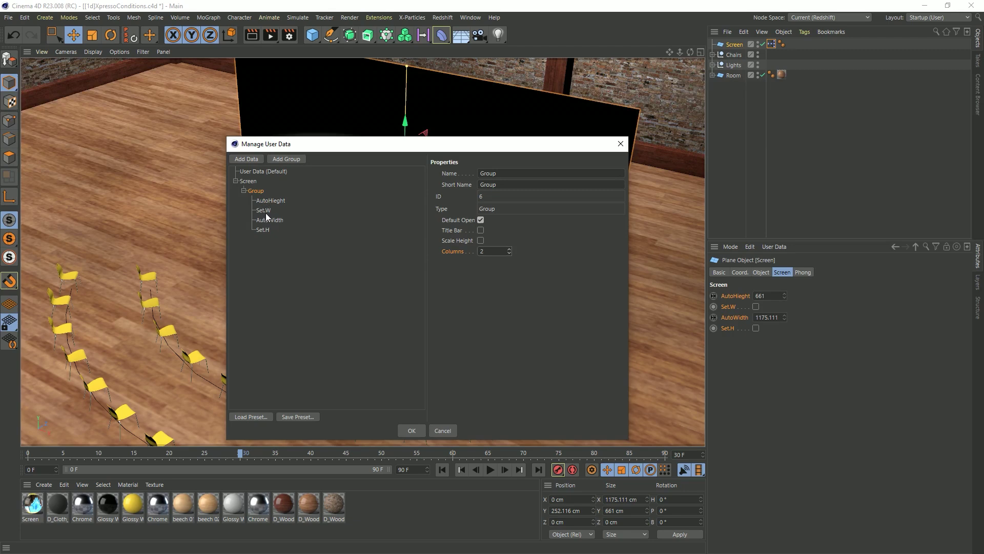
{"action": "left_click", "coordinate": [412, 431]}
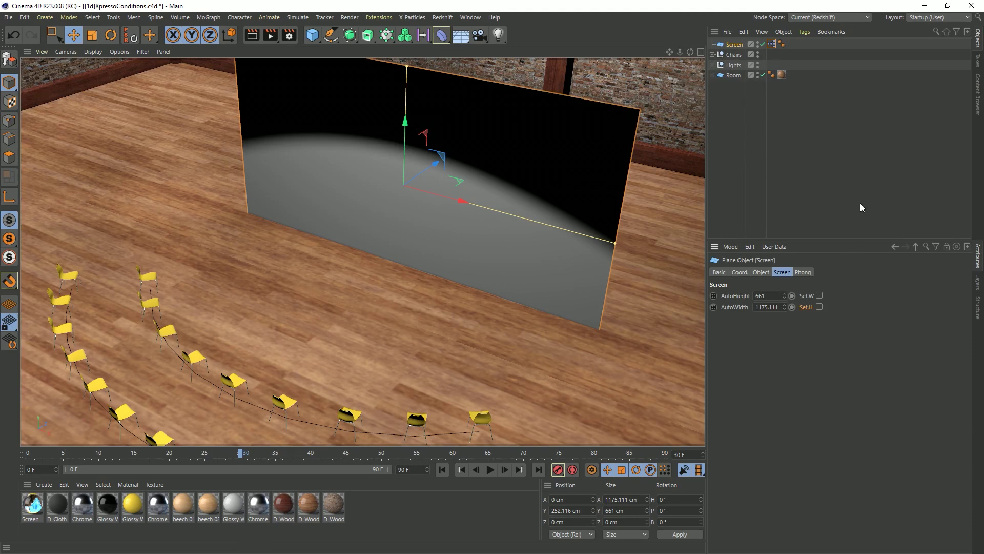
Open the Screen's XPresso setup and add the Set.W user data as an output port on the Screen node feeding Math:Divide.
{"action": "double_click", "coordinate": [772, 44]}
{"action": "left_click_drag", "start_coordinate": [774, 41], "coordinate": [459, 92]}
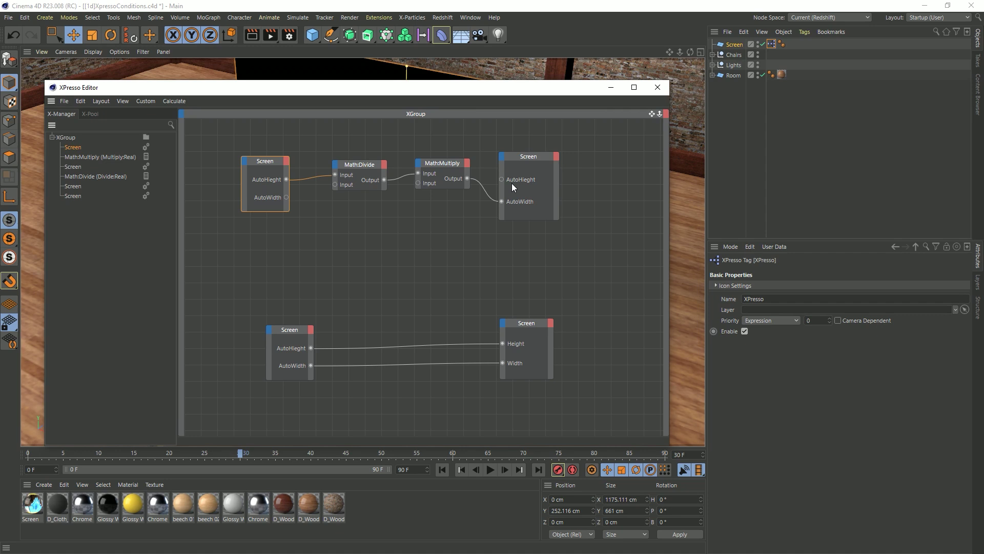
{"action": "left_click", "coordinate": [735, 44]}
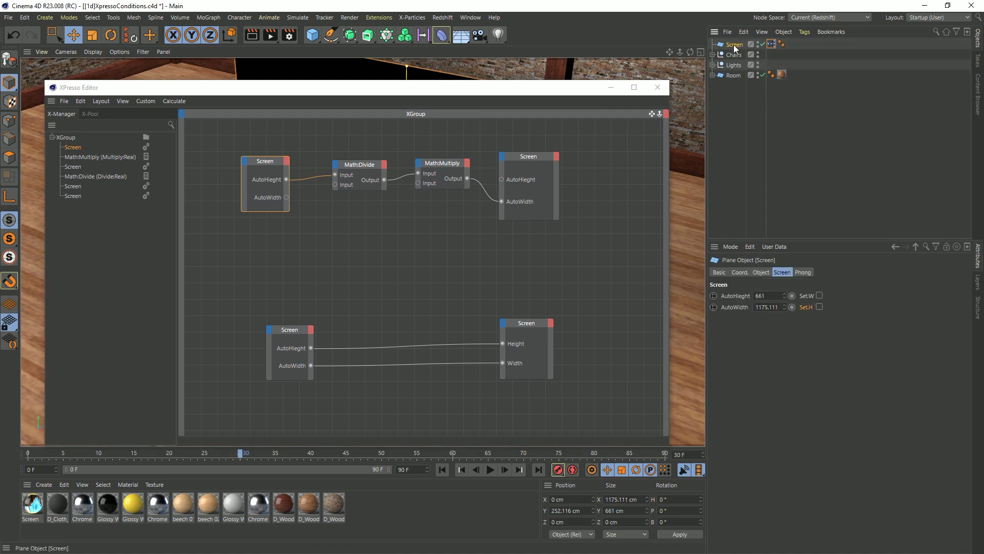
{"action": "left_click_drag", "start_coordinate": [807, 297], "coordinate": [285, 211]}
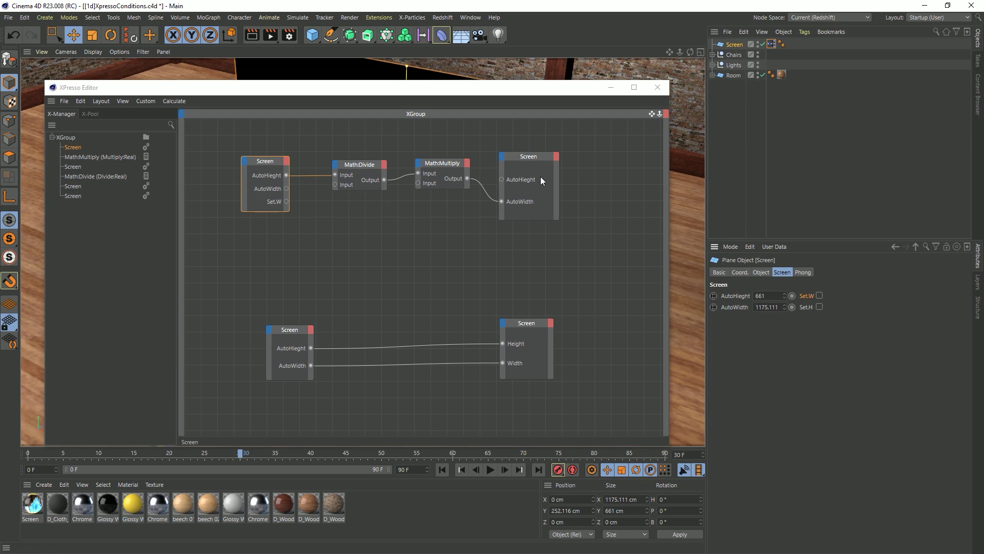
Add an On input port to the Screen node receiving AutoWidth and link the source node's Set.W output to it.
{"action": "left_click_drag", "start_coordinate": [551, 165], "coordinate": [589, 156]}
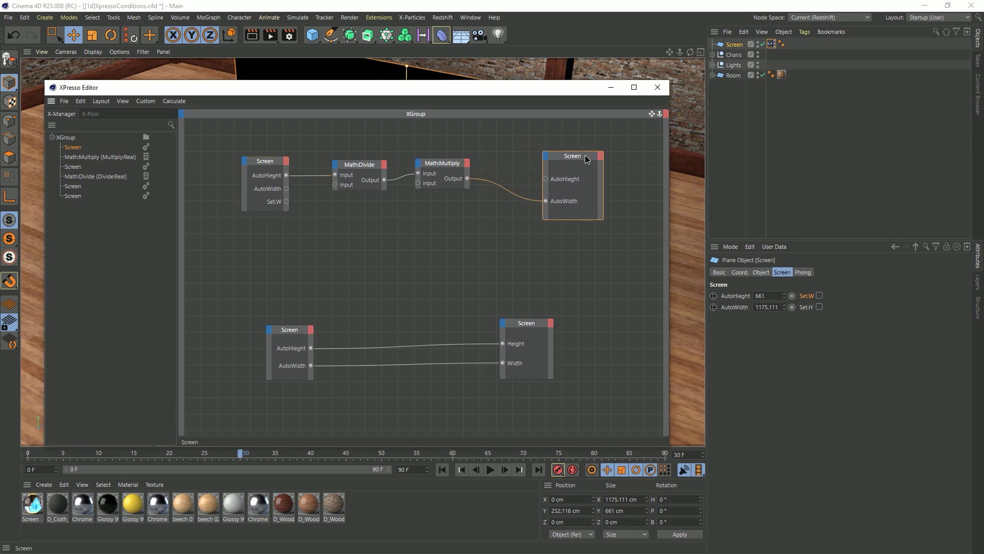
{"action": "left_click", "coordinate": [544, 149]}
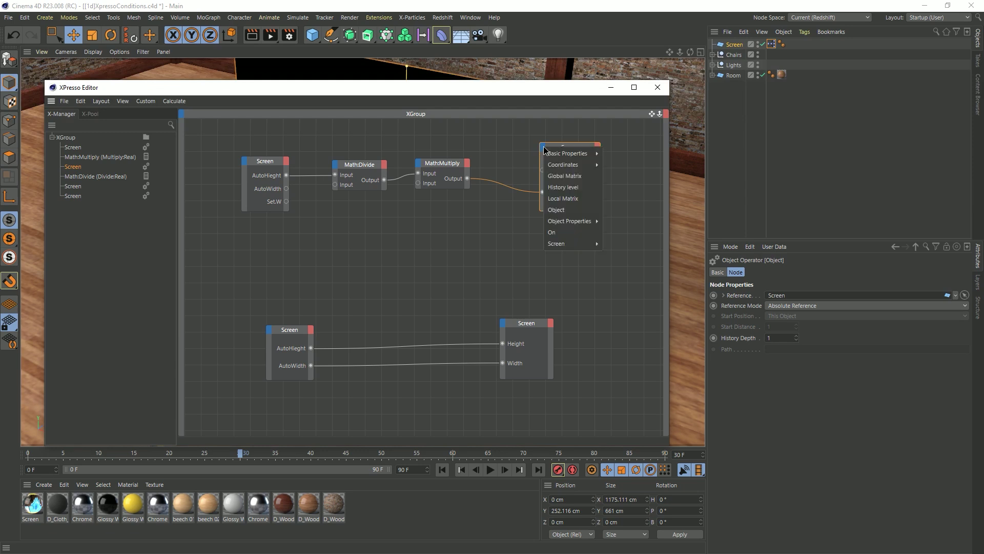
{"action": "left_click", "coordinate": [557, 232]}
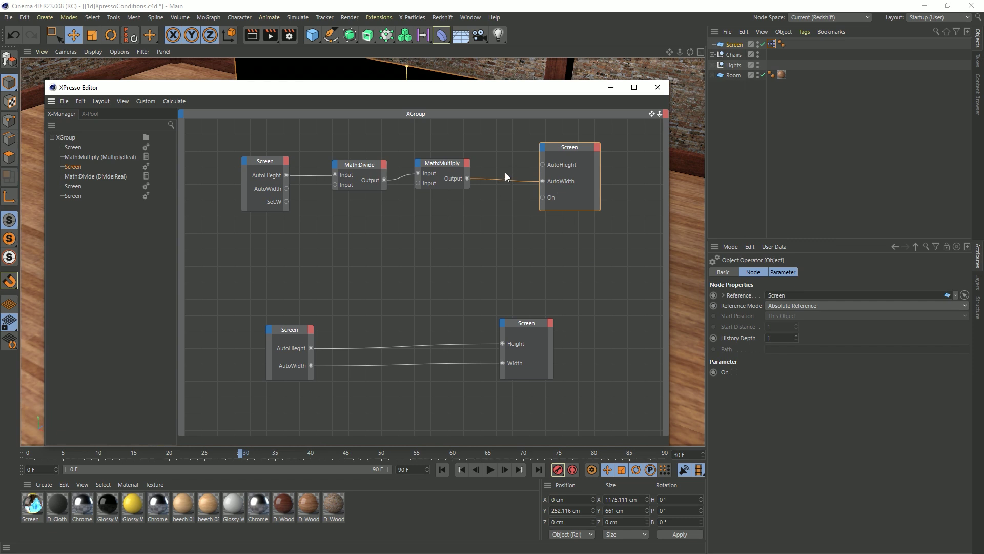
{"action": "left_click_drag", "start_coordinate": [572, 147], "coordinate": [567, 149]}
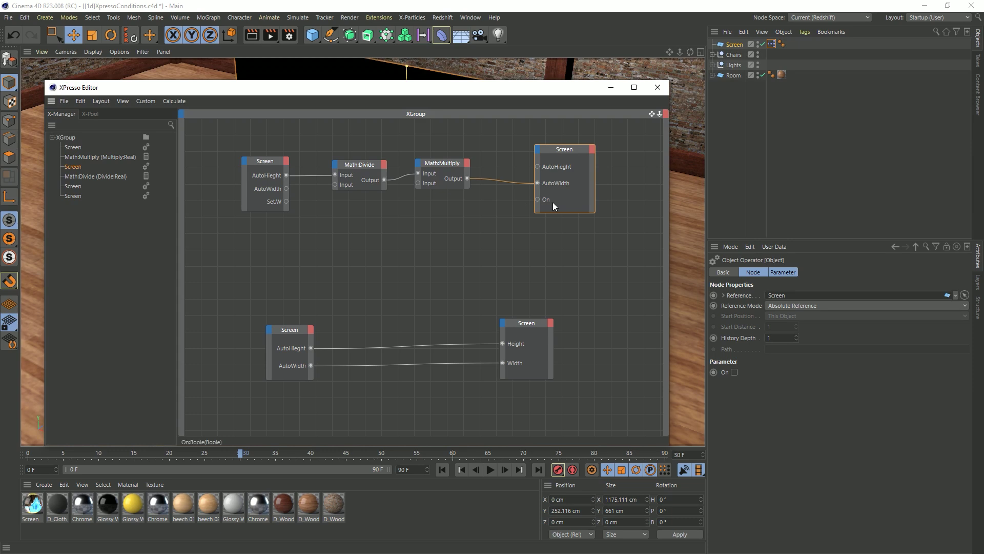
{"action": "left_click_drag", "start_coordinate": [287, 201], "coordinate": [539, 201]}
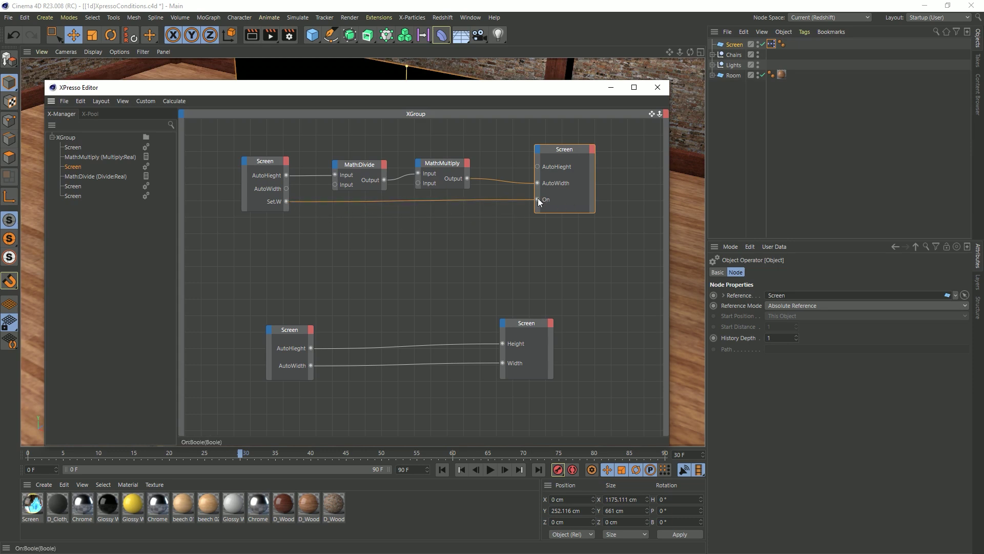
Close the XPresso editor and test the switch: set AutoHieght to 421, enable Set.W, and lower AutoHieght to 340.
{"action": "left_click", "coordinate": [735, 46]}
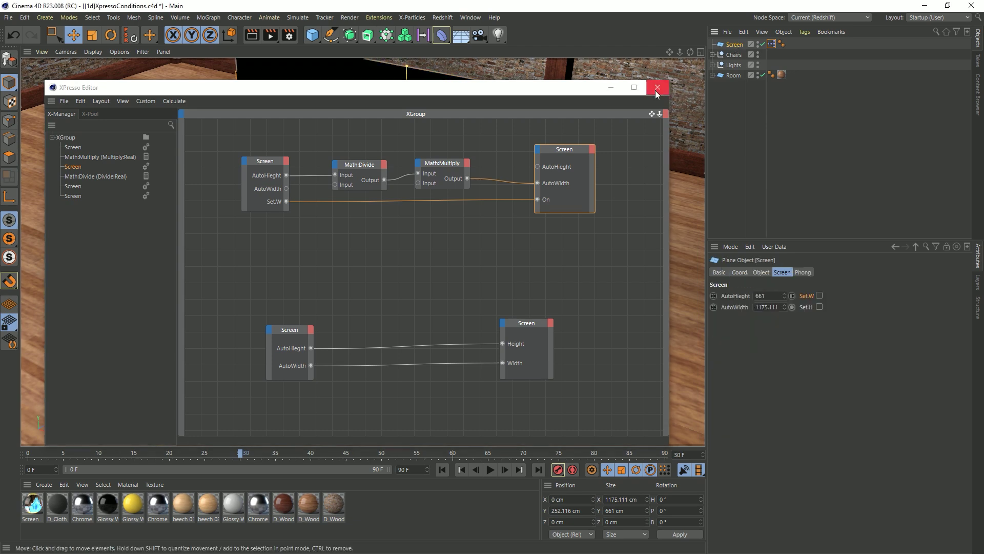
{"action": "left_click", "coordinate": [656, 88]}
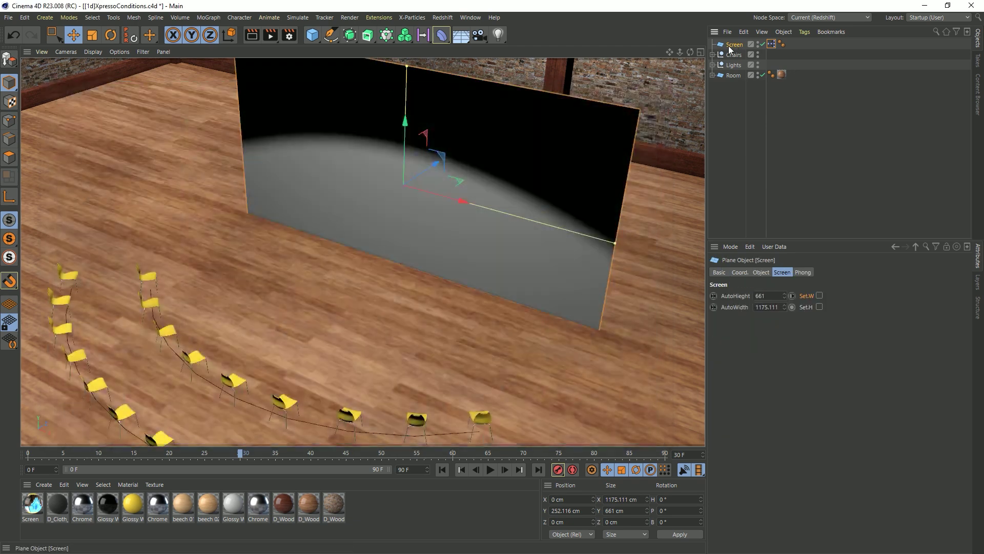
{"action": "left_click_drag", "start_coordinate": [784, 296], "coordinate": [784, 419]}
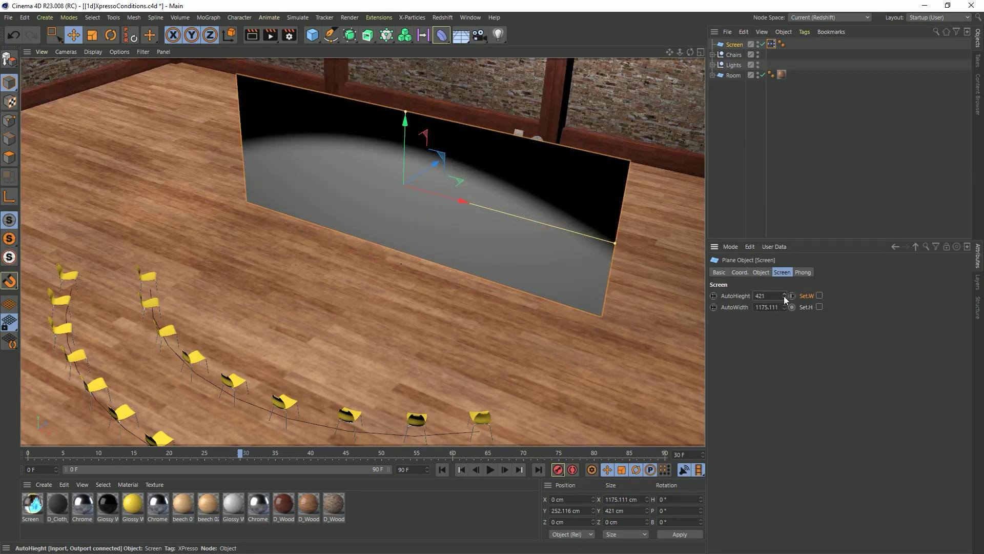
{"action": "left_click", "coordinate": [820, 295]}
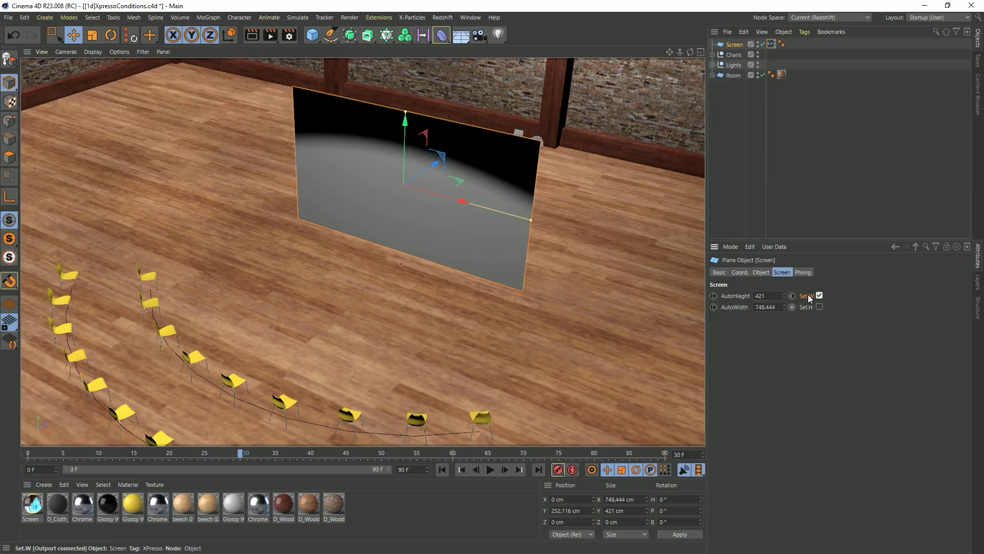
{"action": "left_click_drag", "start_coordinate": [785, 296], "coordinate": [785, 338]}
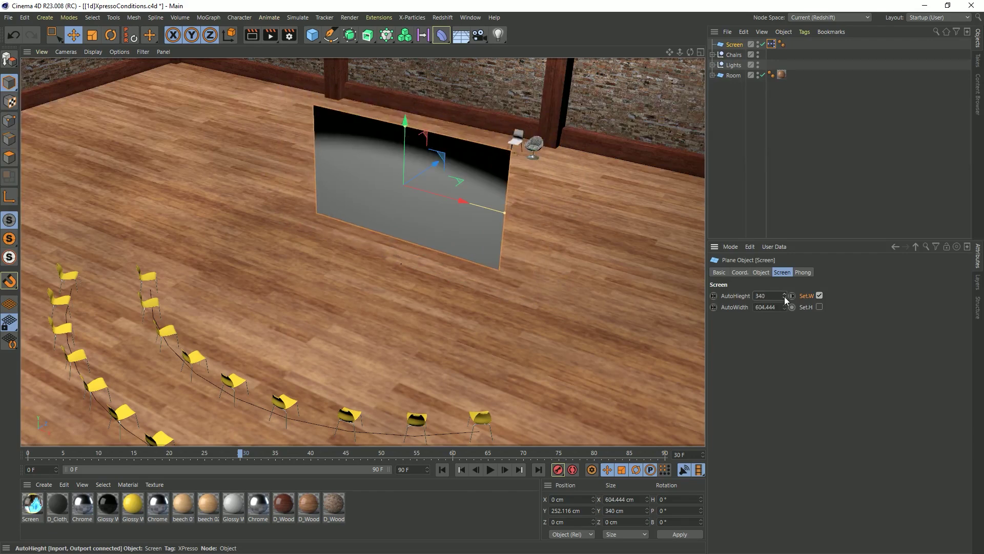
Turn Set.W off, raise AutoHieght to 380 and vary it further, and toggle Set.W on and off again.
{"action": "left_click", "coordinate": [819, 296]}
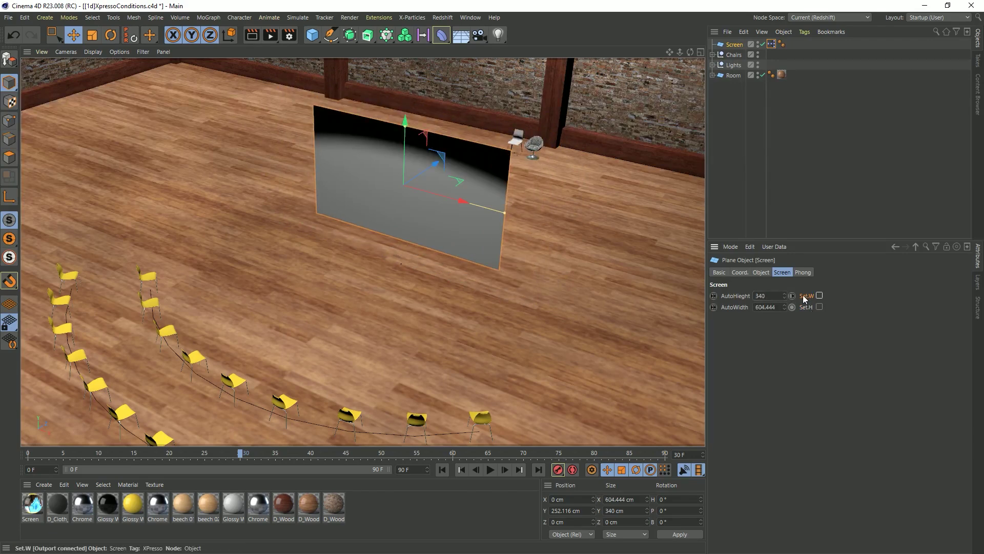
{"action": "left_click_drag", "start_coordinate": [784, 296], "coordinate": [785, 284]}
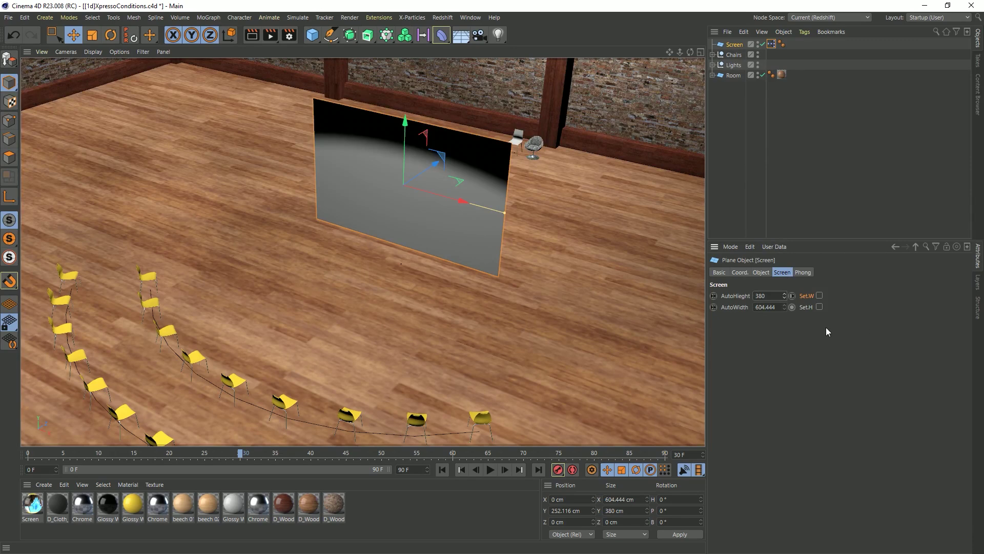
{"action": "left_click_drag", "start_coordinate": [785, 295], "coordinate": [785, 260]}
{"action": "left_click", "coordinate": [820, 297]}
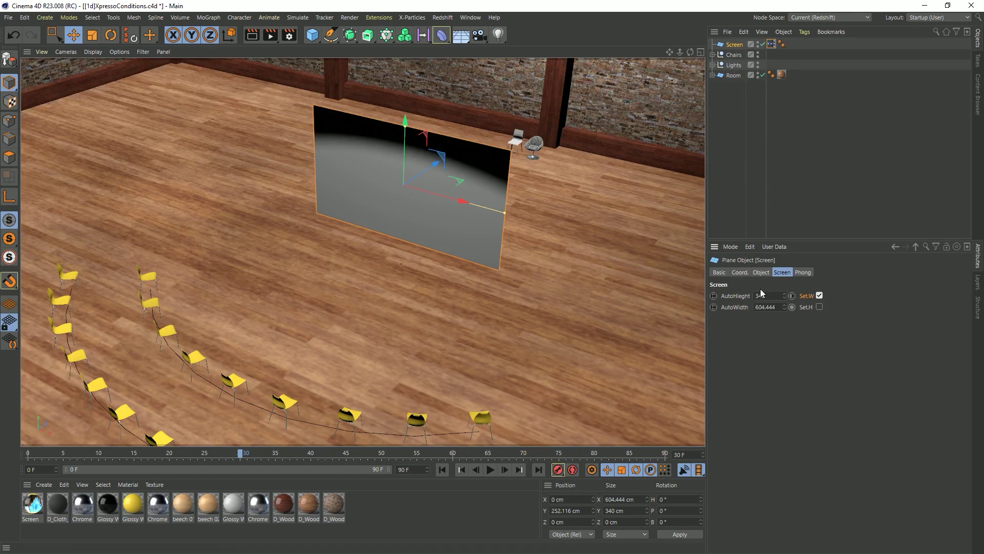
{"action": "left_click", "coordinate": [819, 296]}
Reopen the XPresso setup, add a Set.W input port to the upper receiving Screen node, and move both Math nodes higher.
{"action": "double_click", "coordinate": [772, 45]}
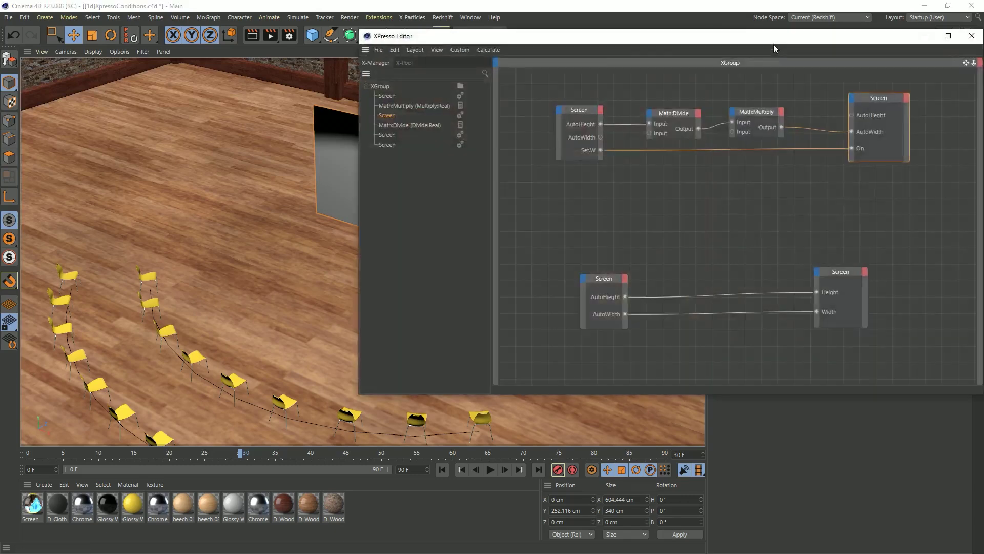
{"action": "left_click_drag", "start_coordinate": [769, 36], "coordinate": [456, 72]}
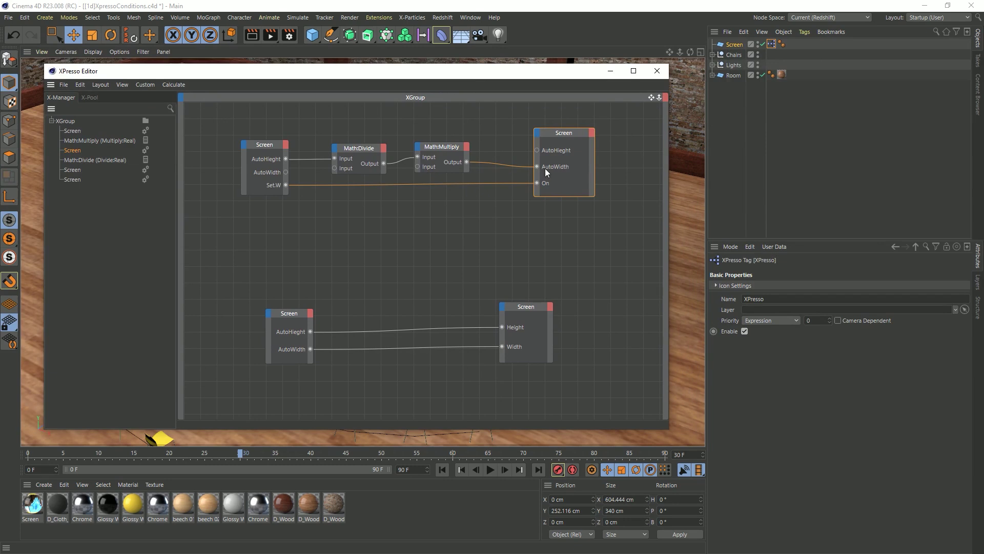
{"action": "left_click", "coordinate": [739, 45]}
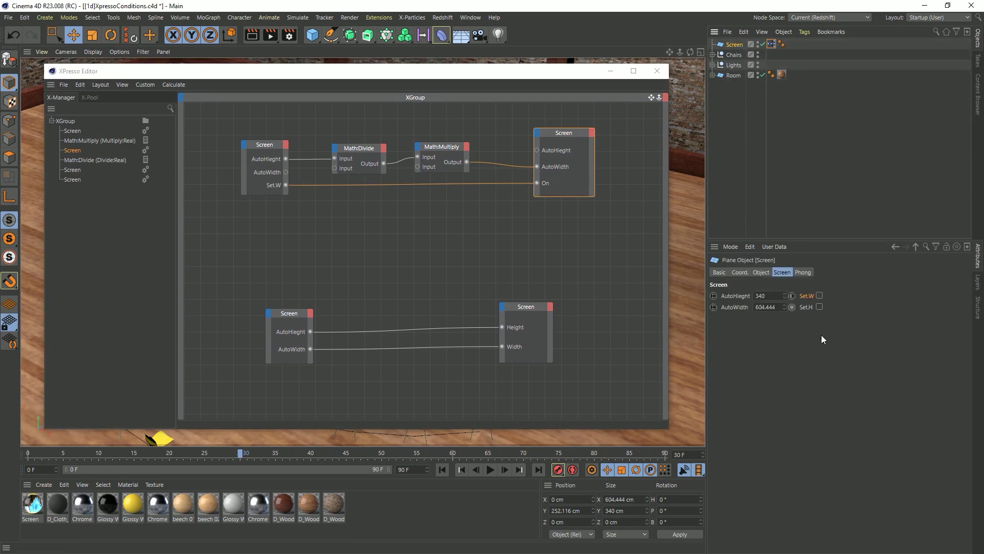
{"action": "left_click_drag", "start_coordinate": [809, 296], "coordinate": [537, 195]}
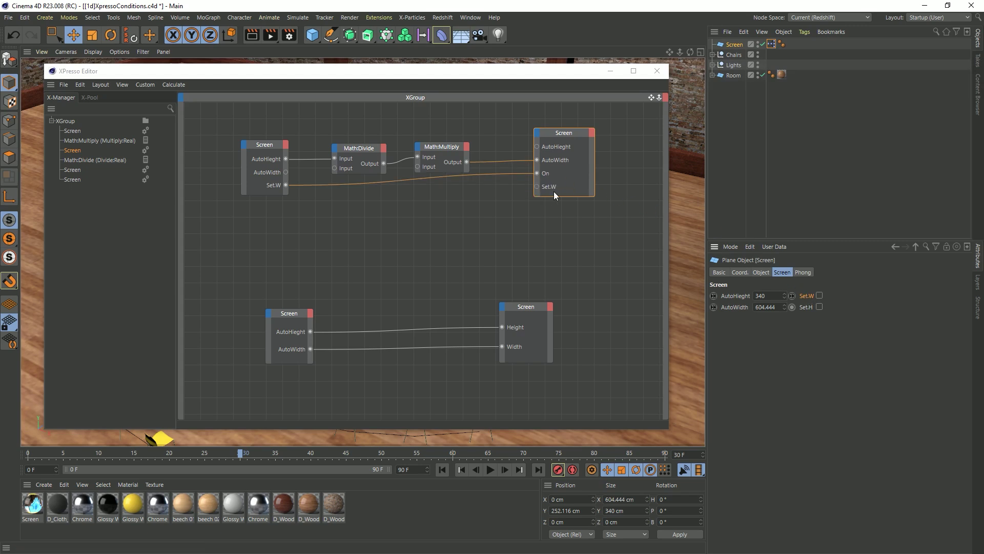
{"action": "left_click_drag", "start_coordinate": [455, 131], "coordinate": [426, 128]}
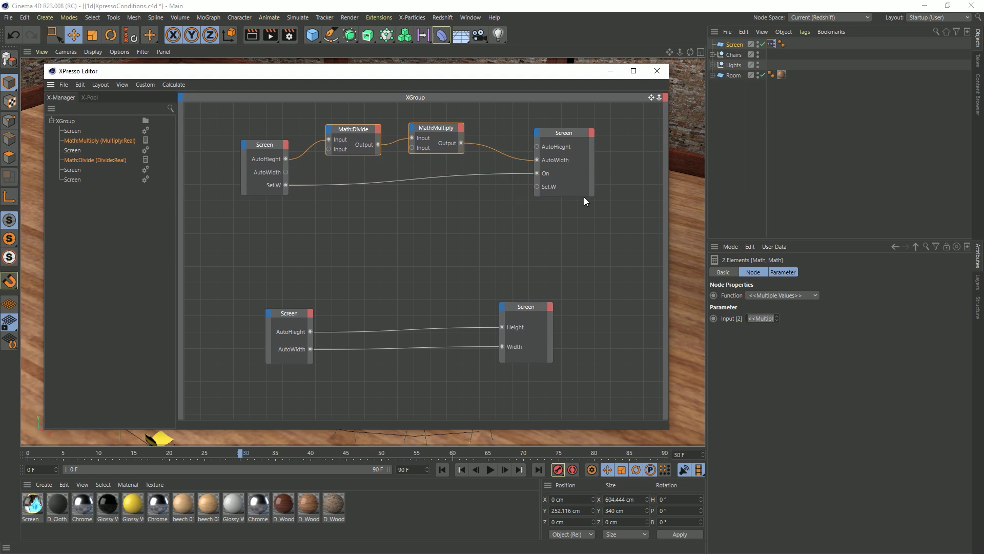
Add a Constant node with data type Boole, link it to the receiving Screen node's Set.W input, and place it beside that port.
{"action": "left_click", "coordinate": [92, 98]}
{"action": "left_click", "coordinate": [145, 124]}
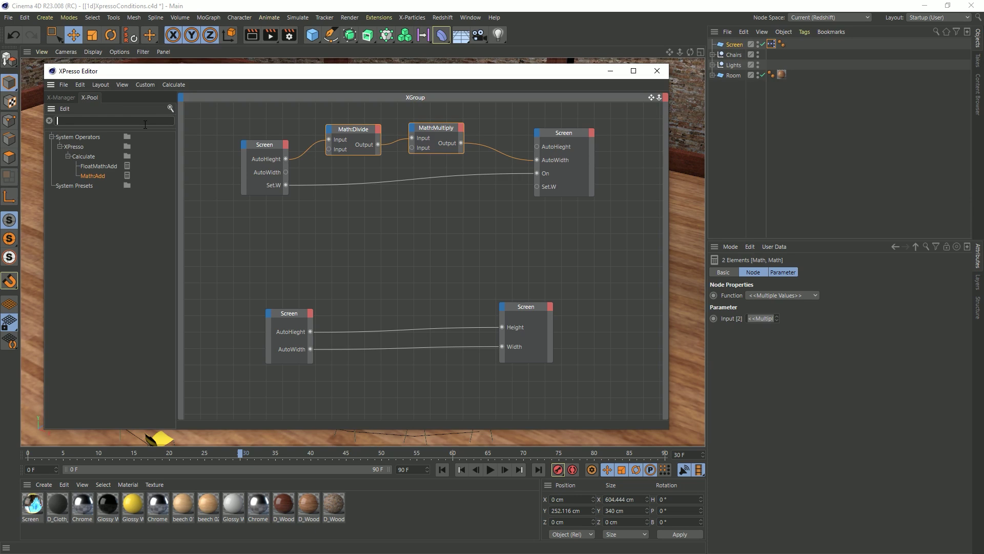
{"action": "type", "text": "cons"}
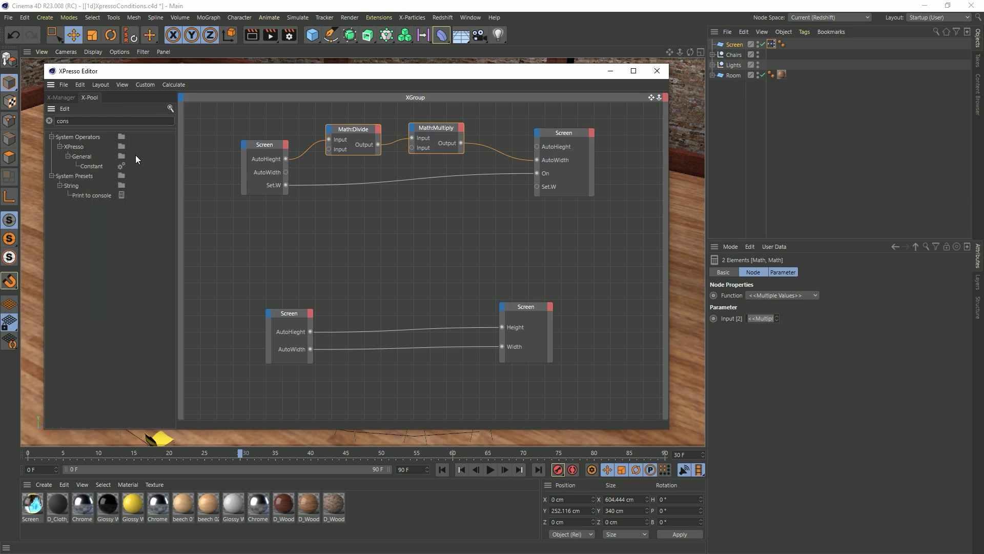
{"action": "left_click_drag", "start_coordinate": [98, 167], "coordinate": [425, 205]}
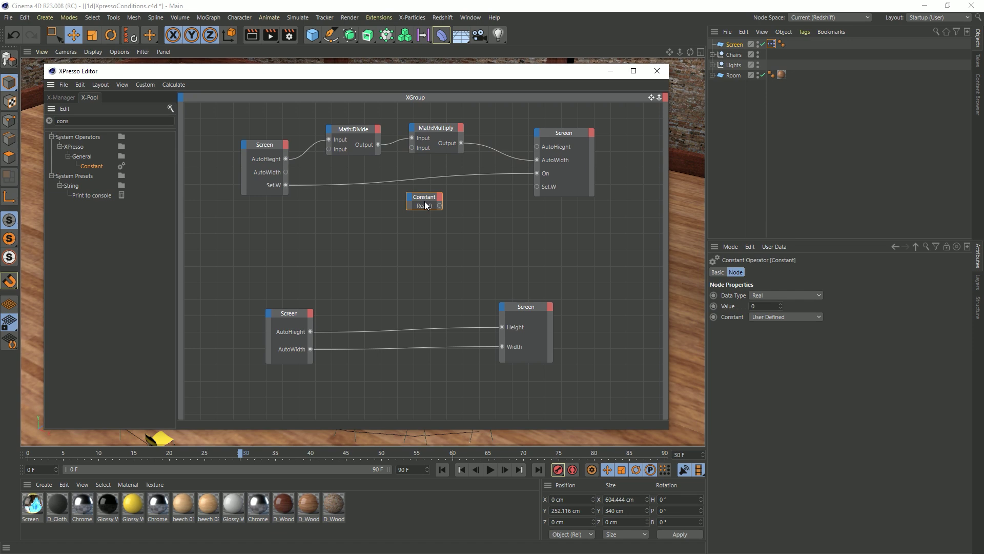
{"action": "left_click", "coordinate": [760, 296]}
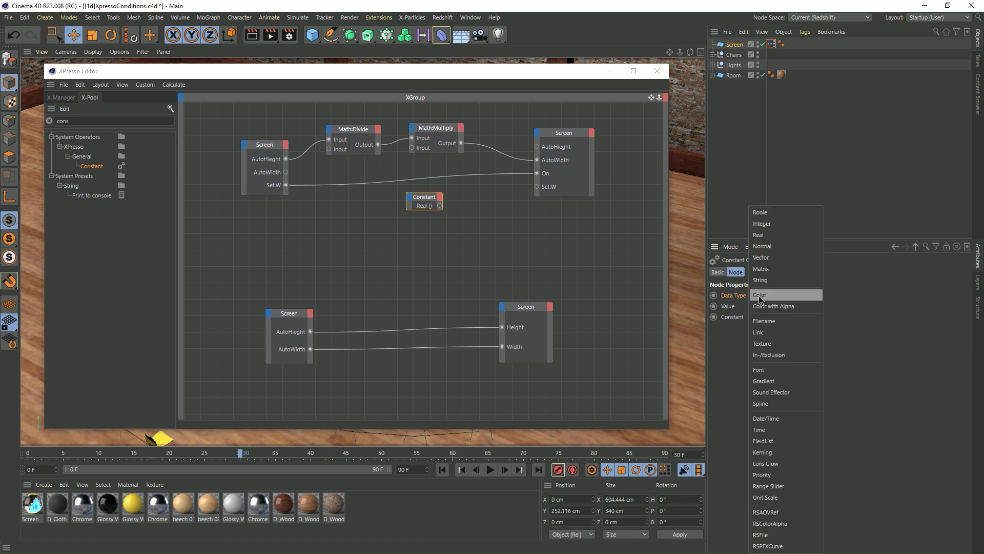
{"action": "left_click", "coordinate": [769, 213]}
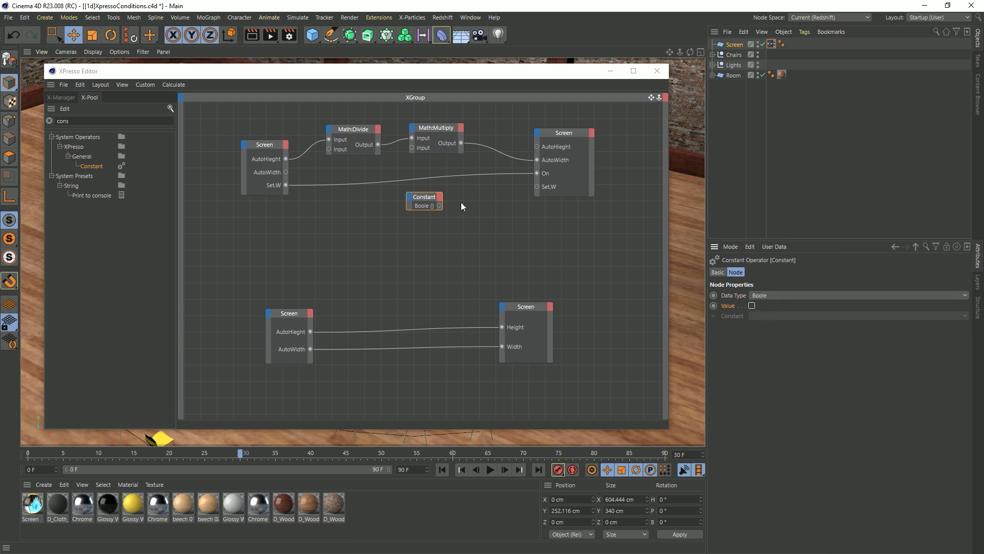
{"action": "left_click_drag", "start_coordinate": [440, 205], "coordinate": [537, 187]}
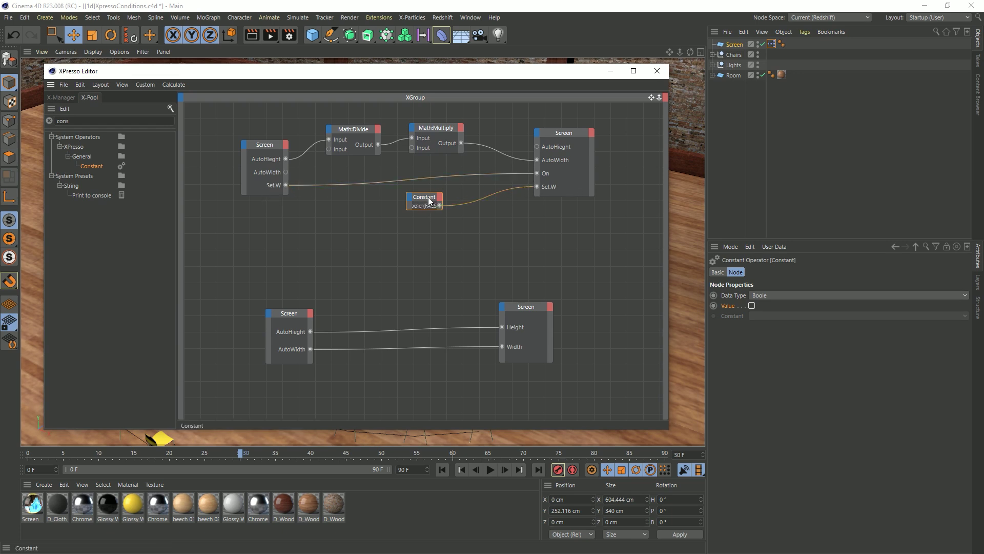
{"action": "left_click_drag", "start_coordinate": [424, 197], "coordinate": [489, 185]}
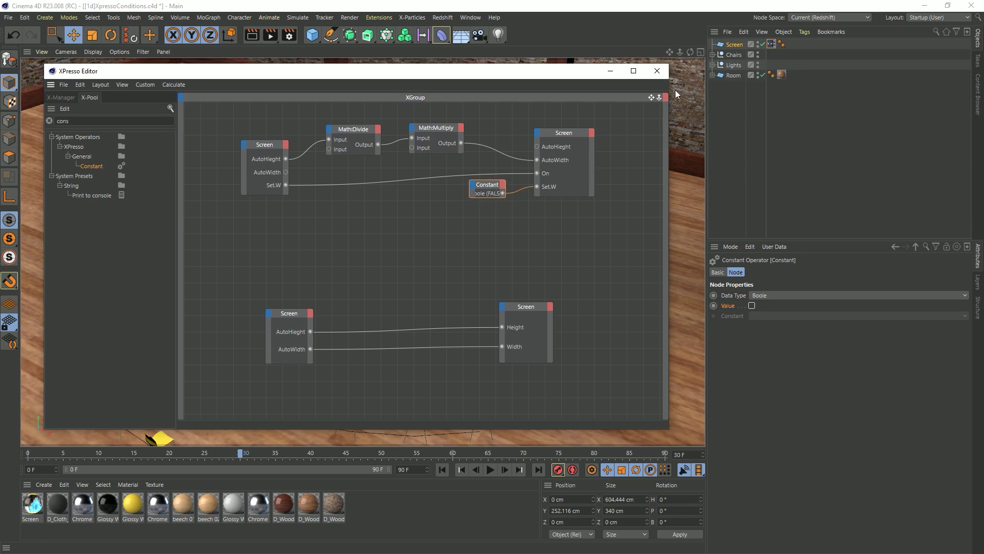
Close the XPresso editor, raise the Screen's AutoHieght to 565, and trigger Set.W to update the width.
{"action": "left_click", "coordinate": [657, 71]}
{"action": "left_click", "coordinate": [781, 272]}
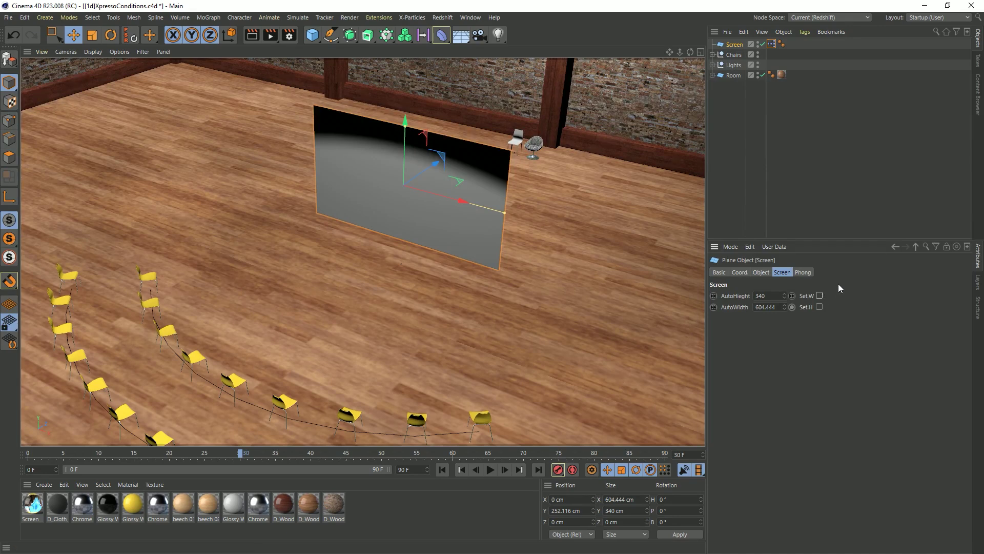
{"action": "mouse_move", "coordinate": [784, 296]}
{"action": "left_mouse_down"}
{"action": "mouse_move", "coordinate": [784, 210]}
{"action": "mouse_move", "coordinate": [785, 408]}
{"action": "mouse_move", "coordinate": [785, 211]}
{"action": "mouse_move", "coordinate": [792, 299]}
{"action": "left_mouse_up"}
{"action": "left_click", "coordinate": [820, 296]}
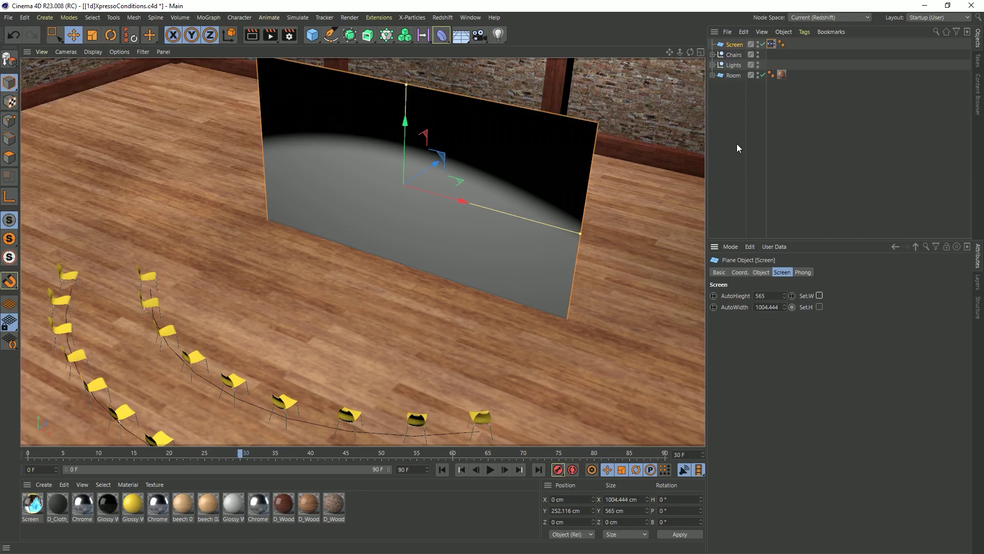
Reopen the XPresso setup and duplicate the five-node Set.W chain, placing the copy between the original chain and the Height/Width link.
{"action": "left_click", "coordinate": [773, 44]}
{"action": "double_click", "coordinate": [774, 44]}
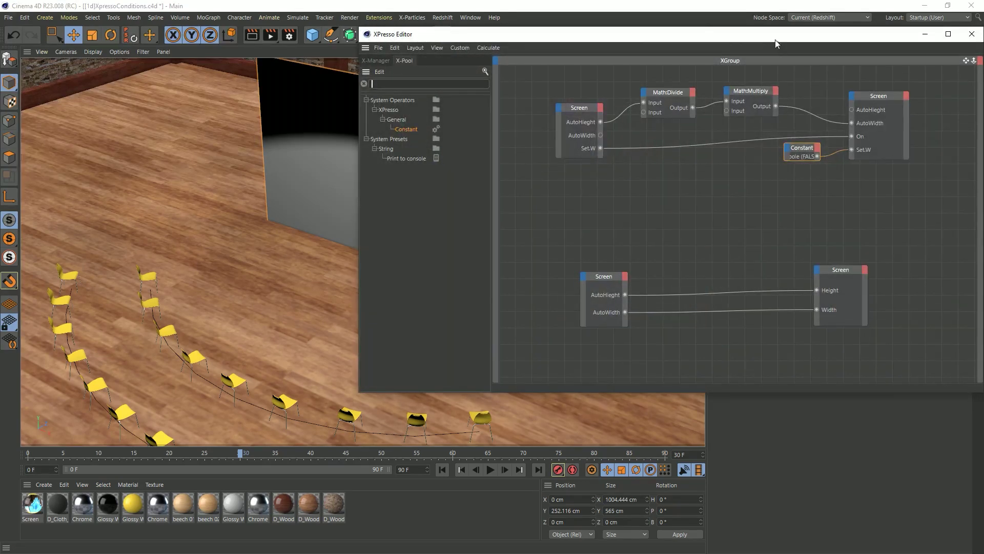
{"action": "left_click_drag", "start_coordinate": [782, 36], "coordinate": [465, 79]}
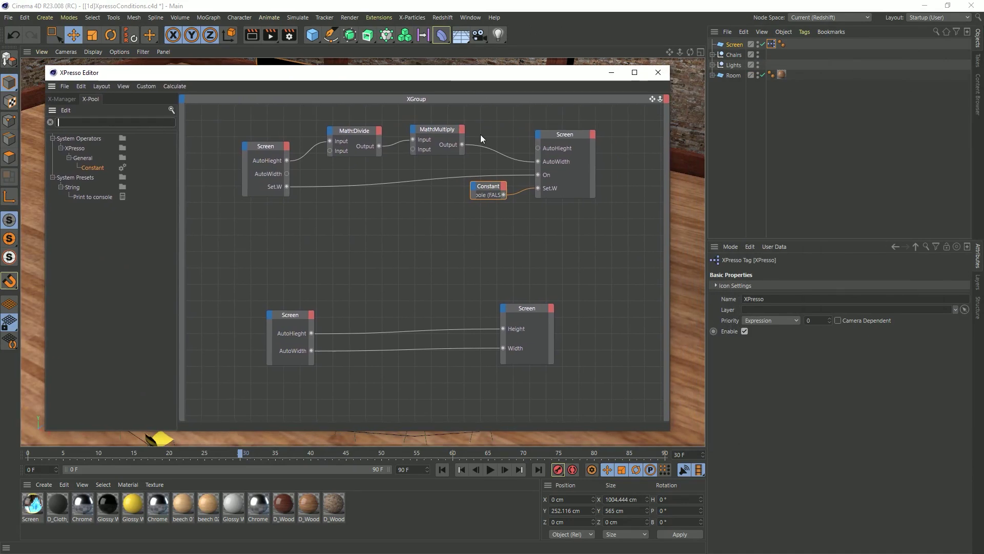
{"action": "middle_click_drag", "start_coordinate": [497, 149], "coordinate": [513, 199], "text": "alt"}
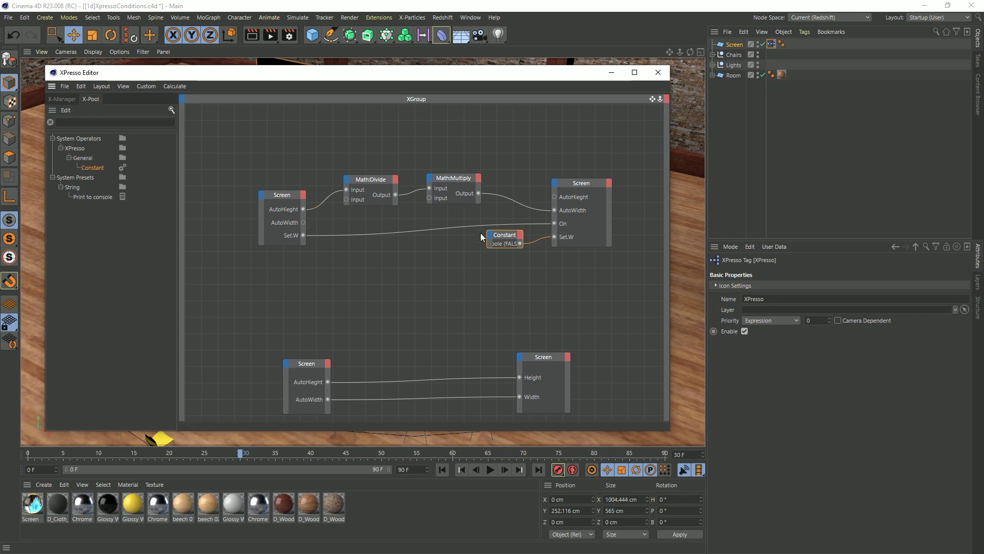
{"action": "left_click_drag", "start_coordinate": [298, 153], "coordinate": [603, 263]}
{"action": "left_click_drag", "start_coordinate": [584, 183], "coordinate": [579, 258]}
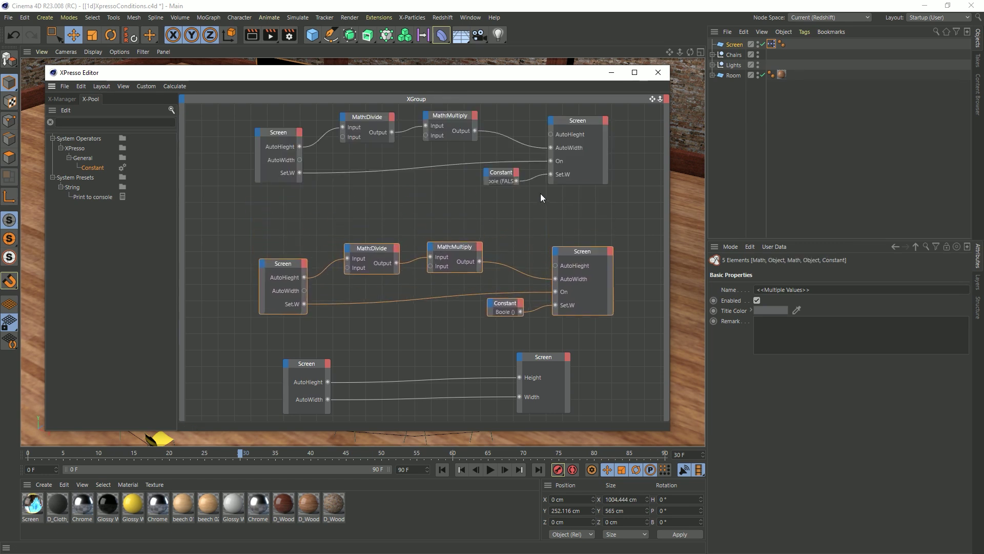
{"action": "left_click", "coordinate": [528, 213]}
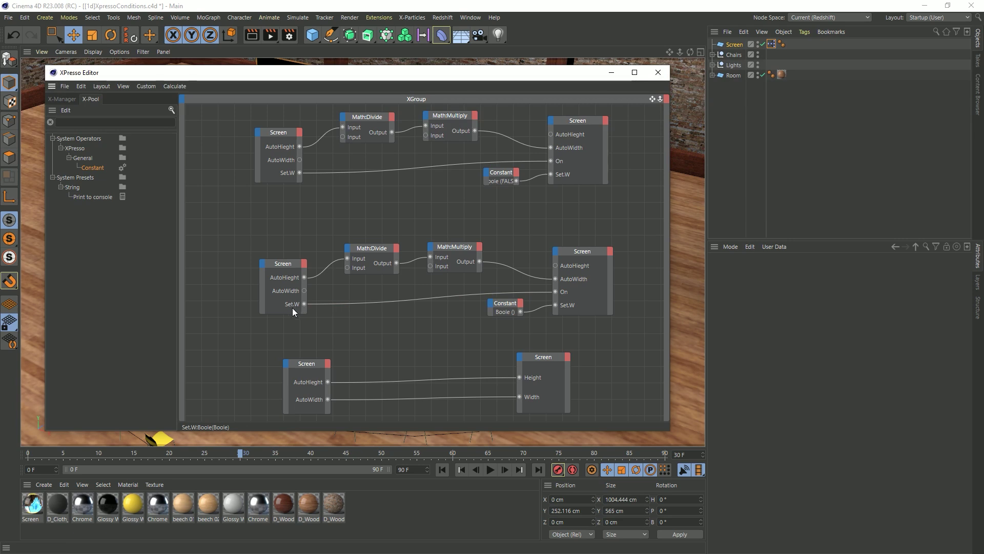
Add Set.H ports to the copied chain's Screen nodes, linking Set.H to On and the Constant to Set.H in place of Set.W.
{"action": "left_click", "coordinate": [738, 45]}
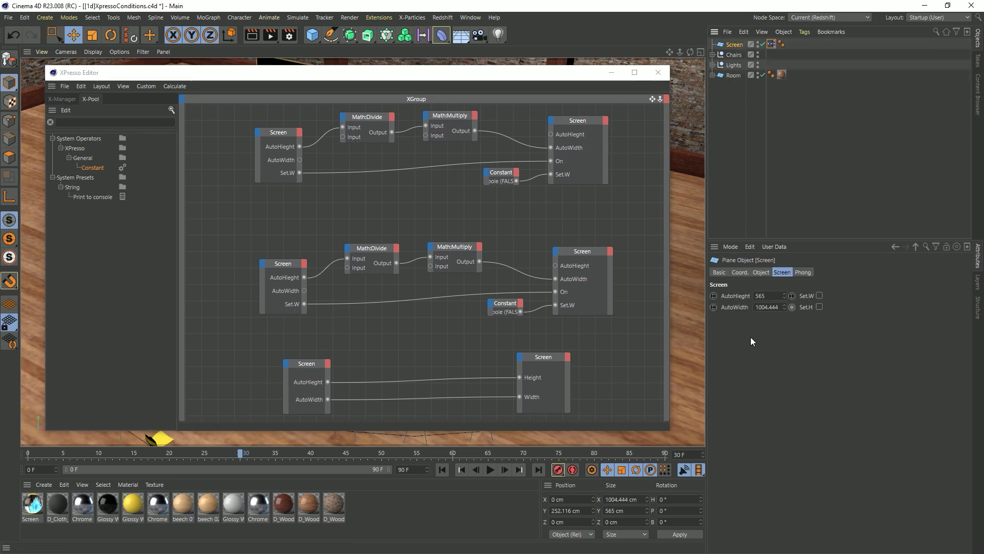
{"action": "left_click_drag", "start_coordinate": [806, 307], "coordinate": [300, 305]}
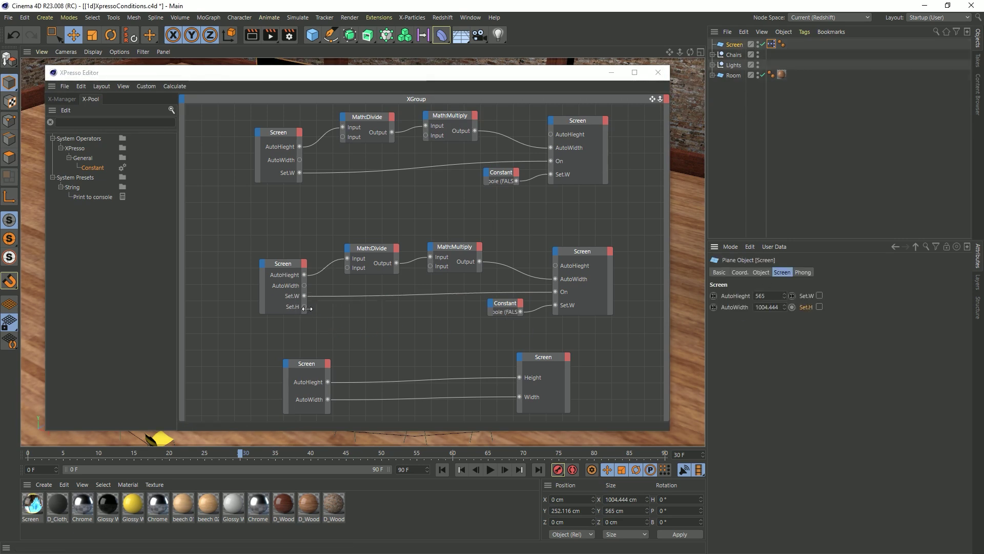
{"action": "left_click_drag", "start_coordinate": [806, 307], "coordinate": [554, 299]}
{"action": "left_click_drag", "start_coordinate": [304, 307], "coordinate": [556, 285]}
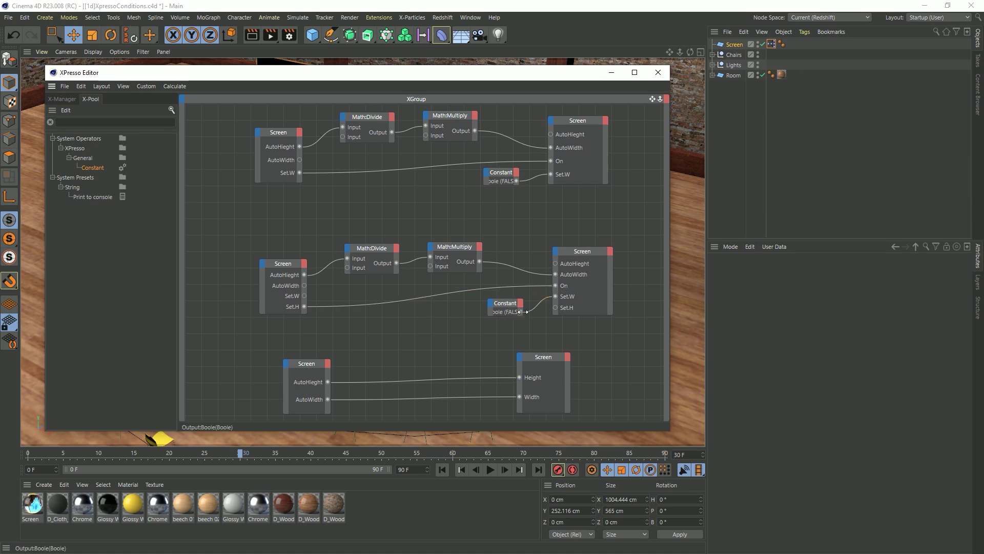
{"action": "left_click_drag", "start_coordinate": [521, 311], "coordinate": [555, 308]}
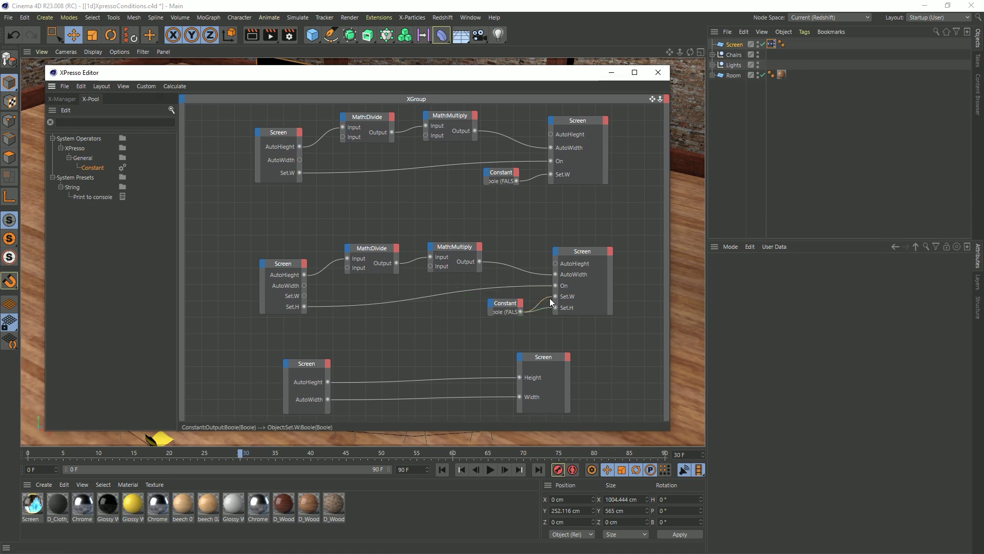
{"action": "left_click", "coordinate": [556, 338]}
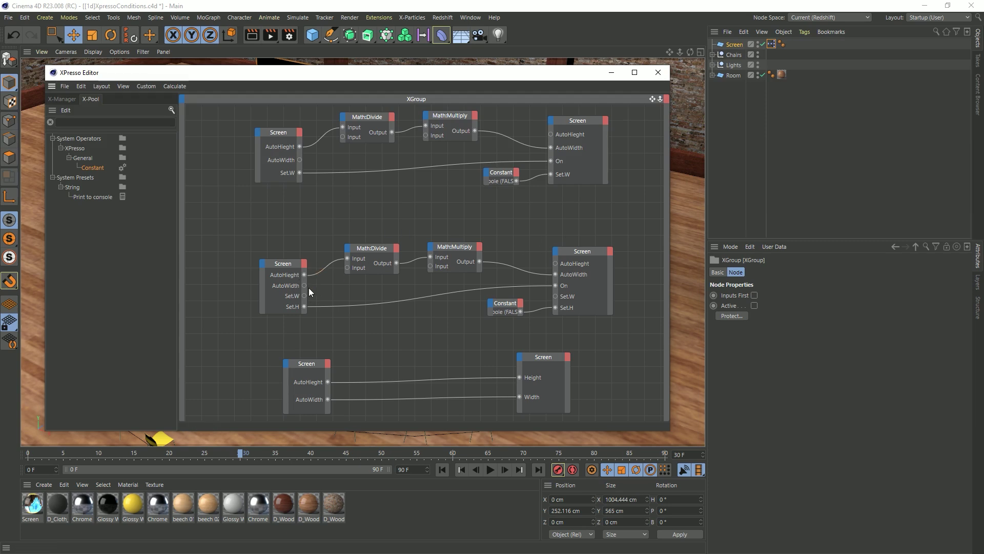
Route AutoWidth through the copied Math nodes into AutoHieght, dividing by 16 and multiplying by 9.
{"action": "left_click_drag", "start_coordinate": [304, 286], "coordinate": [348, 263]}
{"action": "left_click_drag", "start_coordinate": [480, 261], "coordinate": [556, 264]}
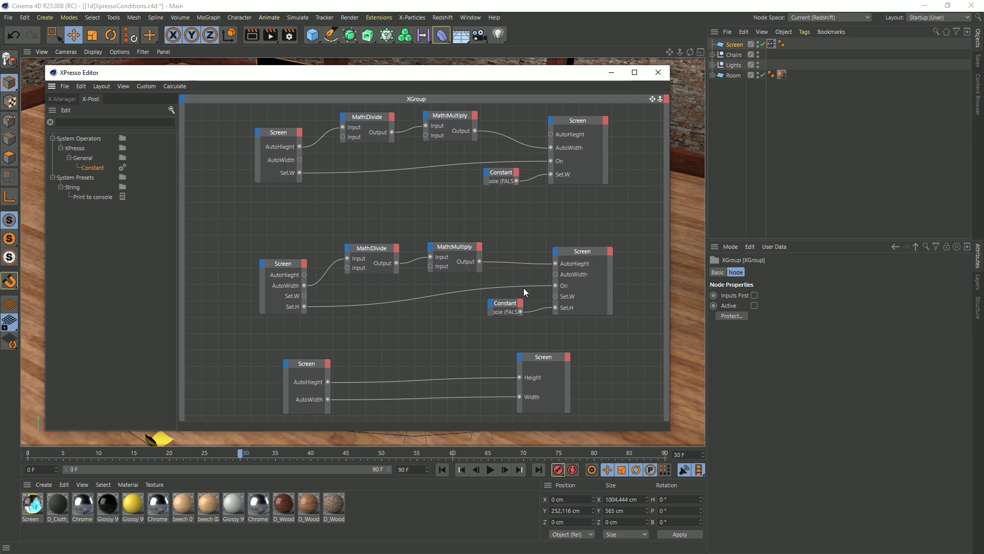
{"action": "left_click", "coordinate": [382, 247]}
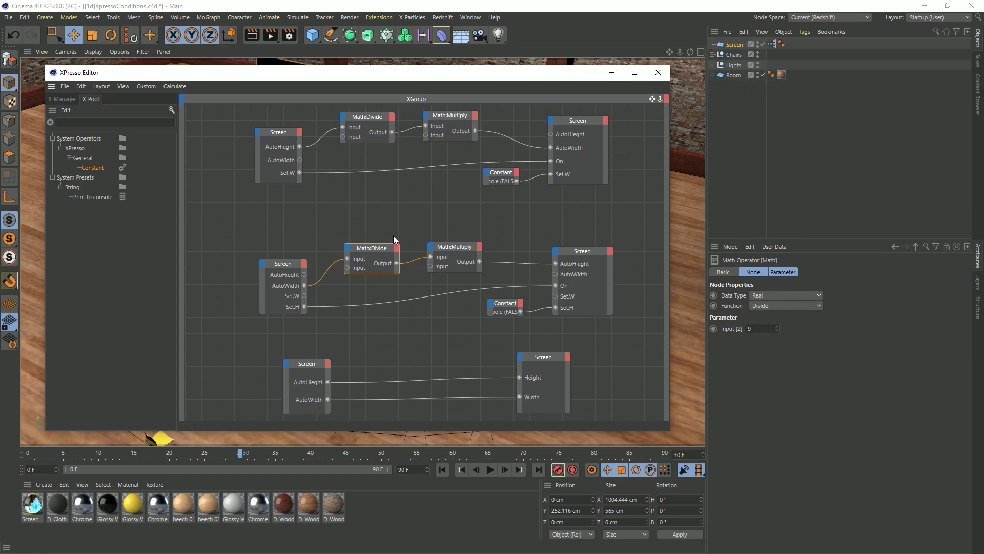
{"action": "left_click_drag", "start_coordinate": [753, 328], "coordinate": [699, 331]}
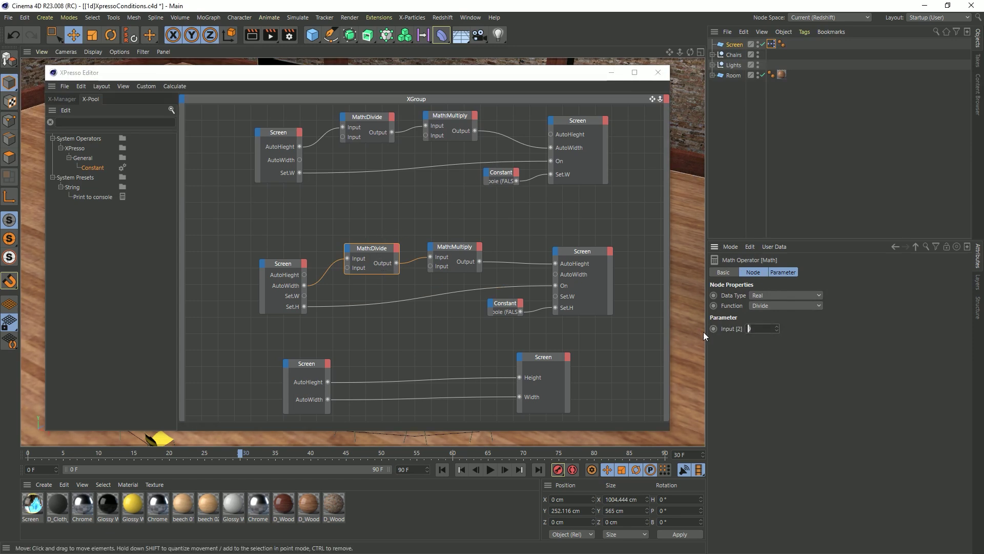
{"action": "type", "text": "16"}
{"action": "left_click", "coordinate": [452, 271]}
{"action": "left_click_drag", "start_coordinate": [748, 328], "coordinate": [826, 381]}
{"action": "type", "text": "9"}
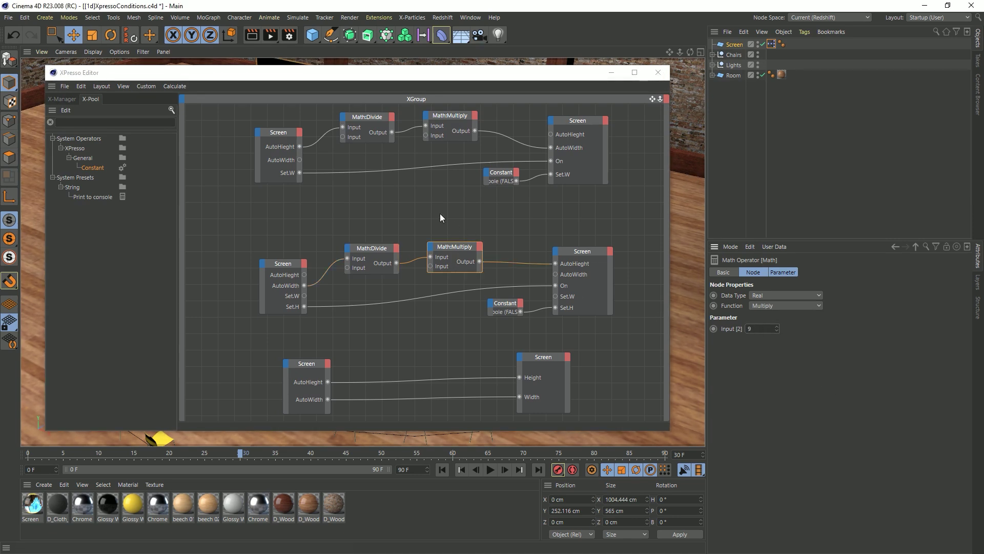
Remove the unconnected ports from the Screen nodes in both chains and close the XPresso editor.
{"action": "double_click", "coordinate": [557, 274]}
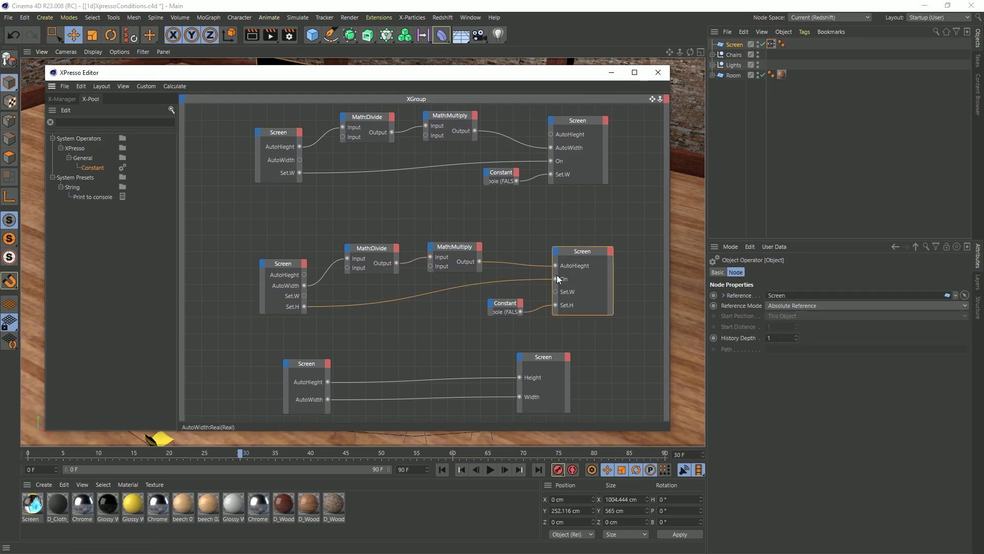
{"action": "double_click", "coordinate": [555, 292]}
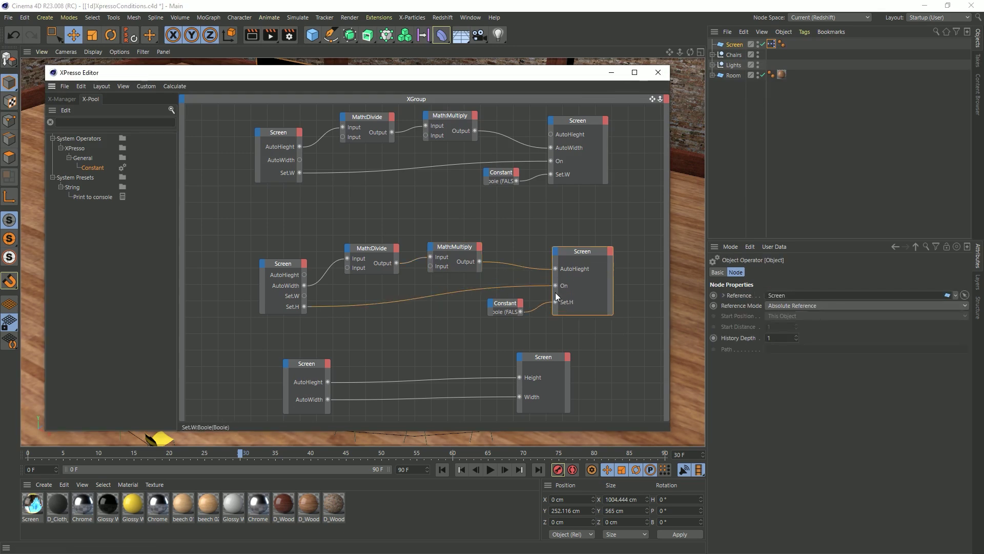
{"action": "double_click", "coordinate": [304, 296]}
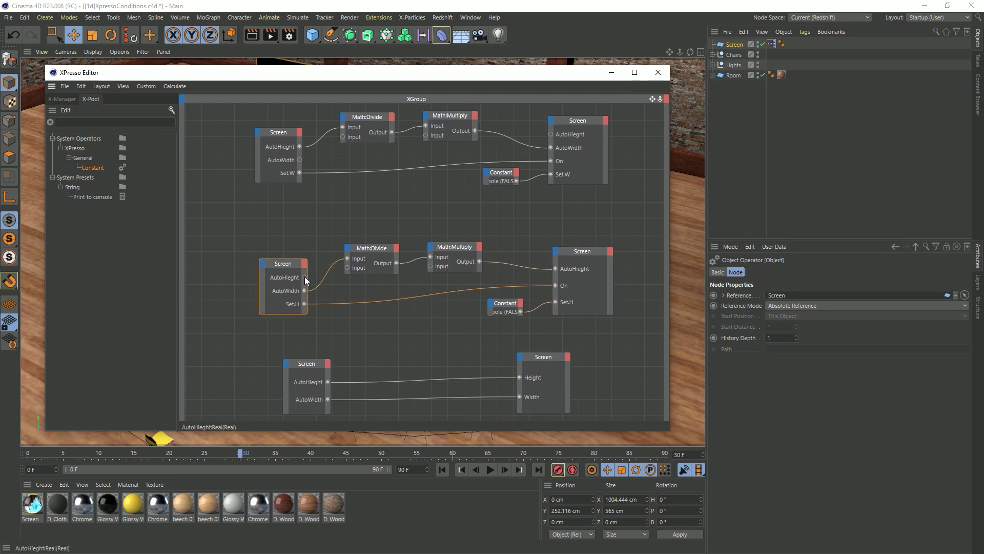
{"action": "double_click", "coordinate": [304, 277]}
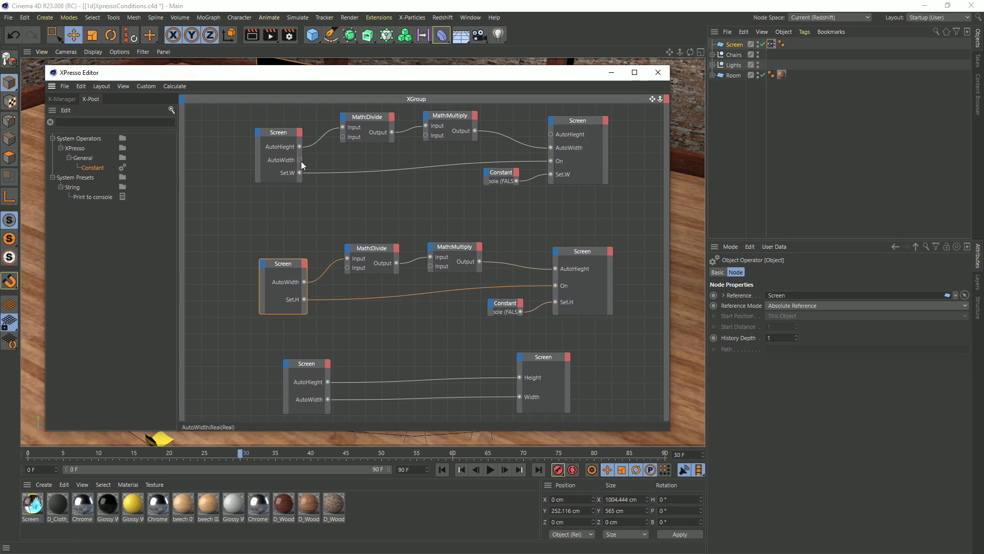
{"action": "double_click", "coordinate": [300, 160]}
{"action": "double_click", "coordinate": [552, 134]}
{"action": "left_click", "coordinate": [658, 73]}
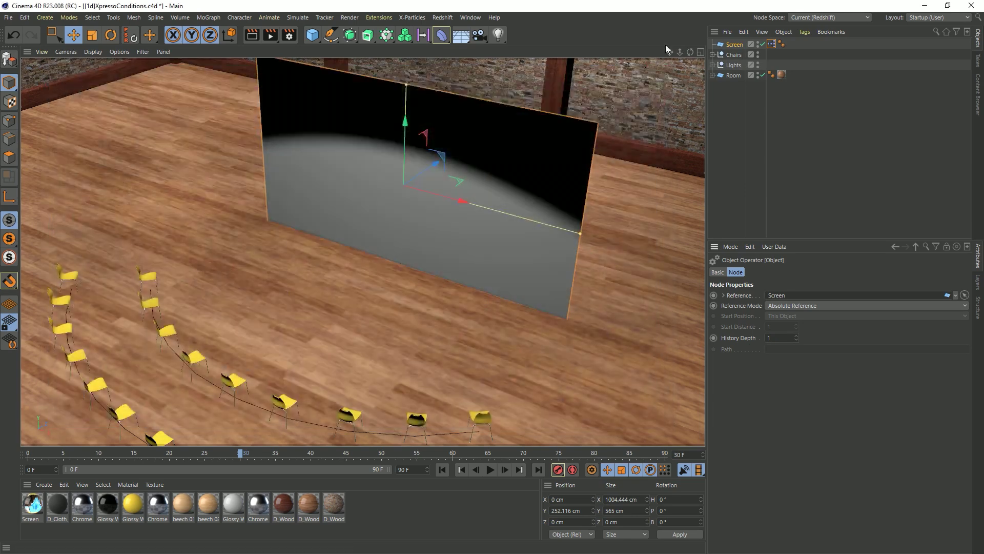
Reduce the Screen's AutoHieght to 199 and trigger Set.W to update the width.
{"action": "left_click", "coordinate": [734, 45]}
{"action": "mouse_move", "coordinate": [783, 293]}
{"action": "left_mouse_down"}
{"action": "mouse_move", "coordinate": [783, 333]}
{"action": "mouse_move", "coordinate": [785, 295]}
{"action": "left_mouse_up"}
{"action": "left_click", "coordinate": [820, 296]}
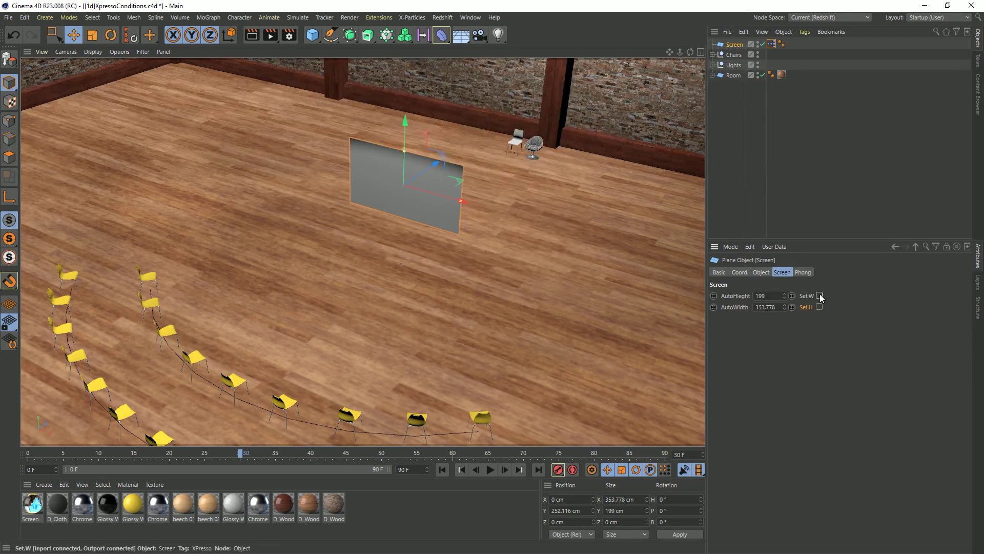
Raise the Screen's AutoWidth to 1346.778 and trigger Set.H to update the height.
{"action": "left_click", "coordinate": [775, 307]}
{"action": "left_click_drag", "start_coordinate": [785, 307], "coordinate": [784, 263]}
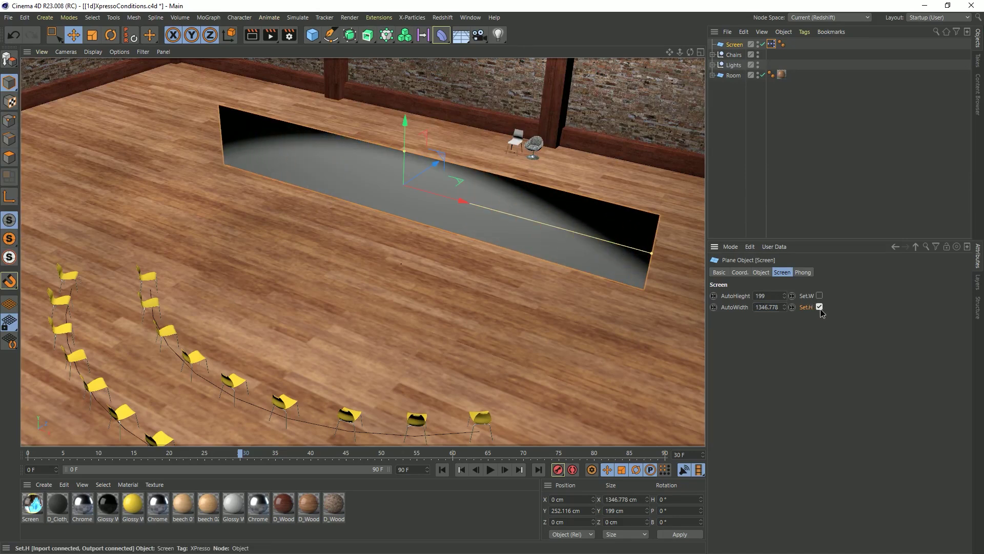
{"action": "left_click", "coordinate": [820, 307]}
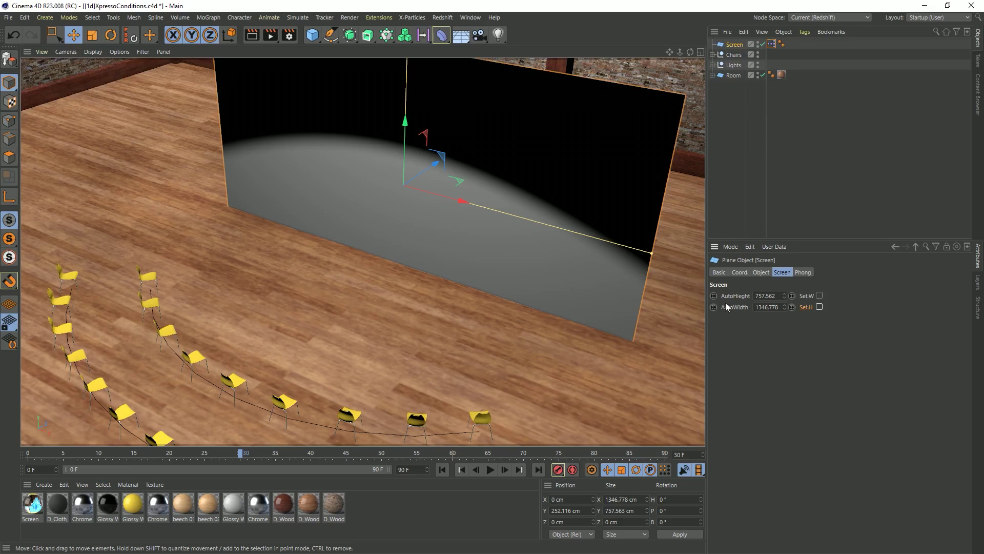
{"action": "left_click", "coordinate": [774, 294]}
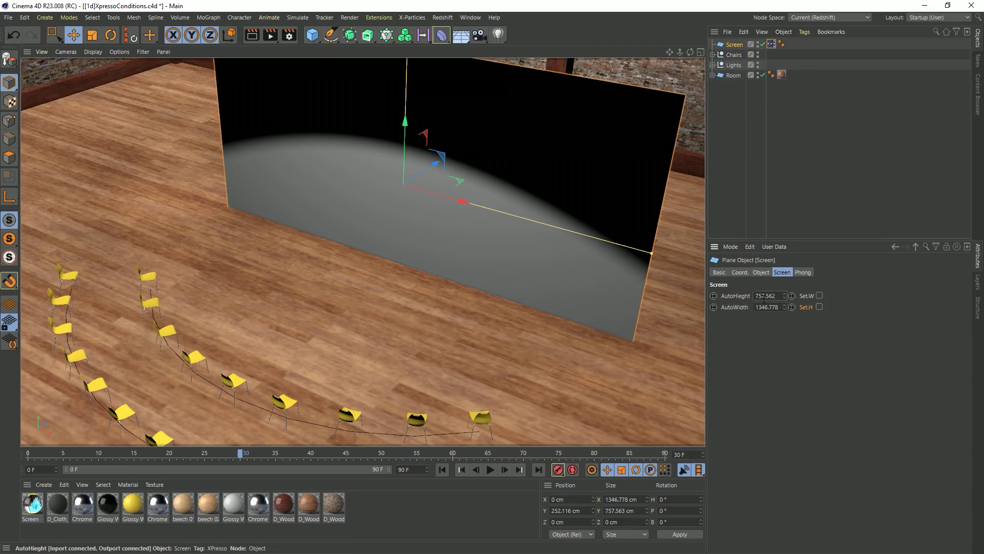
{"action": "left_click", "coordinate": [774, 310]}
{"action": "left_click_drag", "start_coordinate": [639, 501], "coordinate": [630, 508]}
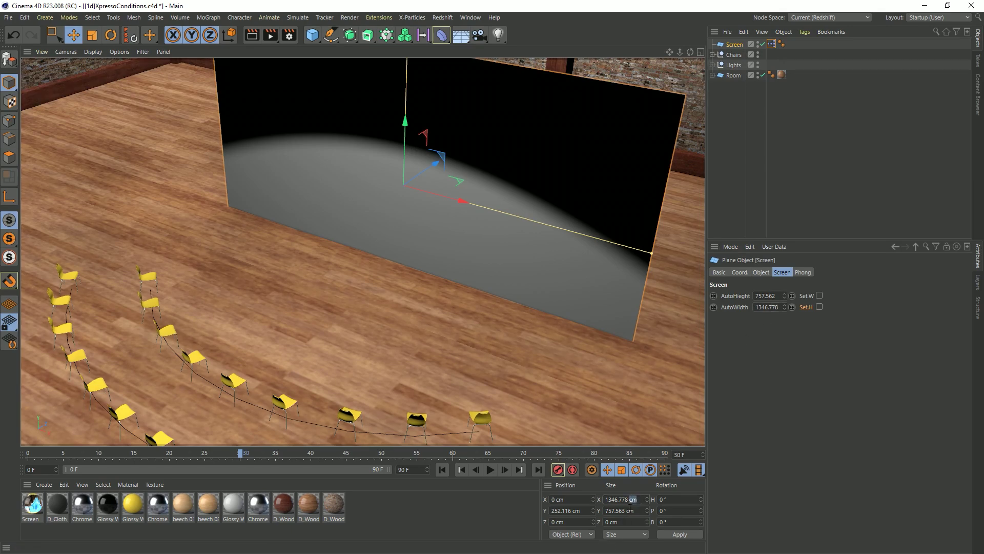
Change the unit of the AutoHieght and AutoWidth user data to Length Unit and apply the changes.
{"action": "left_click", "coordinate": [783, 246]}
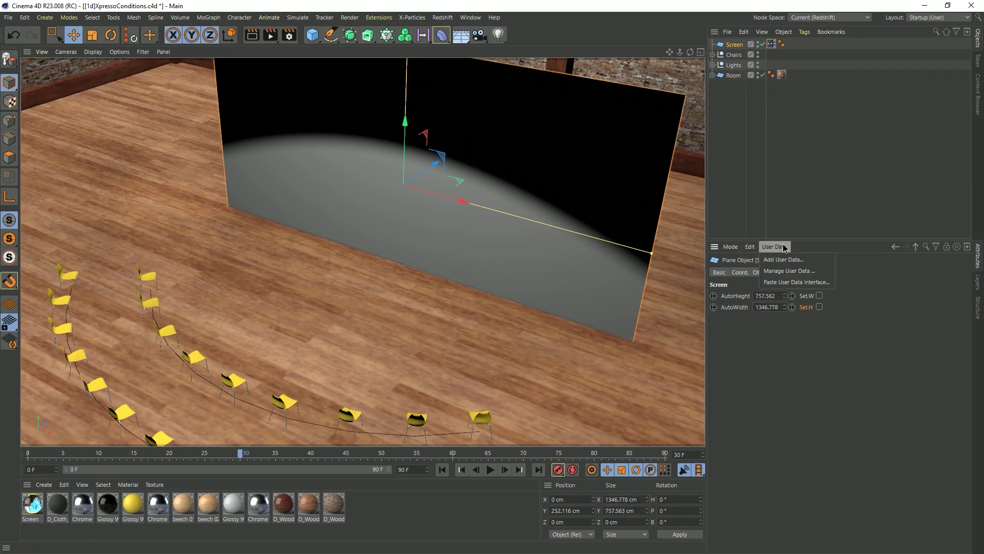
{"action": "left_click", "coordinate": [780, 272]}
{"action": "left_click_drag", "start_coordinate": [561, 161], "coordinate": [504, 113]}
{"action": "left_click", "coordinate": [288, 164]}
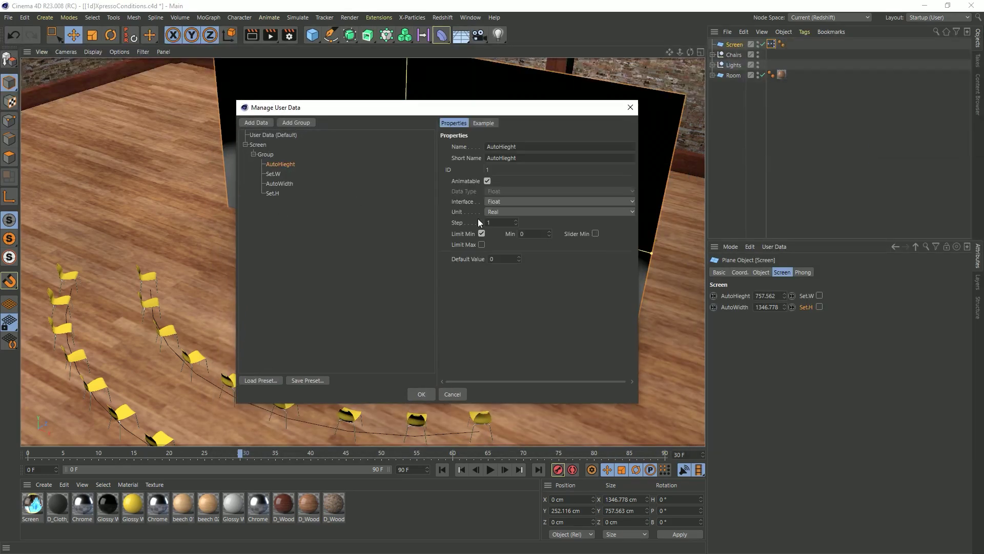
{"action": "left_click", "coordinate": [506, 212]}
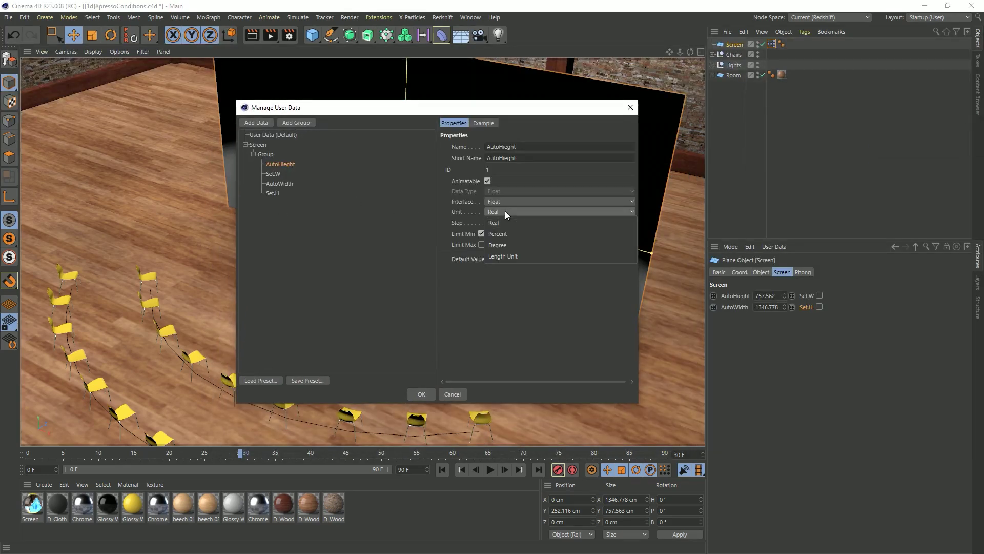
{"action": "left_click", "coordinate": [518, 258]}
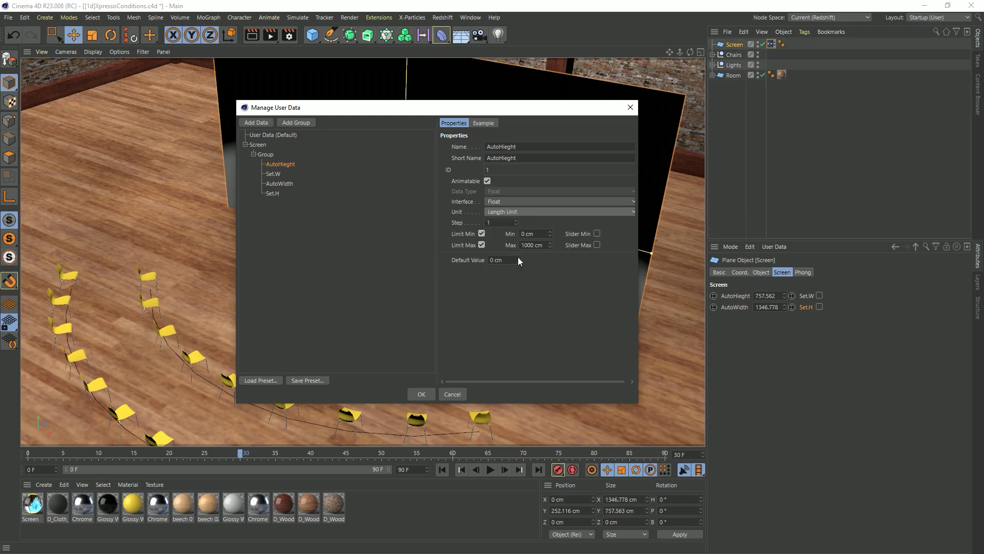
{"action": "left_click", "coordinate": [277, 184]}
{"action": "left_click", "coordinate": [510, 212]}
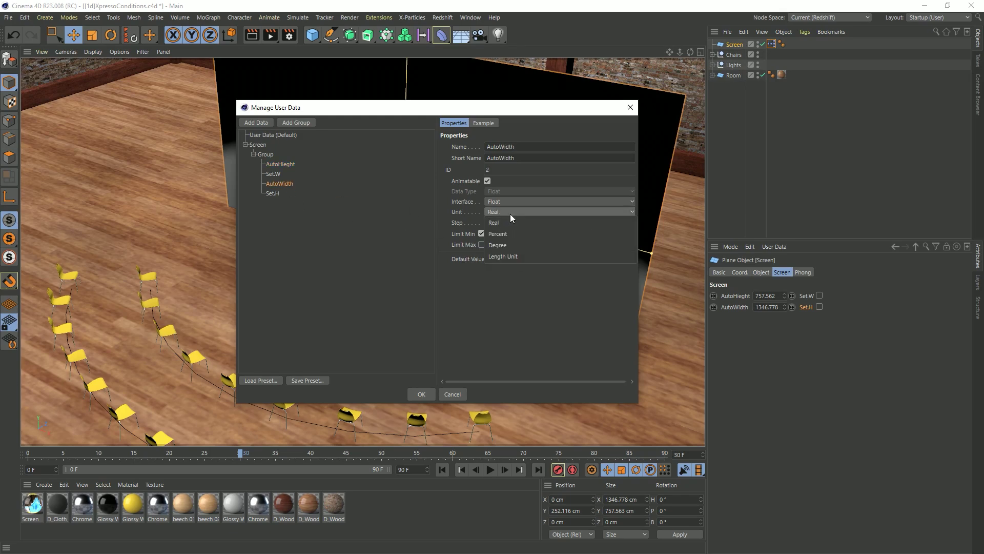
{"action": "left_click", "coordinate": [515, 256]}
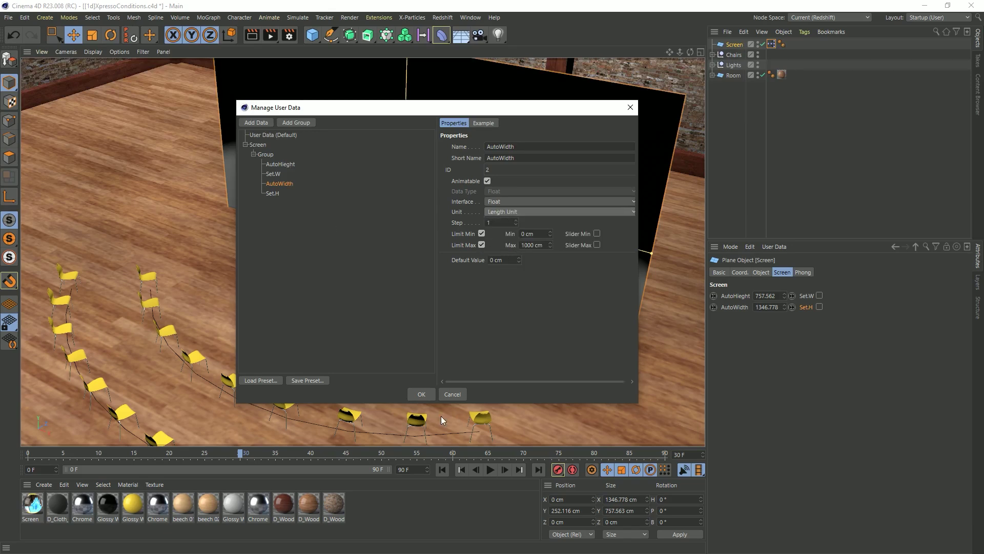
{"action": "left_click", "coordinate": [422, 394]}
Set the Screen's AutoWidth to 10ft and trigger Set.H to update the height.
{"action": "left_click", "coordinate": [772, 306]}
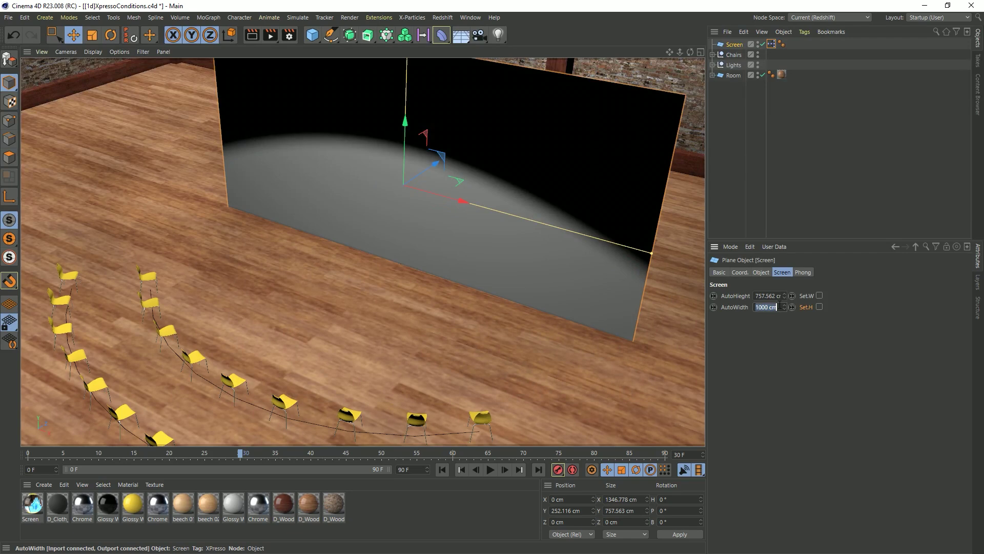
{"action": "type", "text": "10ft"}
{"action": "key", "text": "Return"}
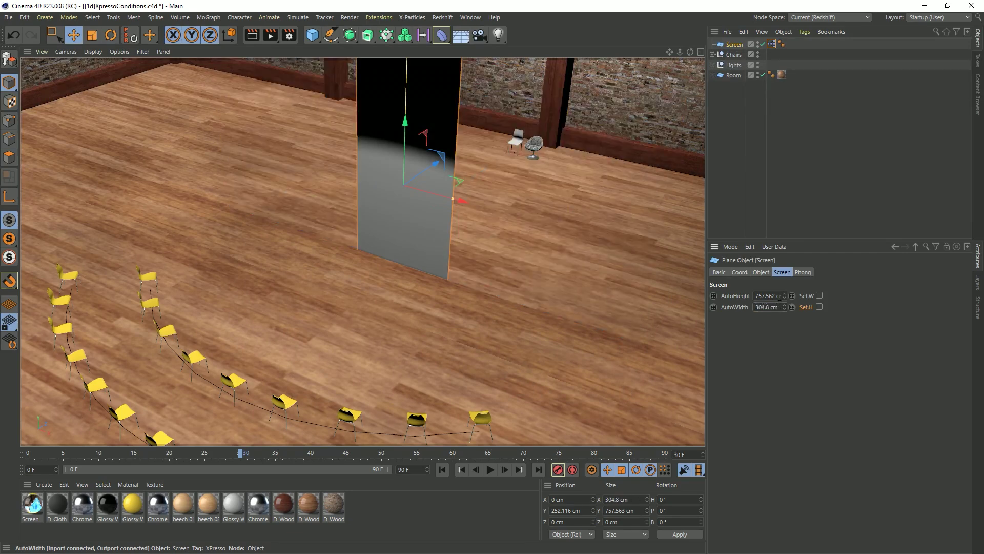
{"action": "left_click", "coordinate": [819, 307]}
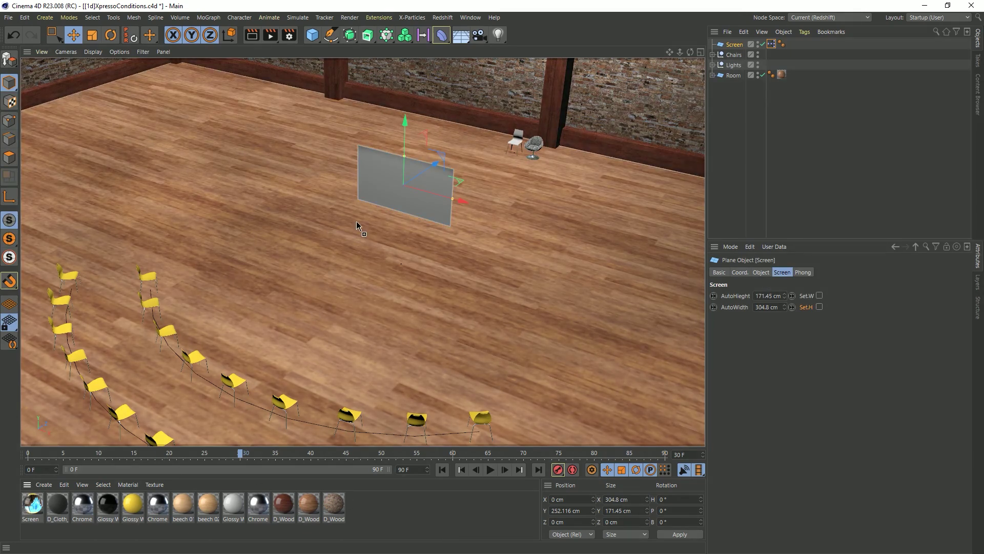
Apply the Screen material to the screen plane and save the scene.
{"action": "left_click_drag", "start_coordinate": [380, 161], "coordinate": [380, 162]}
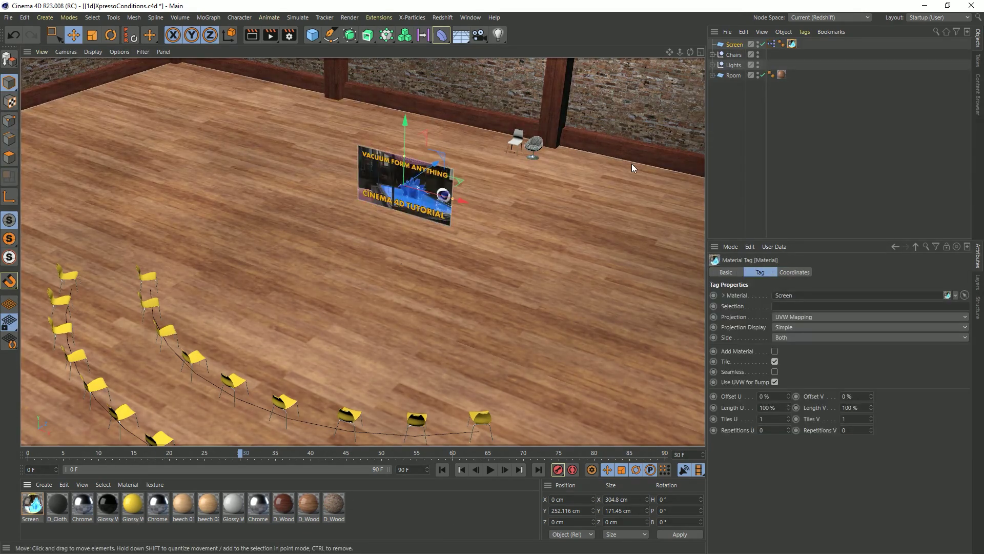
{"action": "key", "text": "ctrl+s"}
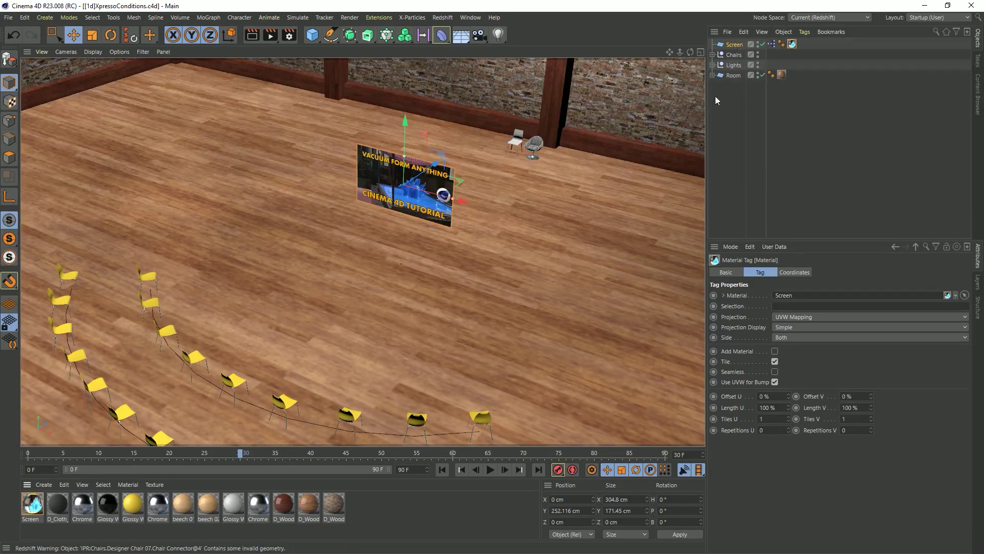
Add a new user data entry to the Screen object and place it in the Screen group below Set.H.
{"action": "double_click", "coordinate": [774, 44]}
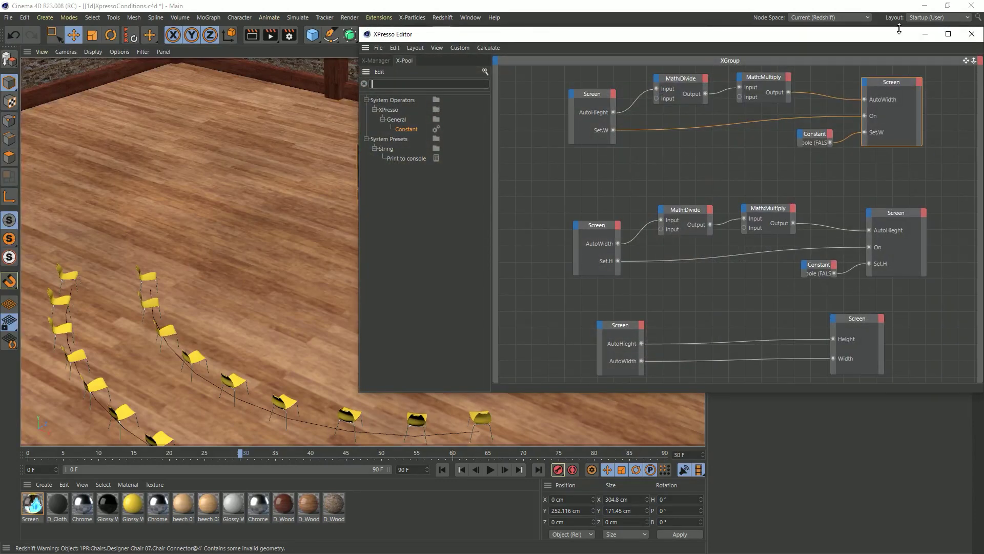
{"action": "left_click", "coordinate": [972, 33]}
{"action": "left_click", "coordinate": [738, 45]}
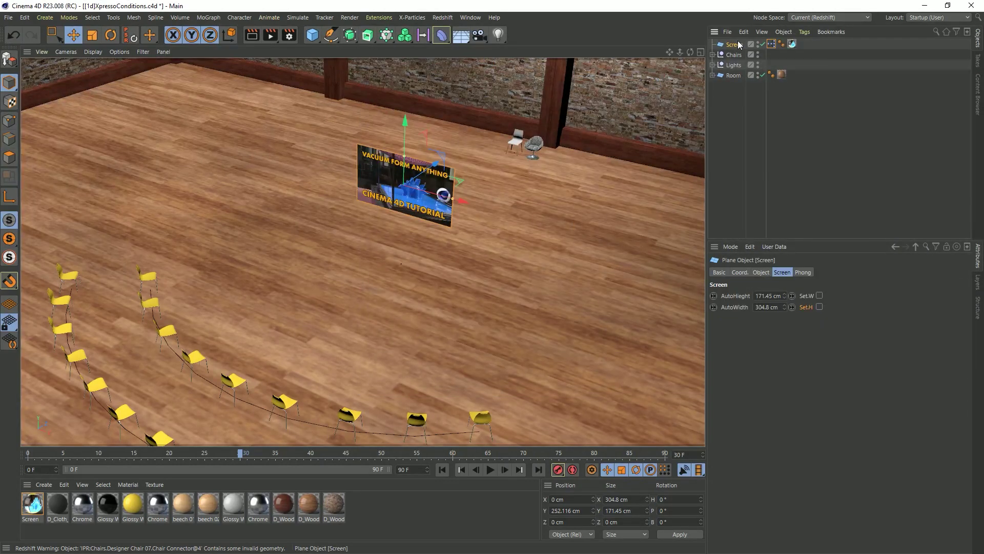
{"action": "left_click", "coordinate": [781, 245]}
{"action": "left_click", "coordinate": [785, 270]}
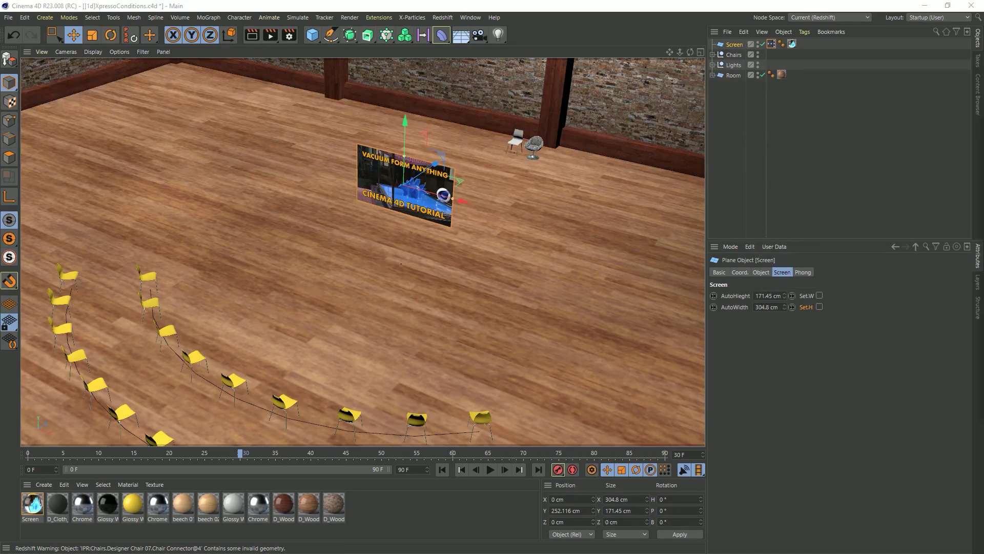
{"action": "left_click", "coordinate": [222, 136]}
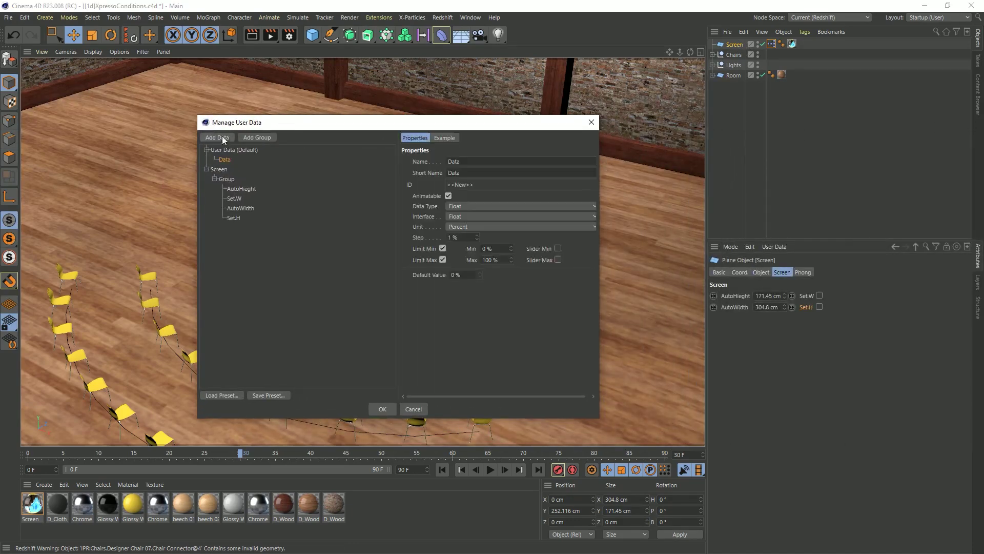
{"action": "left_click_drag", "start_coordinate": [233, 218], "coordinate": [227, 172]}
{"action": "left_click", "coordinate": [226, 216]}
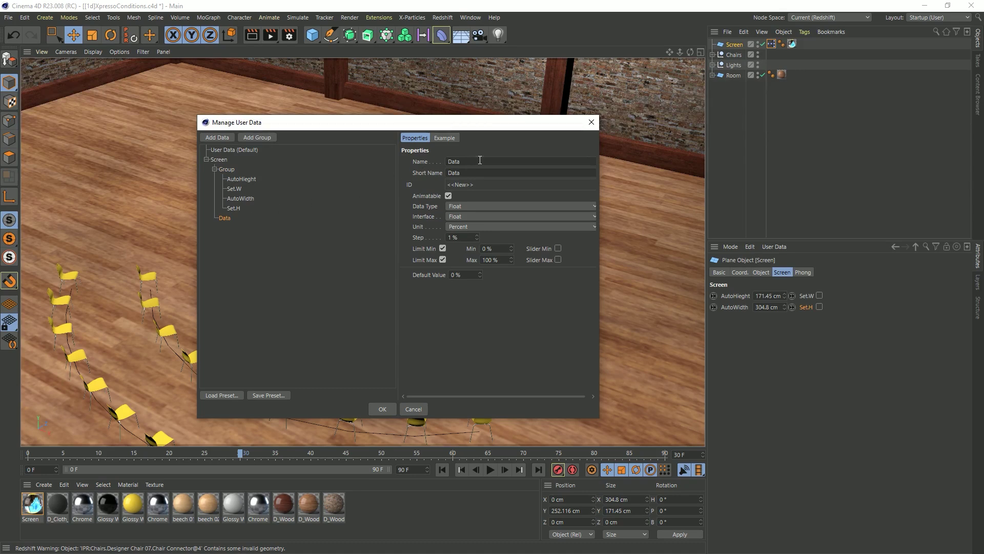
Name the new user data entry Diagonal and set its unit to Length Unit.
{"action": "key", "text": "BackSpace"}
{"action": "type", "text": "Dian"}
{"action": "type", "text": "gonal"}
{"action": "left_click", "coordinate": [458, 227]}
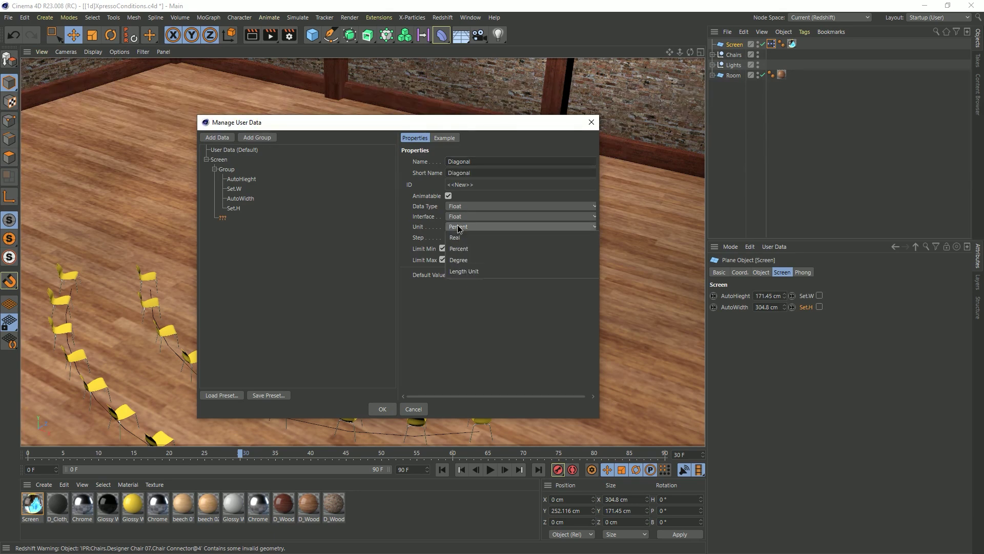
{"action": "left_click", "coordinate": [463, 272]}
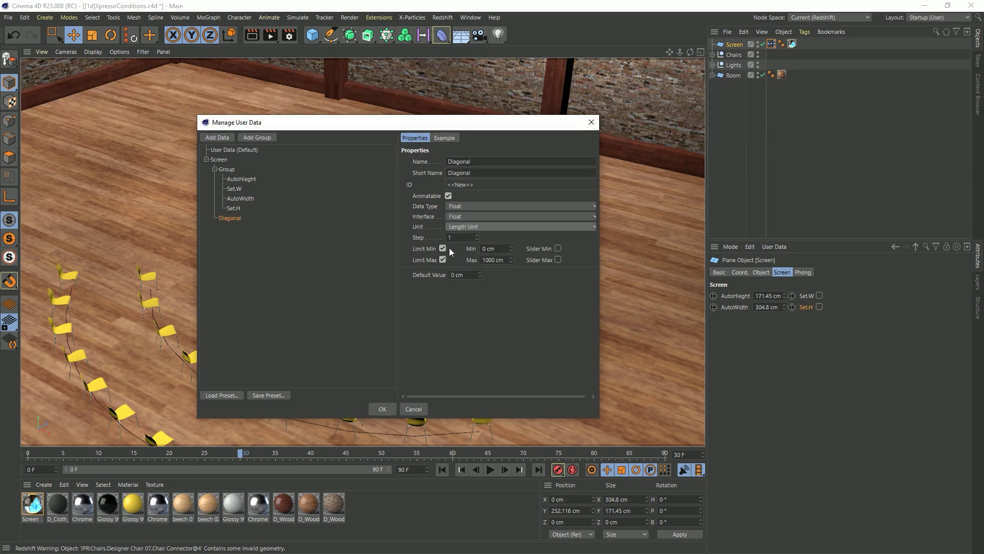
Keep the Diagonal entry's upper limit enabled and raise its maximum to a very large value.
{"action": "left_click", "coordinate": [442, 259]}
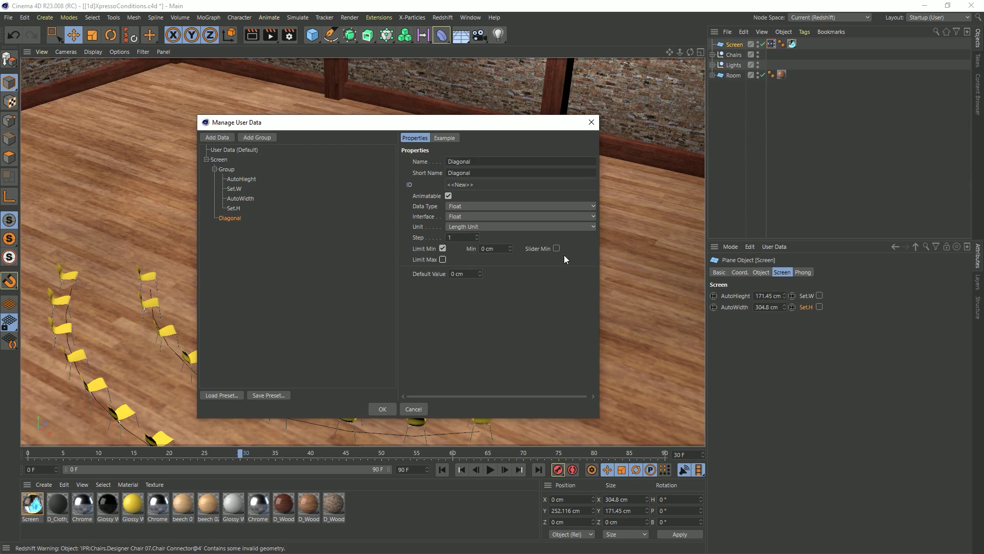
{"action": "left_click", "coordinate": [443, 260]}
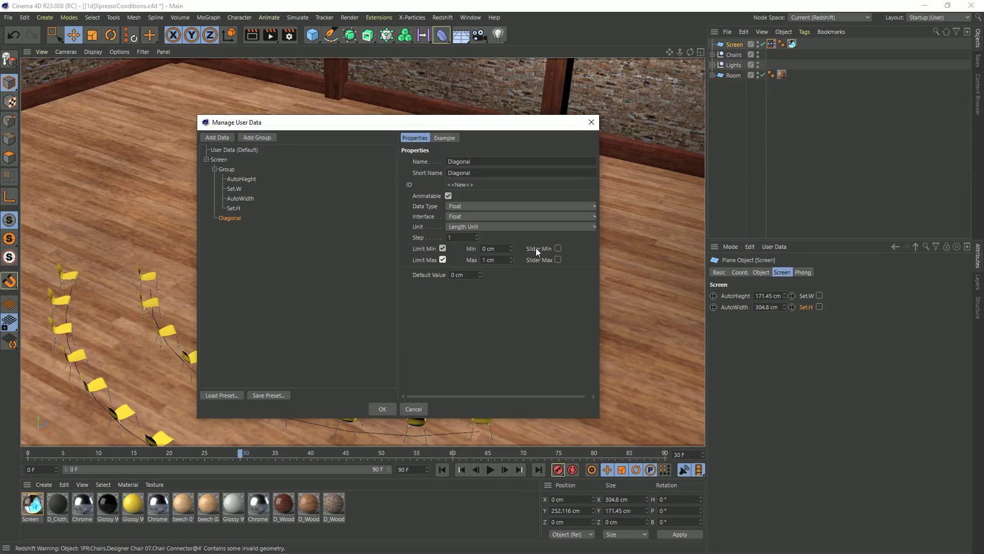
{"action": "left_click_drag", "start_coordinate": [501, 261], "coordinate": [463, 261]}
{"action": "type", "text": "100000"}
{"action": "key", "text": "Return"}
Enable a slider maximum of 10m for Diagonal and apply the user data changes.
{"action": "left_click", "coordinate": [558, 260]}
{"action": "left_click_drag", "start_coordinate": [579, 270], "coordinate": [545, 278]}
{"action": "double_click", "coordinate": [575, 260]}
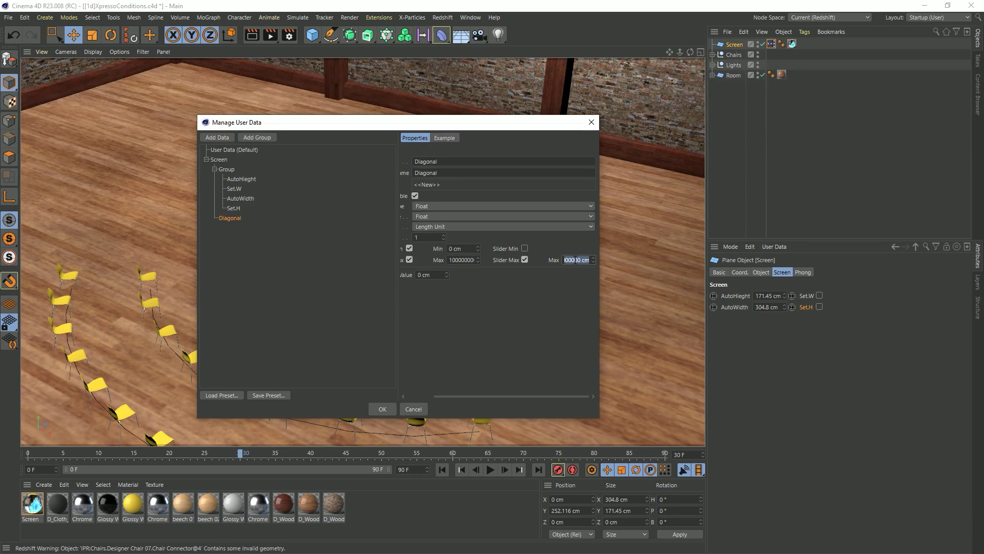
{"action": "type", "text": "10"}
{"action": "type", "text": "m"}
{"action": "left_click", "coordinate": [383, 409]}
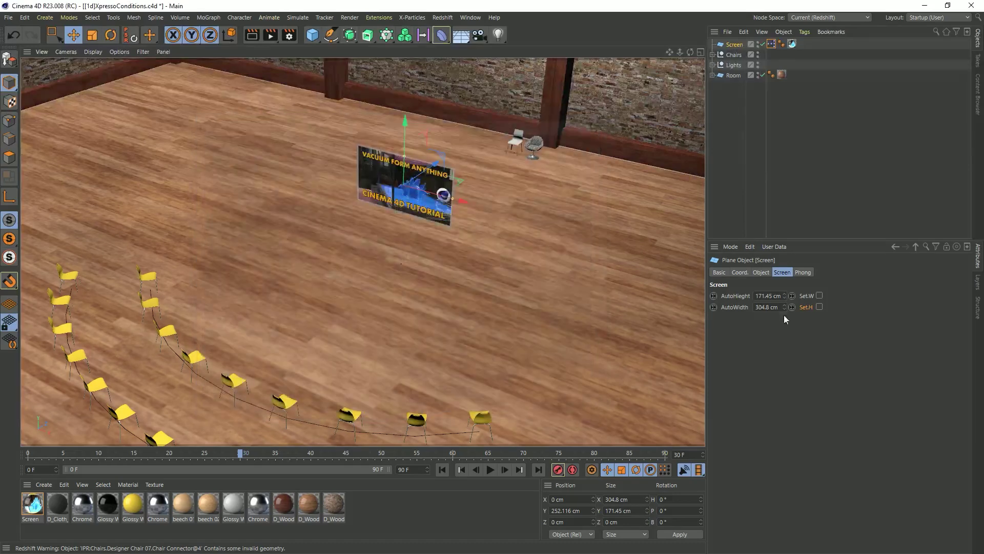
Change the Diagonal control's interface to Float Slider and try out different values with it.
{"action": "right_click", "coordinate": [736, 323]}
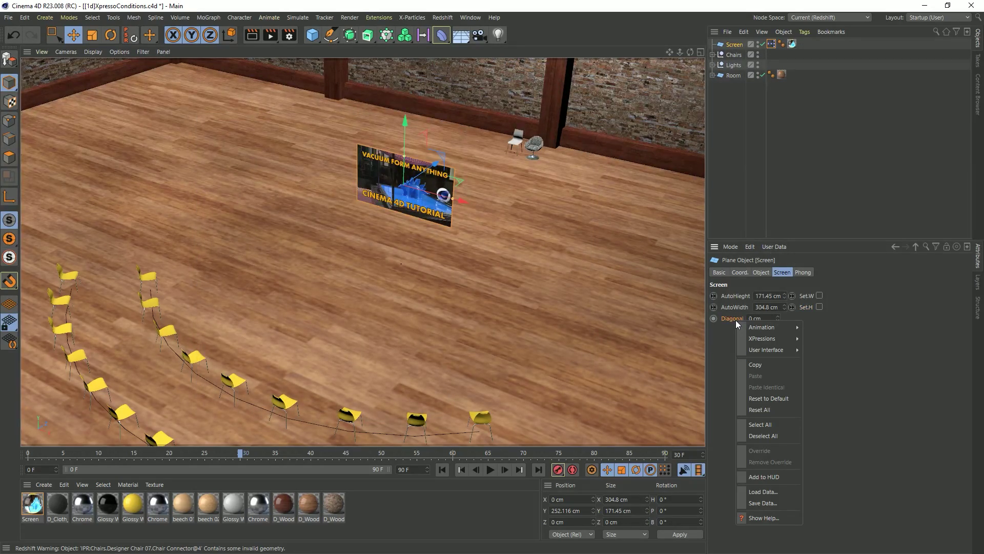
{"action": "mouse_move", "coordinate": [775, 351]}
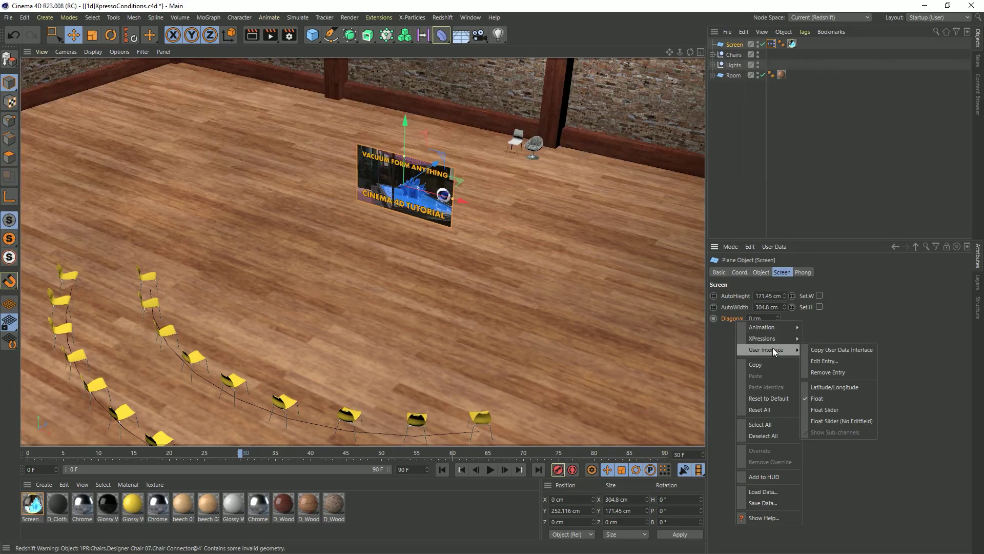
{"action": "left_click", "coordinate": [840, 412]}
{"action": "left_click_drag", "start_coordinate": [785, 320], "coordinate": [837, 313]}
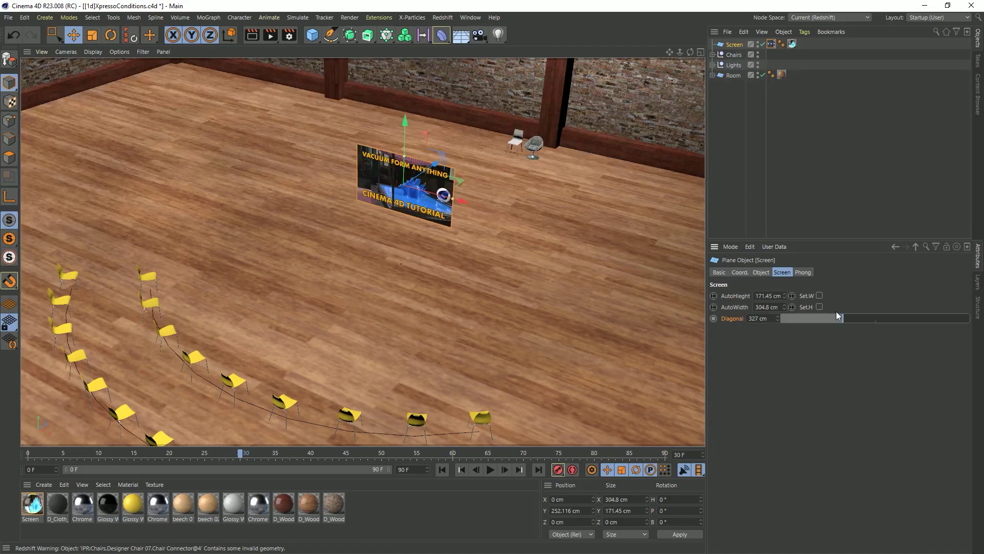
{"action": "mouse_move", "coordinate": [837, 314]}
{"action": "left_mouse_down"}
{"action": "mouse_move", "coordinate": [823, 320]}
{"action": "mouse_move", "coordinate": [875, 321]}
{"action": "mouse_move", "coordinate": [831, 314]}
{"action": "left_mouse_up"}
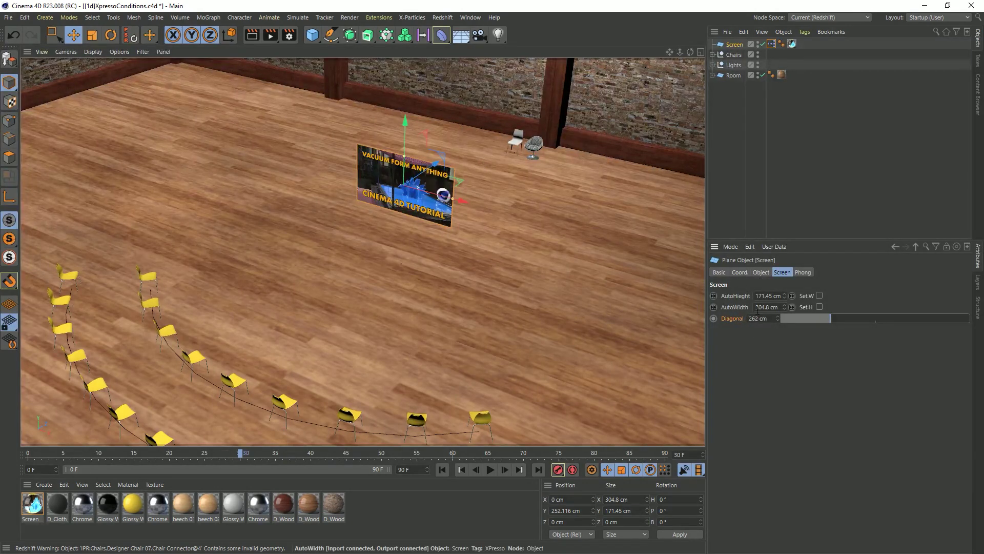
{"action": "mouse_move", "coordinate": [819, 319]}
{"action": "left_mouse_down"}
{"action": "mouse_move", "coordinate": [792, 319]}
{"action": "mouse_move", "coordinate": [871, 319]}
{"action": "mouse_move", "coordinate": [820, 318]}
{"action": "left_mouse_up"}
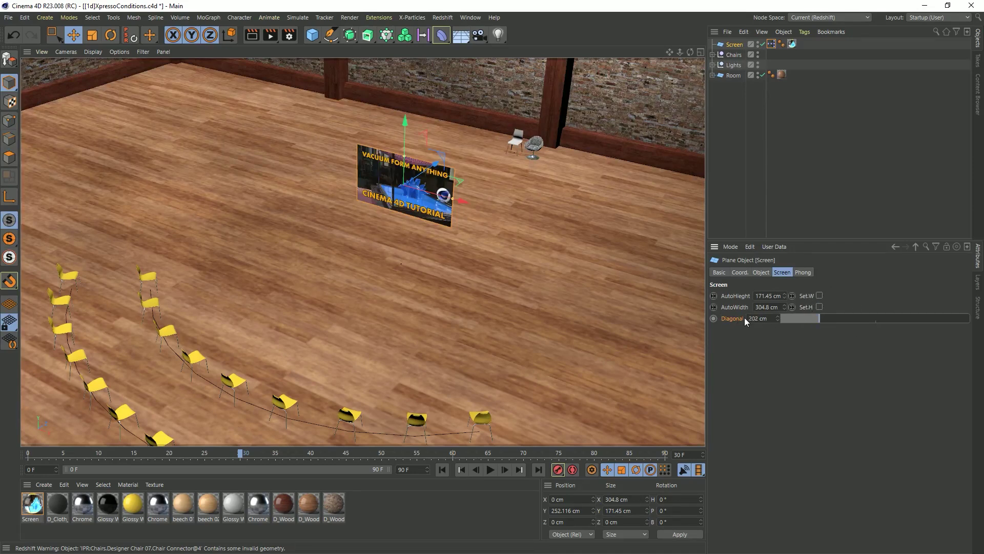
{"action": "left_click_drag", "start_coordinate": [816, 320], "coordinate": [845, 325]}
Add a Constant node in free space above the existing chains of the Screen's XPresso graph and set its value to 9.
{"action": "double_click", "coordinate": [771, 44]}
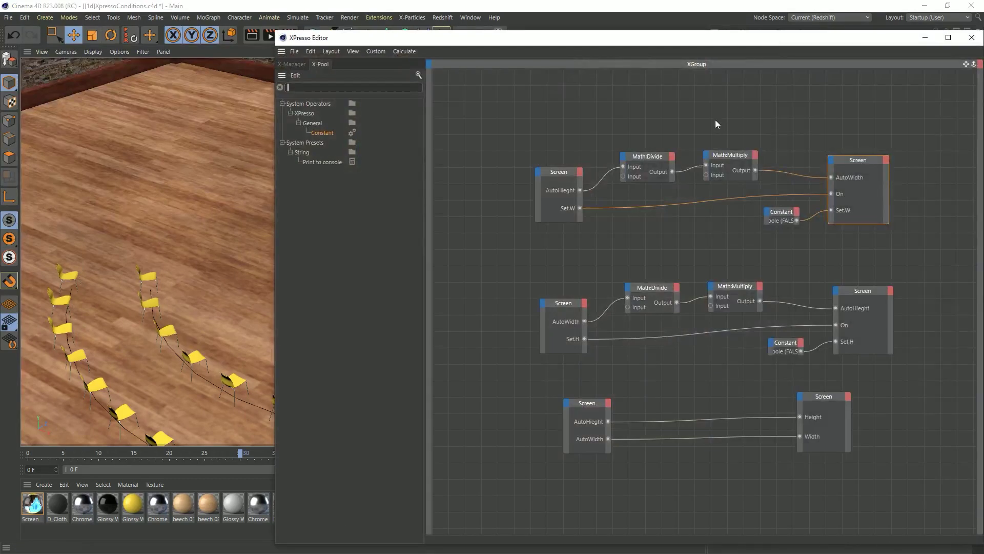
{"action": "middle_click_drag", "start_coordinate": [705, 111], "coordinate": [663, 240], "text": "alt"}
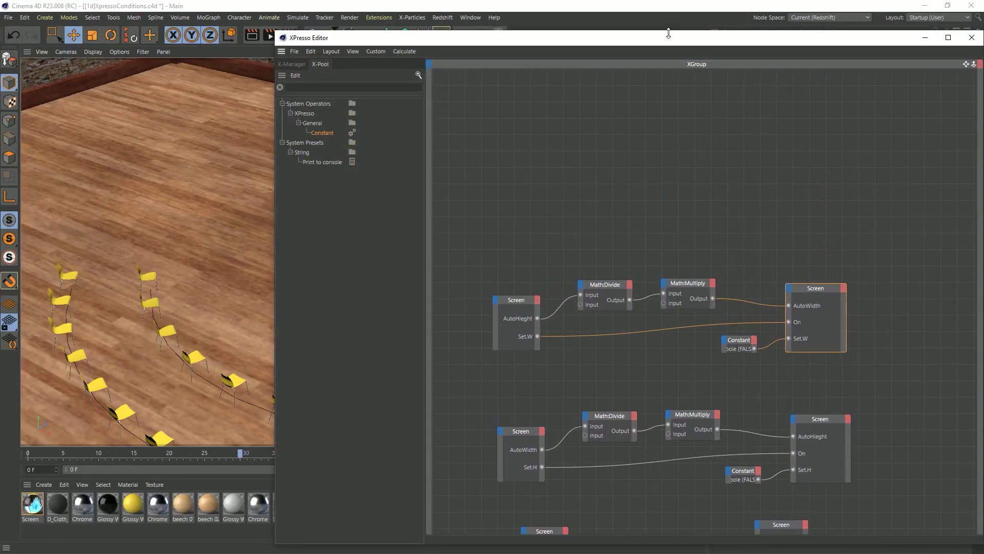
{"action": "middle_click_drag", "start_coordinate": [645, 140], "coordinate": [667, 181], "text": "alt"}
{"action": "left_click_drag", "start_coordinate": [453, 40], "coordinate": [267, 50]}
{"action": "middle_click_drag", "start_coordinate": [357, 205], "coordinate": [362, 222], "text": "alt"}
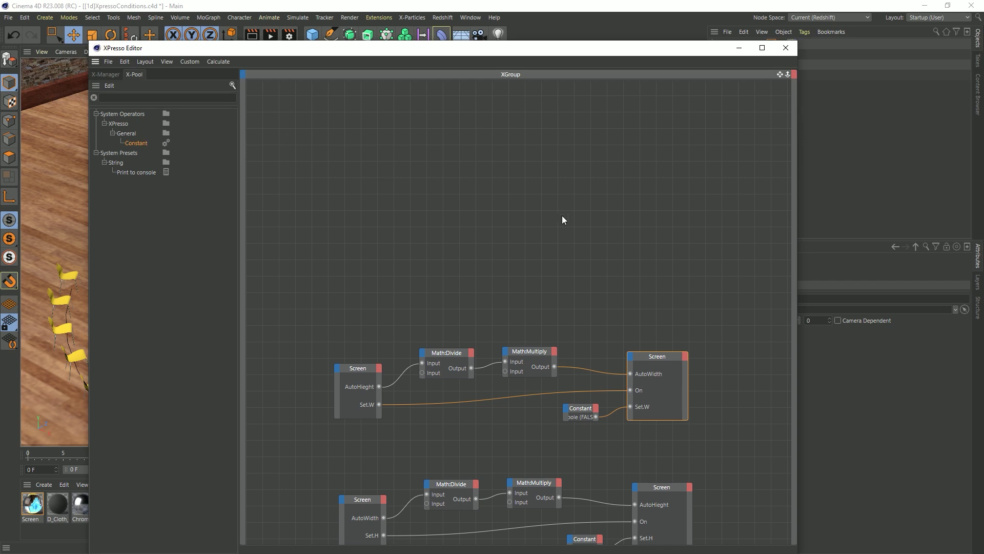
{"action": "left_click_drag", "start_coordinate": [135, 146], "coordinate": [340, 152]}
{"action": "left_click_drag", "start_coordinate": [479, 55], "coordinate": [405, 51]}
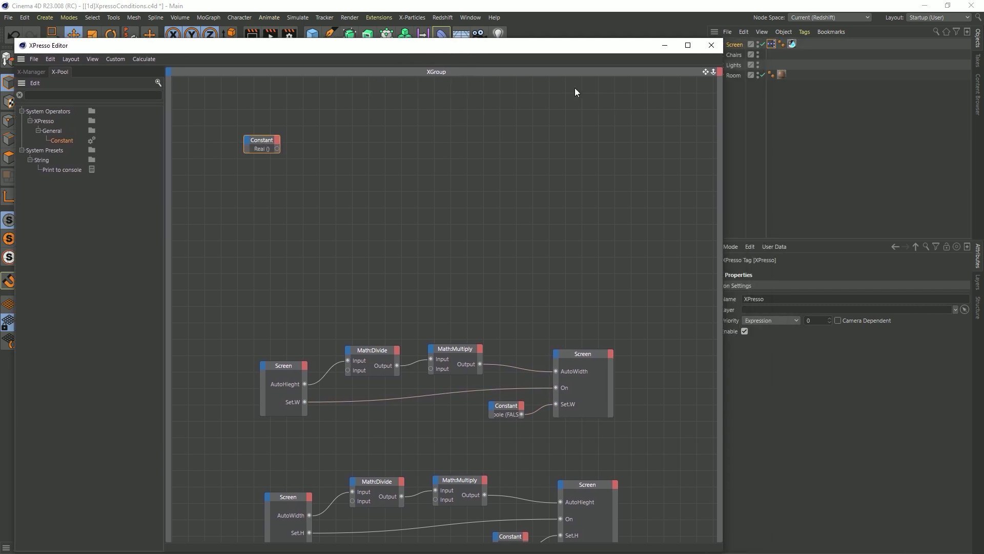
{"action": "left_click_drag", "start_coordinate": [723, 124], "coordinate": [687, 123]}
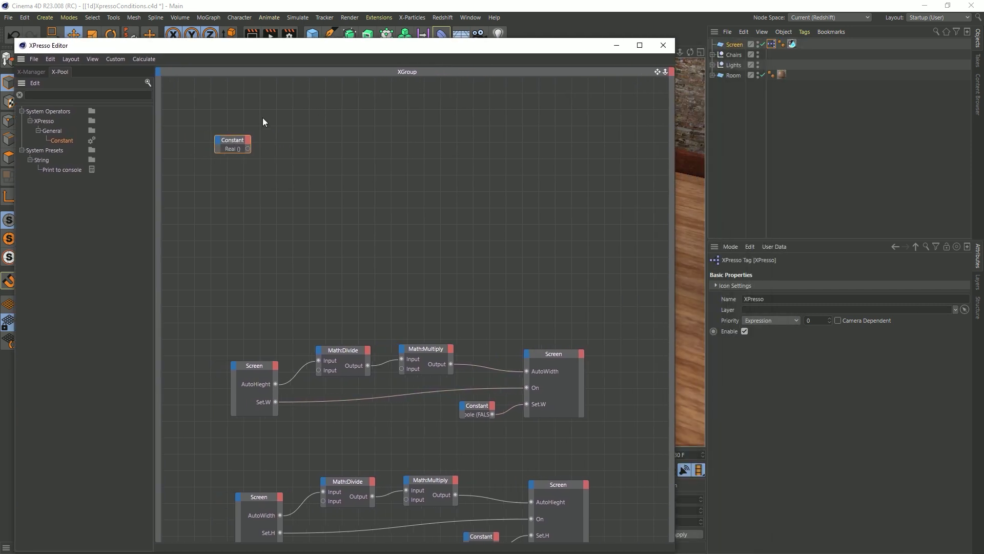
{"action": "left_click", "coordinate": [234, 141]}
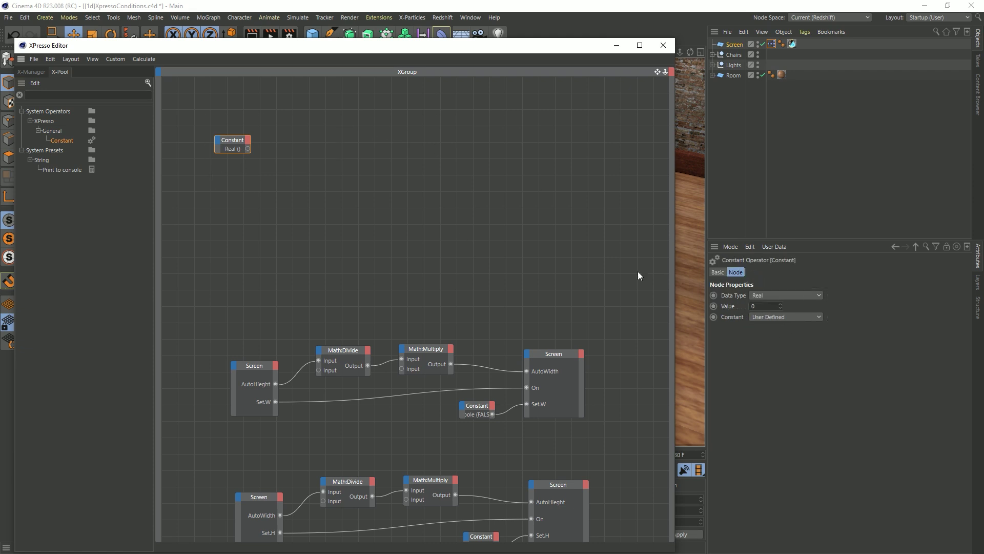
{"action": "left_click", "coordinate": [754, 306]}
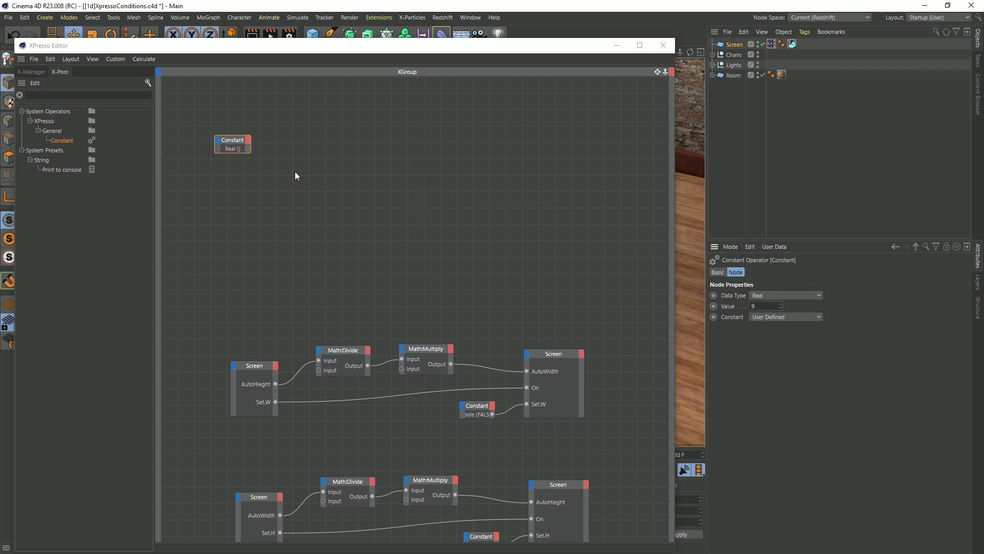
Duplicate the Constant node just below the original and set the copy's value to 16.
{"action": "left_click_drag", "start_coordinate": [241, 141], "coordinate": [241, 174], "text": "ctrl"}
{"action": "double_click", "coordinate": [754, 306]}
{"action": "type", "text": "16"}
{"action": "key", "text": "Return"}
{"action": "left_click", "coordinate": [241, 145]}
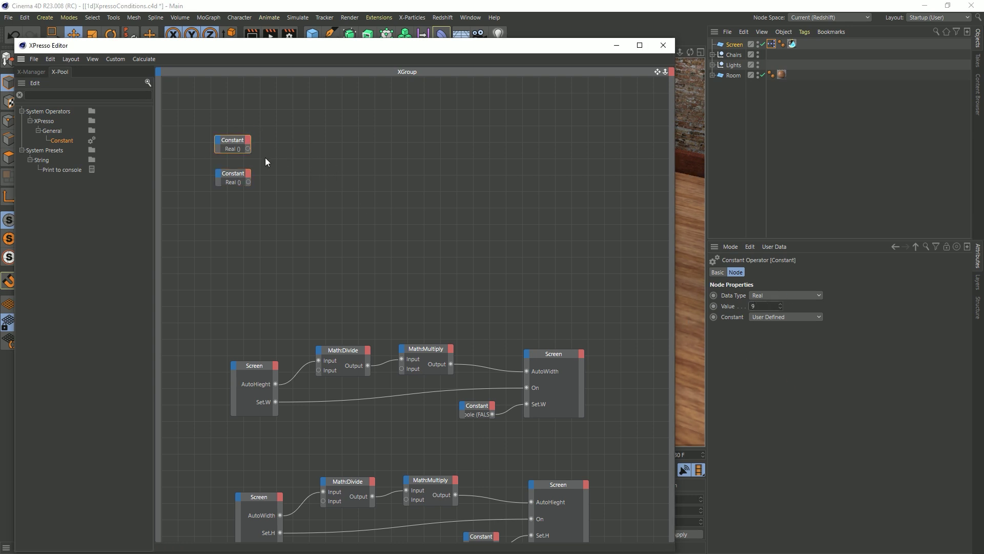
Add a Math node beside the two new Constants and connect 9 to its first input and 16 to its second.
{"action": "left_click", "coordinate": [103, 95]}
{"action": "type", "text": "math"}
{"action": "left_click_drag", "start_coordinate": [66, 149], "coordinate": [330, 164]}
{"action": "left_click_drag", "start_coordinate": [248, 149], "coordinate": [303, 158]}
{"action": "left_click_drag", "start_coordinate": [248, 182], "coordinate": [302, 141]}
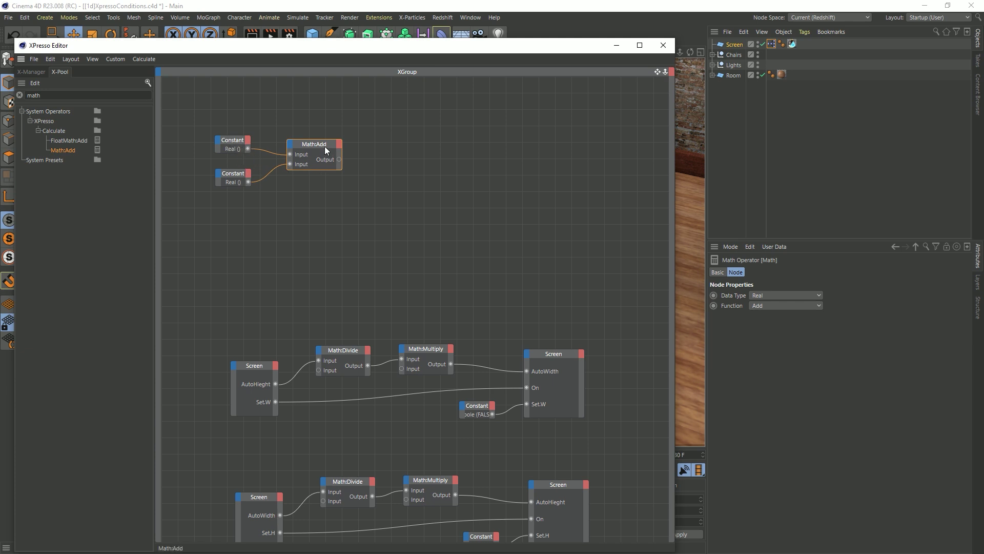
Align the new Math node with the two Constants and set its function to Divide.
{"action": "left_click_drag", "start_coordinate": [321, 146], "coordinate": [317, 150]}
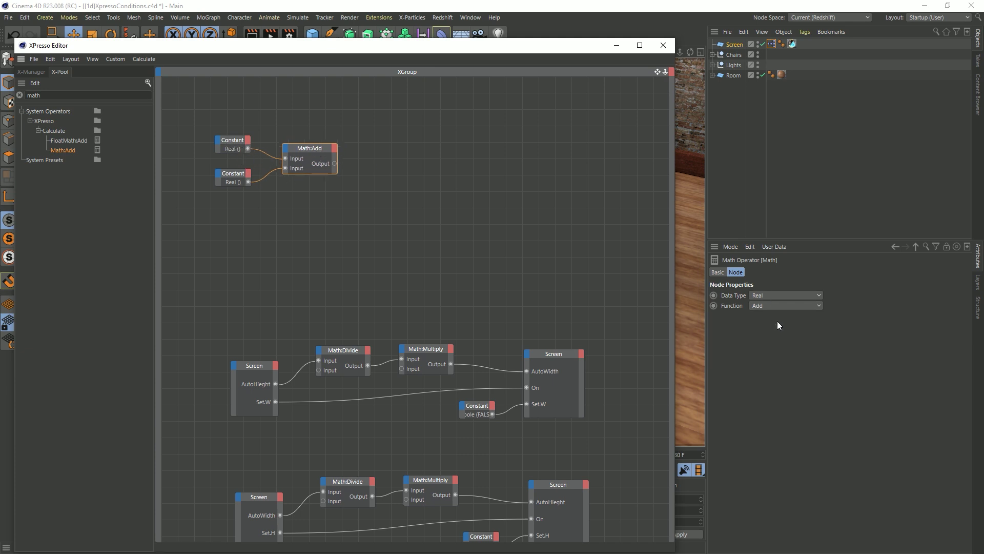
{"action": "left_click", "coordinate": [758, 305]}
{"action": "left_click", "coordinate": [782, 350]}
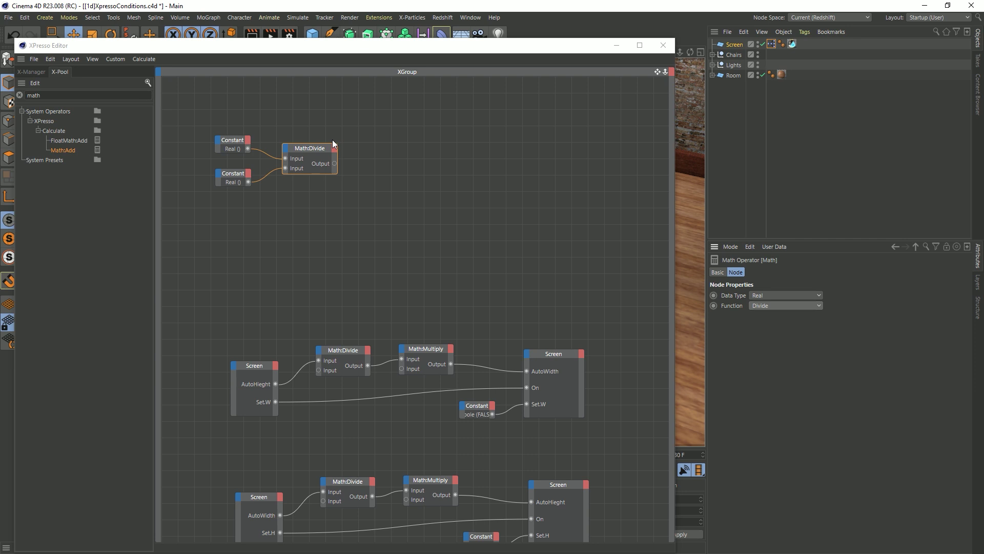
Add a Trigonometric node fed by the new Math:Divide output and set its function to ATan.
{"action": "left_click", "coordinate": [385, 171]}
{"action": "right_click", "coordinate": [386, 156]}
{"action": "mouse_move", "coordinate": [394, 161]}
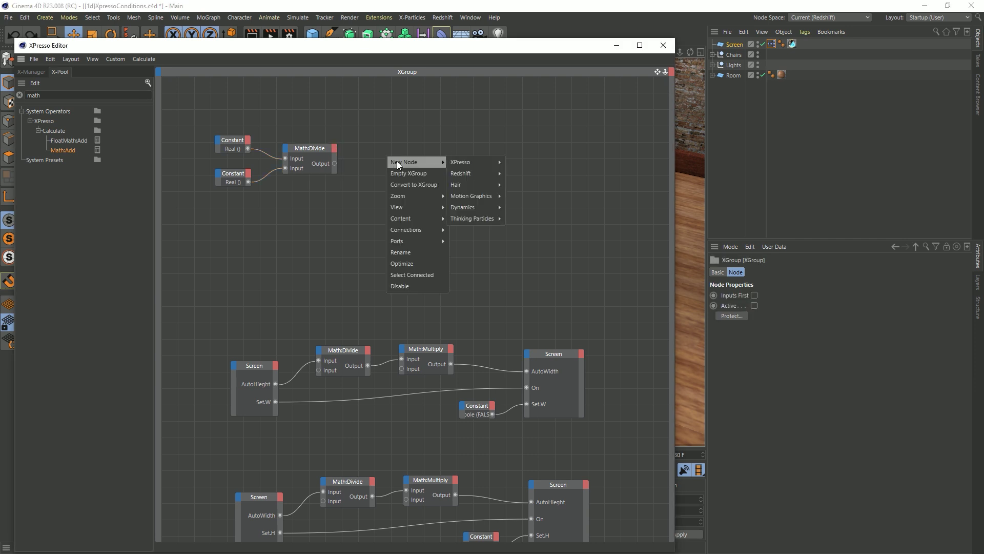
{"action": "mouse_move", "coordinate": [456, 162]}
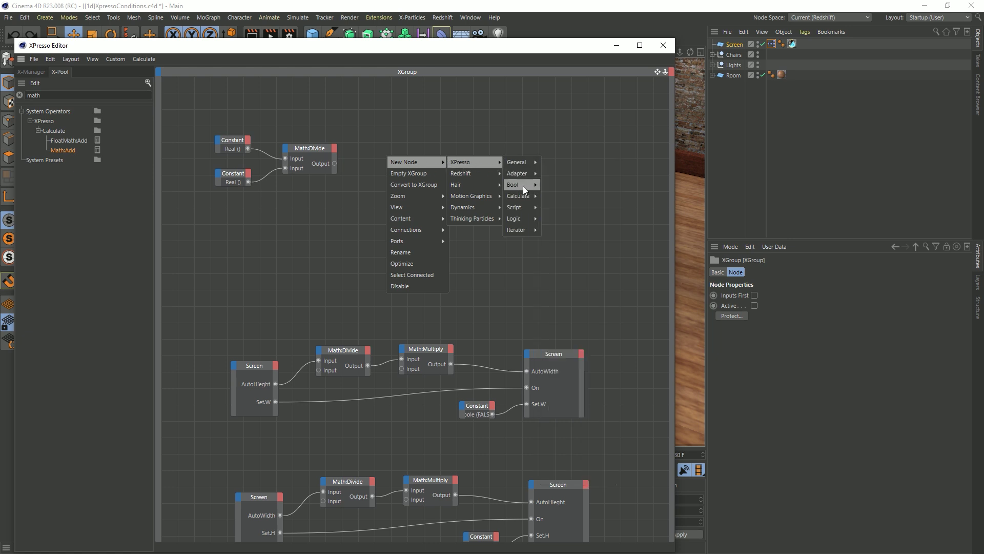
{"action": "mouse_move", "coordinate": [525, 194]}
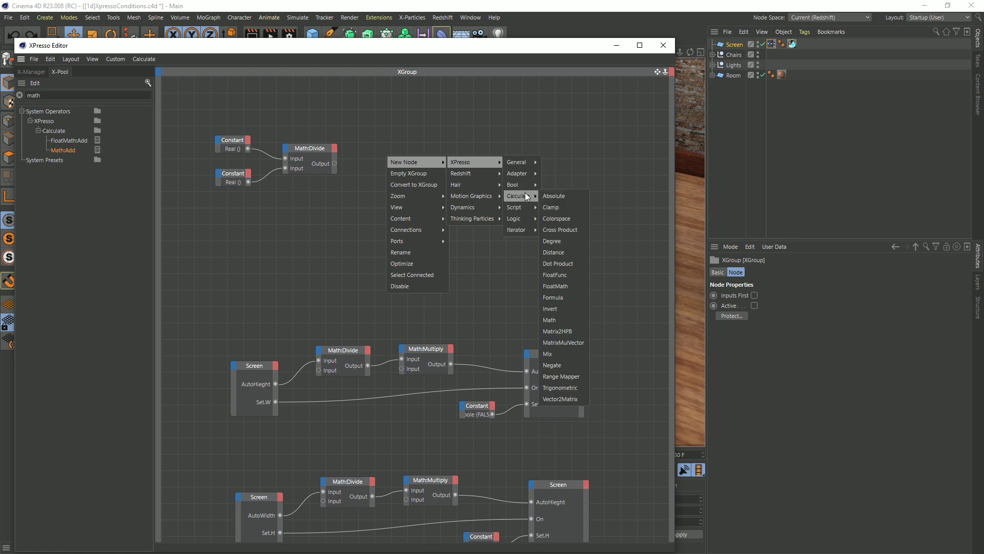
{"action": "left_click", "coordinate": [568, 391]}
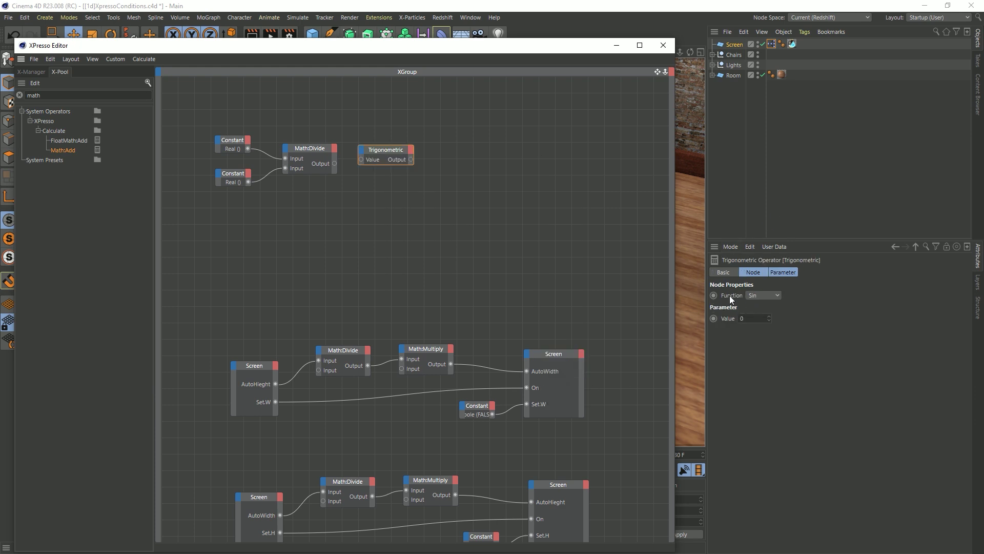
{"action": "left_click_drag", "start_coordinate": [334, 164], "coordinate": [393, 151]}
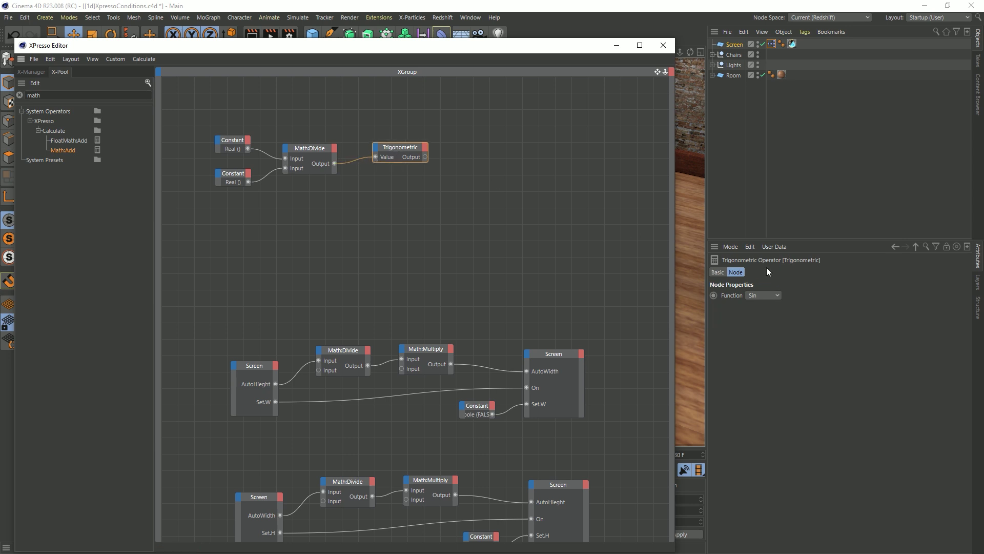
{"action": "left_click", "coordinate": [755, 296]}
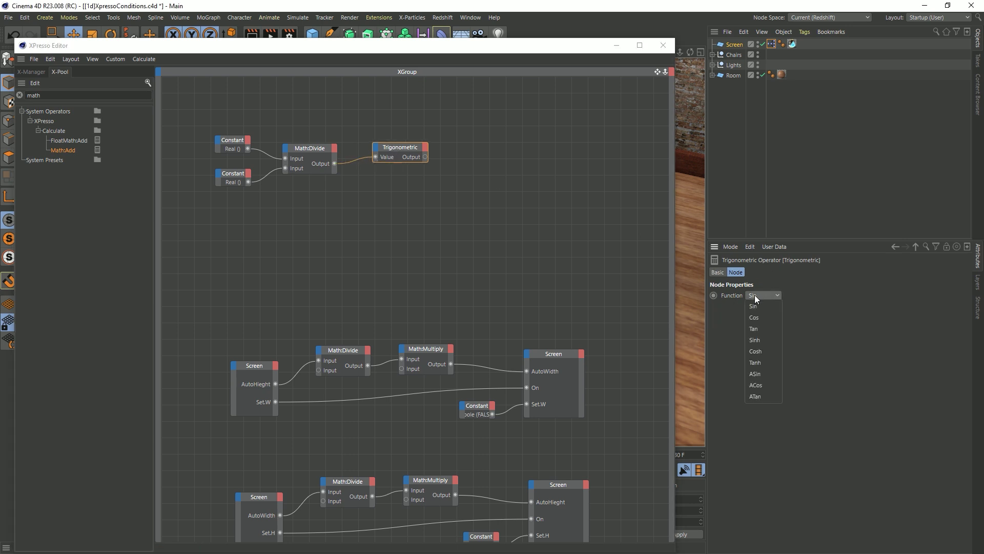
{"action": "left_click", "coordinate": [762, 398]}
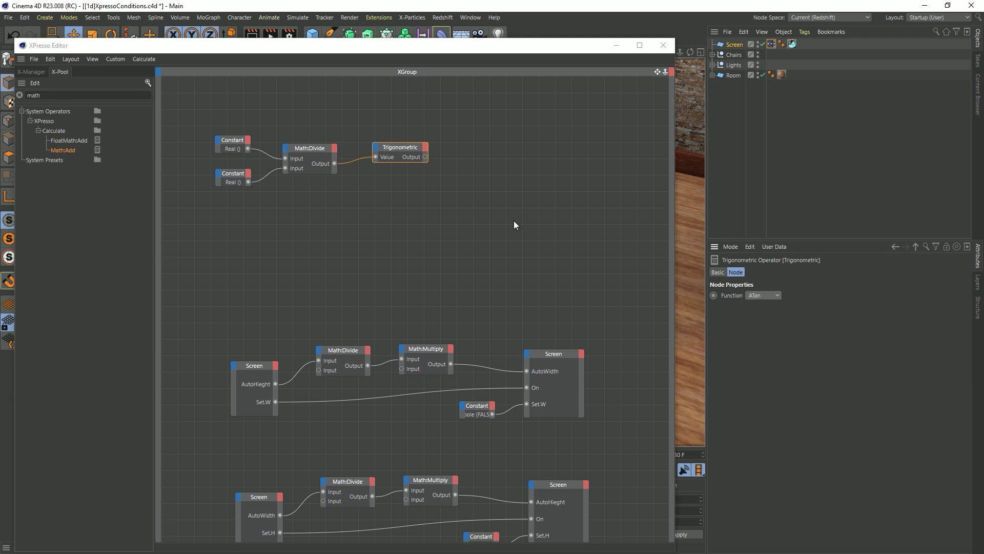
Make two copies of the ATan Trigonometric node and connect the original's output to the Value input of each copy.
{"action": "mouse_move", "coordinate": [401, 148]}
{"action": "left_mouse_down"}
{"action": "mouse_move", "coordinate": [419, 156]}
{"action": "mouse_move", "coordinate": [408, 145]}
{"action": "left_mouse_up"}
{"action": "left_click_drag", "start_coordinate": [293, 121], "coordinate": [461, 111]}
{"action": "left_click", "coordinate": [392, 125]}
{"action": "left_click_drag", "start_coordinate": [419, 151], "coordinate": [460, 179]}
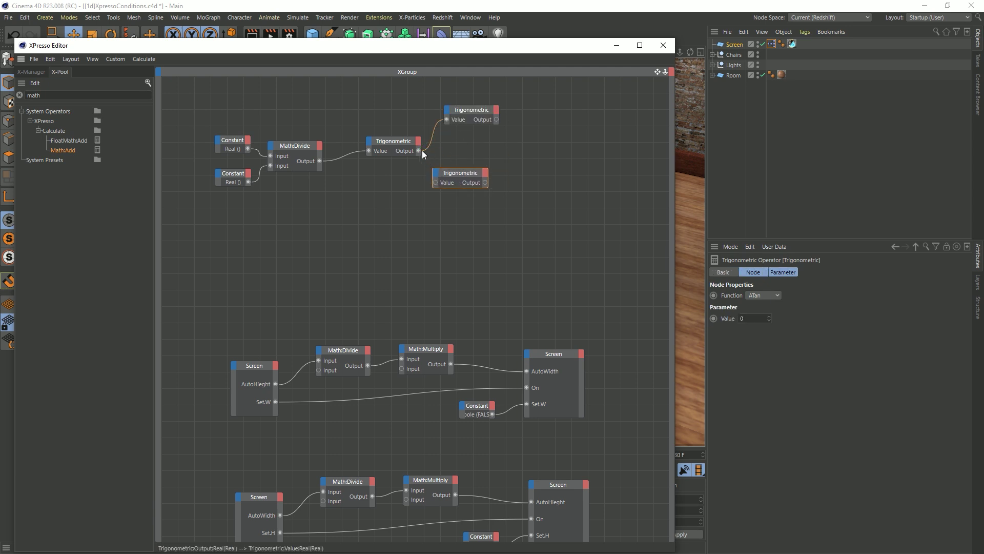
Connect the ATan node's output to the lower Trigonometric copy, then set the upper copy's function to Sin and the lower's to Cos.
{"action": "mouse_move", "coordinate": [419, 151]}
{"action": "left_mouse_down"}
{"action": "mouse_move", "coordinate": [435, 183]}
{"action": "mouse_move", "coordinate": [471, 173]}
{"action": "left_mouse_up"}
{"action": "left_click", "coordinate": [497, 112]}
{"action": "left_click", "coordinate": [764, 297]}
{"action": "left_click", "coordinate": [761, 306]}
{"action": "left_click", "coordinate": [489, 172]}
{"action": "left_click", "coordinate": [762, 295]}
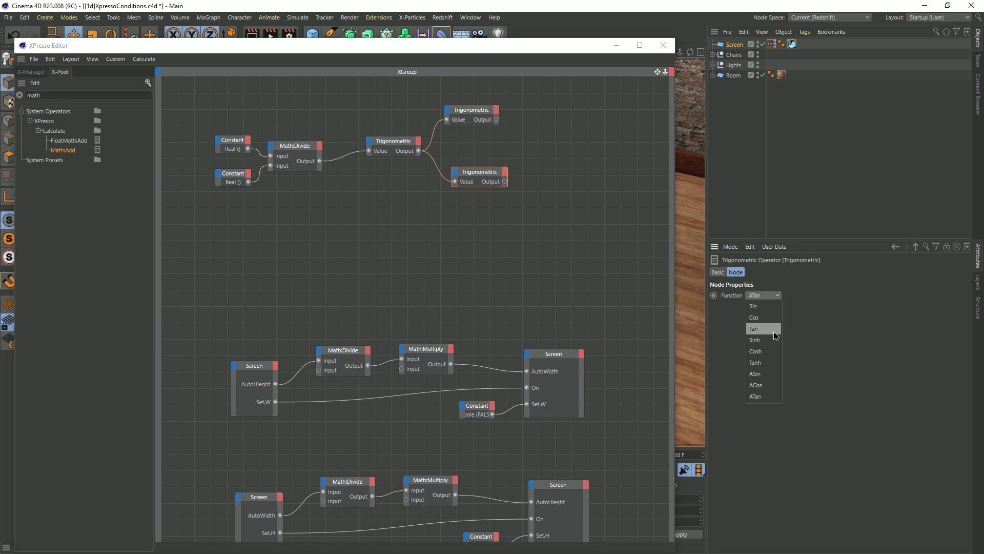
{"action": "left_click", "coordinate": [777, 321]}
{"action": "left_click_drag", "start_coordinate": [472, 178], "coordinate": [468, 181]}
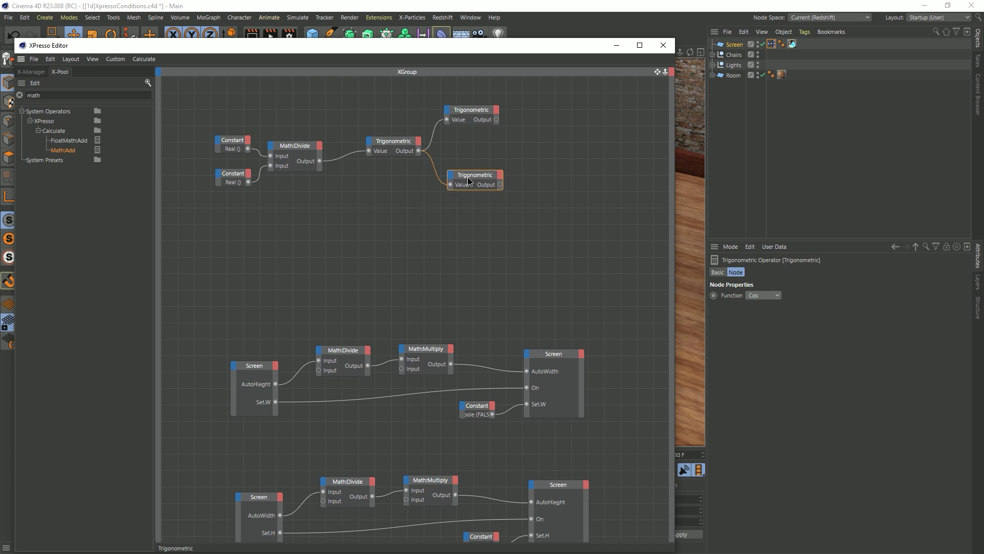
Add a Screen object node between the Sin and Cos nodes and give it a Diagonal output port.
{"action": "left_click_drag", "start_coordinate": [365, 99], "coordinate": [522, 239]}
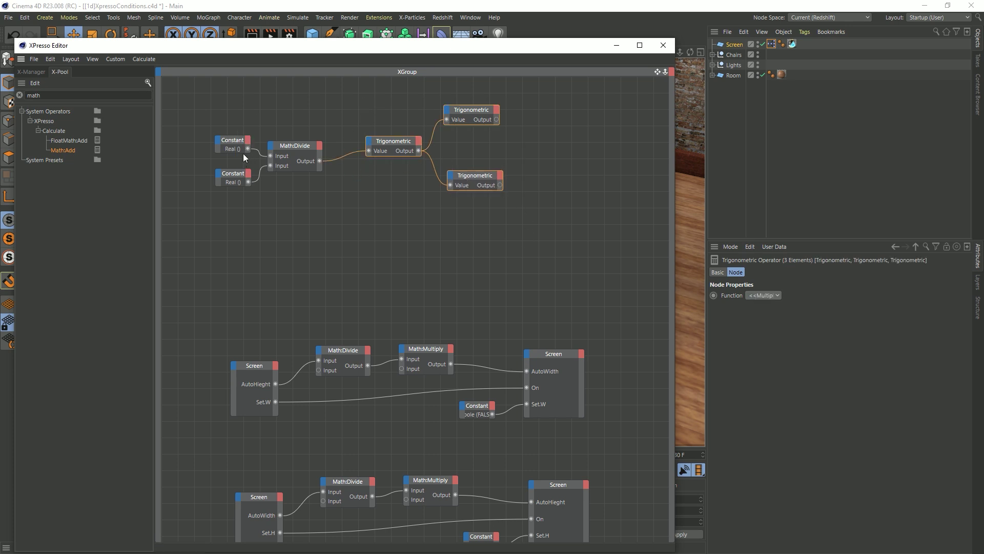
{"action": "middle_click_drag", "start_coordinate": [487, 134], "coordinate": [458, 211]}
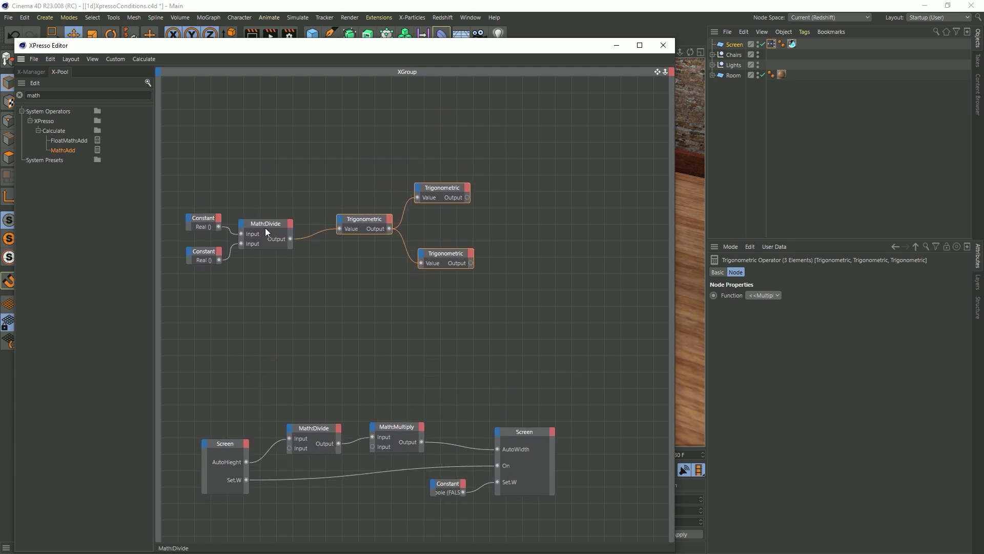
{"action": "left_click_drag", "start_coordinate": [735, 45], "coordinate": [435, 226]}
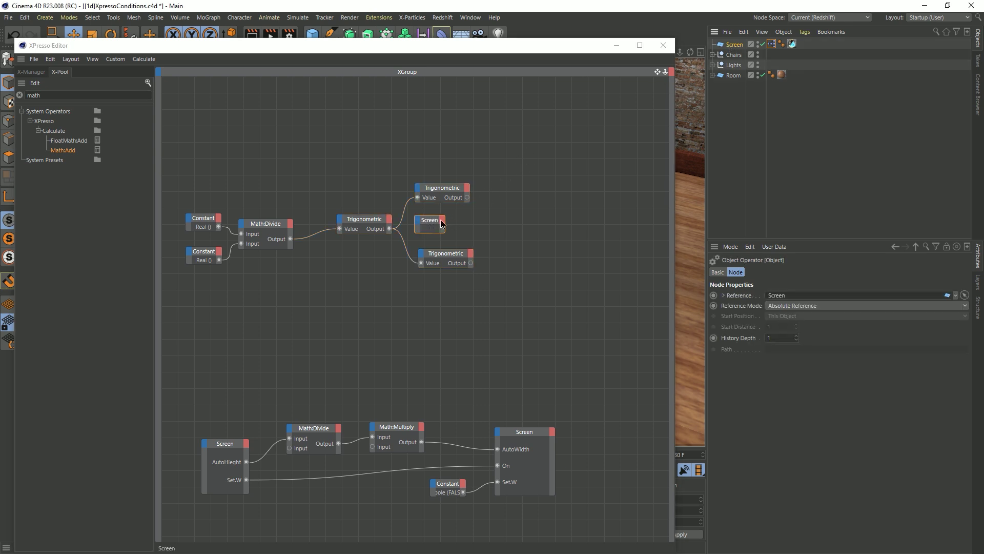
{"action": "left_click", "coordinate": [441, 220]}
{"action": "mouse_move", "coordinate": [490, 388]}
{"action": "left_click", "coordinate": [519, 388]}
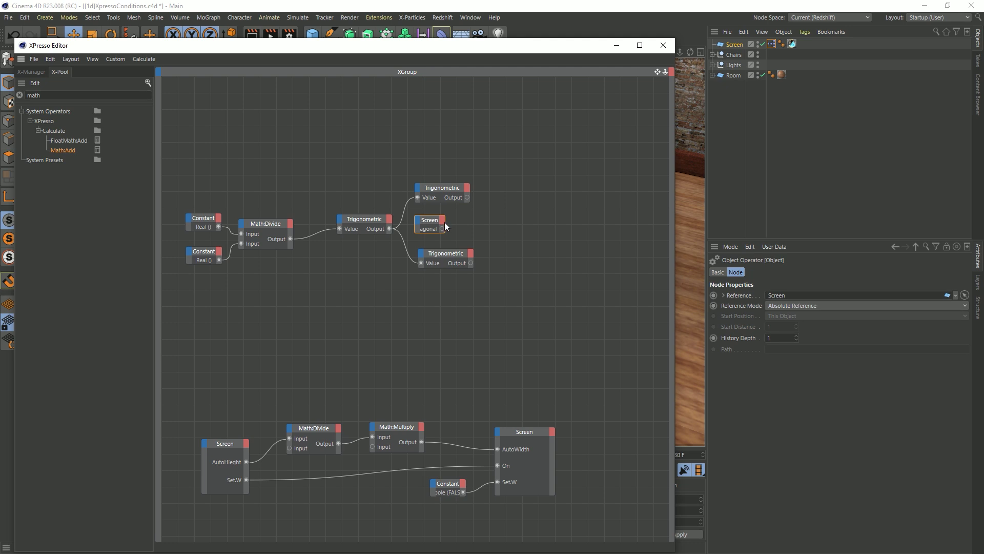
{"action": "left_click_drag", "start_coordinate": [446, 225], "coordinate": [472, 229]}
Add a Math node set to Multiply, with the Sin node's output and the Screen's Diagonal as its two inputs.
{"action": "left_click_drag", "start_coordinate": [67, 150], "coordinate": [552, 185]}
{"action": "left_click_drag", "start_coordinate": [467, 198], "coordinate": [537, 172]}
{"action": "left_click", "coordinate": [764, 306]}
{"action": "left_click", "coordinate": [777, 340]}
{"action": "left_click_drag", "start_coordinate": [537, 182], "coordinate": [467, 228]}
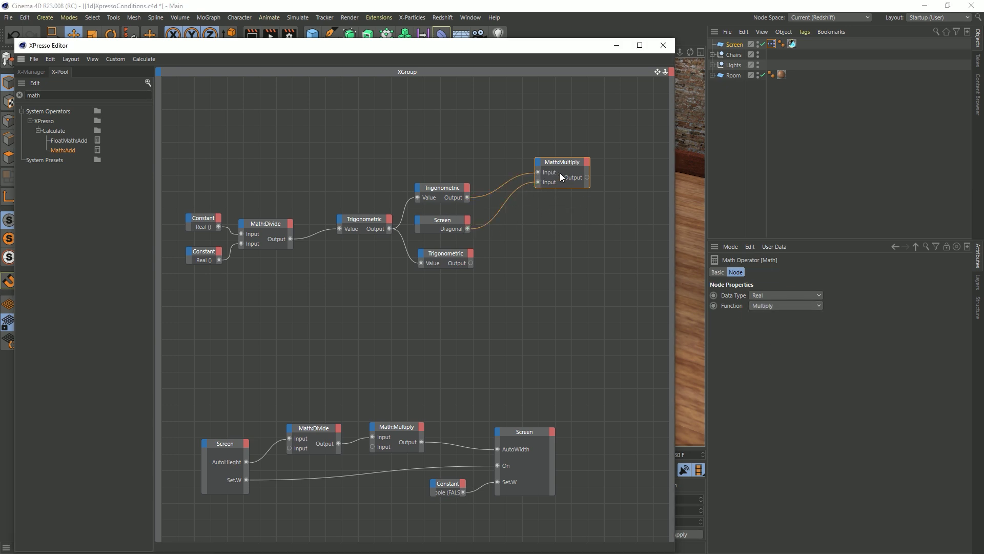
Copy the new Math:Multiply node below itself and feed the copy with Diagonal and the Cos node's output.
{"action": "left_click_drag", "start_coordinate": [561, 163], "coordinate": [539, 251], "text": "ctrl"}
{"action": "left_click_drag", "start_coordinate": [468, 229], "coordinate": [471, 263]}
{"action": "left_click_drag", "start_coordinate": [549, 250], "coordinate": [569, 253]}
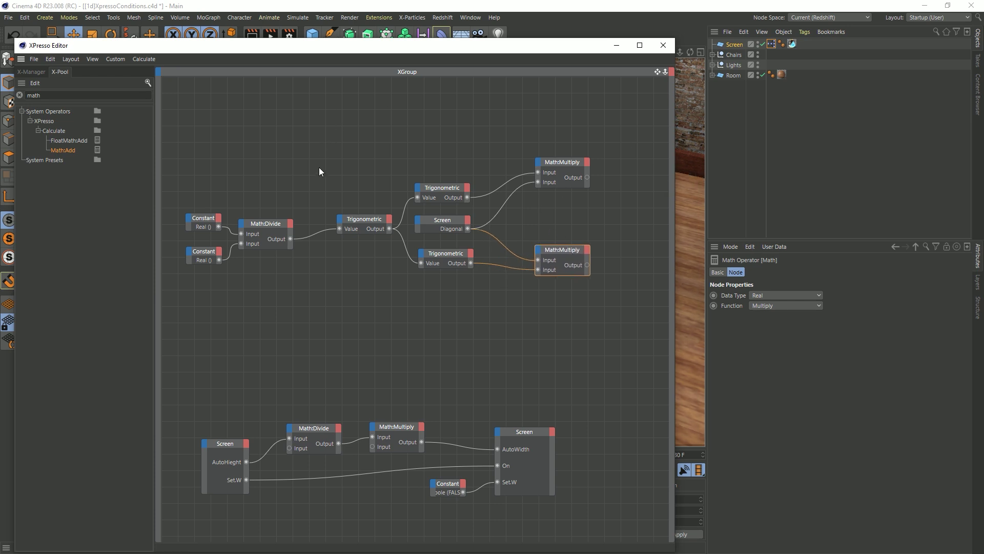
Line up the two Constants and their Math:Divide node with the ATan node and save the project.
{"action": "left_click_drag", "start_coordinate": [311, 186], "coordinate": [197, 255]}
{"action": "left_click_drag", "start_coordinate": [269, 224], "coordinate": [270, 212]}
{"action": "key", "text": "ctrl+s"}
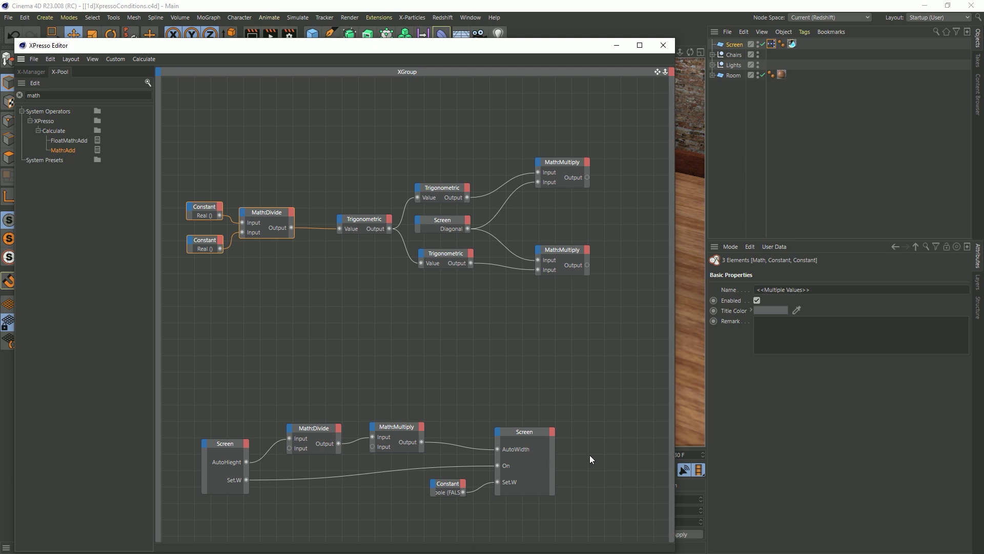
Copy the Set.W network's output Screen node beside the new Multiply nodes, leaving only AutoWidth and AutoHieght as its input ports.
{"action": "left_click", "coordinate": [530, 433]}
{"action": "left_click_drag", "start_coordinate": [530, 429], "coordinate": [657, 155], "text": "ctrl"}
{"action": "middle_click_drag", "start_coordinate": [565, 185], "coordinate": [560, 187], "text": "alt"}
{"action": "left_click_drag", "start_coordinate": [560, 184], "coordinate": [596, 194]}
{"action": "left_click_drag", "start_coordinate": [580, 227], "coordinate": [590, 212]}
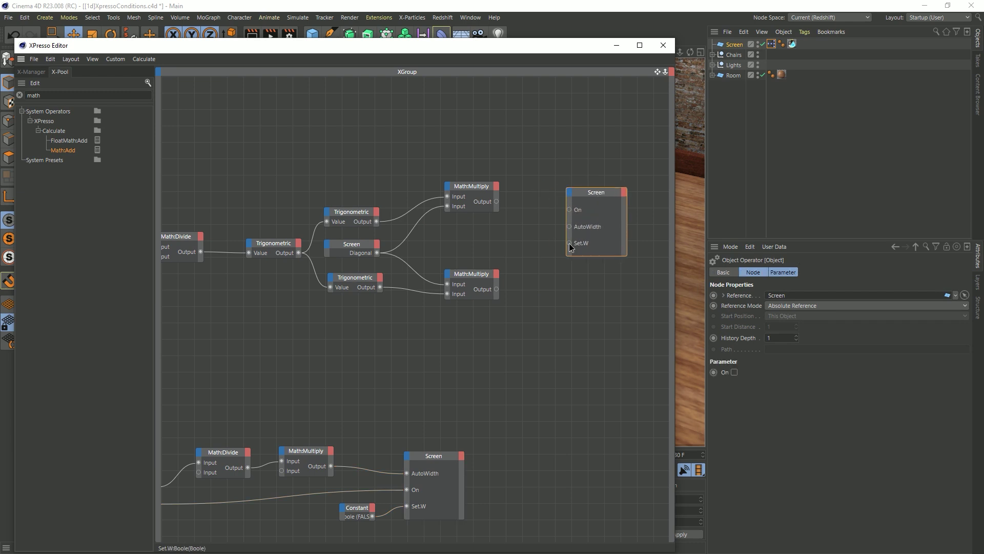
{"action": "left_click", "coordinate": [731, 44]}
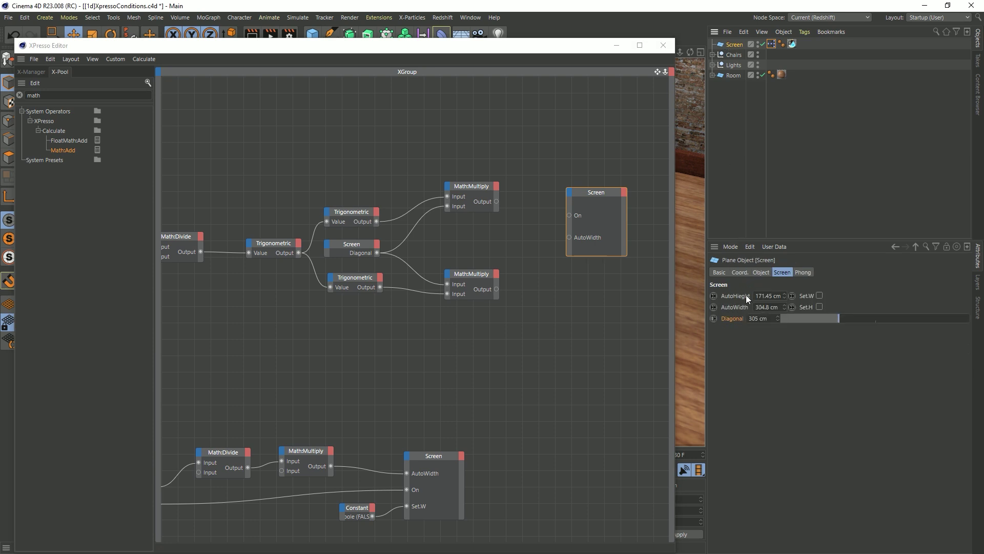
{"action": "left_click_drag", "start_coordinate": [736, 296], "coordinate": [567, 245]}
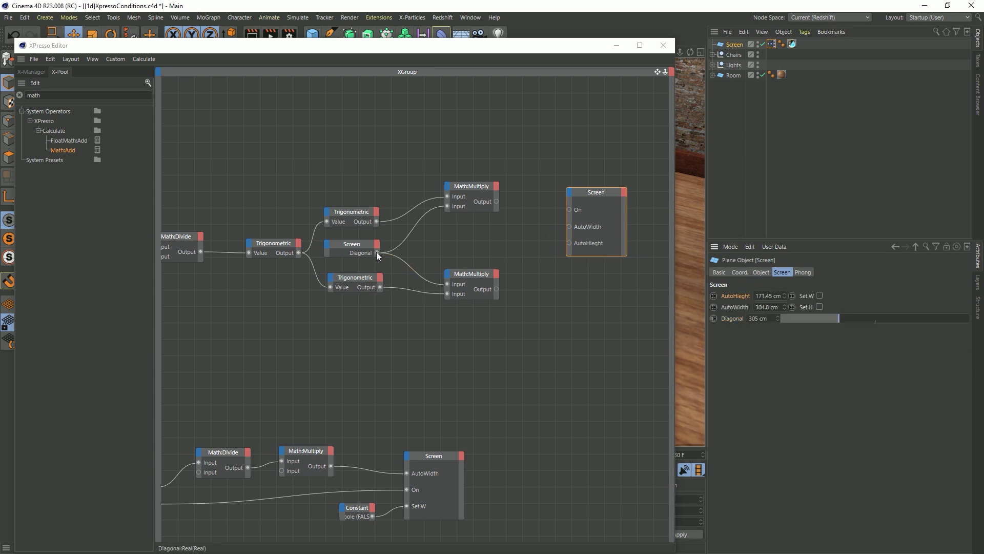
{"action": "double_click", "coordinate": [569, 209]}
Connect the upper Math:Multiply output to the copied Screen node's AutoWidth and the lower Math:Multiply output to AutoHieght.
{"action": "left_click_drag", "start_coordinate": [571, 216], "coordinate": [497, 202]}
{"action": "left_click", "coordinate": [355, 211]}
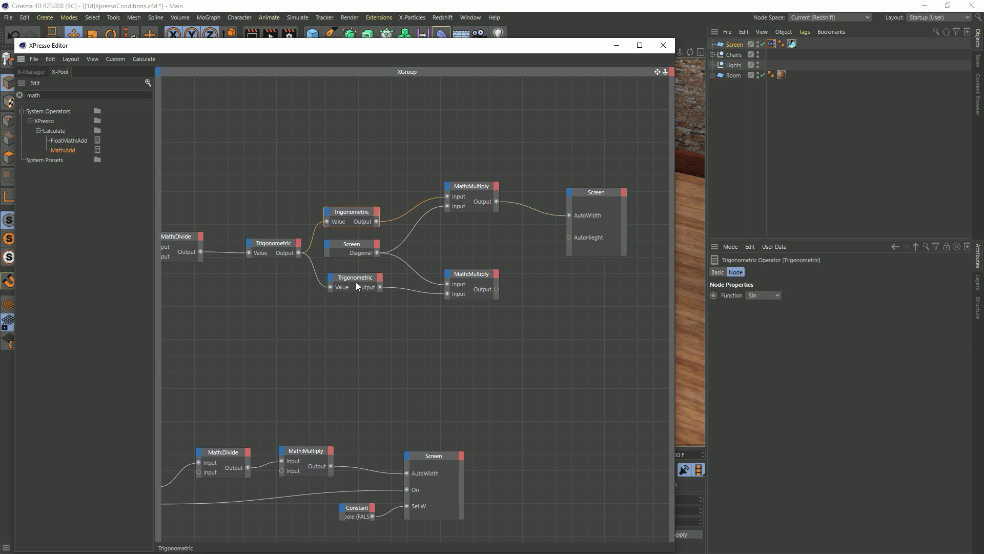
{"action": "left_click_drag", "start_coordinate": [569, 237], "coordinate": [497, 290]}
Test the rig in the viewport by raising the Screen's Diagonal to about 446 cm.
{"action": "left_click_drag", "start_coordinate": [582, 46], "coordinate": [570, 461]}
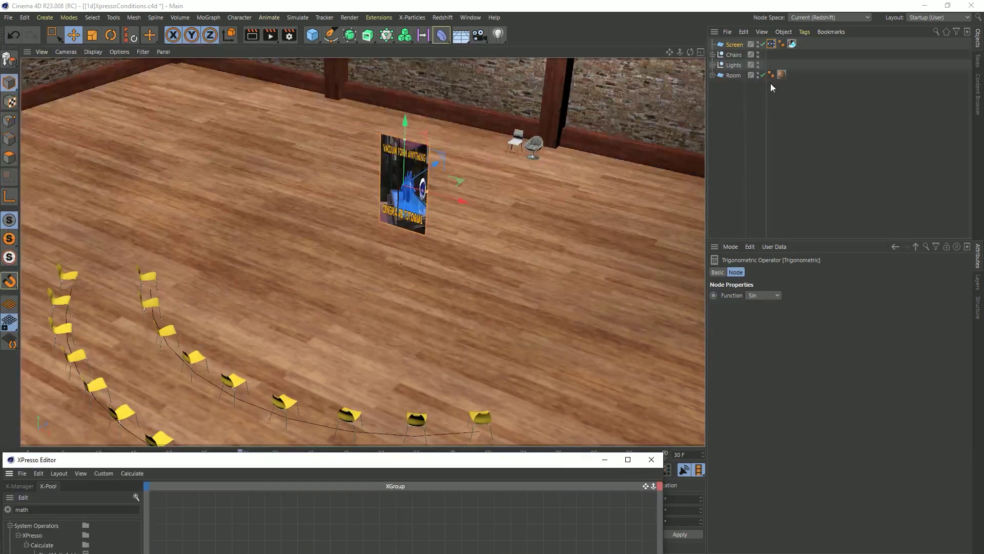
{"action": "left_click", "coordinate": [735, 46]}
{"action": "left_click_drag", "start_coordinate": [839, 321], "coordinate": [866, 320]}
Swap the connections so the upper Math:Multiply feeds AutoHieght and the lower one feeds AutoWidth, and reorder the Screen node's ports.
{"action": "left_click_drag", "start_coordinate": [544, 469], "coordinate": [561, 128]}
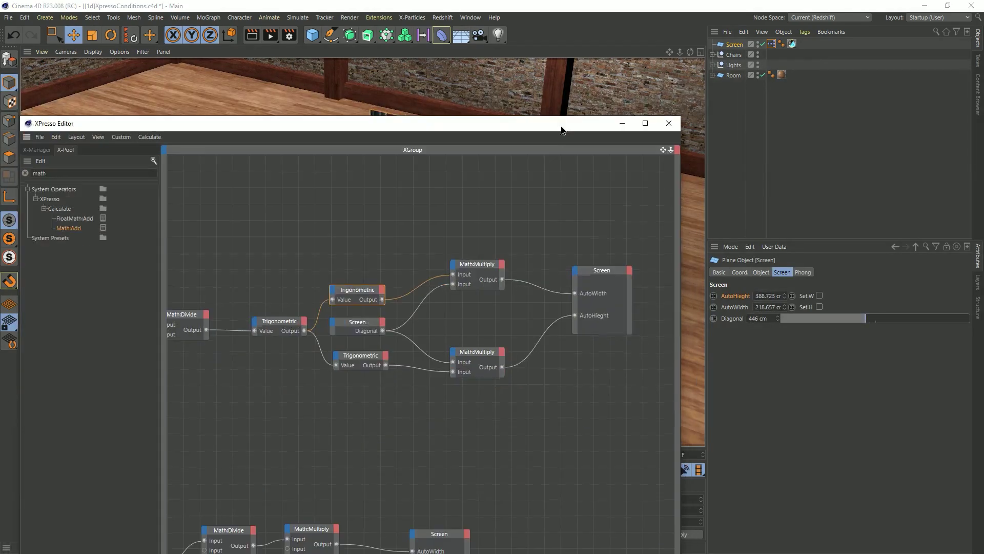
{"action": "left_click_drag", "start_coordinate": [503, 280], "coordinate": [502, 368]}
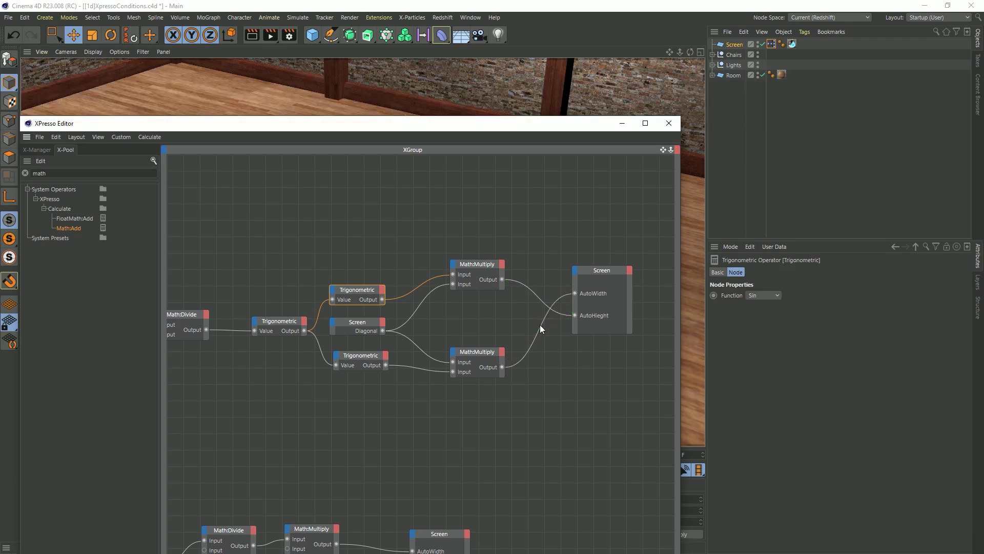
{"action": "left_click_drag", "start_coordinate": [596, 327], "coordinate": [597, 328]}
Retest the screen's proportions by setting its Diagonal to about 633 cm.
{"action": "left_click_drag", "start_coordinate": [578, 131], "coordinate": [571, 409]}
{"action": "left_click", "coordinate": [738, 45]}
{"action": "left_click_drag", "start_coordinate": [827, 314], "coordinate": [901, 323]}
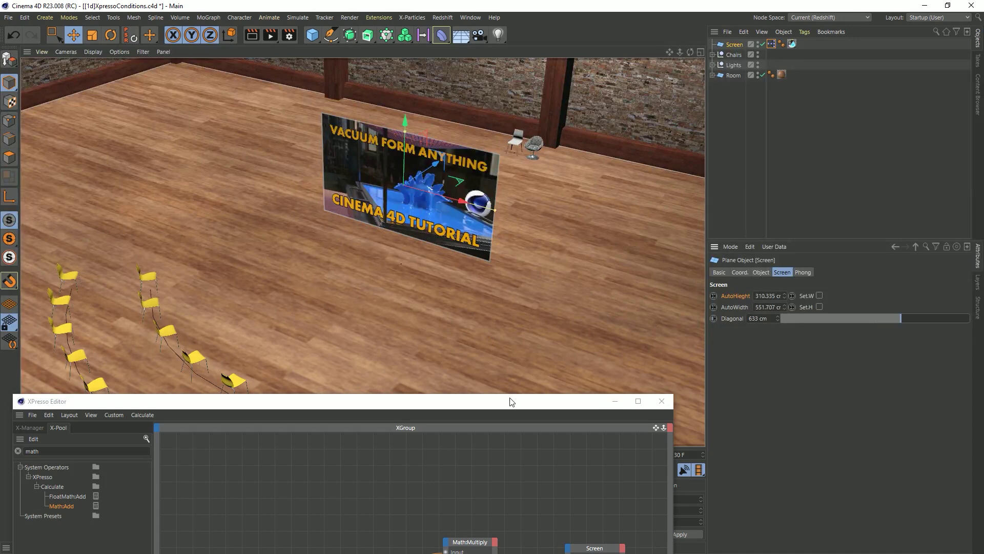
Move the final Screen node slightly down between the two Multiply nodes and close the XPresso Editor.
{"action": "left_click_drag", "start_coordinate": [509, 400], "coordinate": [538, 101]}
{"action": "middle_click_drag", "start_coordinate": [436, 227], "coordinate": [385, 225], "text": "alt"}
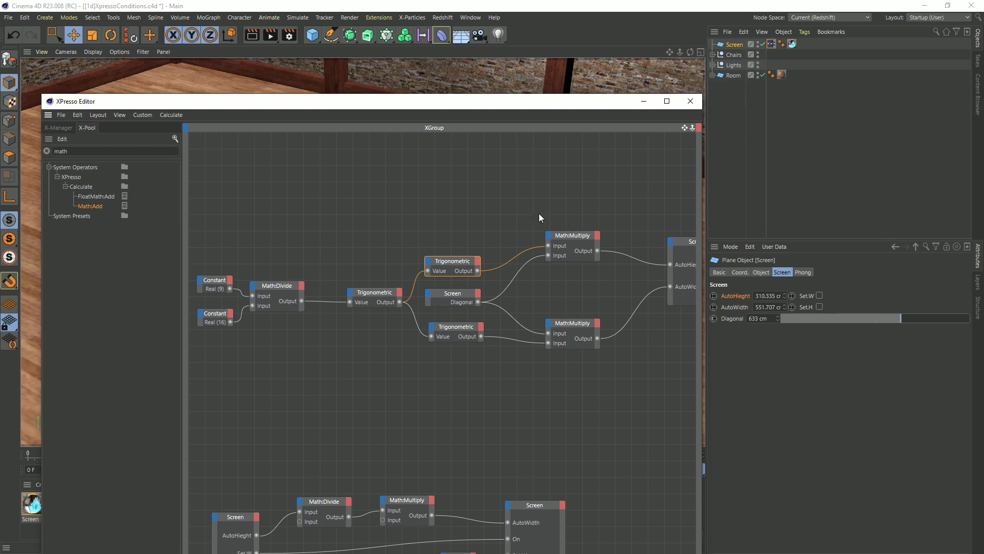
{"action": "middle_click_drag", "start_coordinate": [630, 181], "coordinate": [579, 187], "text": "alt"}
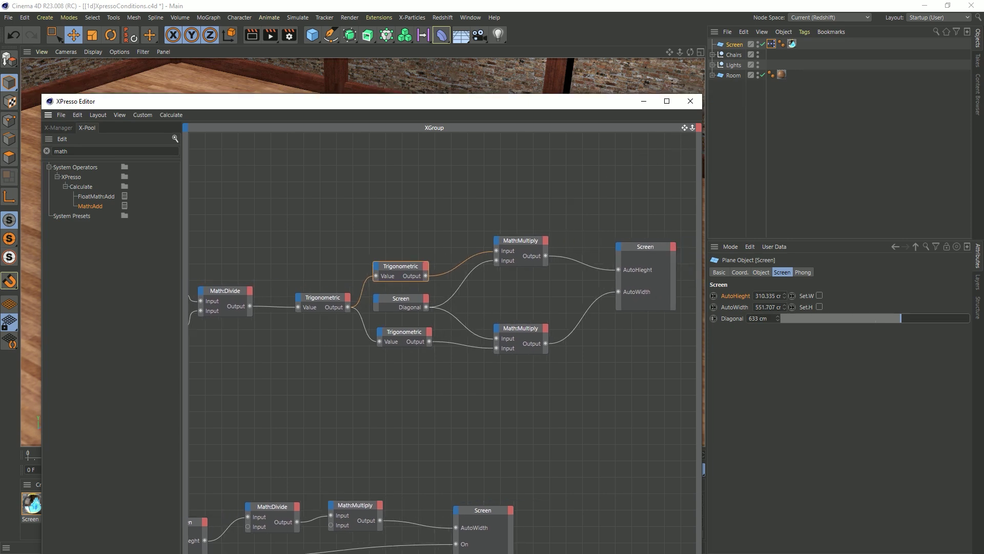
{"action": "left_click_drag", "start_coordinate": [636, 245], "coordinate": [636, 259]}
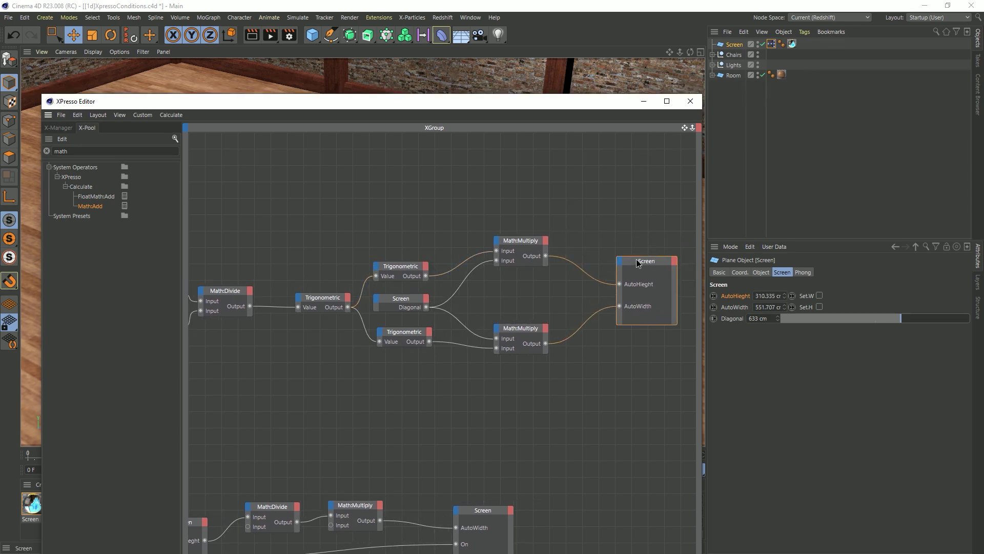
{"action": "left_click", "coordinate": [690, 101]}
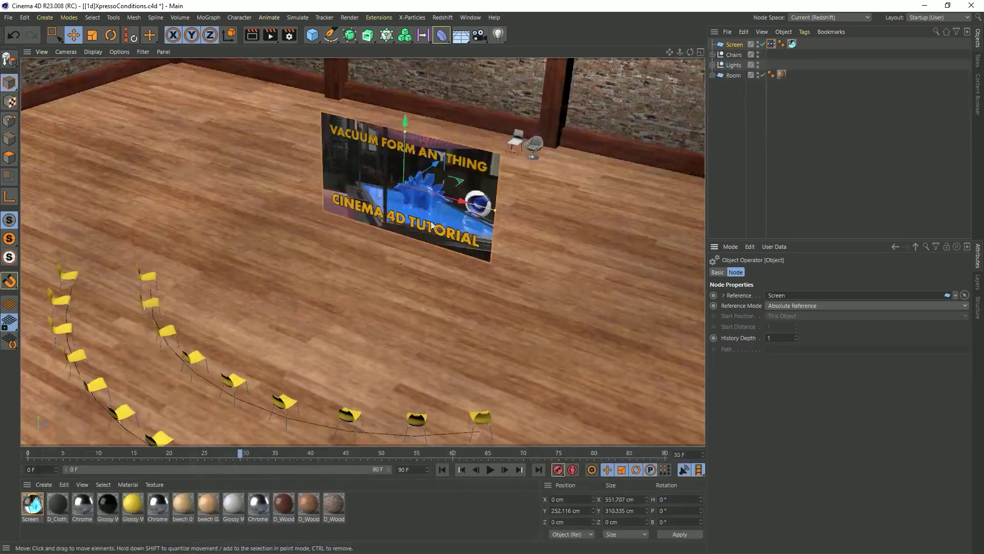
Set the Screen's Diagonal to about 486 cm and try to change AutoHieght and AutoWidth in small increments.
{"action": "left_click", "coordinate": [735, 45]}
{"action": "mouse_move", "coordinate": [862, 318]}
{"action": "left_mouse_down"}
{"action": "mouse_move", "coordinate": [820, 320]}
{"action": "mouse_move", "coordinate": [918, 320]}
{"action": "mouse_move", "coordinate": [831, 328]}
{"action": "mouse_move", "coordinate": [915, 339]}
{"action": "mouse_move", "coordinate": [857, 325]}
{"action": "mouse_move", "coordinate": [915, 325]}
{"action": "mouse_move", "coordinate": [858, 325]}
{"action": "mouse_move", "coordinate": [939, 313]}
{"action": "mouse_move", "coordinate": [833, 318]}
{"action": "mouse_move", "coordinate": [882, 318]}
{"action": "mouse_move", "coordinate": [873, 318]}
{"action": "left_mouse_up"}
{"action": "left_click", "coordinate": [784, 296]}
{"action": "left_click", "coordinate": [784, 295]}
{"action": "left_click", "coordinate": [784, 296]}
{"action": "left_click", "coordinate": [785, 306]}
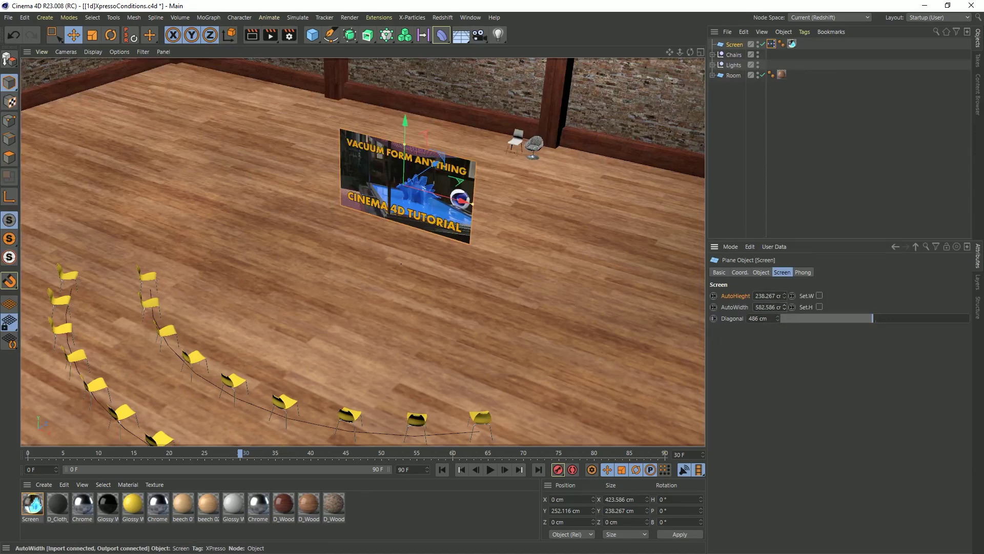
{"action": "left_click", "coordinate": [785, 306]}
{"action": "left_click", "coordinate": [785, 308]}
Trigger the Set.W switch, then raise the Screen's Diagonal to about 925 cm.
{"action": "left_click", "coordinate": [816, 294]}
{"action": "left_click", "coordinate": [733, 321]}
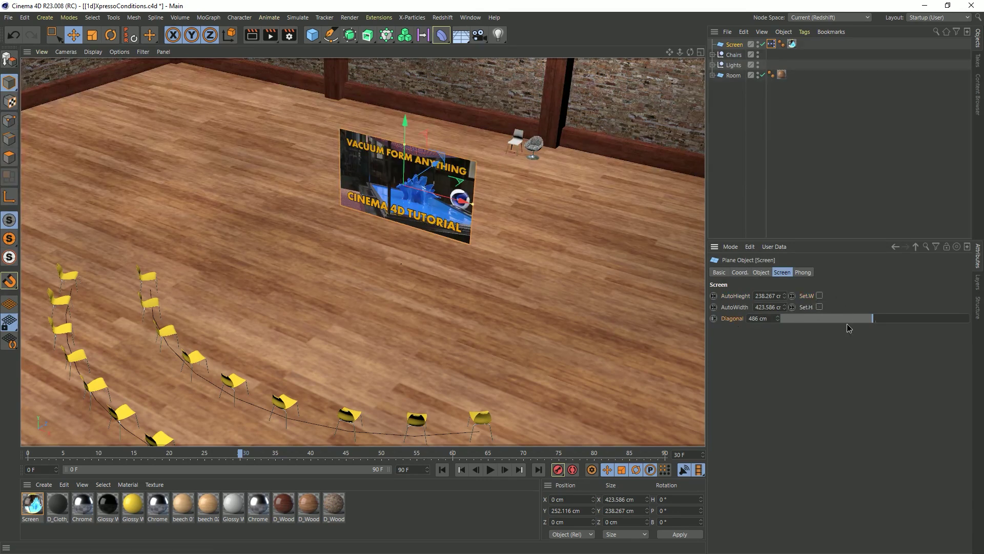
{"action": "left_click_drag", "start_coordinate": [871, 318], "coordinate": [955, 319]}
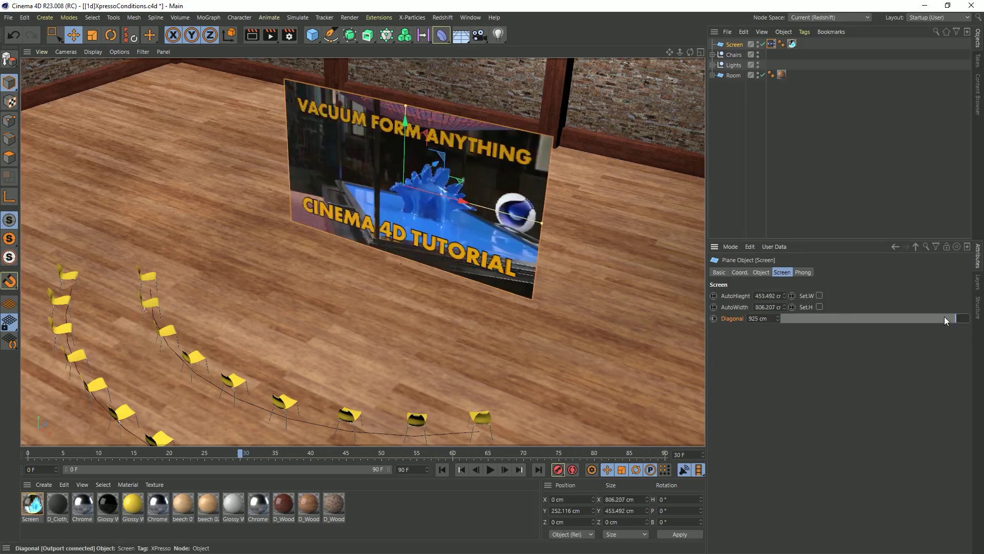
Reopen the Screen's XPresso network and spread the two Multiply nodes and the final Screen node apart to make room between them.
{"action": "double_click", "coordinate": [772, 44]}
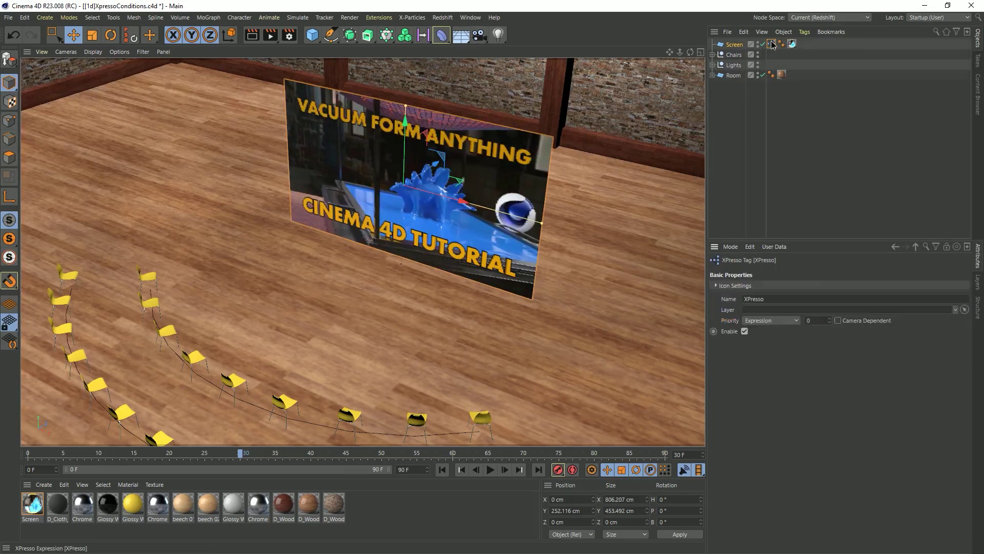
{"action": "left_click_drag", "start_coordinate": [777, 39], "coordinate": [473, 52]}
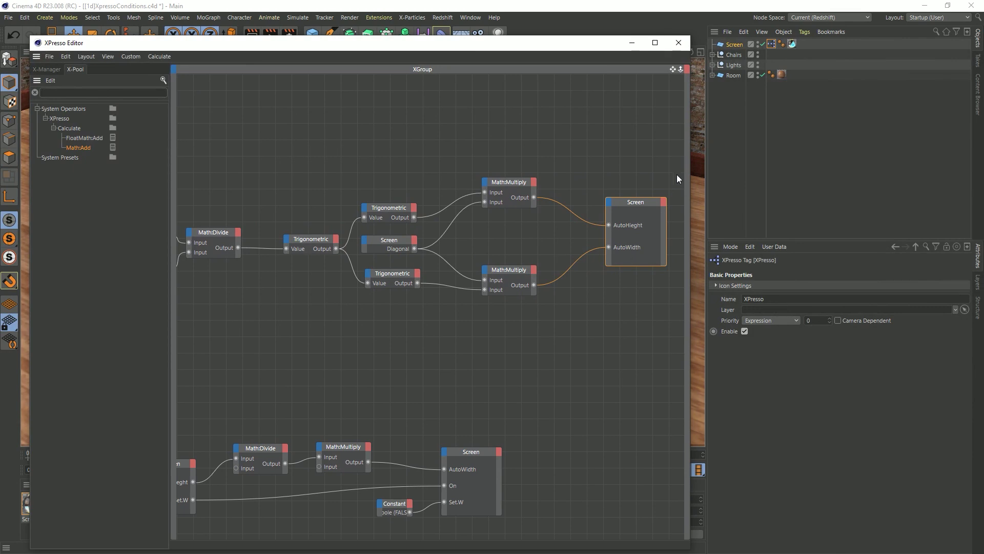
{"action": "left_click_drag", "start_coordinate": [512, 186], "coordinate": [508, 134]}
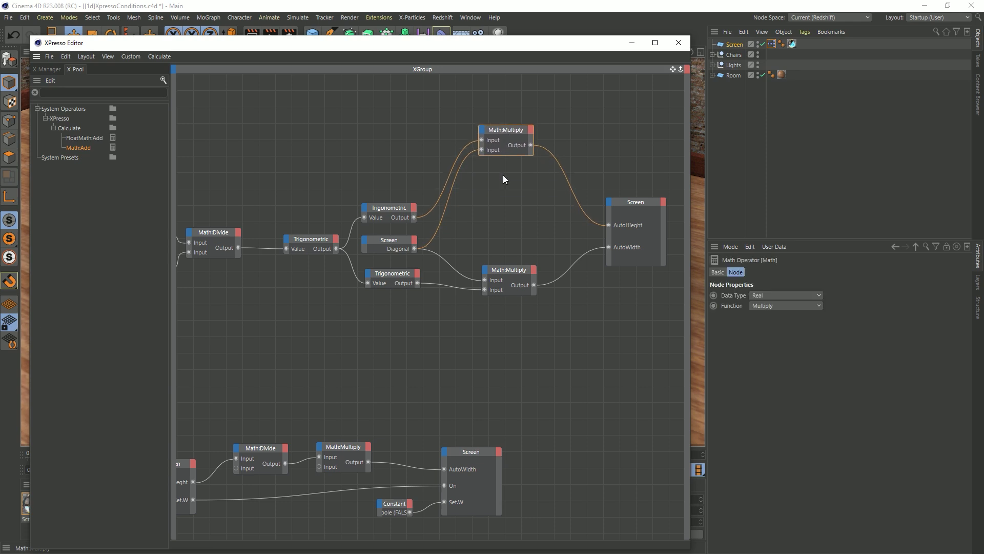
{"action": "left_click_drag", "start_coordinate": [507, 279], "coordinate": [507, 326]}
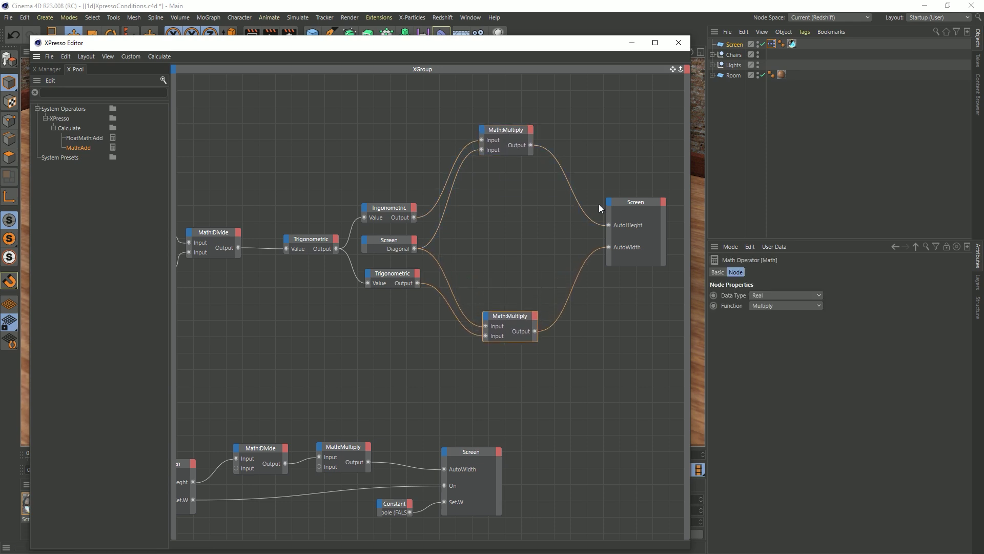
{"action": "left_click_drag", "start_coordinate": [614, 201], "coordinate": [631, 199]}
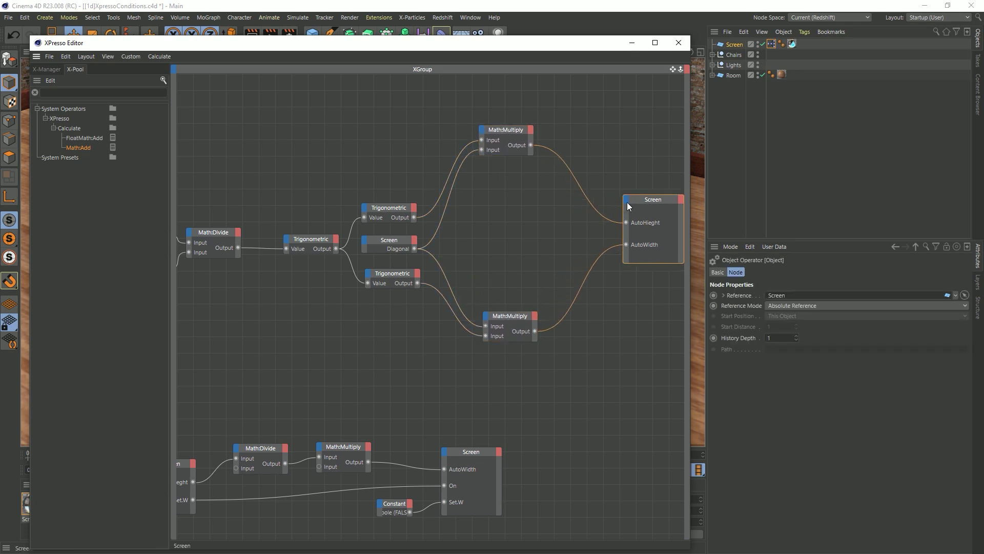
Add a Memory node between the Multiply nodes, connect Diagonal to its Input, and set History Depth to 2 and History Level to 1.
{"action": "left_click", "coordinate": [111, 92]}
{"action": "type", "text": "mem"}
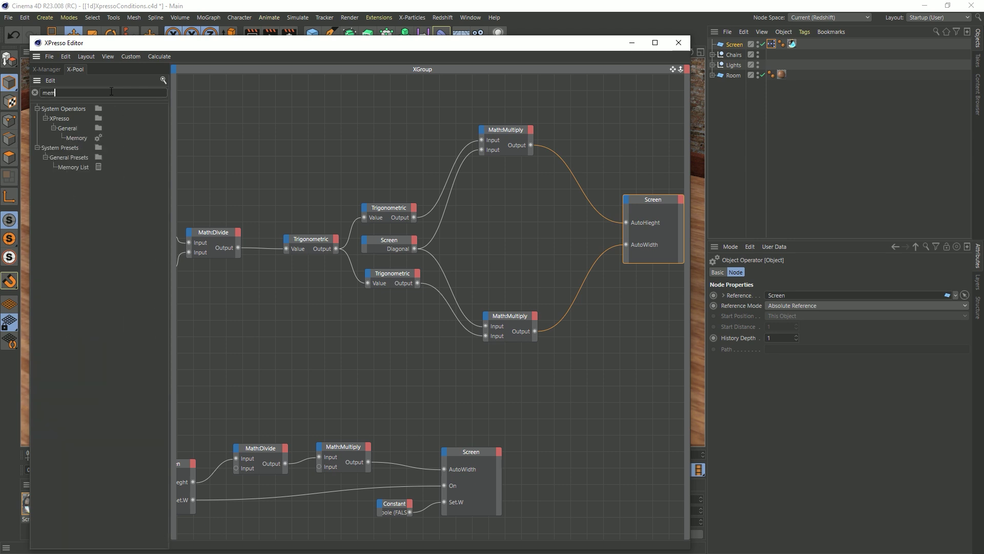
{"action": "left_click_drag", "start_coordinate": [72, 139], "coordinate": [496, 231]}
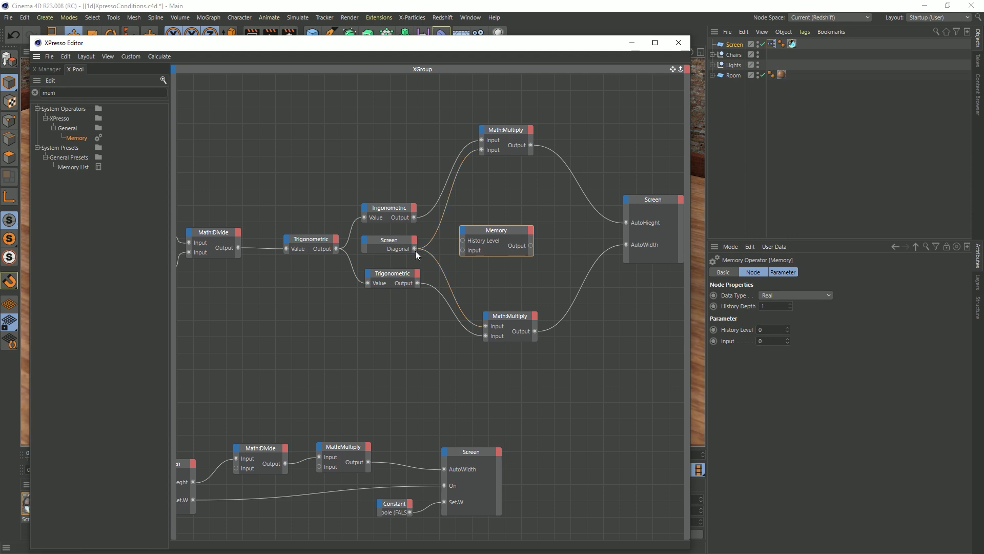
{"action": "left_click_drag", "start_coordinate": [414, 248], "coordinate": [462, 250]}
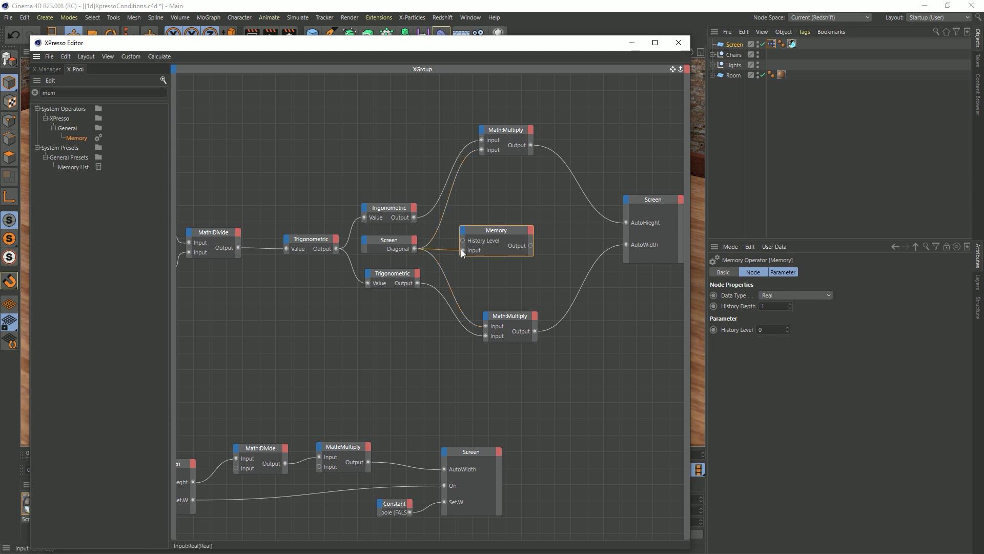
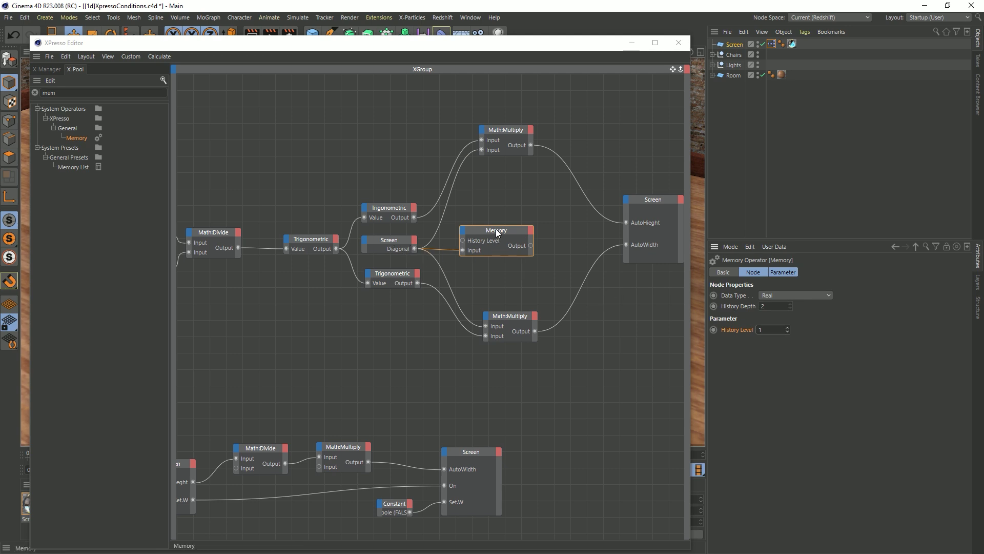
{"action": "left_click_drag", "start_coordinate": [496, 229], "coordinate": [499, 199]}
Add a Compare node between the Memory node and the final Screen node.
{"action": "type", "text": "com"}
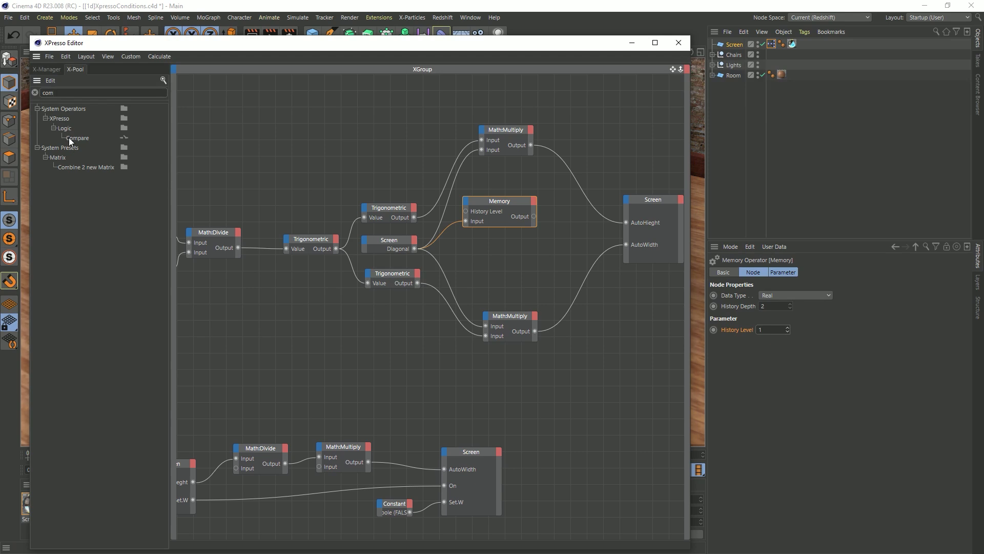
{"action": "left_click_drag", "start_coordinate": [70, 139], "coordinate": [570, 235]}
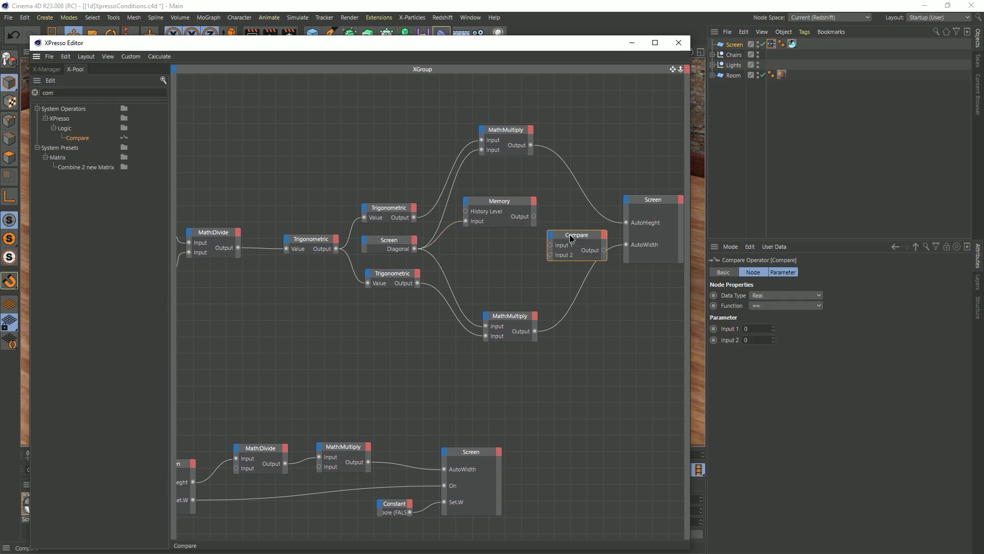
Connect the Memory output to Compare's Input 1 and Diagonal to Input 2, and set the Compare function to !=.
{"action": "left_click_drag", "start_coordinate": [646, 200], "coordinate": [674, 203]}
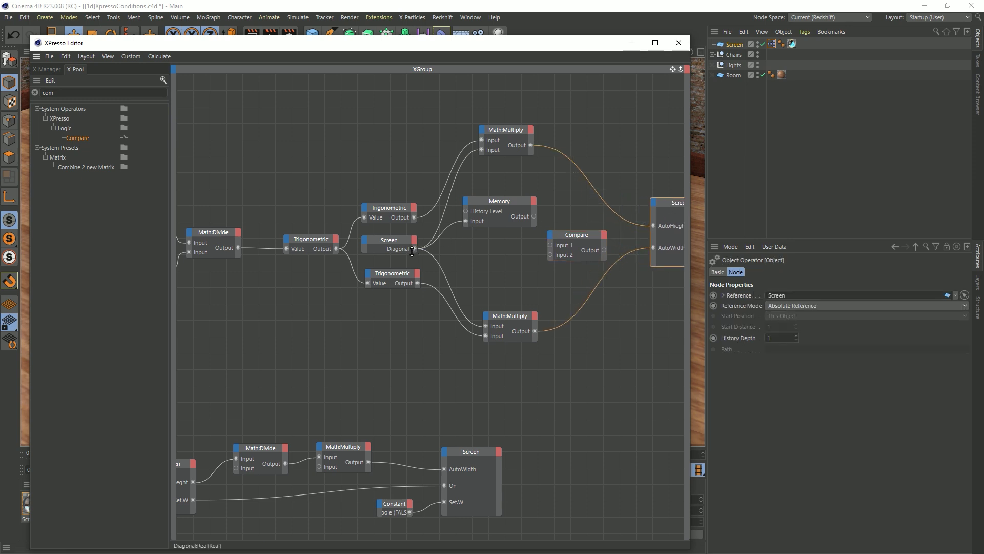
{"action": "left_click_drag", "start_coordinate": [414, 248], "coordinate": [551, 255]}
{"action": "left_click_drag", "start_coordinate": [533, 216], "coordinate": [564, 229]}
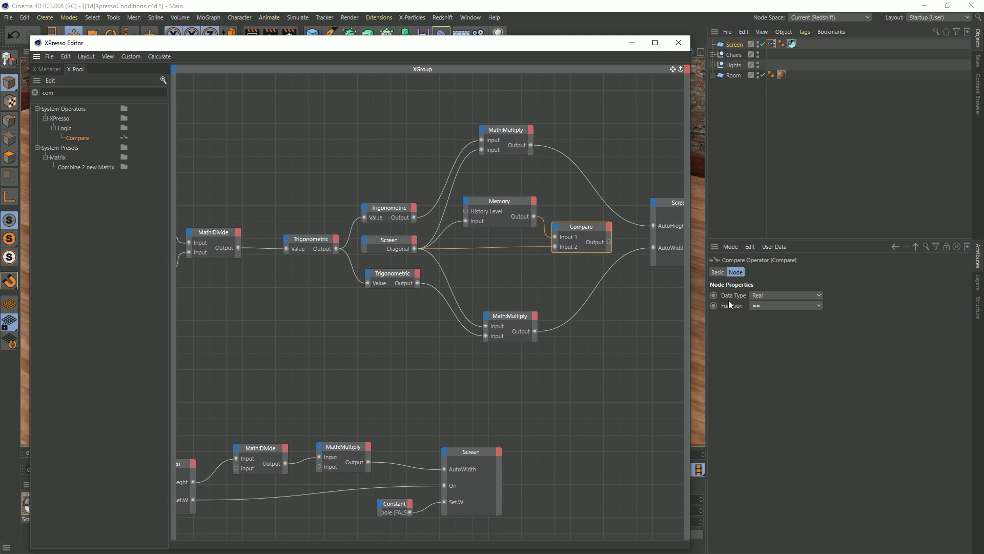
{"action": "left_click", "coordinate": [782, 306]}
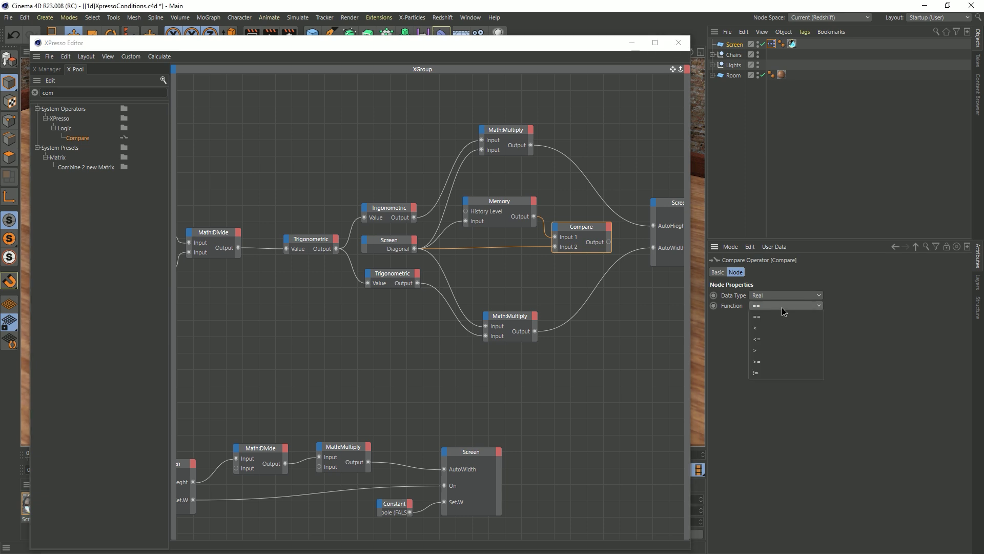
{"action": "left_click", "coordinate": [769, 373]}
Add an On input to the final Screen node, connect it to the Compare output, and place it between AutoHieght and AutoWidth.
{"action": "middle_click_drag", "start_coordinate": [641, 202], "coordinate": [561, 214], "text": "alt"}
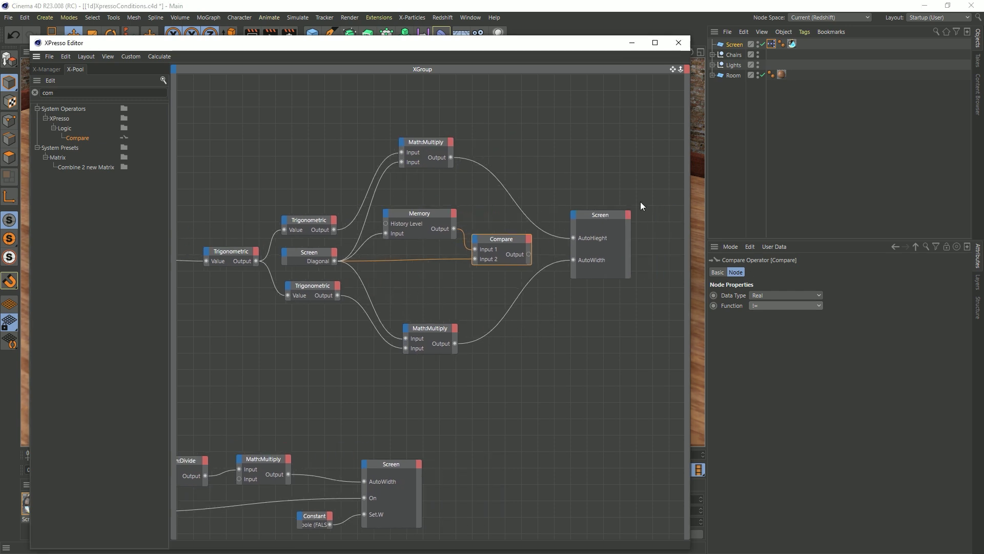
{"action": "left_click", "coordinate": [589, 214]}
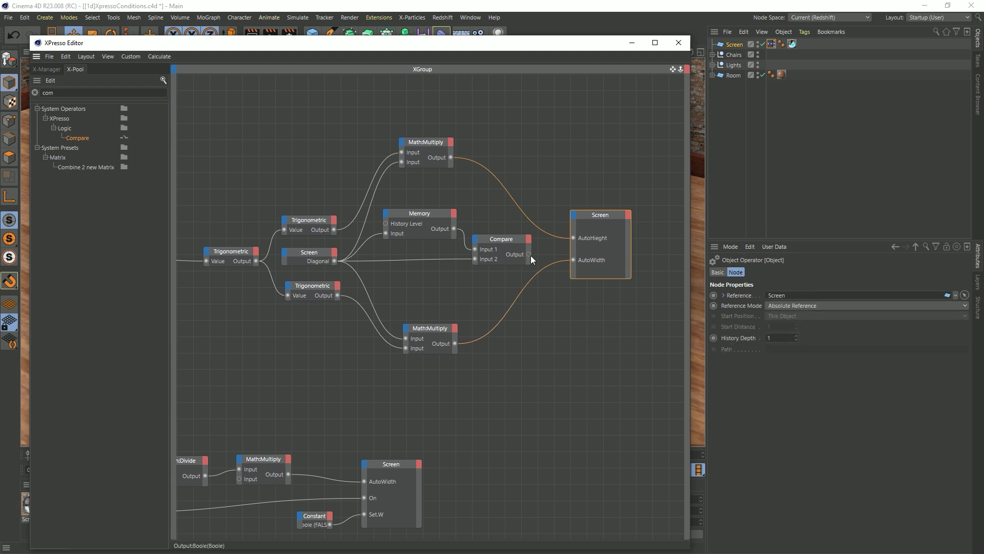
{"action": "left_click_drag", "start_coordinate": [529, 254], "coordinate": [573, 213]}
{"action": "left_click", "coordinate": [587, 302]}
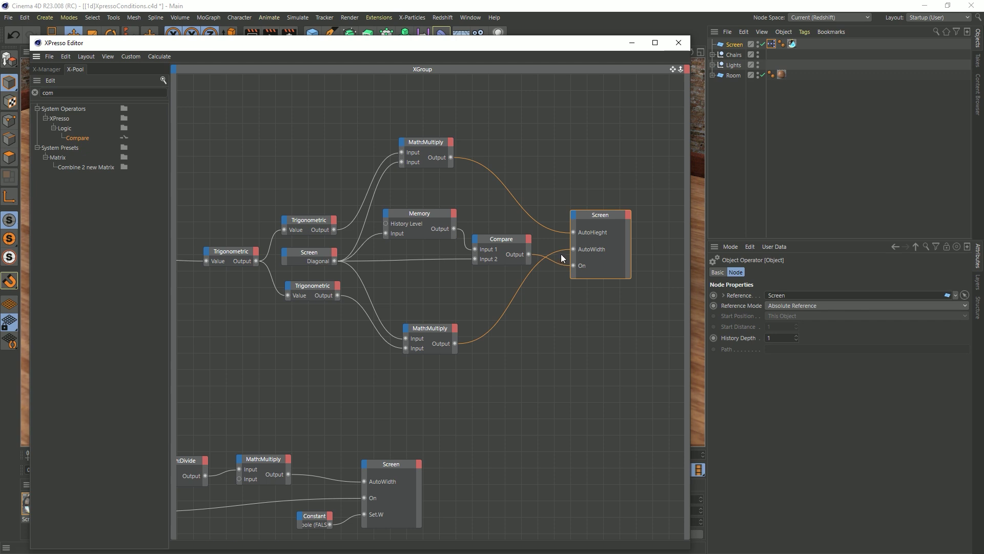
{"action": "left_click_drag", "start_coordinate": [582, 266], "coordinate": [579, 257]}
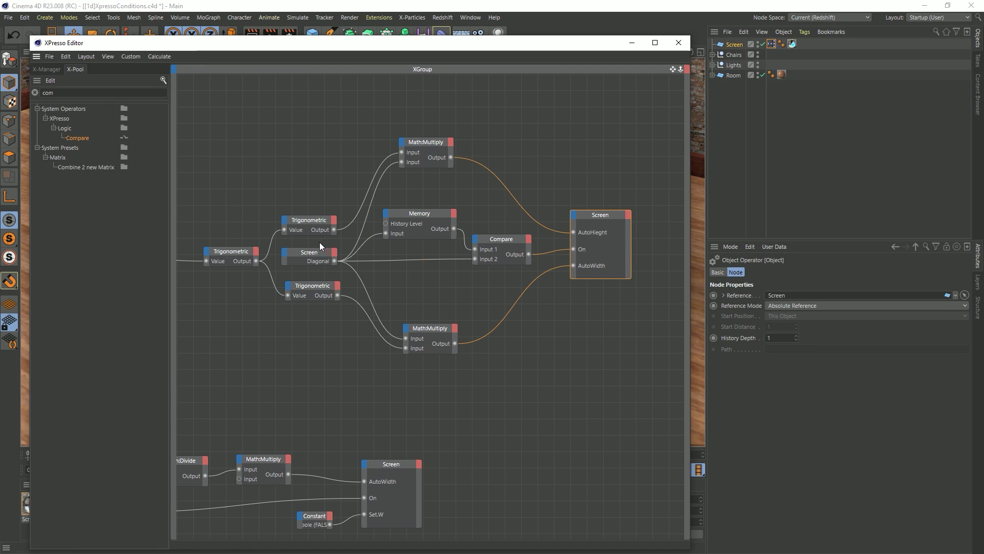
Close the XPresso network and set the Screen's Diagonal to about 701 cm.
{"action": "left_click", "coordinate": [686, 45]}
{"action": "left_click", "coordinate": [736, 45]}
{"action": "left_click_drag", "start_coordinate": [930, 321], "coordinate": [860, 322]}
{"action": "left_click_drag", "start_coordinate": [888, 319], "coordinate": [914, 319]}
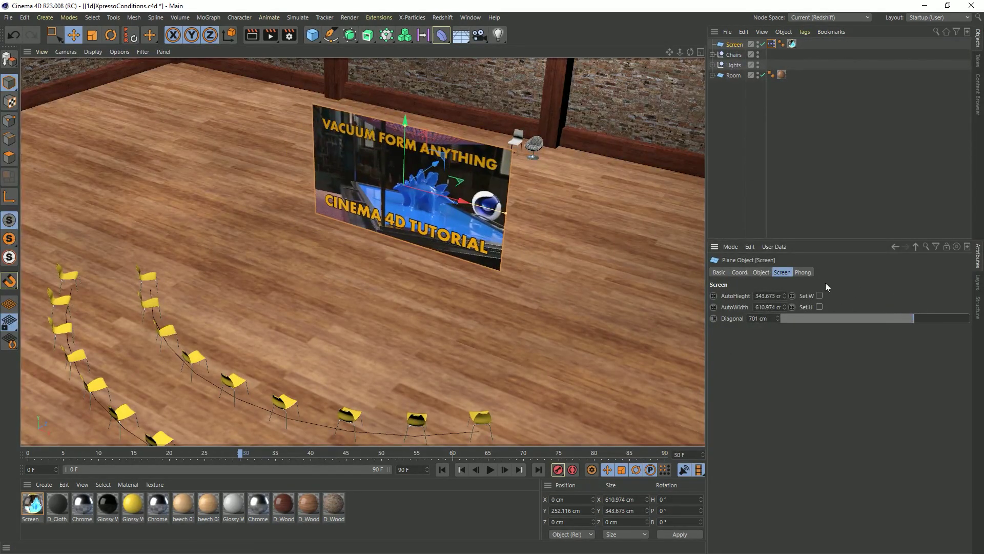
Raise the Screen's AutoHieght to about 452 cm independently of the Diagonal, and save the scene.
{"action": "mouse_move", "coordinate": [783, 297]}
{"action": "left_mouse_down"}
{"action": "mouse_move", "coordinate": [783, 314]}
{"action": "mouse_move", "coordinate": [784, 285]}
{"action": "mouse_move", "coordinate": [785, 333]}
{"action": "mouse_move", "coordinate": [784, 288]}
{"action": "left_mouse_up"}
{"action": "key", "text": "ctrl+z"}
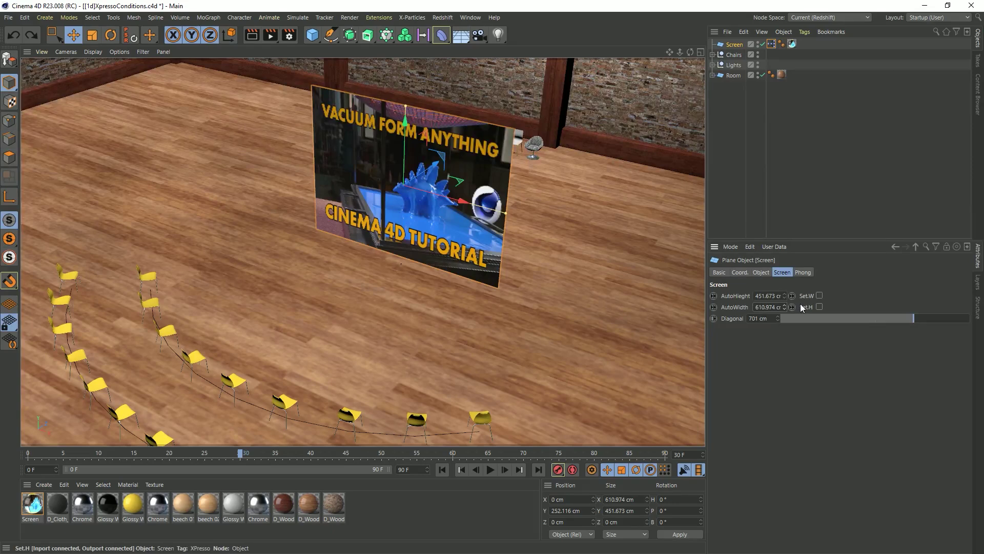
{"action": "mouse_move", "coordinate": [530, 188]}
{"action": "left_mouse_down", "text": "alt"}
{"action": "mouse_move", "coordinate": [462, 185]}
{"action": "mouse_move", "coordinate": [546, 156]}
{"action": "mouse_move", "coordinate": [530, 172]}
{"action": "left_mouse_up", "text": "alt"}
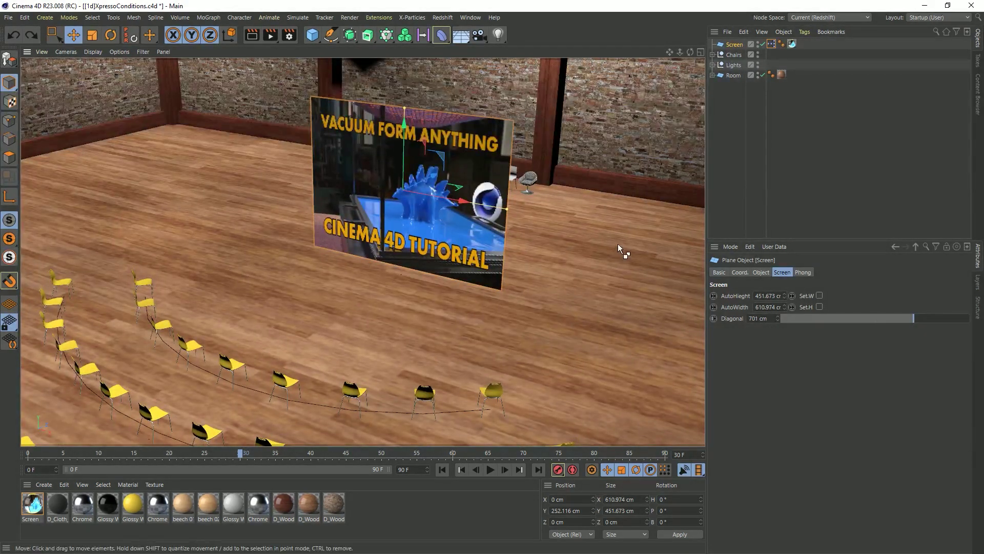
{"action": "key", "text": "ctrl+s"}
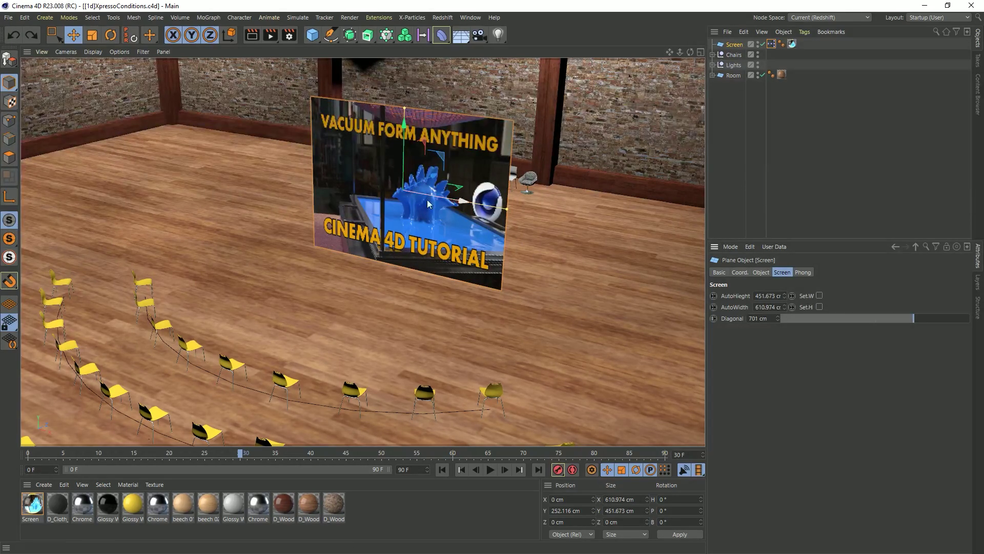
Set the Screen's Diagonal to 730 cm and AutoHieght to about 738 cm, undoing a trial upward move of the plane.
{"action": "mouse_move", "coordinate": [914, 319]}
{"action": "left_mouse_down"}
{"action": "mouse_move", "coordinate": [970, 319]}
{"action": "mouse_move", "coordinate": [919, 318]}
{"action": "left_mouse_up"}
{"action": "left_click_drag", "start_coordinate": [784, 296], "coordinate": [785, 101]}
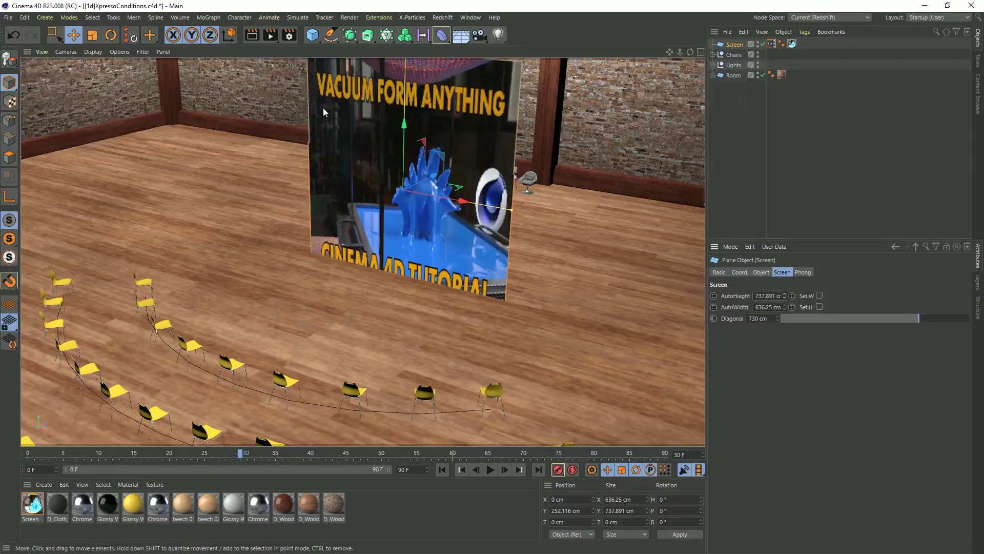
{"action": "left_click_drag", "start_coordinate": [404, 131], "coordinate": [420, 94]}
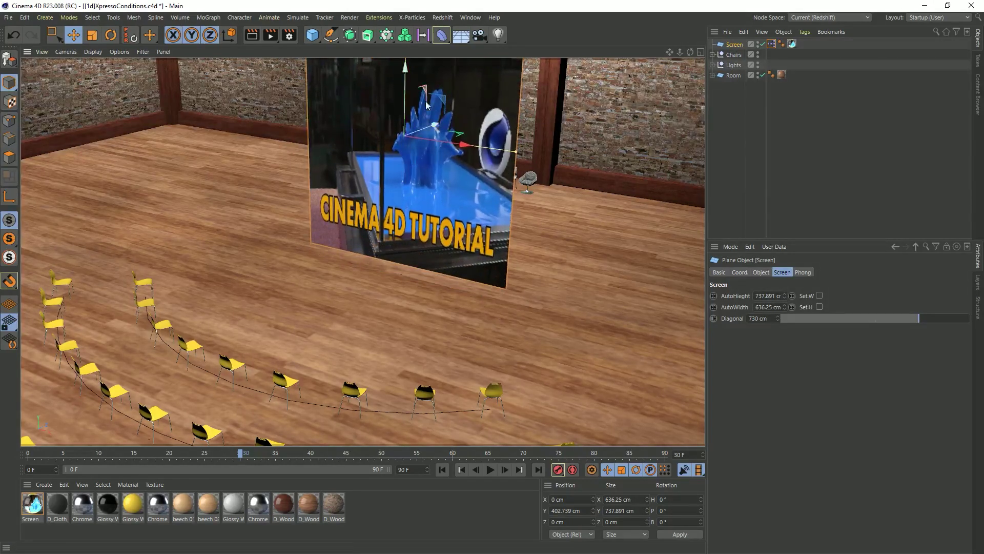
{"action": "key", "text": "ctrl+z"}
Add a percent float user data entry named Pivot Point to the Screen group, below Diagonal.
{"action": "left_click", "coordinate": [769, 247]}
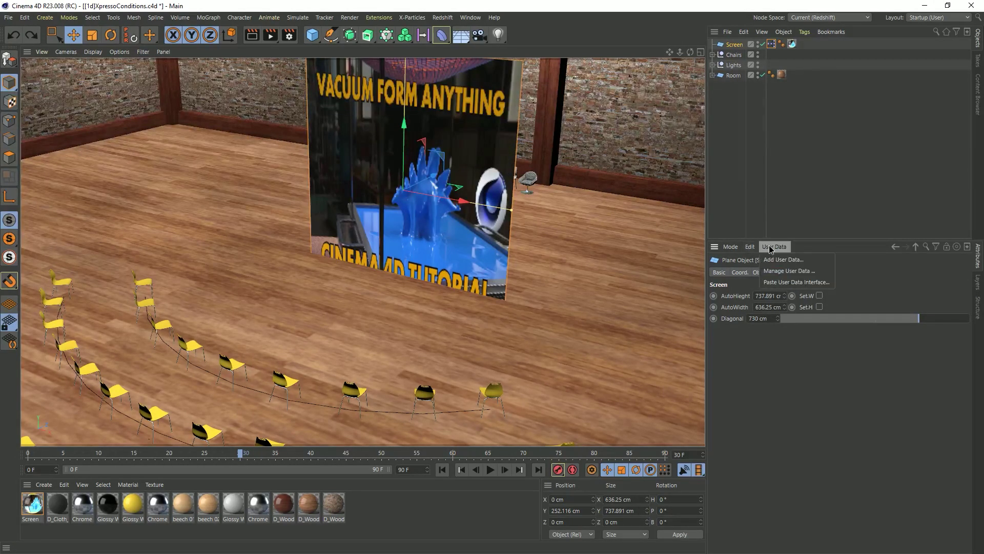
{"action": "left_click", "coordinate": [782, 275]}
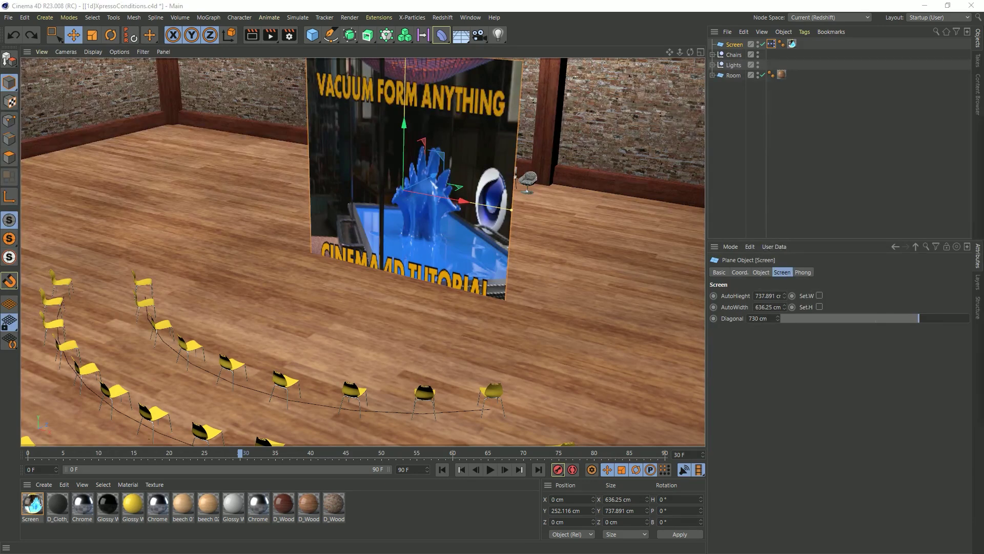
{"action": "left_click_drag", "start_coordinate": [665, 119], "coordinate": [363, 120]}
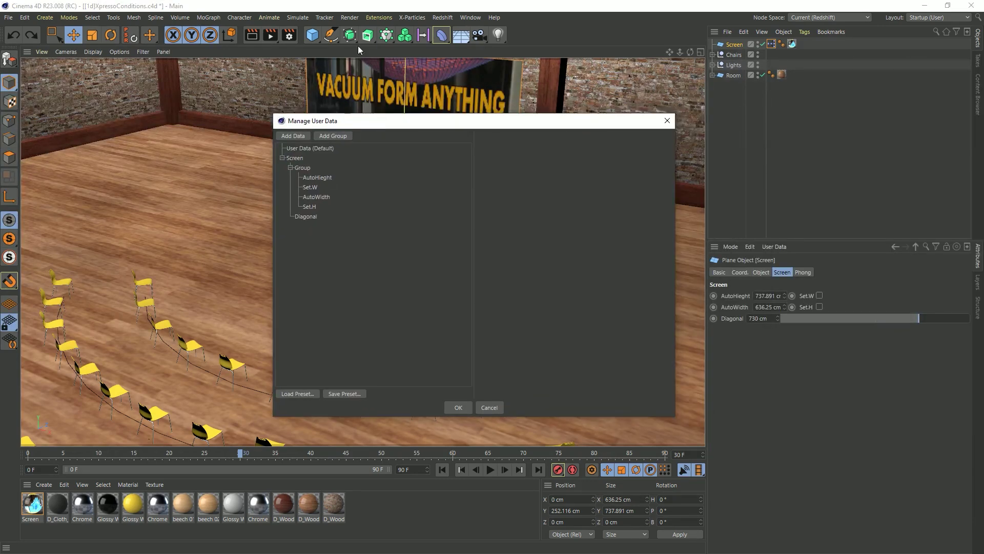
{"action": "left_click", "coordinate": [298, 135]}
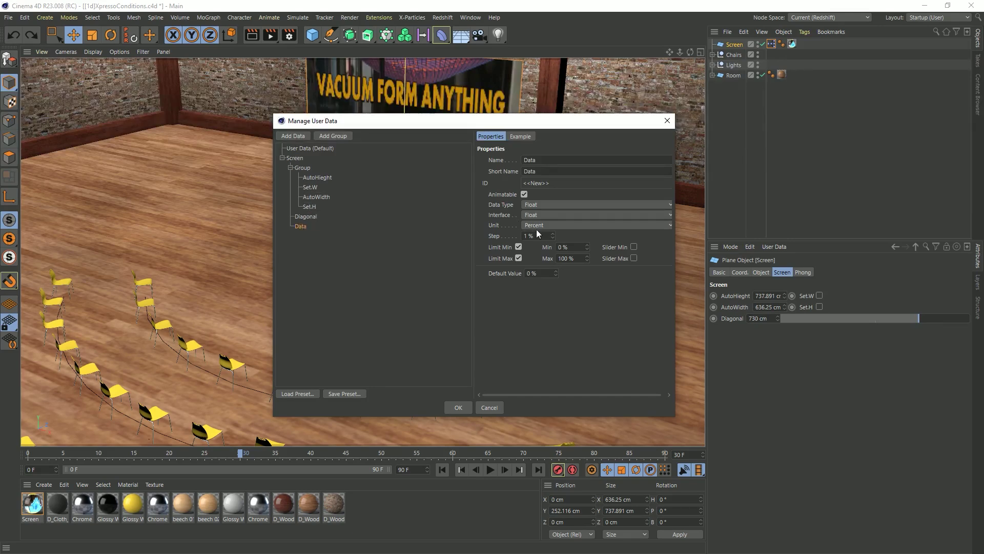
{"action": "left_click_drag", "start_coordinate": [587, 163], "coordinate": [524, 163]}
{"action": "type", "text": "Pivot Point"}
{"action": "key", "text": "Return"}
{"action": "left_click", "coordinate": [466, 409]}
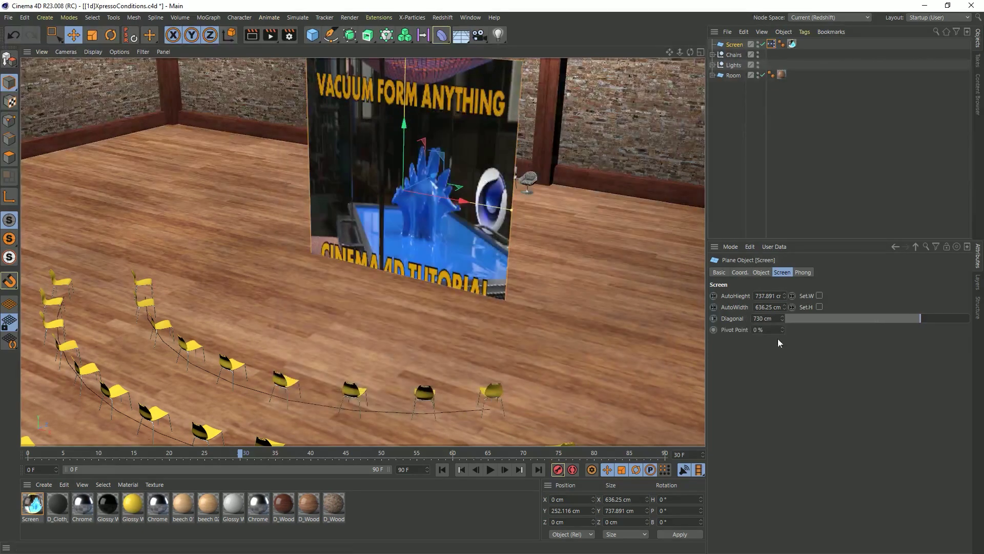
Give the Pivot Point parameter a slider interface, try it at 100 %, and set it to 50 %.
{"action": "right_click", "coordinate": [739, 331]}
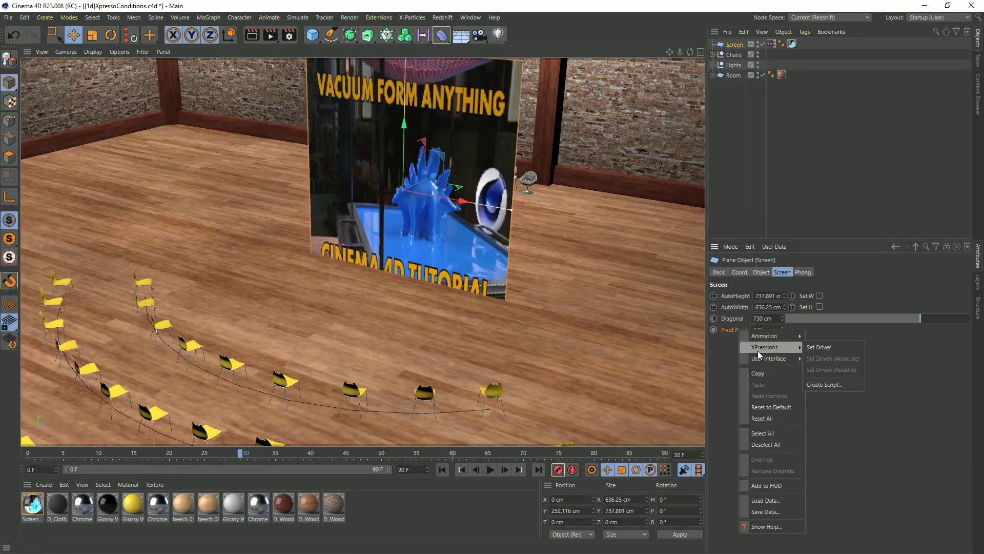
{"action": "mouse_move", "coordinate": [761, 360]}
{"action": "left_click", "coordinate": [841, 418]}
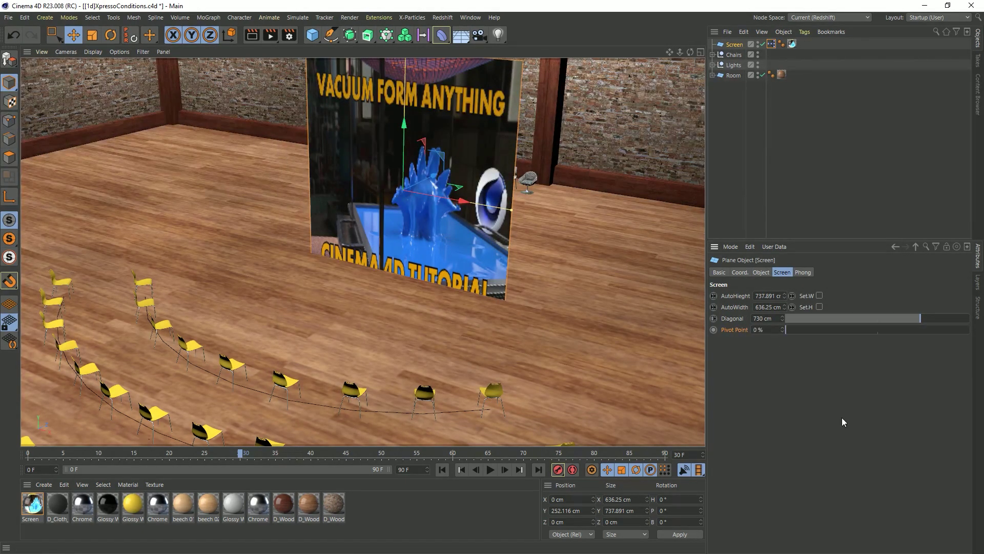
{"action": "left_click_drag", "start_coordinate": [813, 331], "coordinate": [972, 333]}
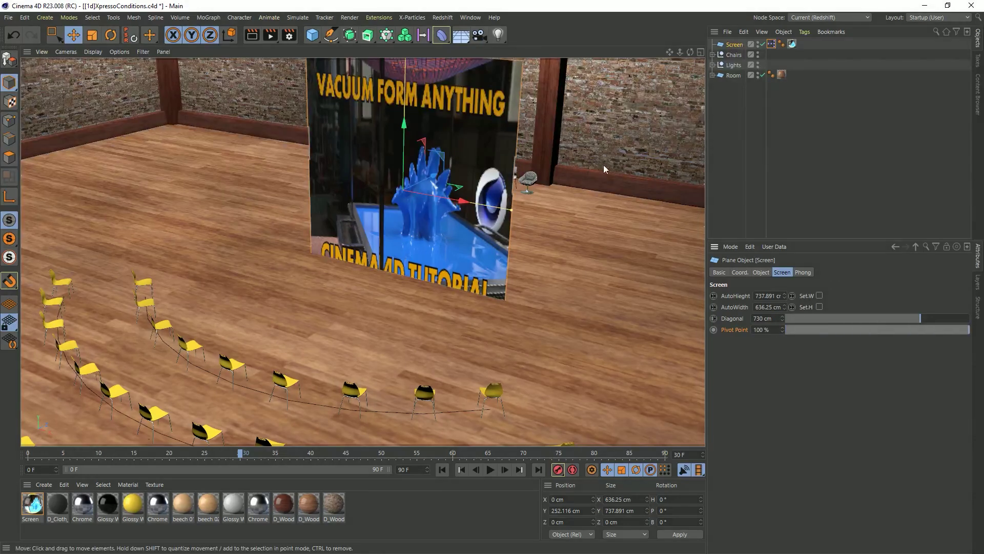
{"action": "left_click", "coordinate": [879, 332]}
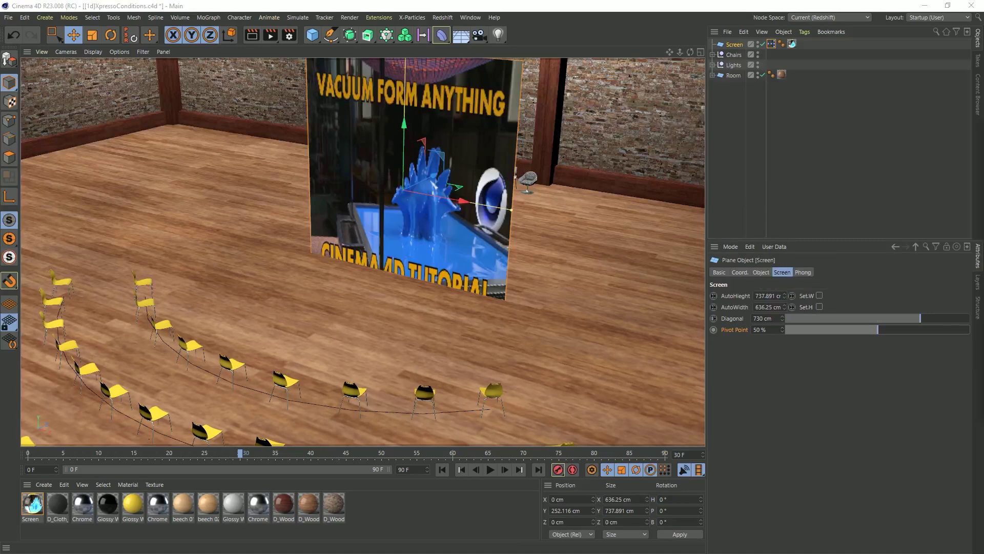
Add another user data entry to the Screen plane and open its Data Type choices.
{"action": "left_click_drag", "start_coordinate": [898, 143], "coordinate": [367, 136]}
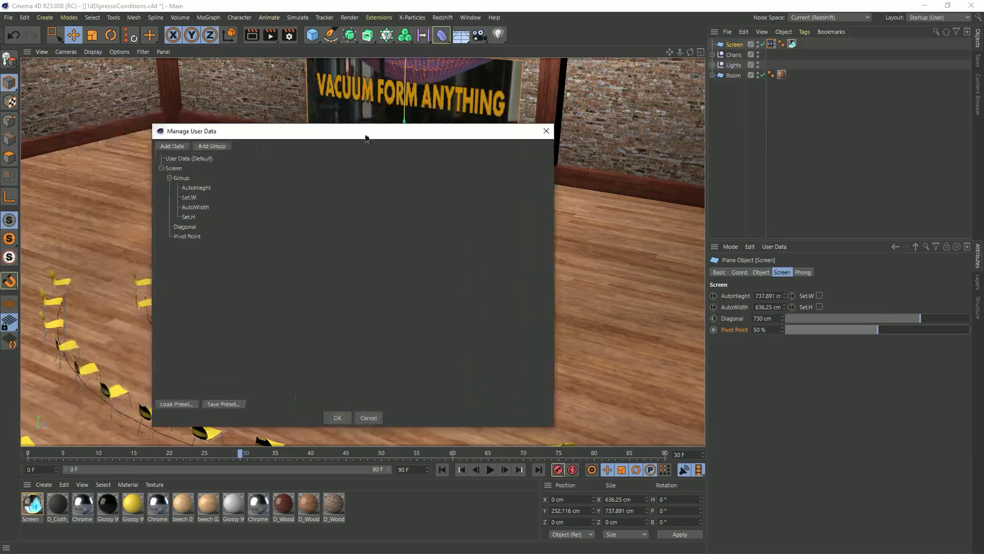
{"action": "left_click", "coordinate": [174, 146]}
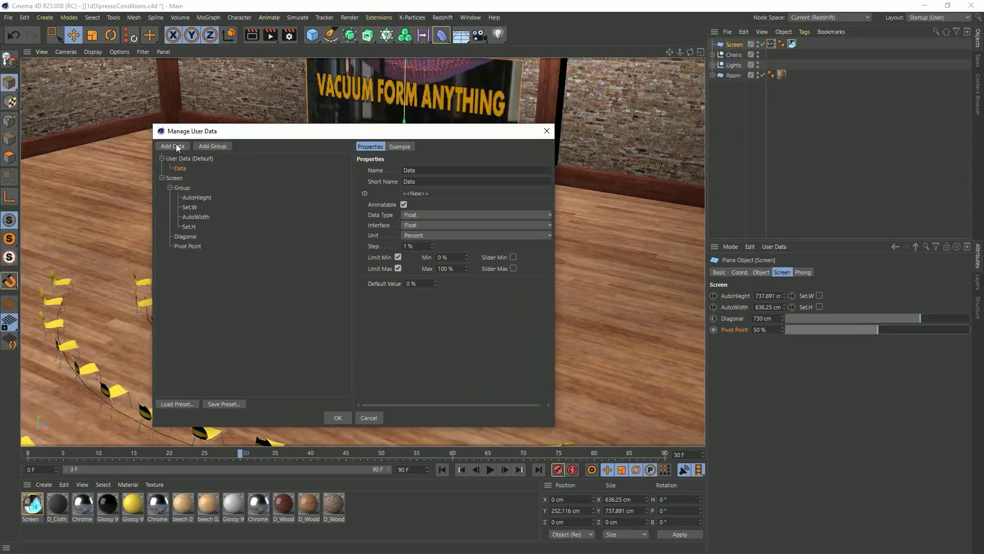
{"action": "left_click", "coordinate": [418, 217]}
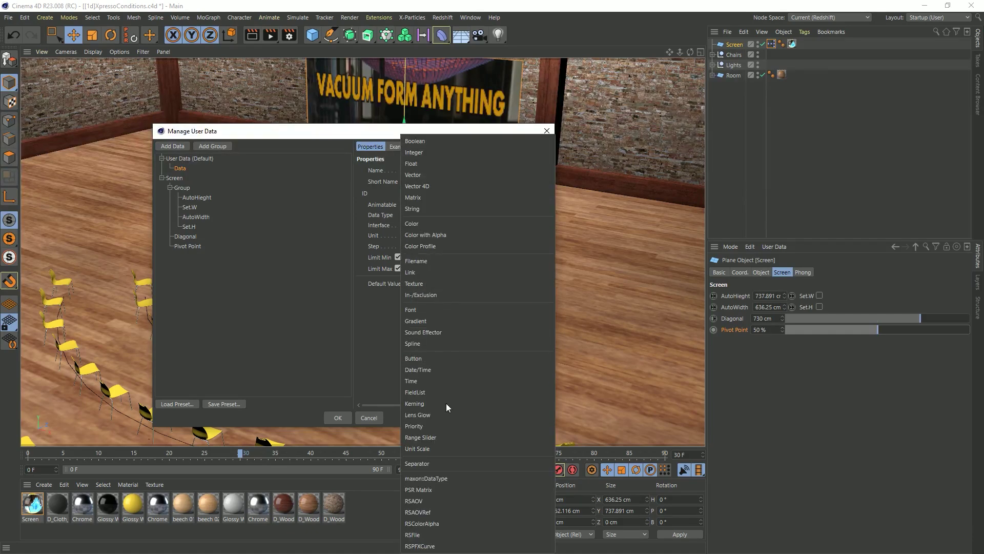
Add an unnamed Separator user data entry between Diagonal and Pivot Point on the Screen object, and save the scene.
{"action": "left_click", "coordinate": [444, 463]}
{"action": "left_click_drag", "start_coordinate": [209, 170], "coordinate": [210, 242]}
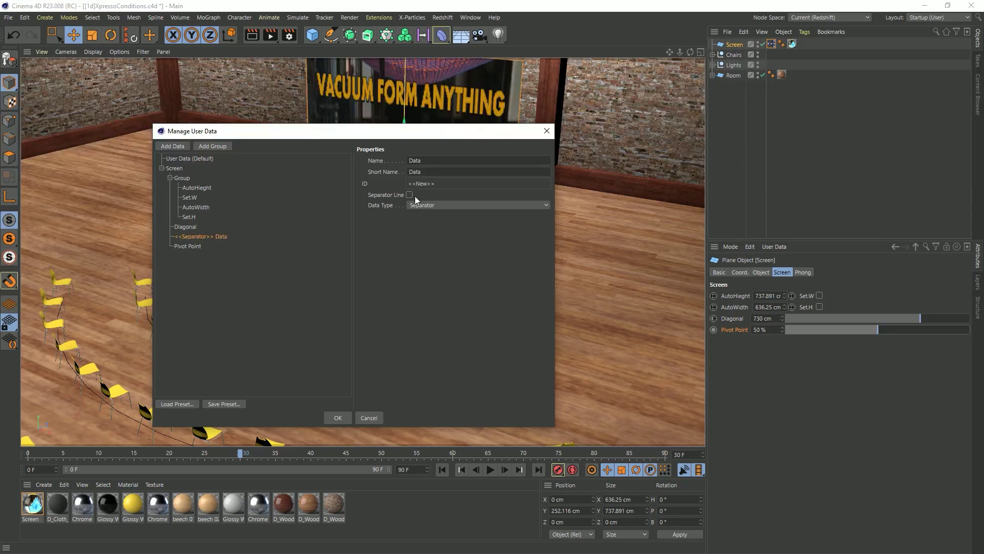
{"action": "double_click", "coordinate": [438, 158]}
{"action": "key", "text": "BackSpace"}
{"action": "left_click", "coordinate": [336, 417]}
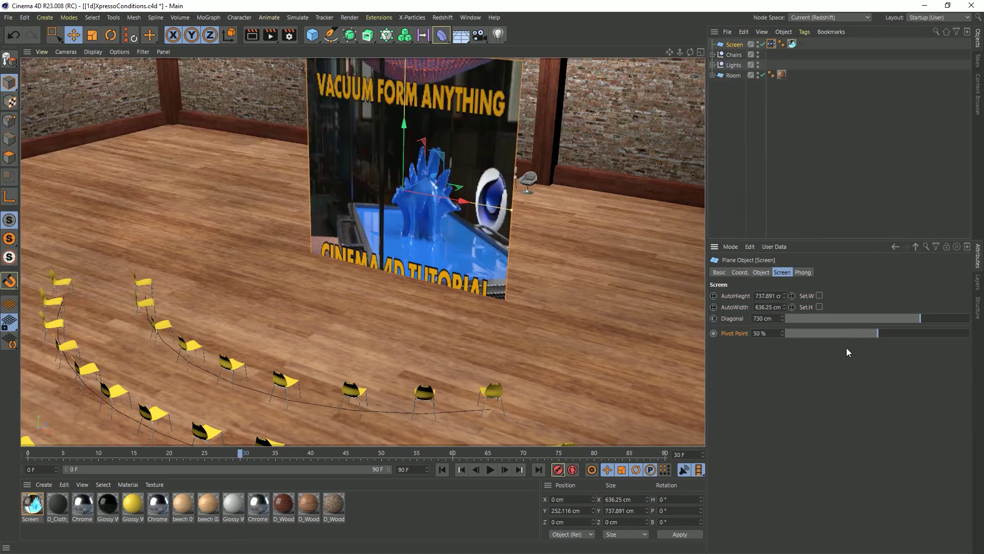
{"action": "key", "text": "ctrl+s"}
{"action": "double_click", "coordinate": [778, 47]}
{"action": "left_click_drag", "start_coordinate": [760, 36], "coordinate": [477, 23]}
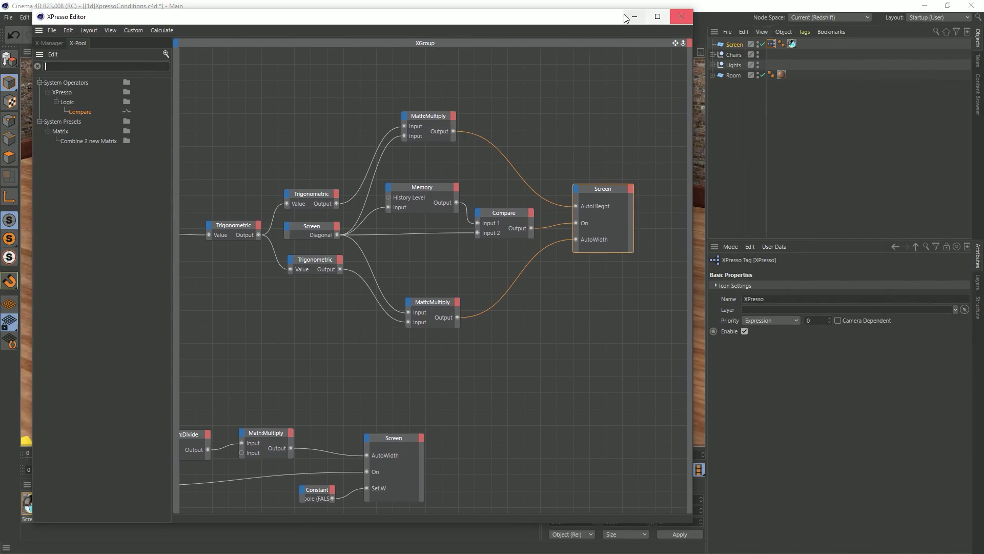
{"action": "left_click_drag", "start_coordinate": [607, 14], "coordinate": [601, 128]}
{"action": "left_click", "coordinate": [678, 129]}
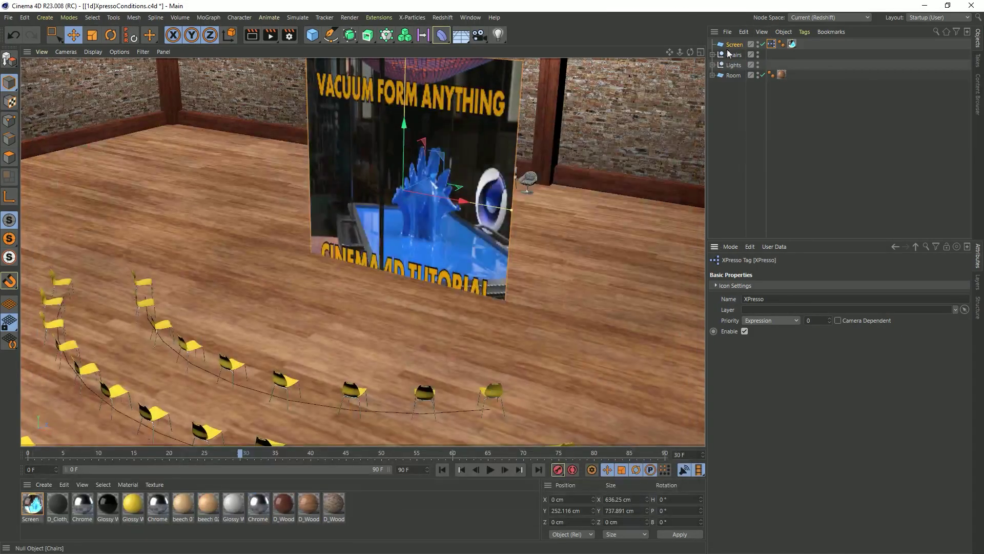
{"action": "left_click", "coordinate": [733, 46]}
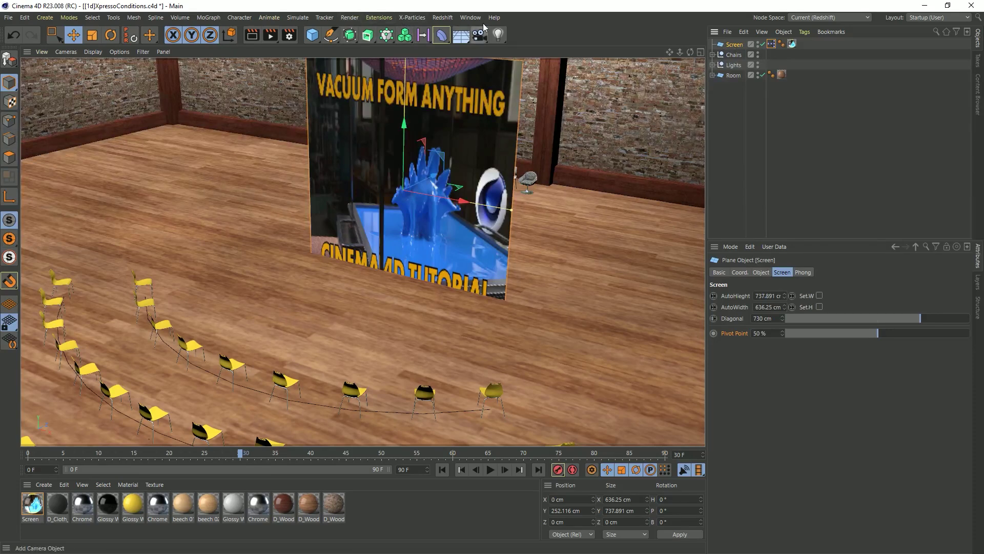
Add a MoGraph Plain effector and make it a child of the Screen object.
{"action": "left_click", "coordinate": [386, 35]}
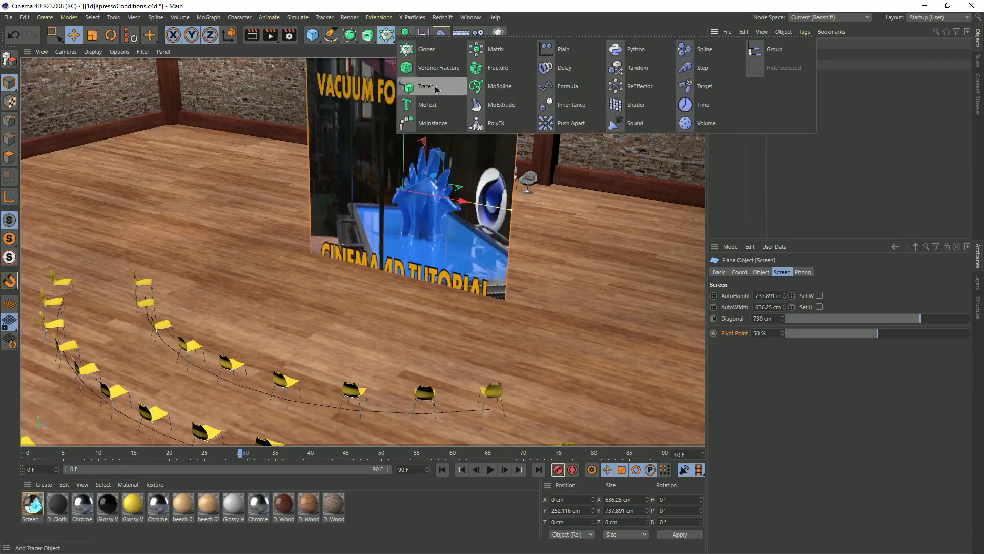
{"action": "left_click", "coordinate": [563, 49]}
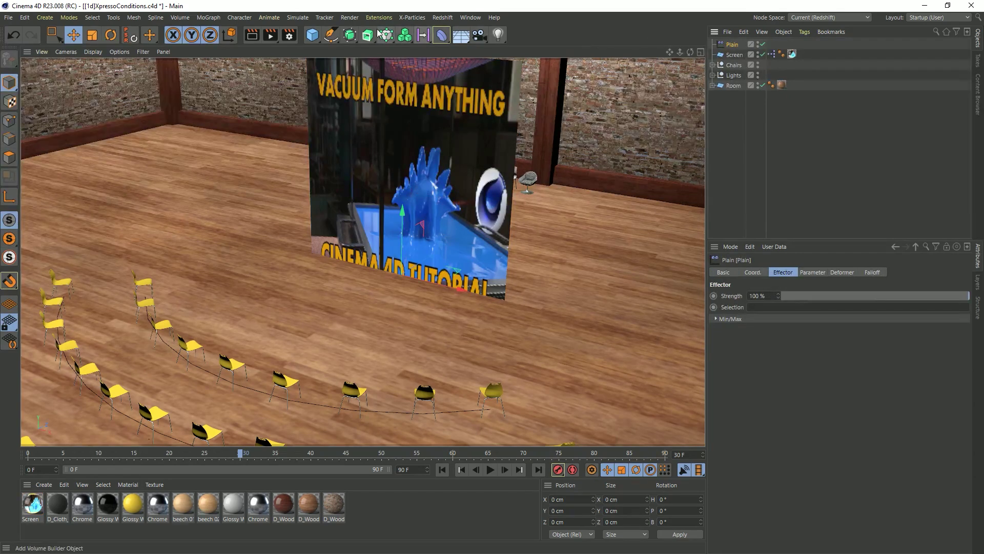
{"action": "left_click_drag", "start_coordinate": [729, 45], "coordinate": [732, 57]}
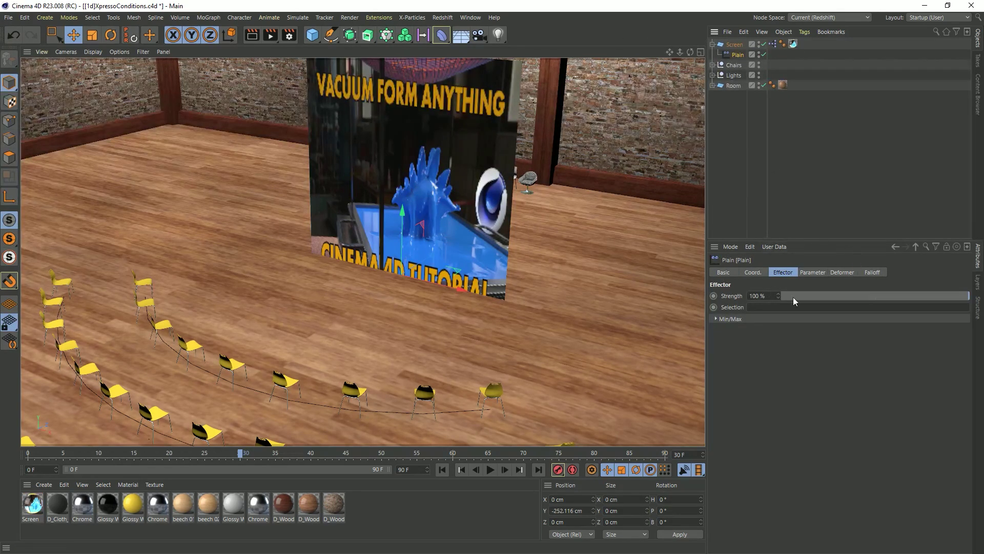
Set the Plain effector's deformation to Point and its P.Y position offset to 351 cm.
{"action": "left_click", "coordinate": [842, 272]}
{"action": "left_click", "coordinate": [773, 295]}
{"action": "left_click", "coordinate": [775, 329]}
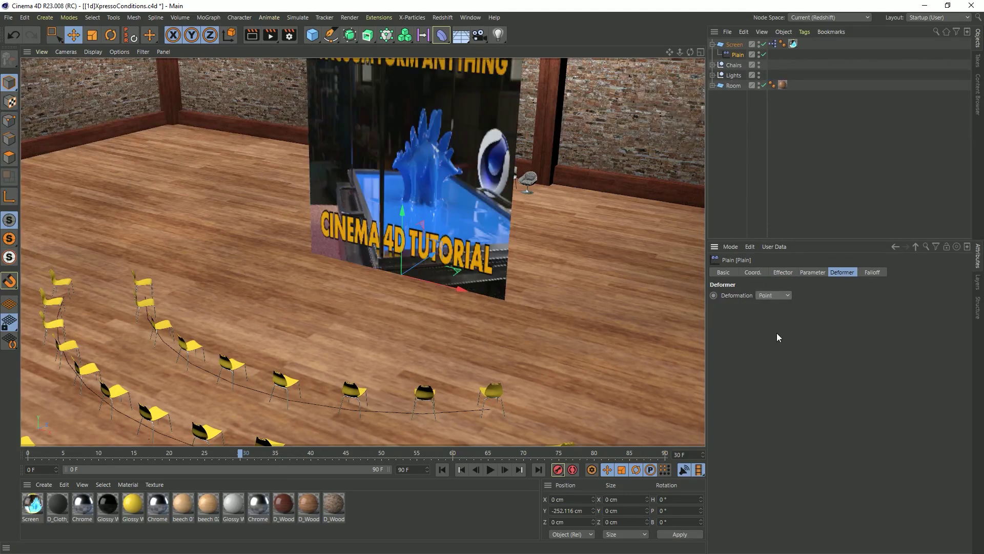
{"action": "left_click", "coordinate": [815, 274]}
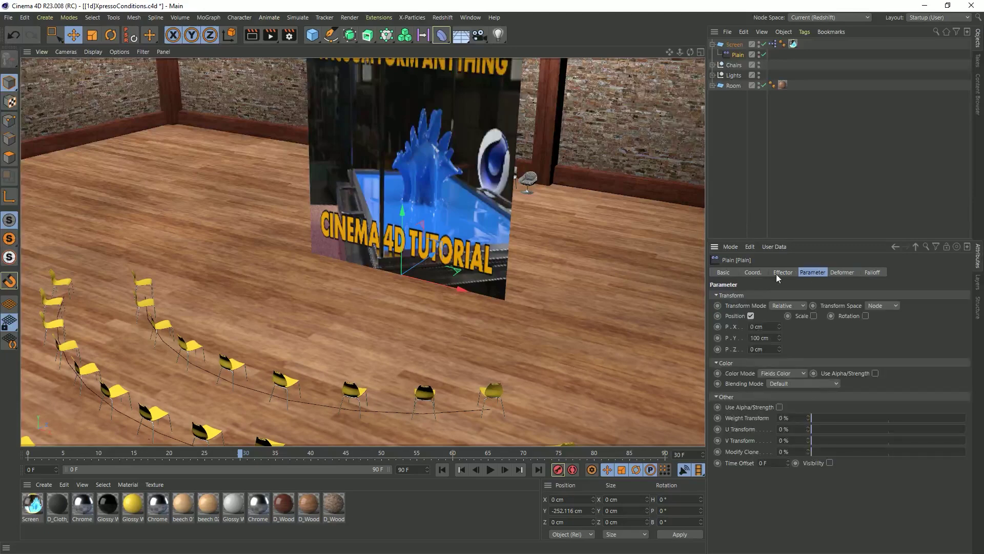
{"action": "left_click_drag", "start_coordinate": [778, 339], "coordinate": [779, 338]}
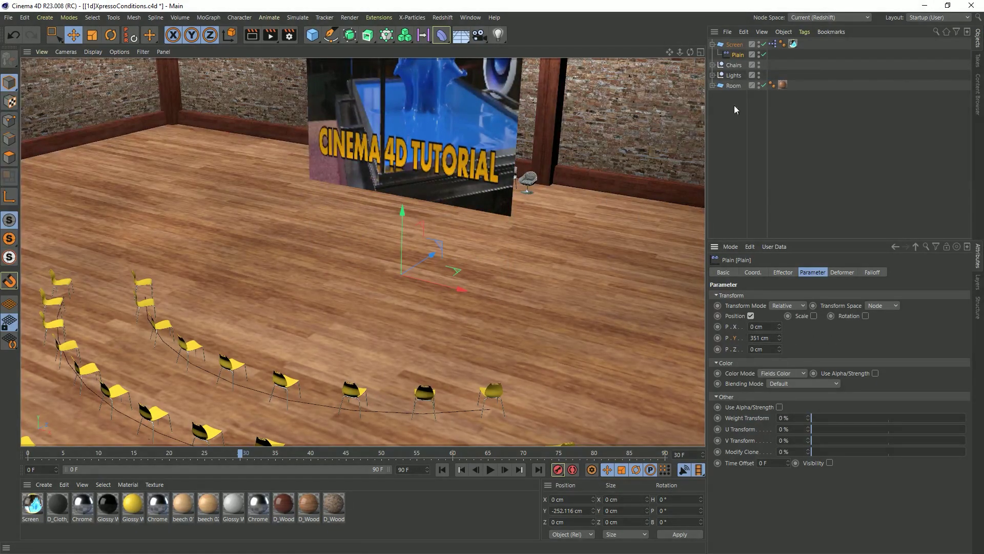
Add the Plain effector to the Screen's XPresso graph as a node with a P.Y input below the Height and Width node.
{"action": "left_click", "coordinate": [775, 45]}
{"action": "double_click", "coordinate": [778, 44]}
{"action": "left_click_drag", "start_coordinate": [777, 42], "coordinate": [476, 34]}
{"action": "middle_click_drag", "start_coordinate": [520, 245], "coordinate": [519, 68], "text": "alt"}
{"action": "middle_click_drag", "start_coordinate": [476, 347], "coordinate": [583, 124], "text": "alt"}
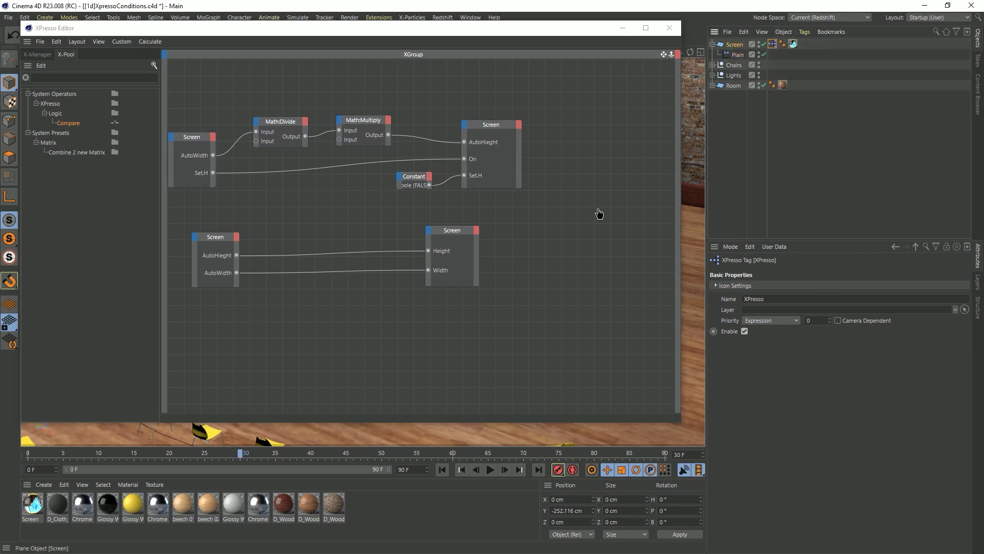
{"action": "left_click_drag", "start_coordinate": [730, 54], "coordinate": [480, 371]}
{"action": "left_click", "coordinate": [744, 55]}
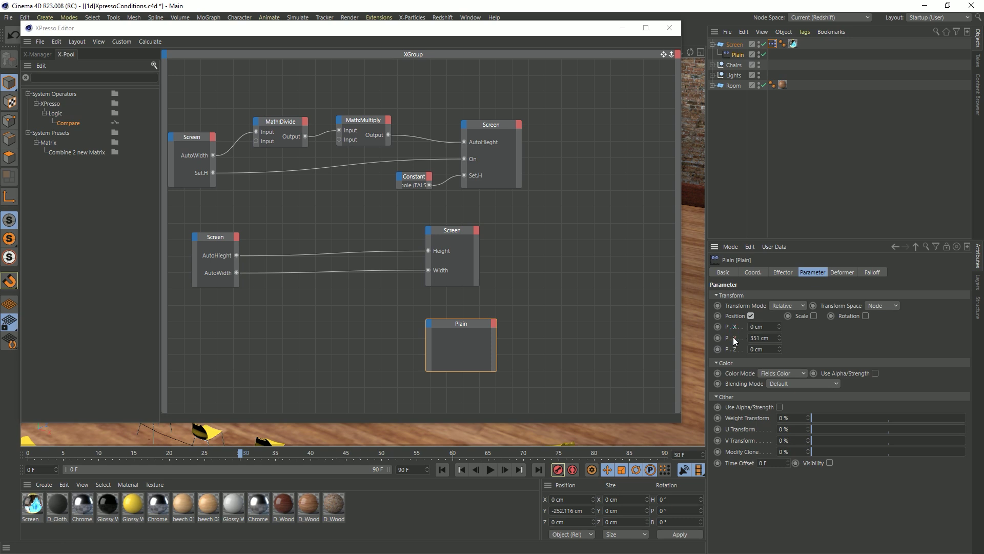
{"action": "left_click_drag", "start_coordinate": [734, 337], "coordinate": [433, 352]}
{"action": "double_click", "coordinate": [470, 351]}
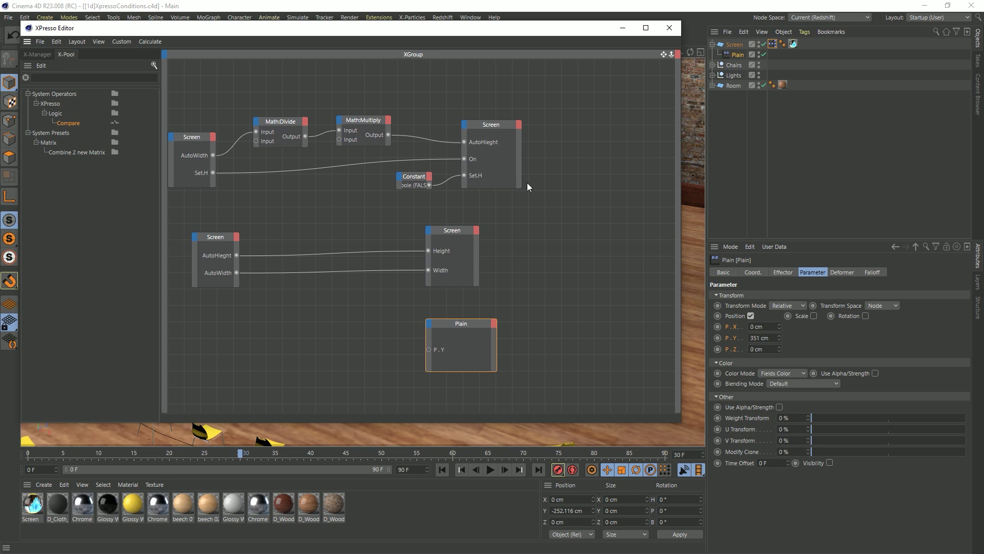
Add a Pivot Point output to the lower source Screen node and duplicate the Math:Multiply node beside the Plain node.
{"action": "left_click", "coordinate": [735, 44]}
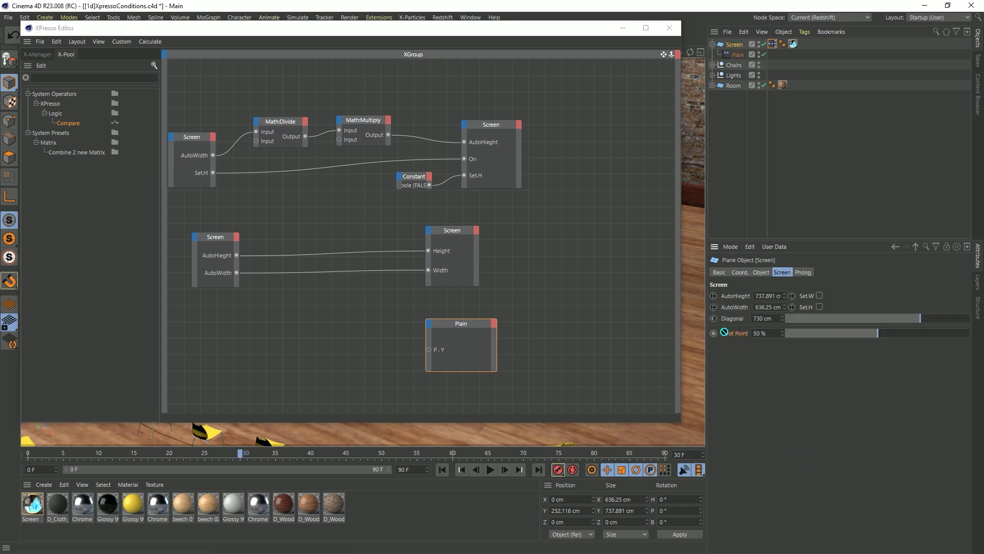
{"action": "left_click_drag", "start_coordinate": [240, 288], "coordinate": [239, 281]}
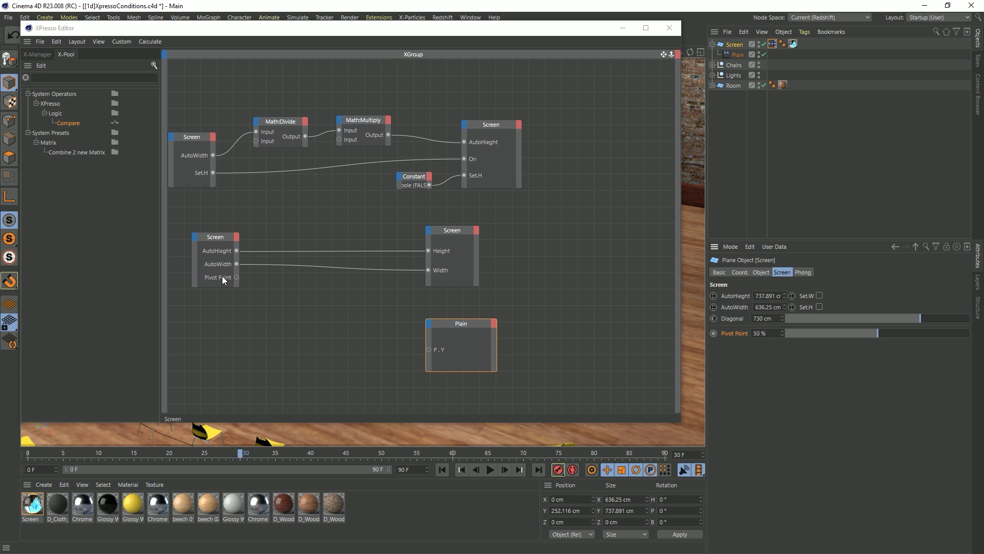
{"action": "left_click", "coordinate": [357, 121]}
{"action": "left_click_drag", "start_coordinate": [356, 121], "coordinate": [314, 324], "text": "ctrl"}
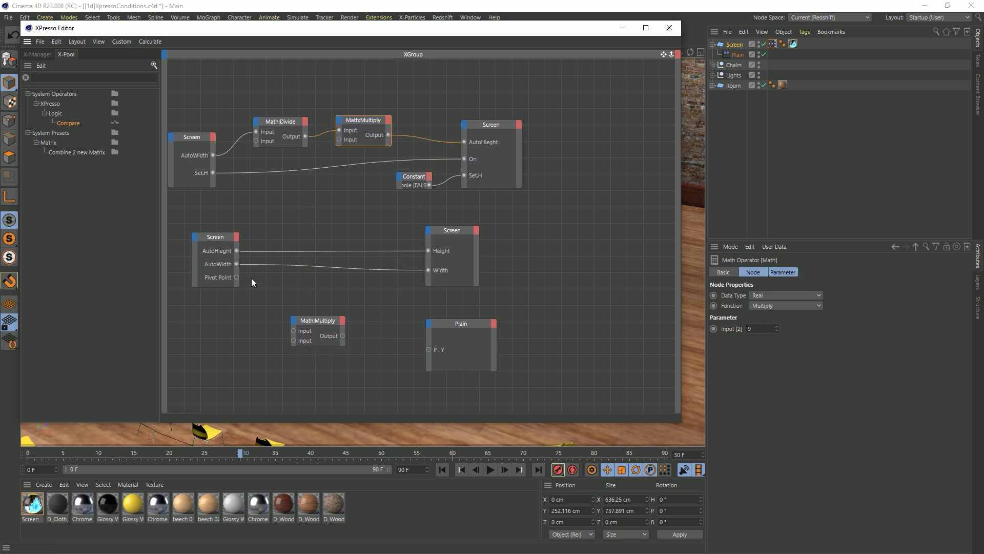
Connect AutoHieght and Pivot Point to the duplicated Math:Multiply node's inputs, and its output to the Plain node's P.Y.
{"action": "left_click_drag", "start_coordinate": [237, 251], "coordinate": [294, 330]}
{"action": "left_click_drag", "start_coordinate": [237, 278], "coordinate": [293, 340]}
{"action": "left_click", "coordinate": [318, 322]}
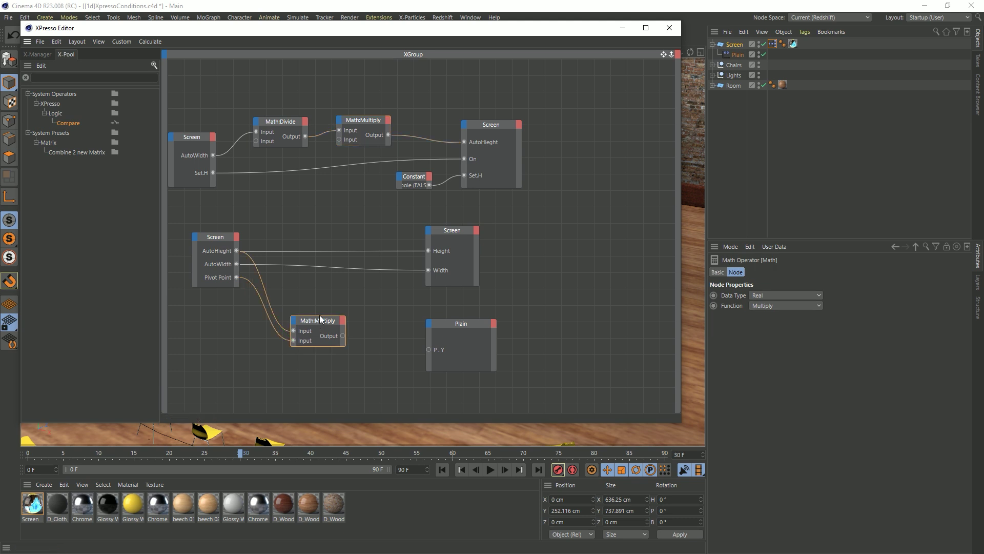
{"action": "left_click_drag", "start_coordinate": [342, 336], "coordinate": [429, 349]}
Test the Screen object's controls by moving Pivot Point to 0%, setting Diagonal to 454 cm, and returning Pivot Point to 50%.
{"action": "left_click_drag", "start_coordinate": [561, 28], "coordinate": [536, 460]}
{"action": "left_click", "coordinate": [740, 45]}
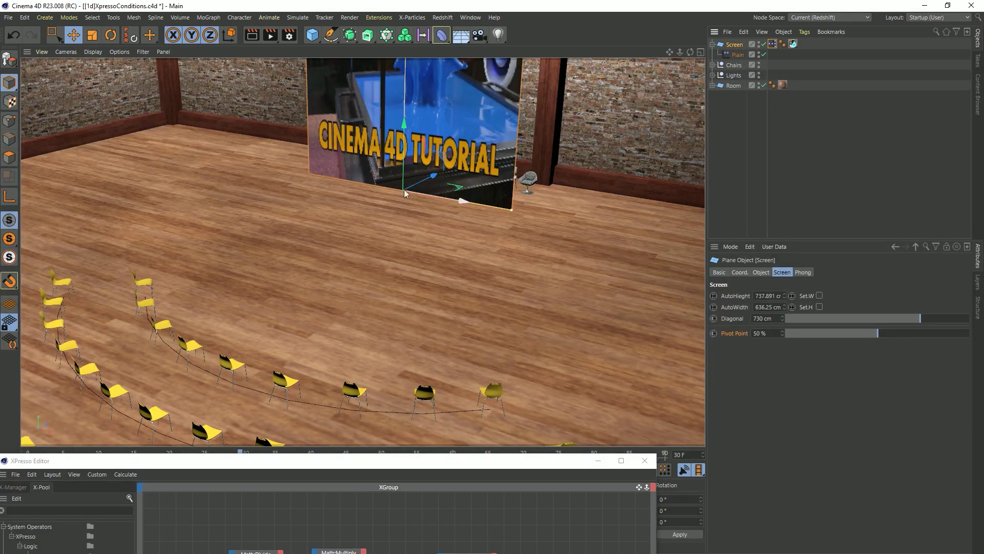
{"action": "left_click_drag", "start_coordinate": [874, 336], "coordinate": [771, 355]}
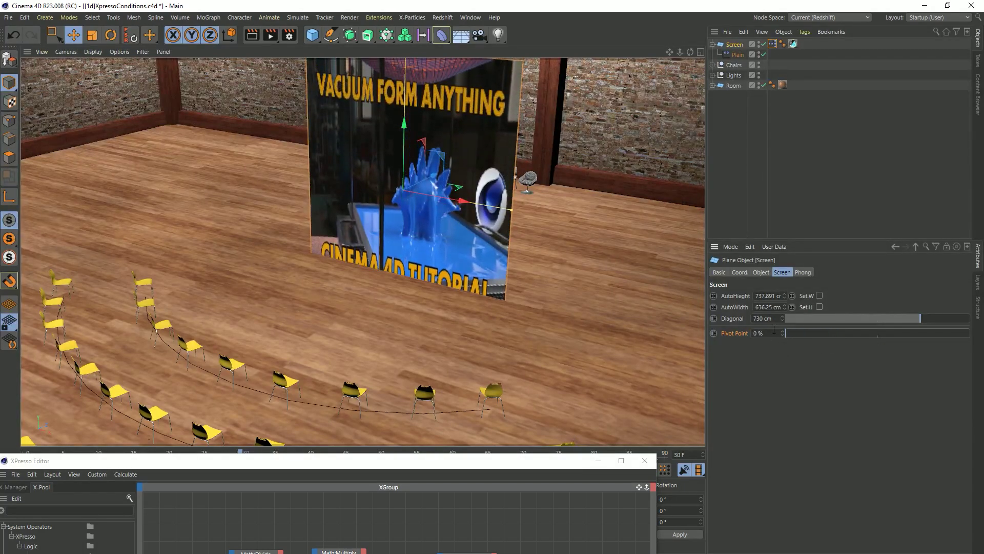
{"action": "double_click", "coordinate": [777, 296]}
{"action": "left_click_drag", "start_coordinate": [831, 319], "coordinate": [871, 325]}
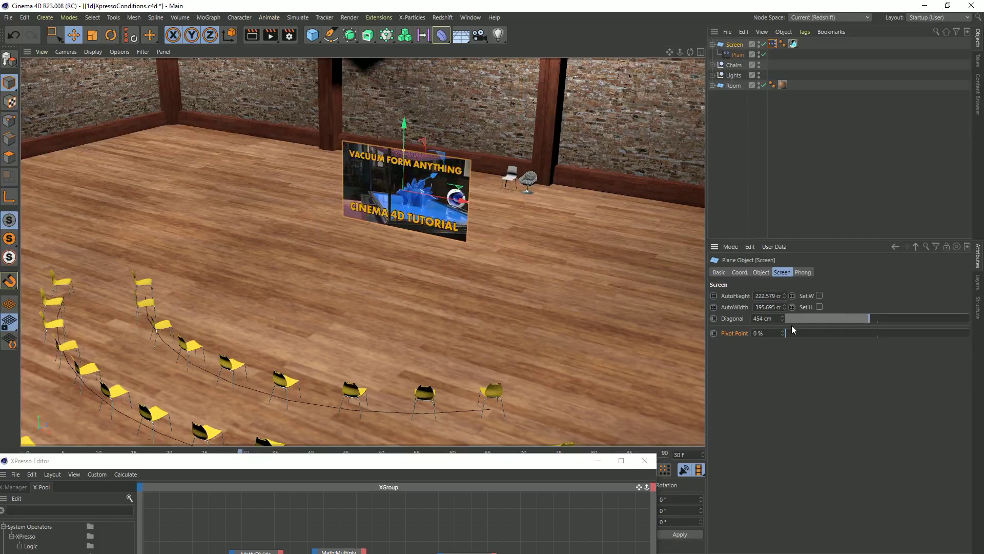
{"action": "left_click_drag", "start_coordinate": [794, 337], "coordinate": [880, 359]}
Add another Math:Multiply node fed by AutoHieght above the existing one, and set its second input to 0.5.
{"action": "left_click_drag", "start_coordinate": [464, 459], "coordinate": [503, 75]}
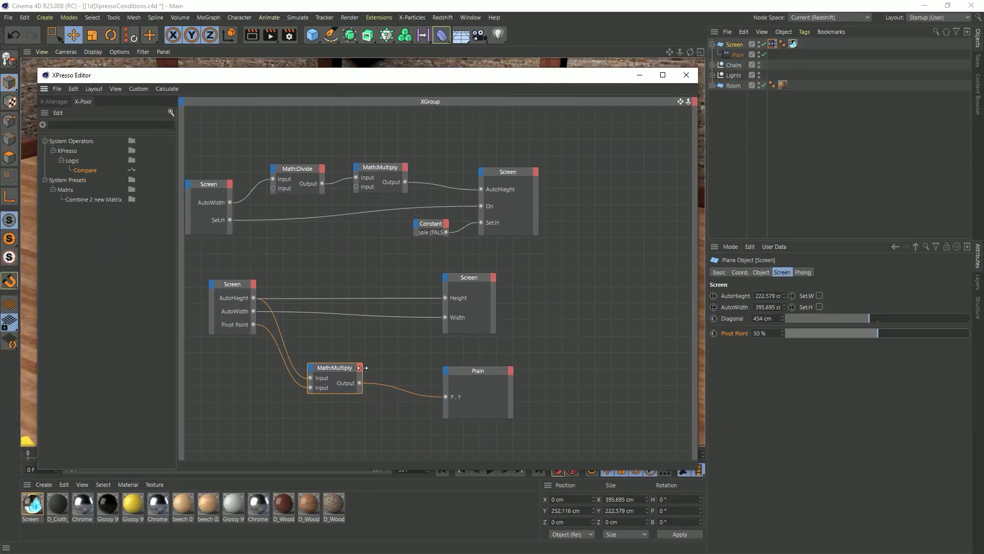
{"action": "left_click_drag", "start_coordinate": [341, 368], "coordinate": [253, 298]}
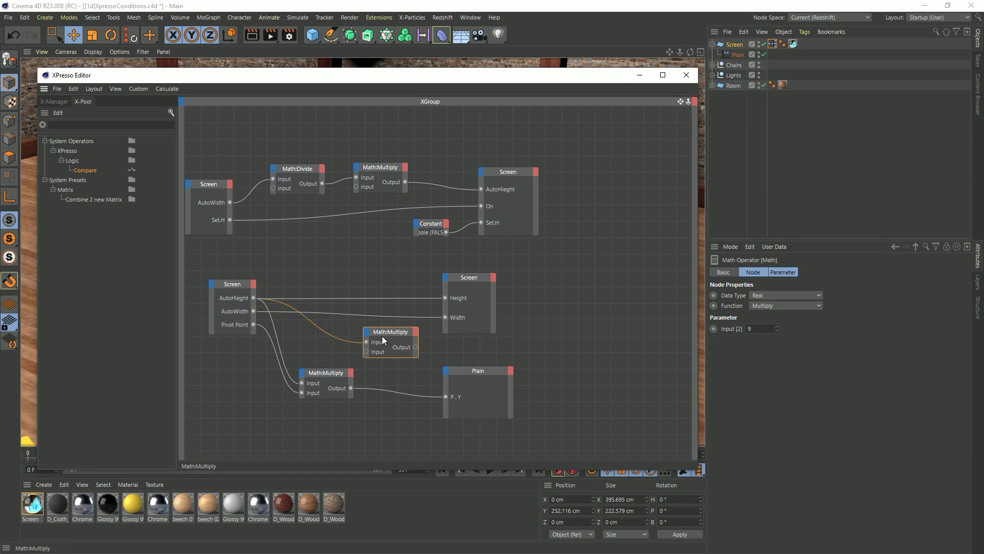
{"action": "left_click_drag", "start_coordinate": [761, 329], "coordinate": [687, 328]}
{"action": "type", "text": ".5"}
{"action": "left_click_drag", "start_coordinate": [396, 333], "coordinate": [334, 334]}
Duplicate the Multiply node as a Math:Add node, feed both Multiply outputs into it, and connect its output to Plain's P.Y.
{"action": "left_click_drag", "start_coordinate": [455, 371], "coordinate": [491, 388]}
{"action": "left_click_drag", "start_coordinate": [333, 334], "coordinate": [416, 348], "text": "ctrl"}
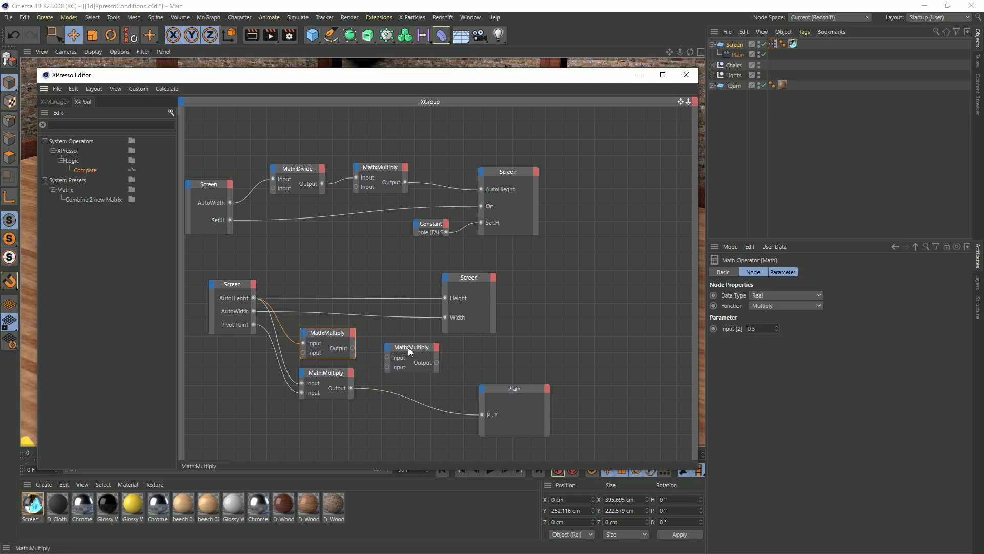
{"action": "left_click", "coordinate": [764, 305]}
{"action": "left_click", "coordinate": [769, 315]}
{"action": "left_click_drag", "start_coordinate": [352, 348], "coordinate": [352, 388]}
{"action": "left_click_drag", "start_coordinate": [437, 362], "coordinate": [482, 414]}
Test the Add node setup by moving the Screen object's Pivot Point to 56%.
{"action": "left_click_drag", "start_coordinate": [510, 79], "coordinate": [428, 428]}
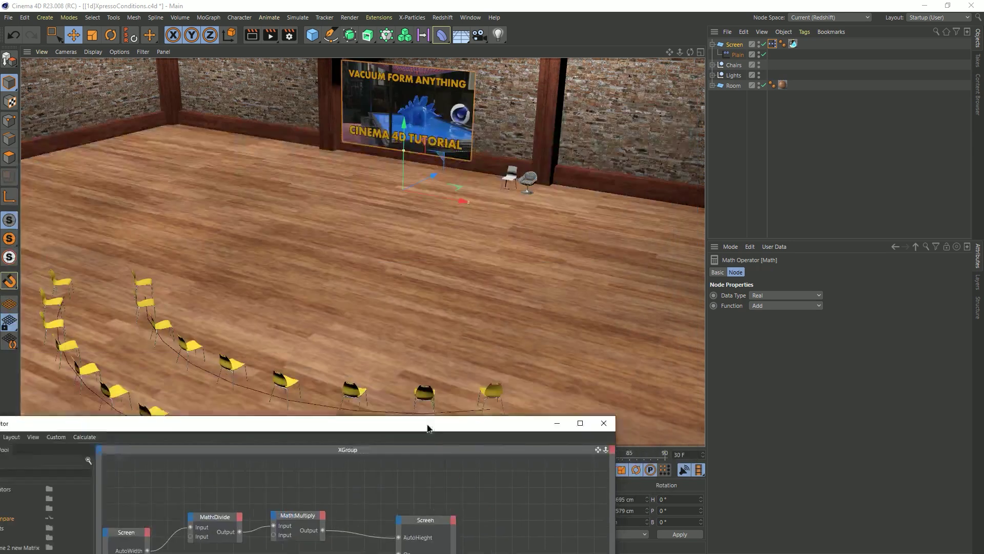
{"action": "left_click", "coordinate": [734, 46]}
{"action": "left_click_drag", "start_coordinate": [862, 338], "coordinate": [889, 336]}
Change the Math:Add node's function to Subtract and swap the two Multiply outputs feeding its inputs.
{"action": "left_click_drag", "start_coordinate": [485, 423], "coordinate": [492, 130]}
{"action": "left_click", "coordinate": [335, 414]}
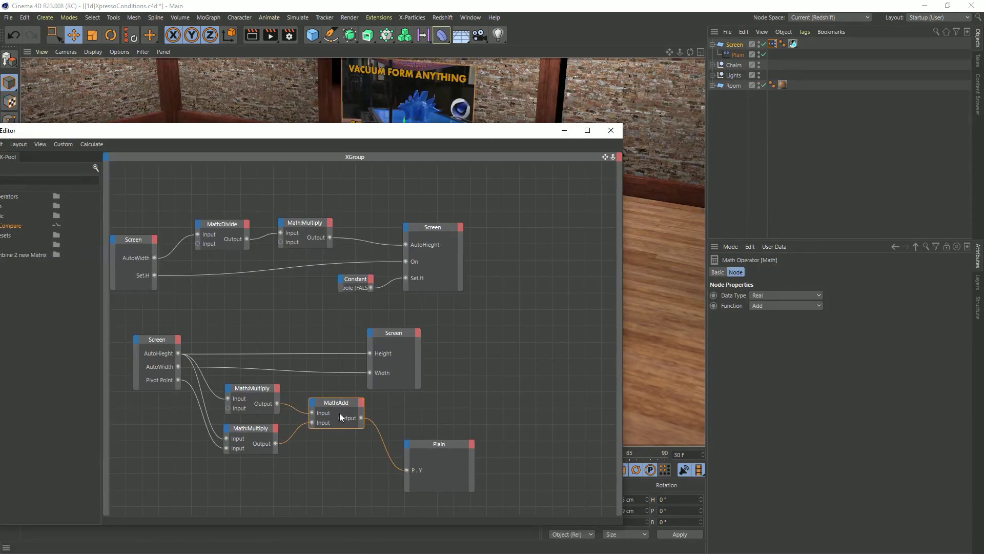
{"action": "left_click", "coordinate": [786, 306]}
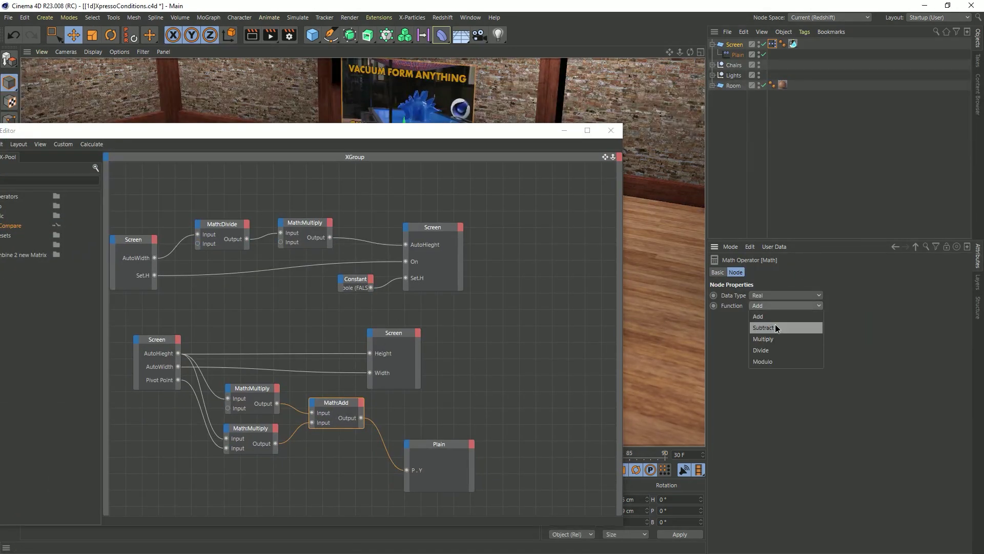
{"action": "left_click", "coordinate": [775, 326]}
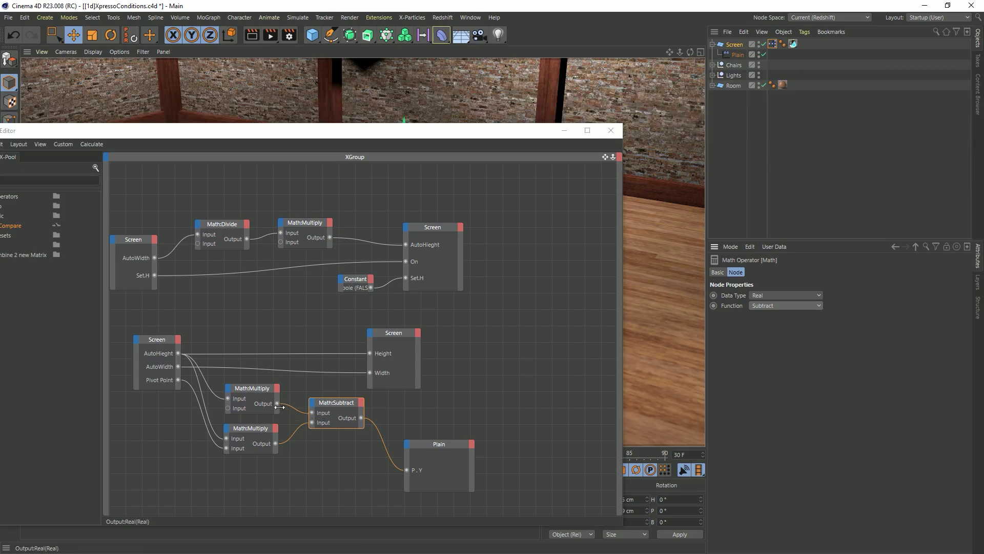
{"action": "left_click_drag", "start_coordinate": [301, 426], "coordinate": [277, 403]}
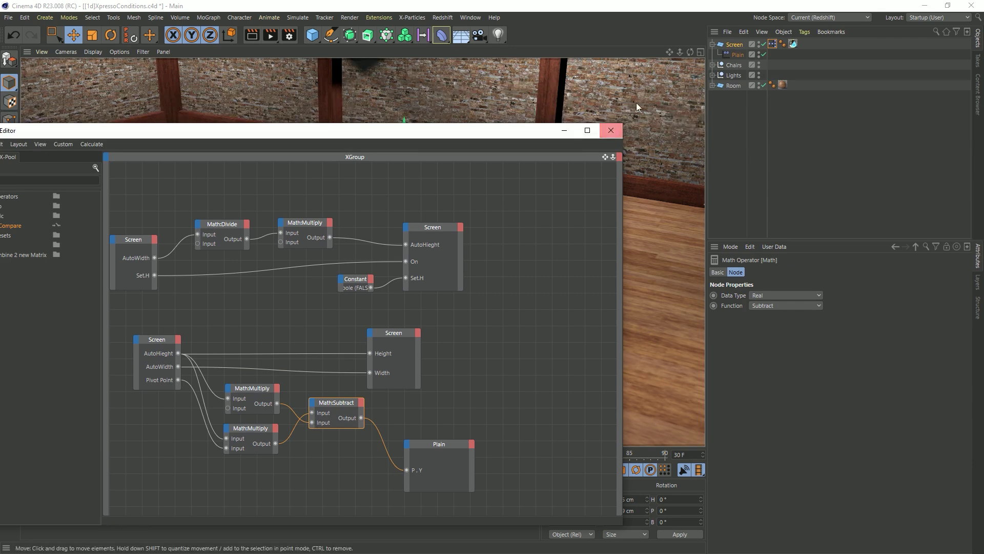
Close the XPresso graph and test the Screen object's Pivot Point by moving it to 100%.
{"action": "left_click", "coordinate": [612, 130]}
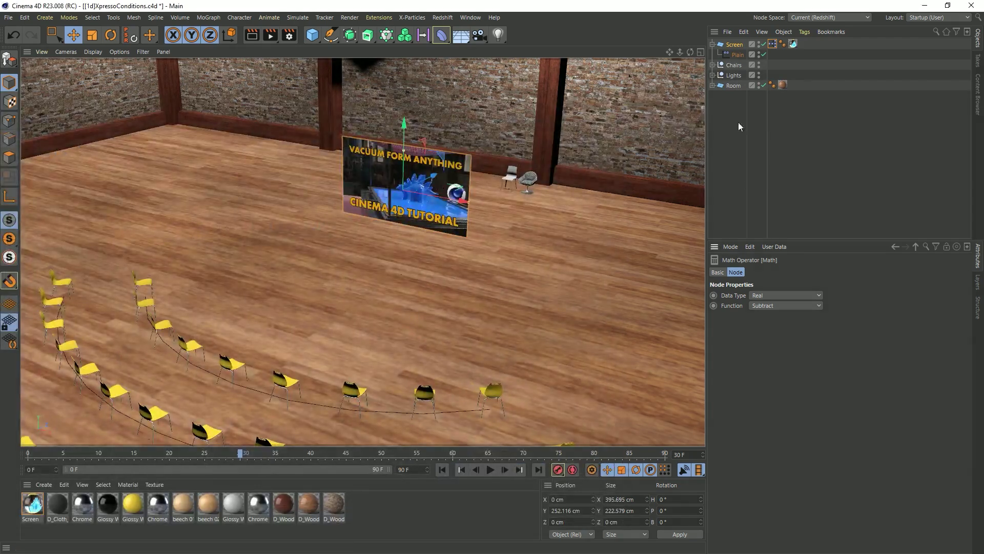
{"action": "left_click", "coordinate": [743, 47]}
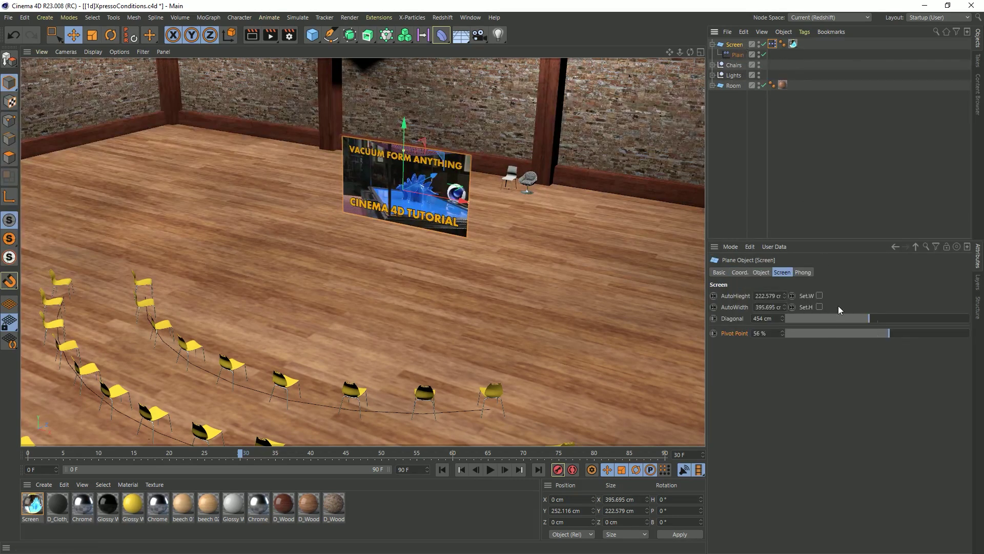
{"action": "left_click", "coordinate": [878, 334]}
{"action": "left_click_drag", "start_coordinate": [878, 341], "coordinate": [972, 343]}
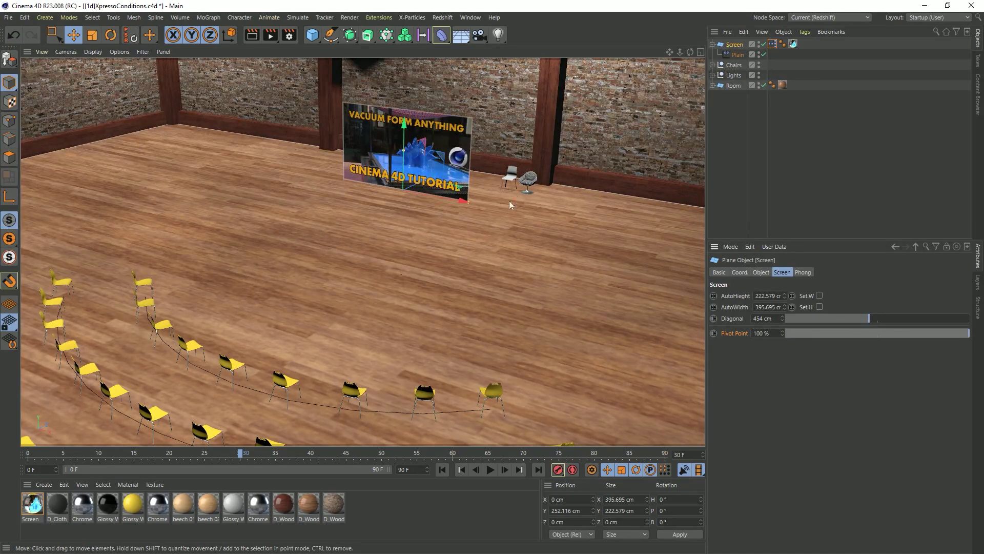
{"action": "left_click_drag", "start_coordinate": [906, 337], "coordinate": [971, 348]}
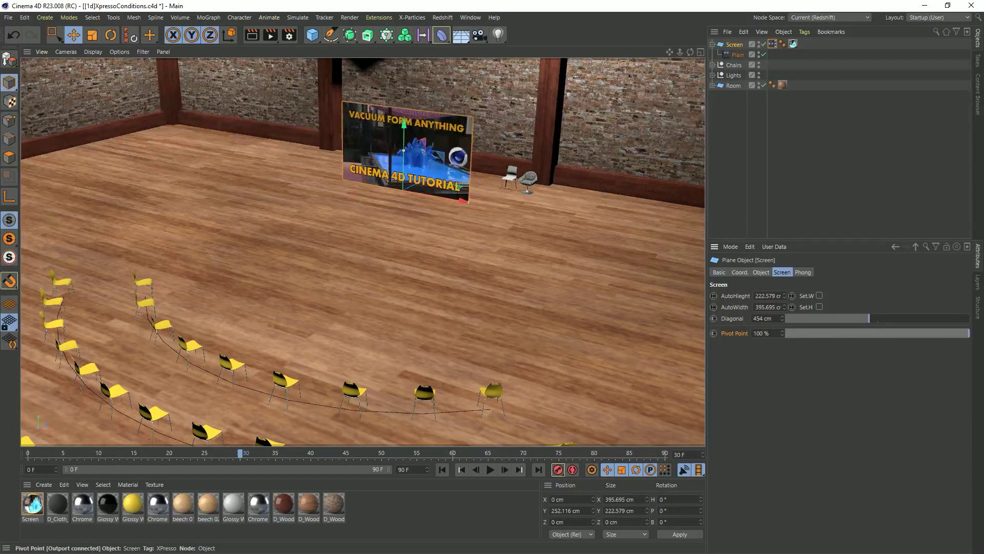
Open the Screen object's XPresso graph and insert a Range Mapper node between Math:Subtract's output and Plain's P.Y input.
{"action": "double_click", "coordinate": [773, 45]}
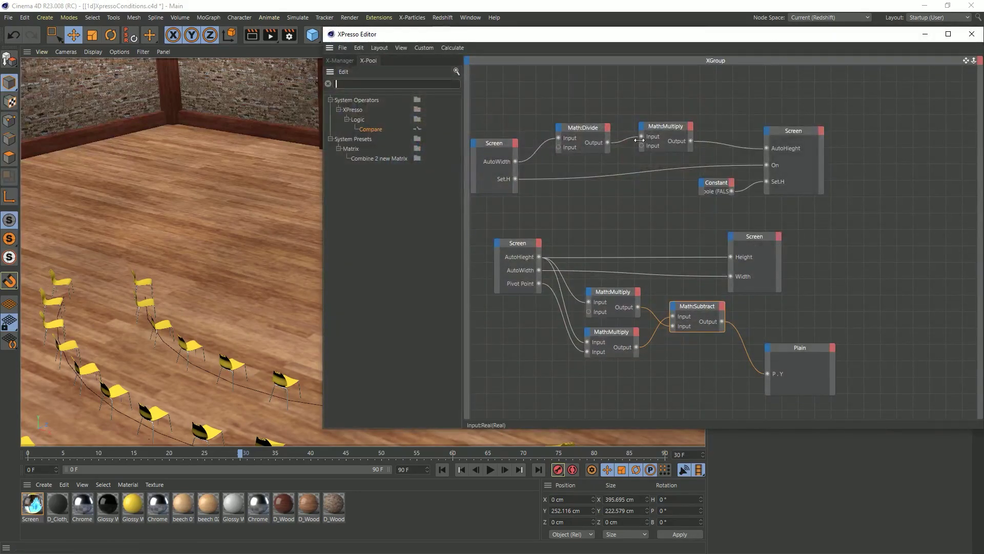
{"action": "left_click_drag", "start_coordinate": [640, 40], "coordinate": [358, 52]}
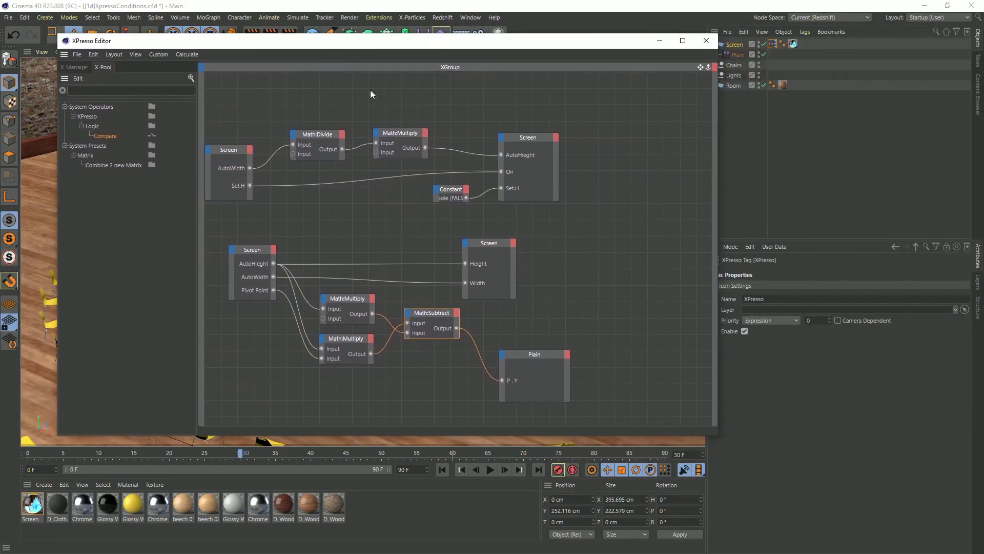
{"action": "left_click_drag", "start_coordinate": [534, 358], "coordinate": [620, 339]}
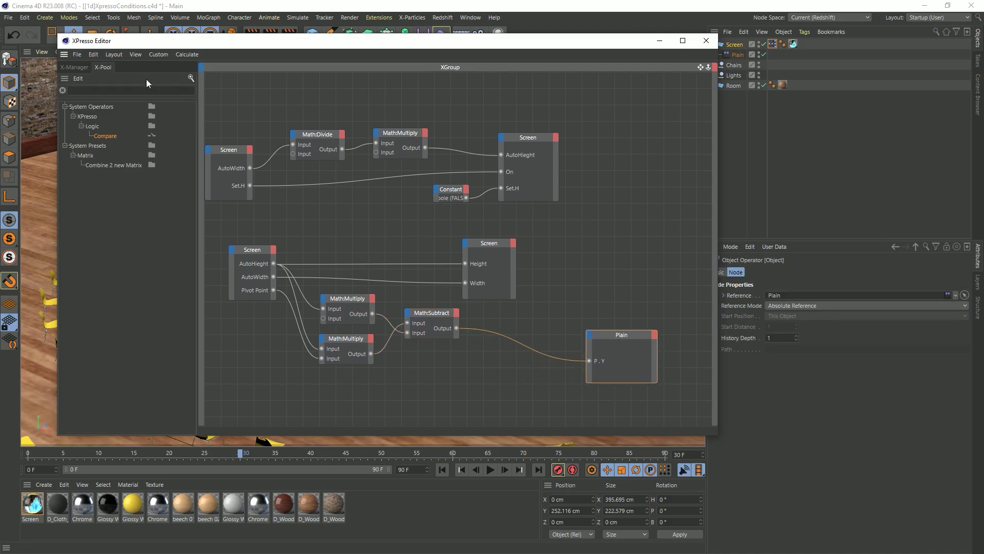
{"action": "type", "text": "rang"}
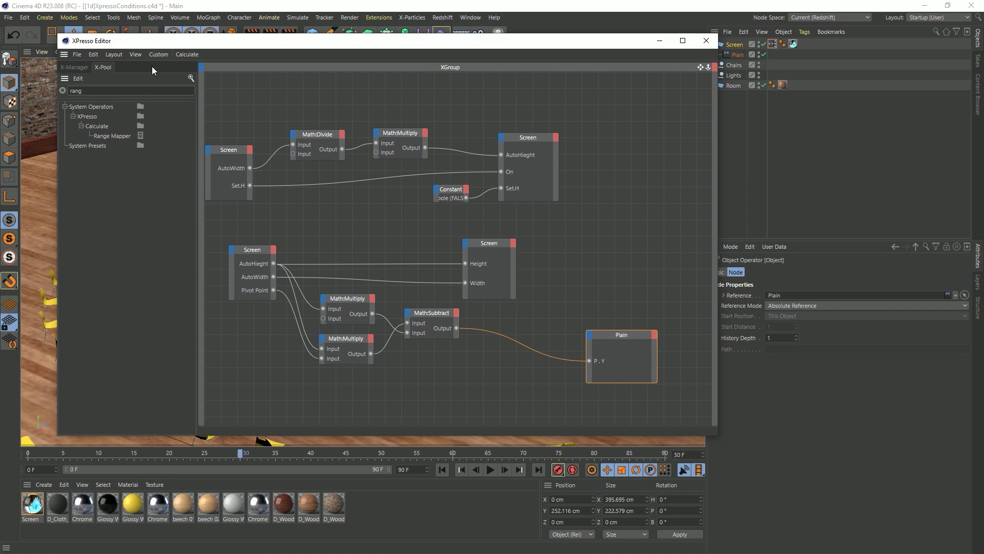
{"action": "left_click_drag", "start_coordinate": [114, 140], "coordinate": [507, 358]}
{"action": "left_click_drag", "start_coordinate": [457, 328], "coordinate": [589, 361]}
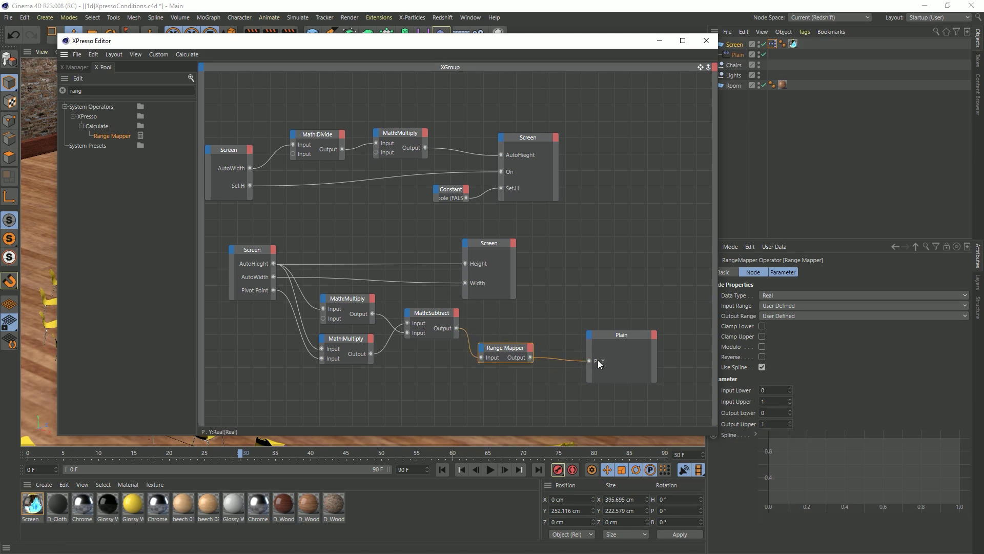
{"action": "left_click_drag", "start_coordinate": [517, 348], "coordinate": [527, 344]}
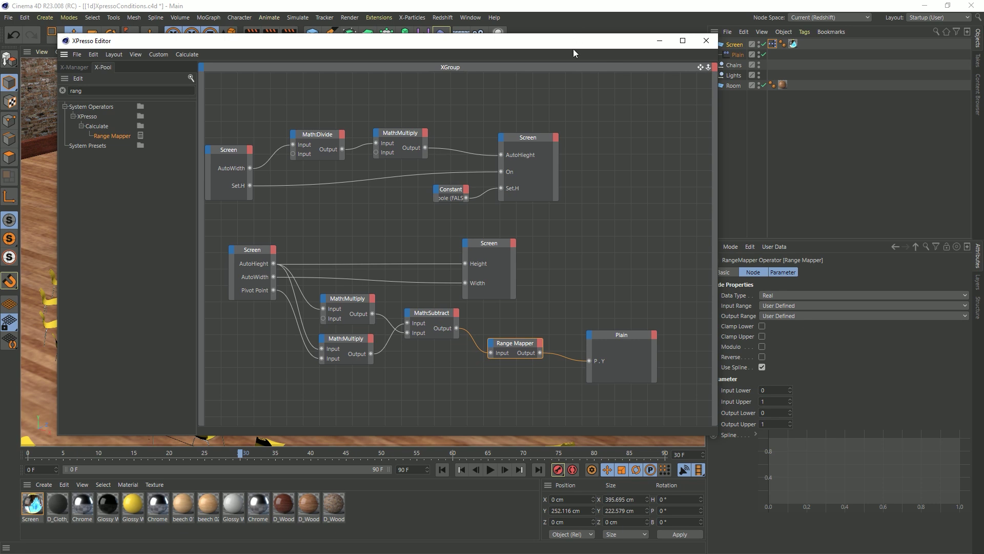
Open the Range Mapper node's Input Lower value for editing.
{"action": "left_click_drag", "start_coordinate": [486, 44], "coordinate": [430, 31]}
{"action": "left_click", "coordinate": [766, 391]}
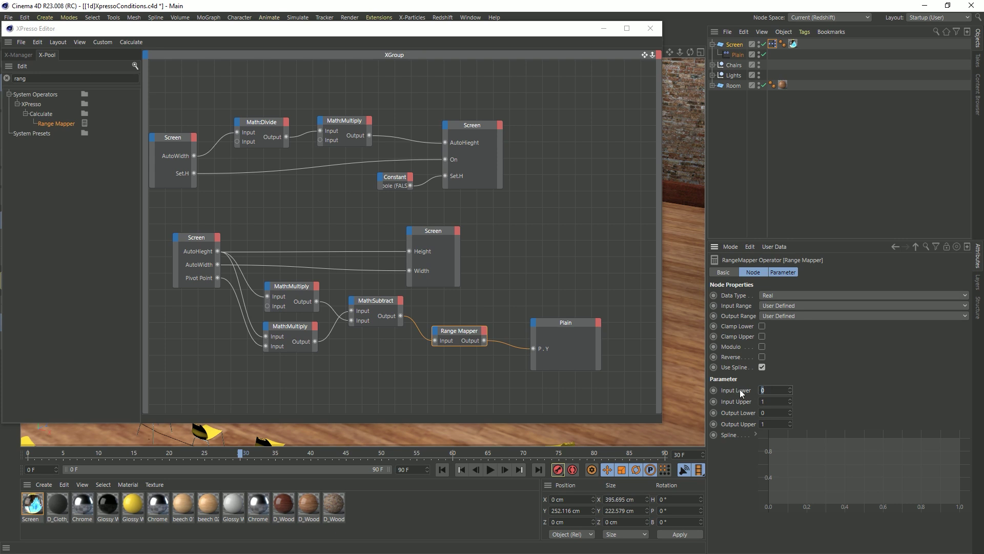
{"action": "left_click", "coordinate": [732, 389]}
Close the XPresso graph and test the Screen object's Pivot Point by moving it to 0%.
{"action": "left_click", "coordinate": [651, 28]}
{"action": "left_click", "coordinate": [737, 48]}
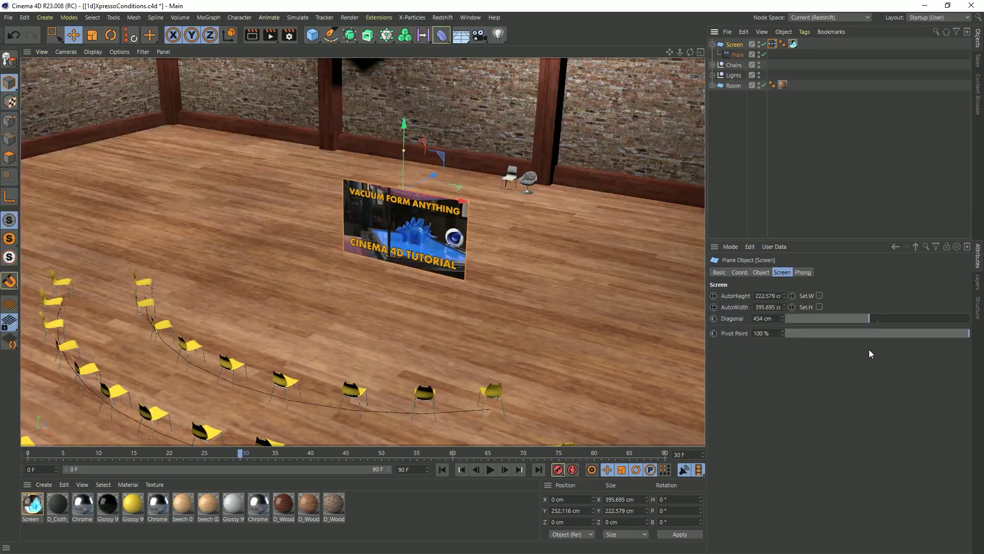
{"action": "left_click_drag", "start_coordinate": [926, 334], "coordinate": [761, 330]}
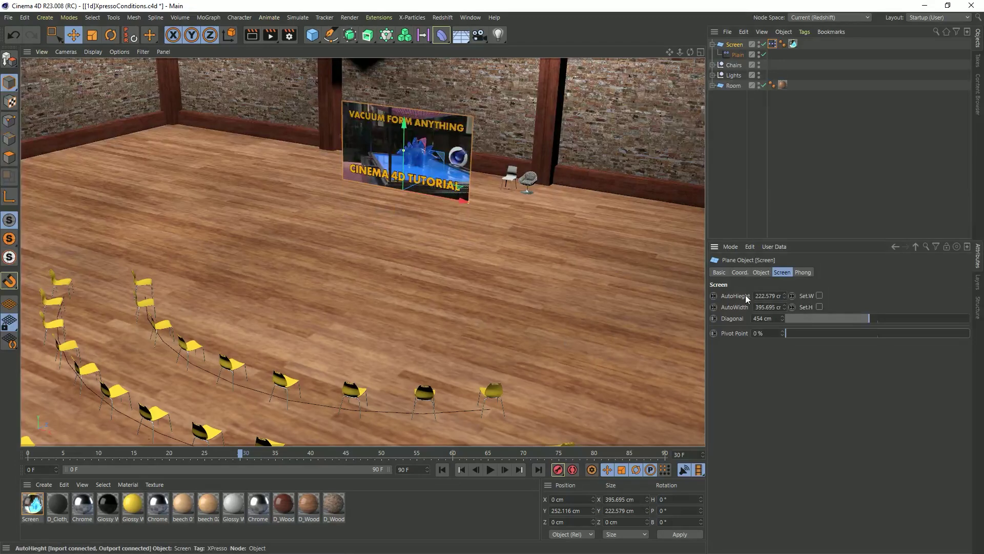
Adjust the Screen object's Diagonal to 574 cm and set its Y position to 0.
{"action": "left_click_drag", "start_coordinate": [867, 320], "coordinate": [895, 320]}
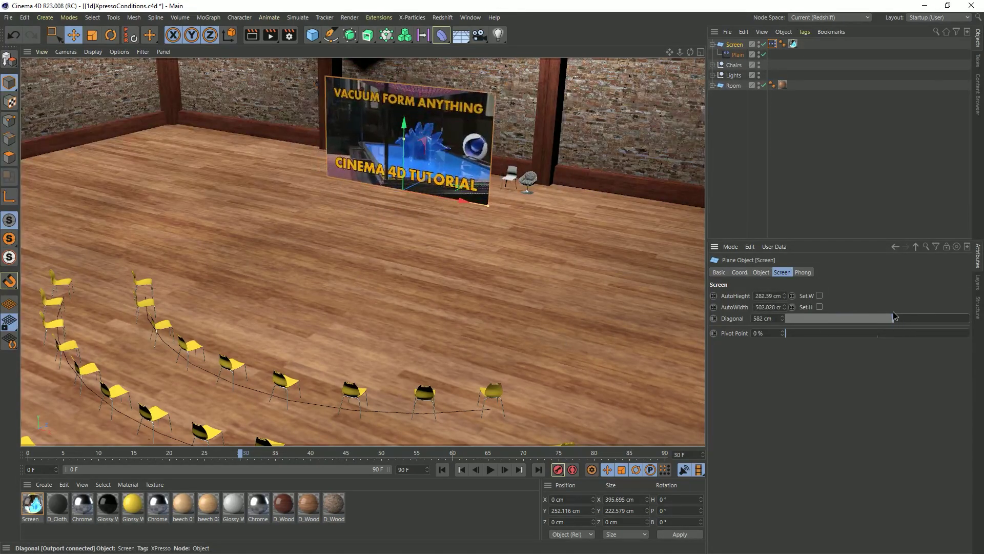
{"action": "left_click", "coordinate": [581, 237]}
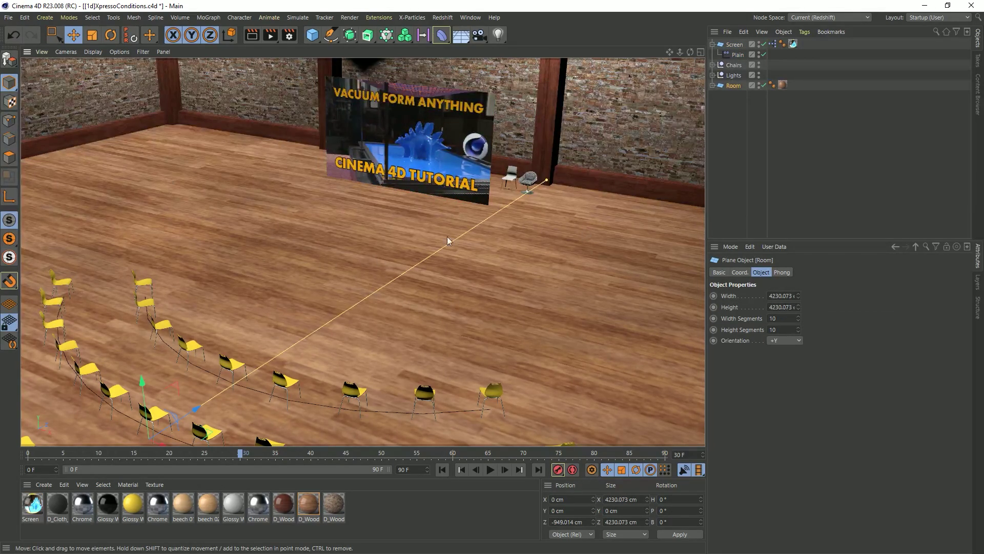
{"action": "left_click", "coordinate": [393, 154]}
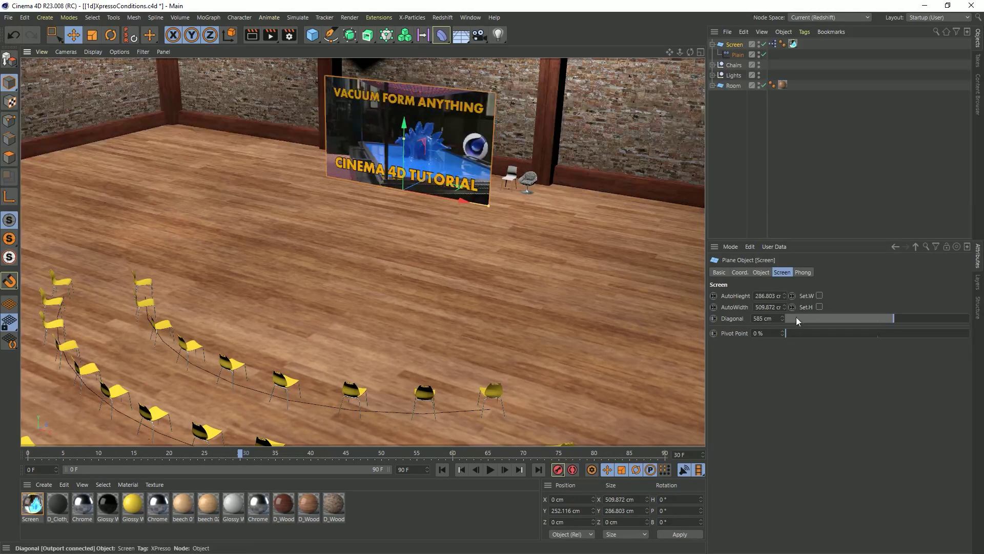
{"action": "mouse_move", "coordinate": [879, 320]}
{"action": "left_mouse_down"}
{"action": "mouse_move", "coordinate": [845, 325]}
{"action": "mouse_move", "coordinate": [891, 325]}
{"action": "left_mouse_up"}
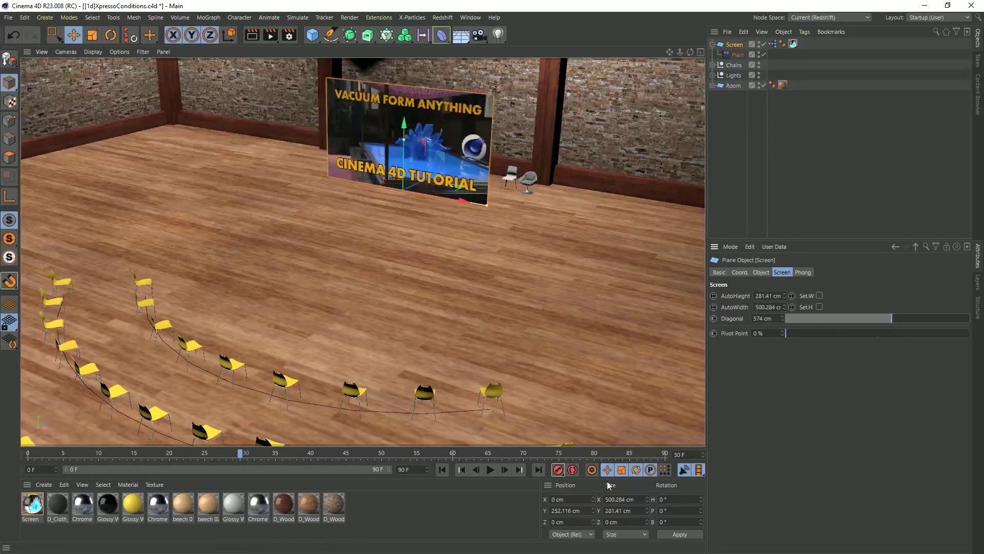
{"action": "left_click_drag", "start_coordinate": [588, 513], "coordinate": [495, 512]}
{"action": "type", "text": "0"}
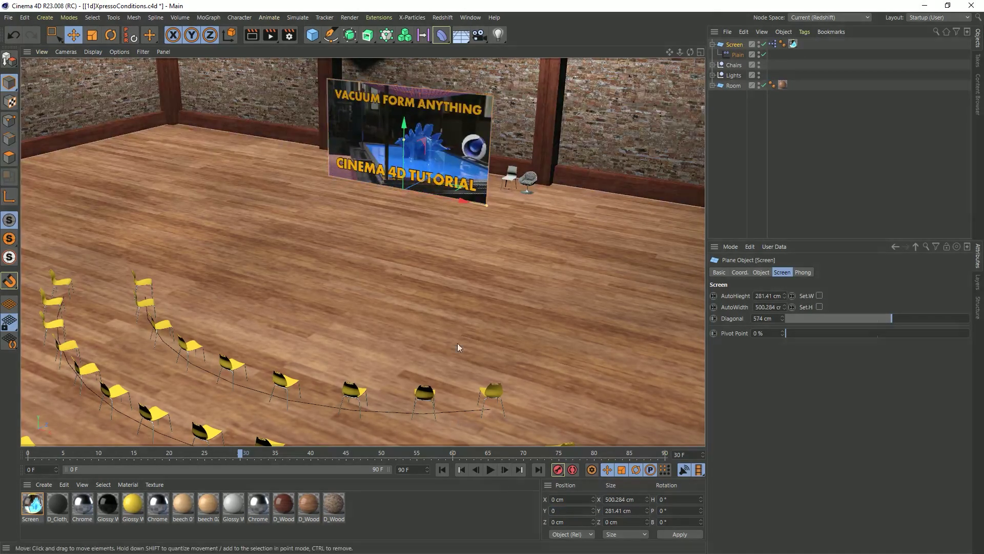
{"action": "key", "text": "Return"}
Test the Screen's size controls with a 549 cm Diagonal and an AutoHieght of about 524 cm, matching the width through Set.W.
{"action": "left_click_drag", "start_coordinate": [862, 319], "coordinate": [888, 319]}
{"action": "left_click_drag", "start_coordinate": [784, 296], "coordinate": [785, 296]}
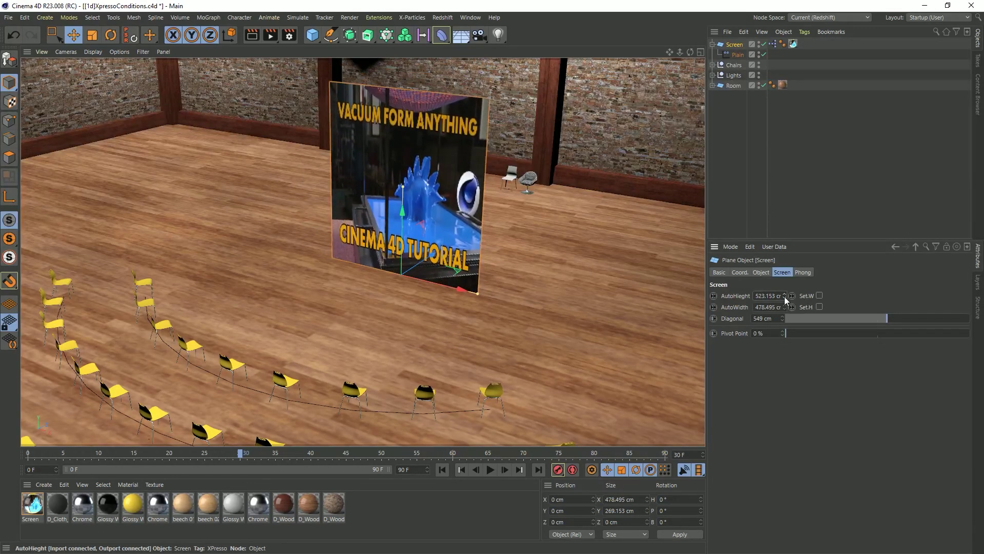
{"action": "left_click", "coordinate": [819, 296]}
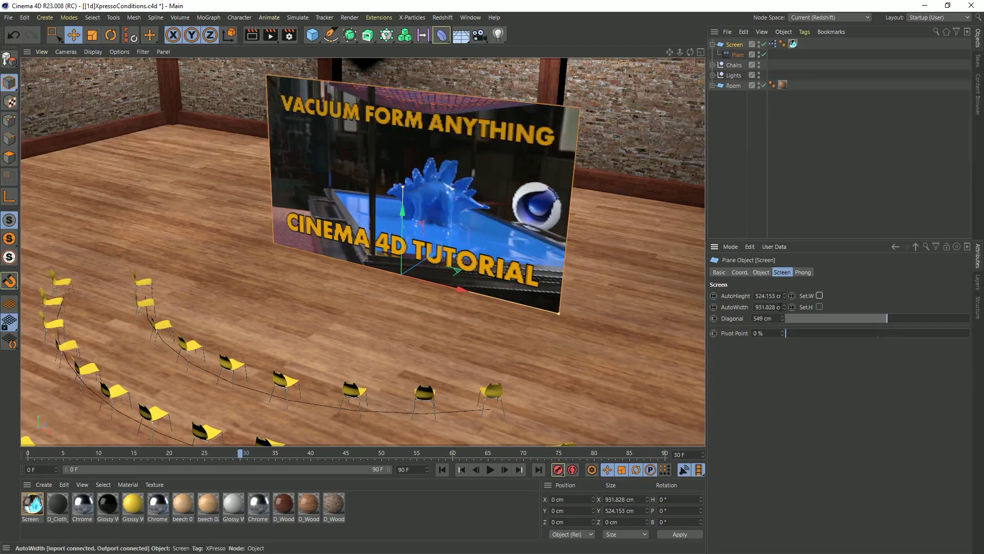
Reduce the Screen's AutoWidth to about 220 cm with its height matched through Set.H, and raise the Diagonal to 1000 cm.
{"action": "left_click_drag", "start_coordinate": [784, 307], "coordinate": [785, 317]}
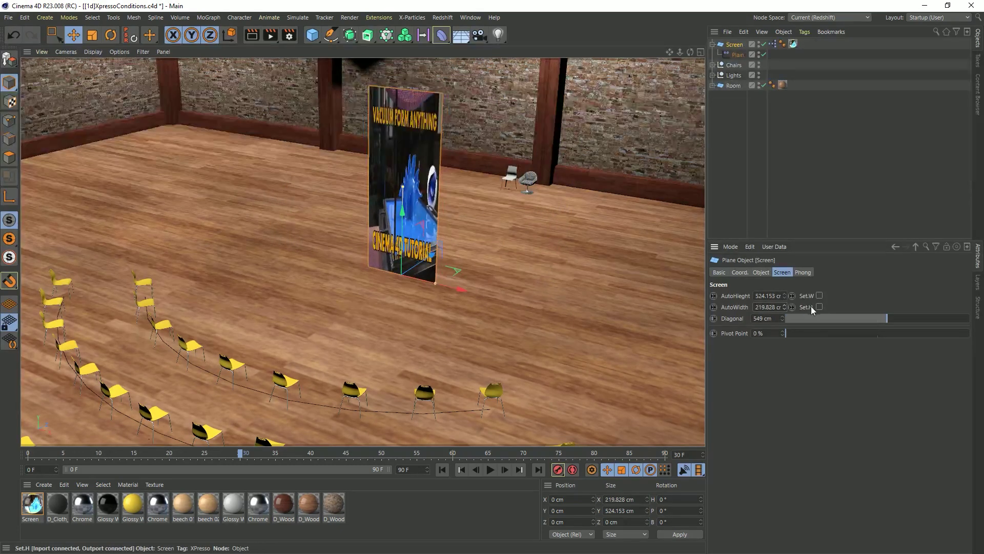
{"action": "left_click", "coordinate": [819, 307]}
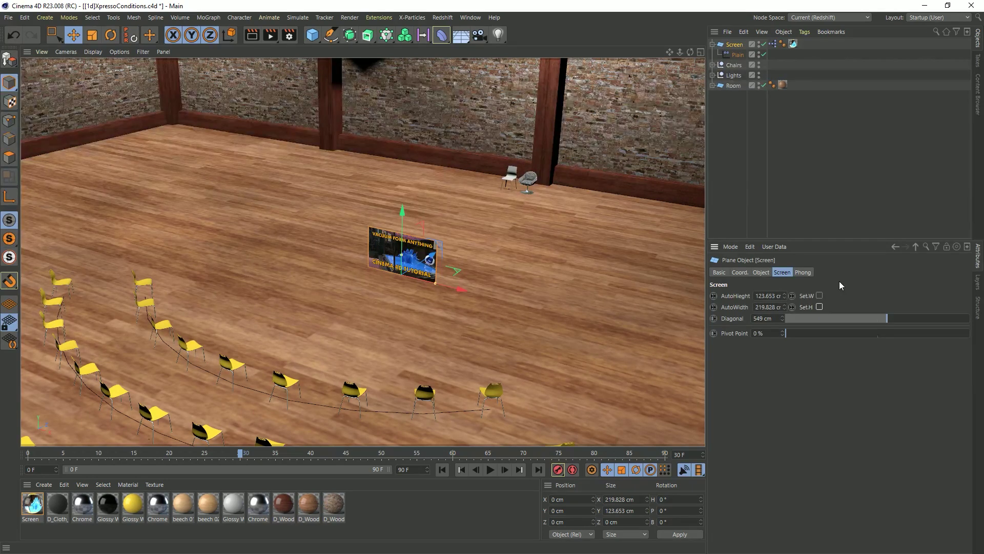
{"action": "left_click_drag", "start_coordinate": [887, 319], "coordinate": [975, 316]}
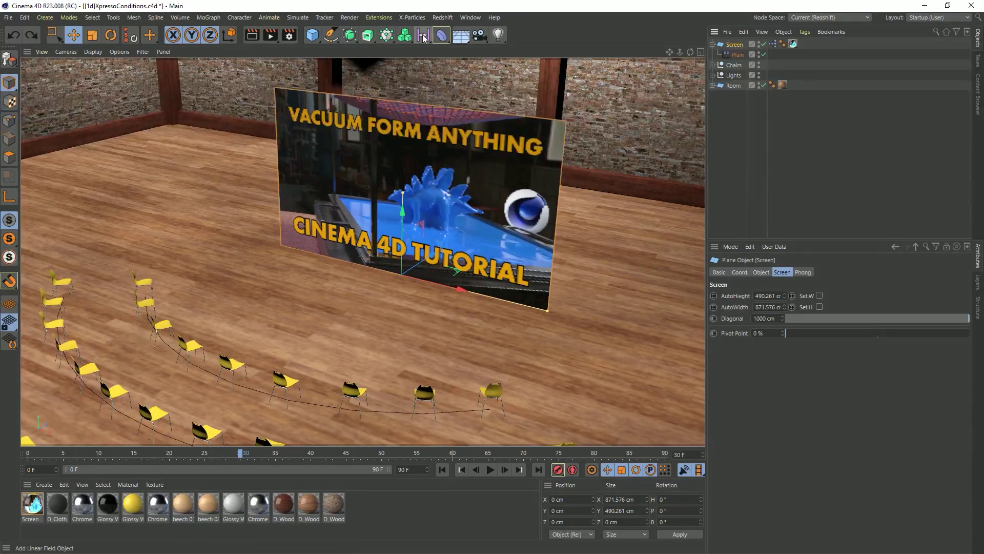
Add a Rectangle spline as a child of Screen below Plain, and set Plain's Transform Space to Effector.
{"action": "left_click", "coordinate": [330, 35]}
{"action": "left_click", "coordinate": [448, 120]}
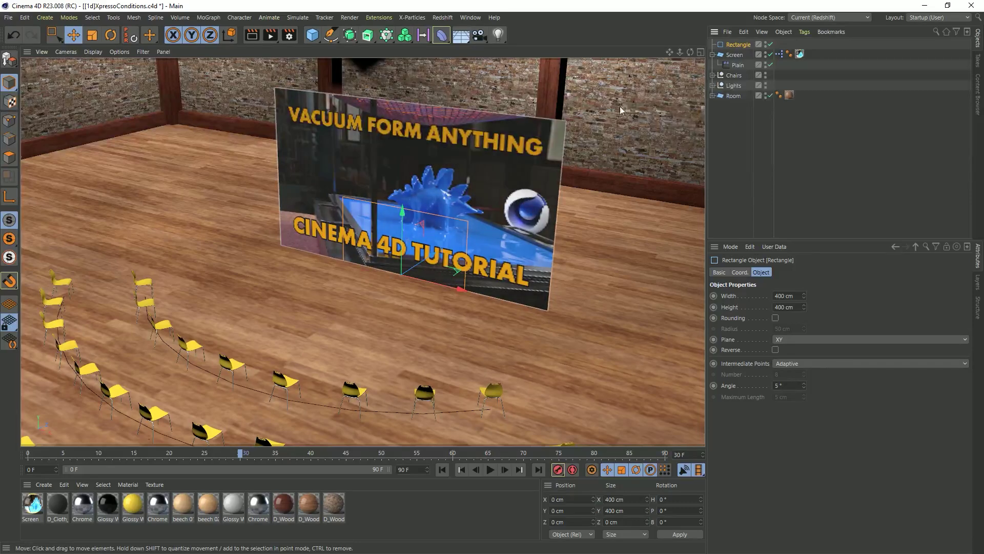
{"action": "left_click_drag", "start_coordinate": [733, 44], "coordinate": [738, 70]}
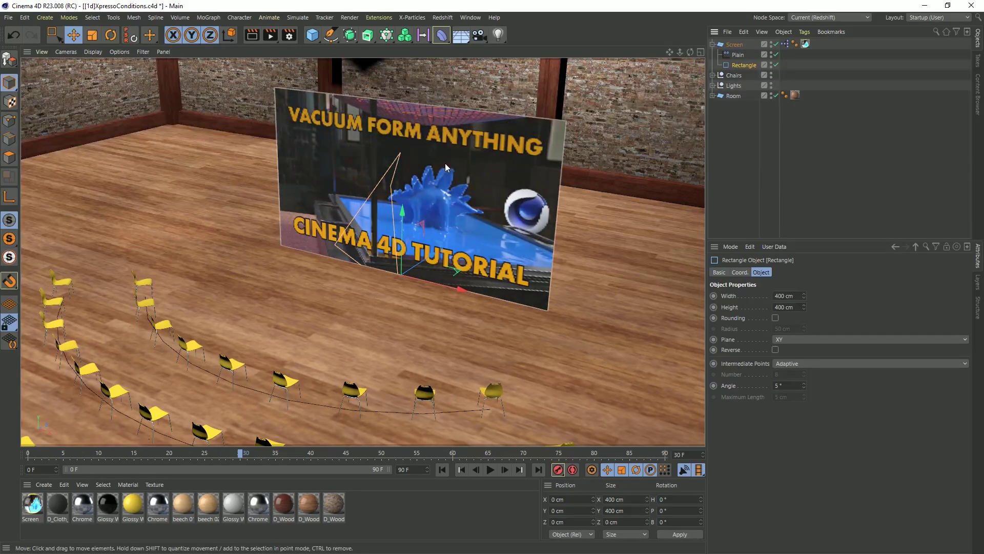
{"action": "left_click", "coordinate": [737, 55]}
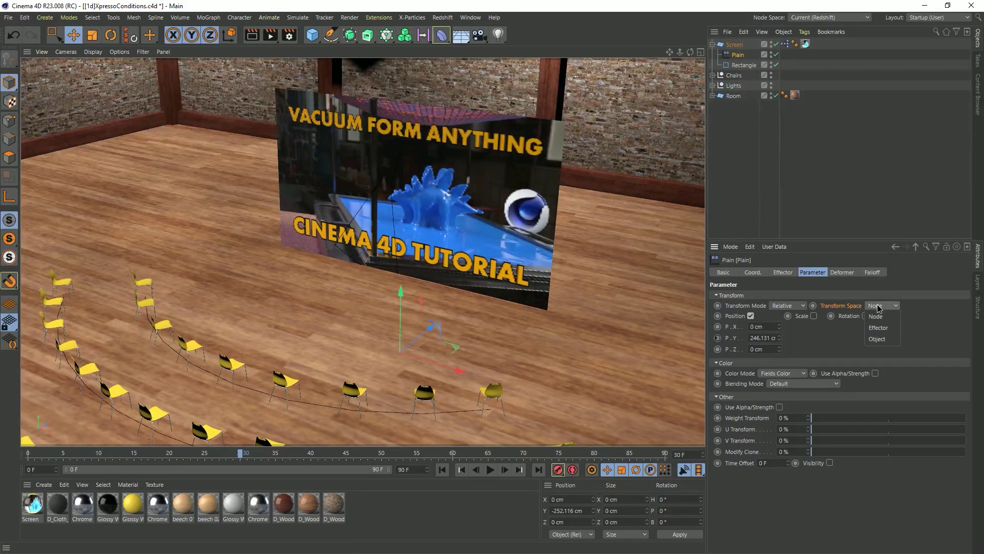
{"action": "left_click", "coordinate": [886, 330]}
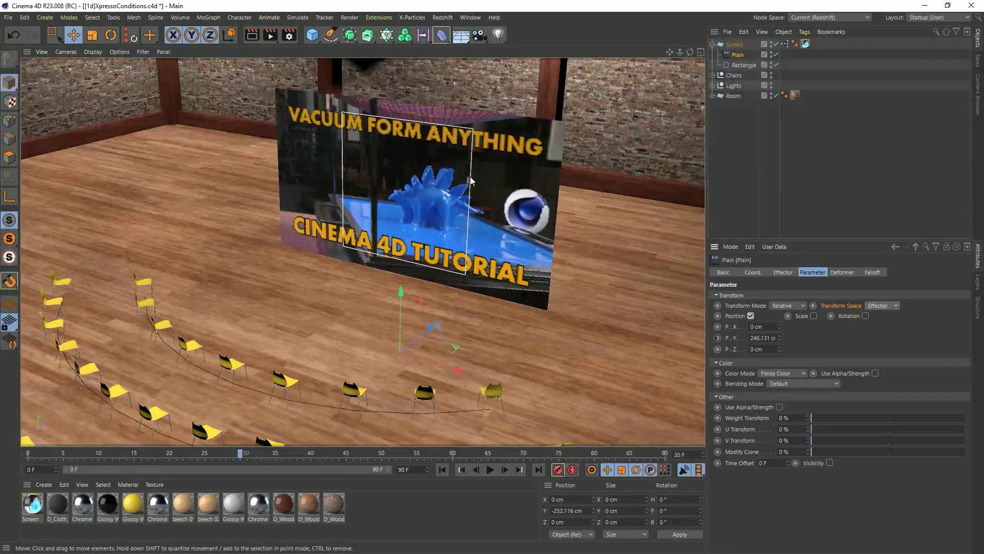
Reopen the Screen's XPresso graph, make room among the nodes, and add the Rectangle spline as a node.
{"action": "double_click", "coordinate": [785, 44]}
{"action": "left_click_drag", "start_coordinate": [737, 33], "coordinate": [440, 49]}
{"action": "middle_click_drag", "start_coordinate": [523, 336], "coordinate": [524, 282], "text": "alt"}
{"action": "left_click_drag", "start_coordinate": [446, 207], "coordinate": [460, 189]}
{"action": "left_click_drag", "start_coordinate": [744, 66], "coordinate": [565, 254]}
{"action": "left_click", "coordinate": [735, 66]}
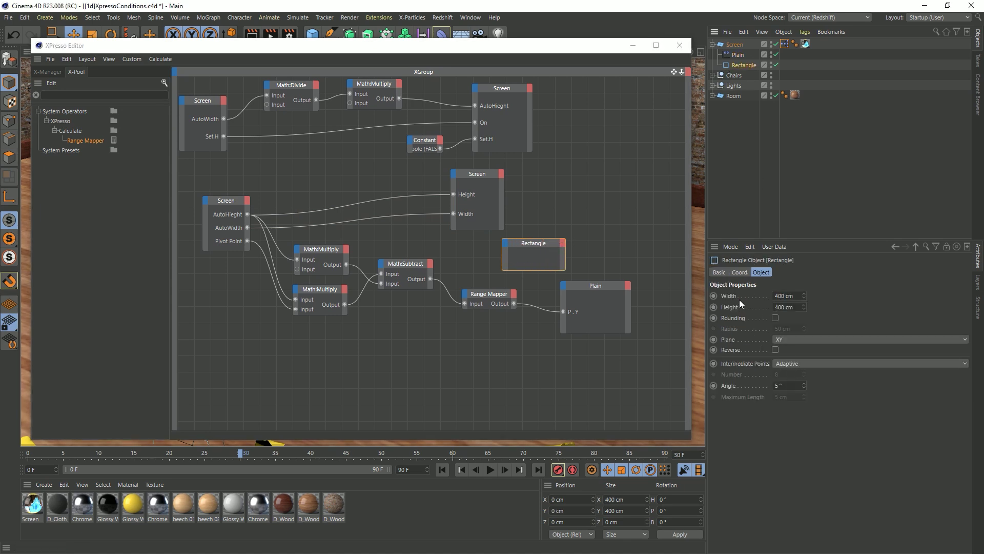
Give the Rectangle node Height and Width inputs fed by Screen's AutoHieght and AutoWidth, move the math nodes down, and close the graph.
{"action": "left_click_drag", "start_coordinate": [729, 297], "coordinate": [509, 268]}
{"action": "left_click_drag", "start_coordinate": [730, 307], "coordinate": [480, 242]}
{"action": "left_click_drag", "start_coordinate": [630, 286], "coordinate": [313, 310]}
{"action": "left_click", "coordinate": [329, 251], "text": "shift"}
{"action": "left_click_drag", "start_coordinate": [330, 250], "coordinate": [328, 298]}
{"action": "left_click", "coordinate": [496, 244]}
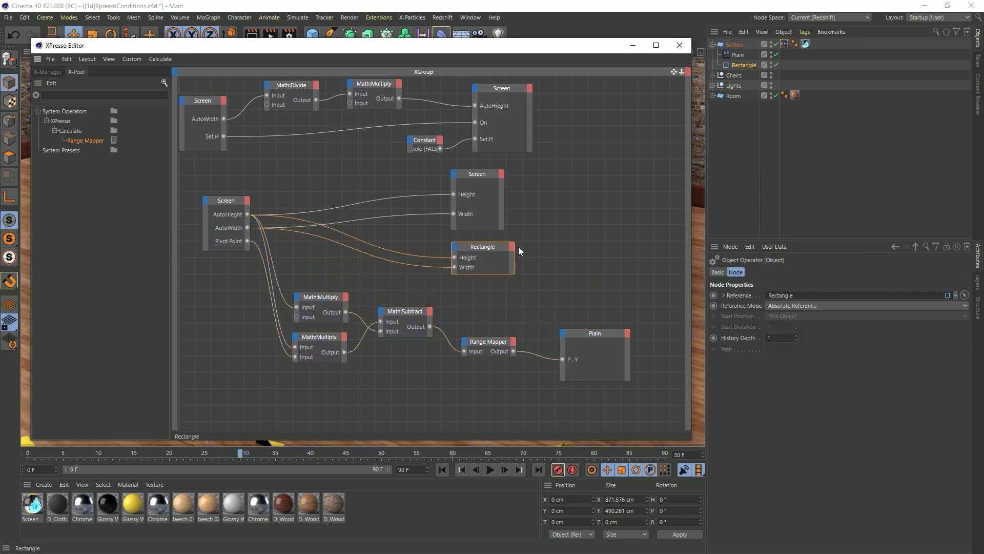
{"action": "left_click", "coordinate": [680, 45]}
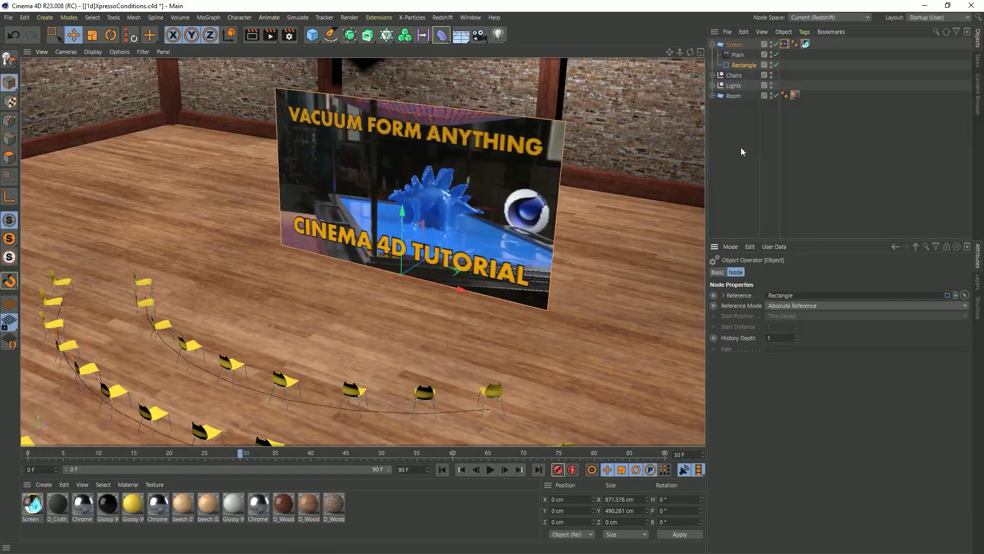
Place the Rectangle spline inside a new Sweep generator and add a second Rectangle spline above it as the profile.
{"action": "left_click", "coordinate": [350, 36]}
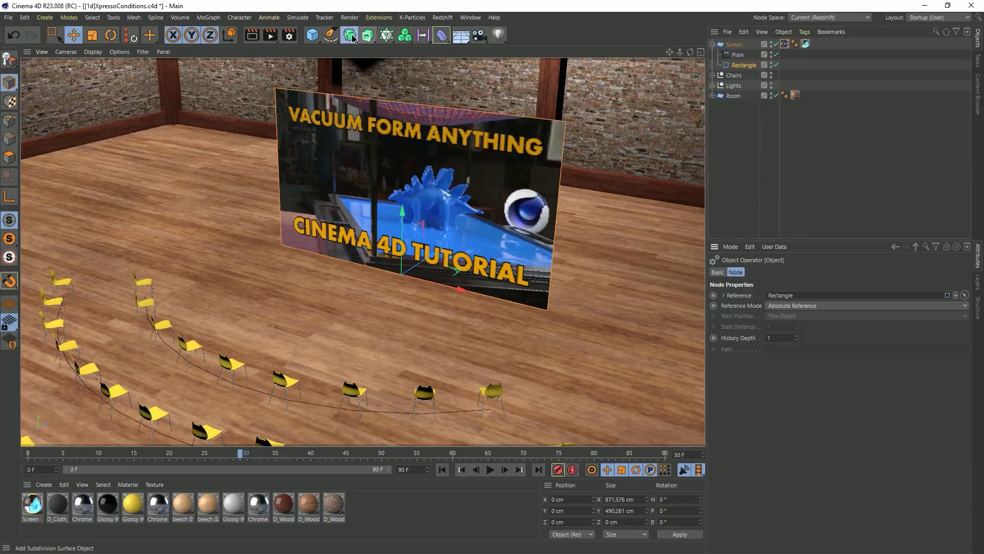
{"action": "left_click", "coordinate": [368, 35]}
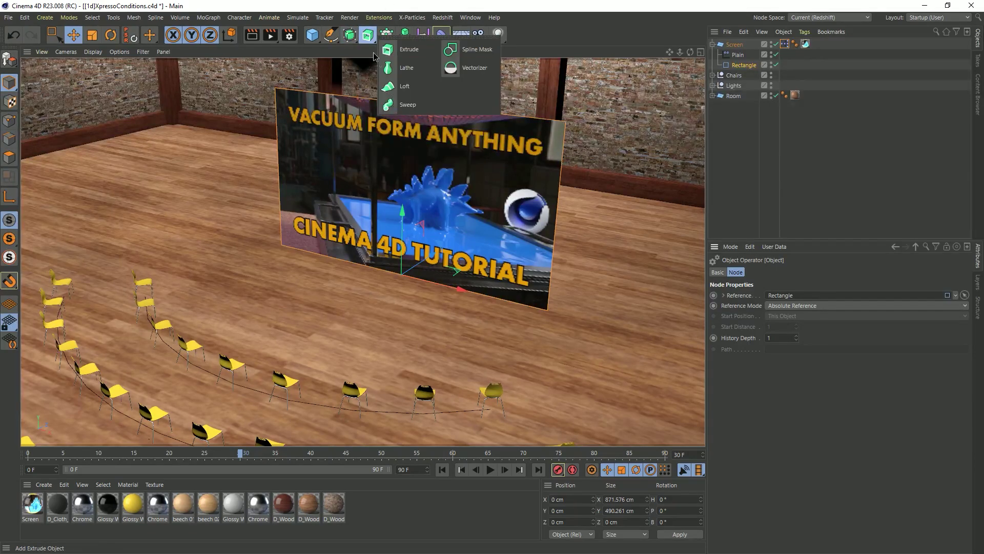
{"action": "left_click", "coordinate": [410, 103], "text": "alt"}
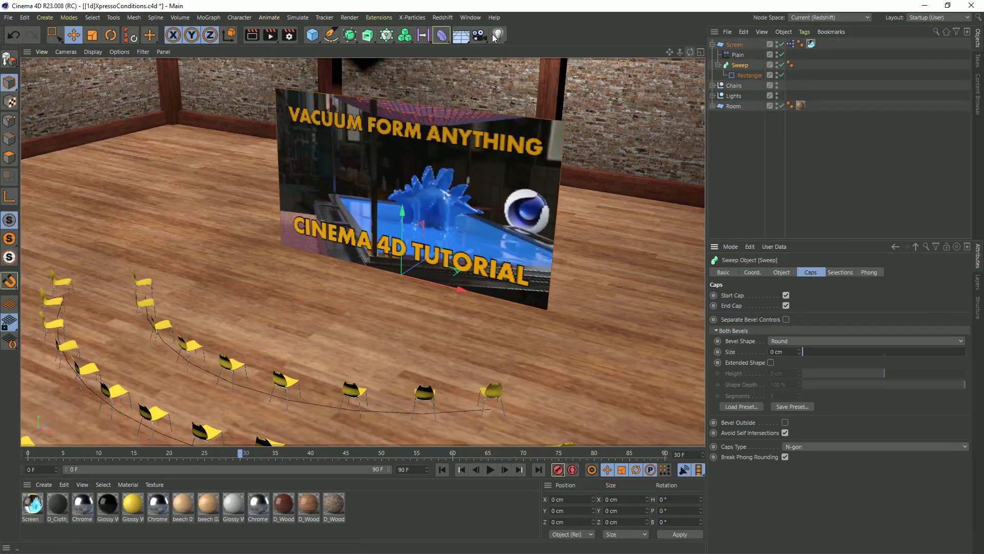
{"action": "left_click", "coordinate": [333, 39]}
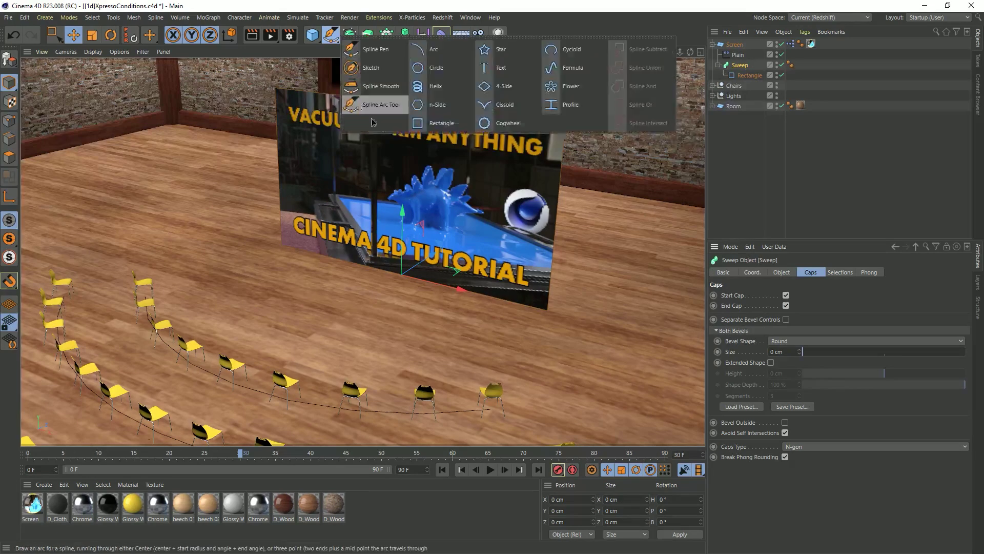
{"action": "left_click", "coordinate": [436, 126], "text": "shift"}
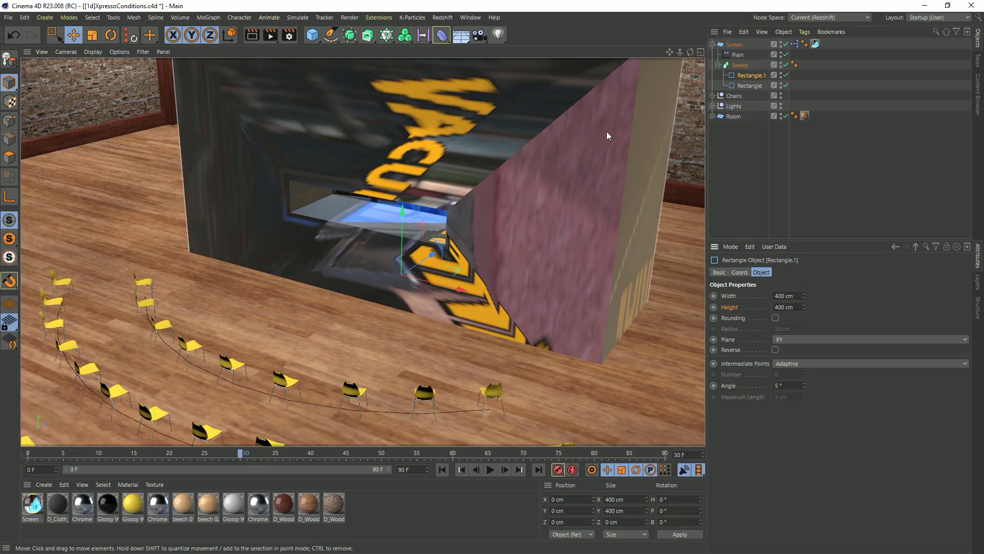
{"action": "key", "text": "t"}
{"action": "left_click_drag", "start_coordinate": [611, 127], "coordinate": [292, 276]}
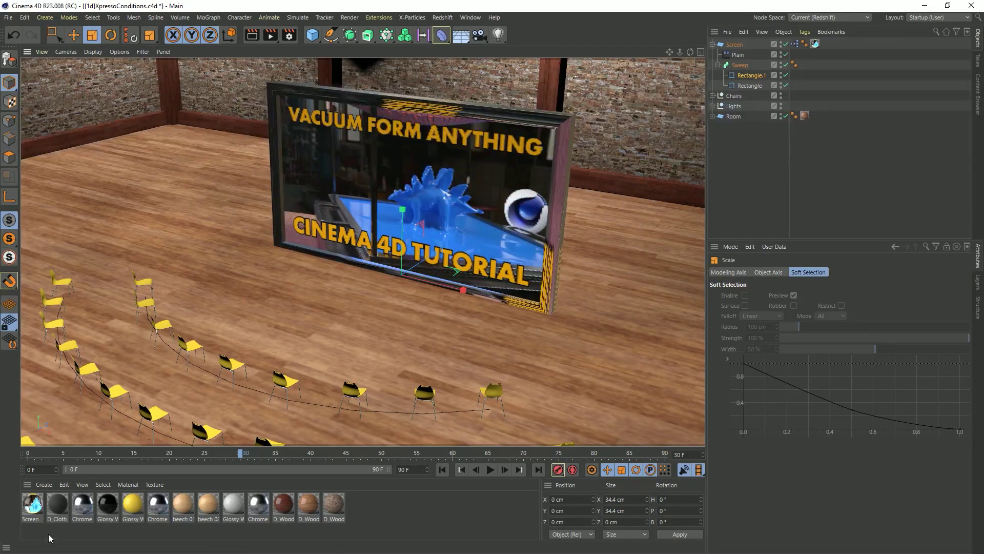
{"action": "left_click_drag", "start_coordinate": [105, 503], "coordinate": [737, 70]}
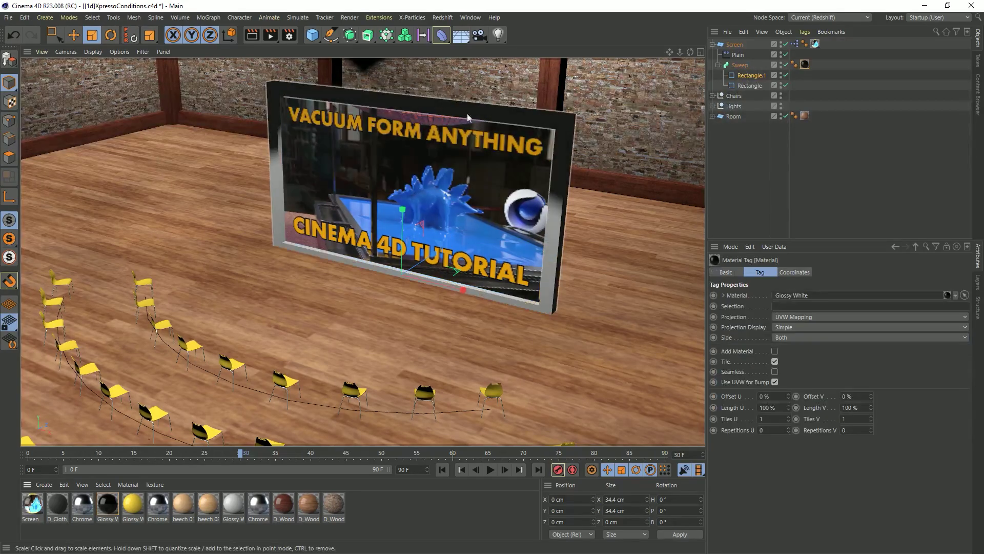
Set the Sweep profile rectangle's width to 20 cm.
{"action": "left_click", "coordinate": [749, 76]}
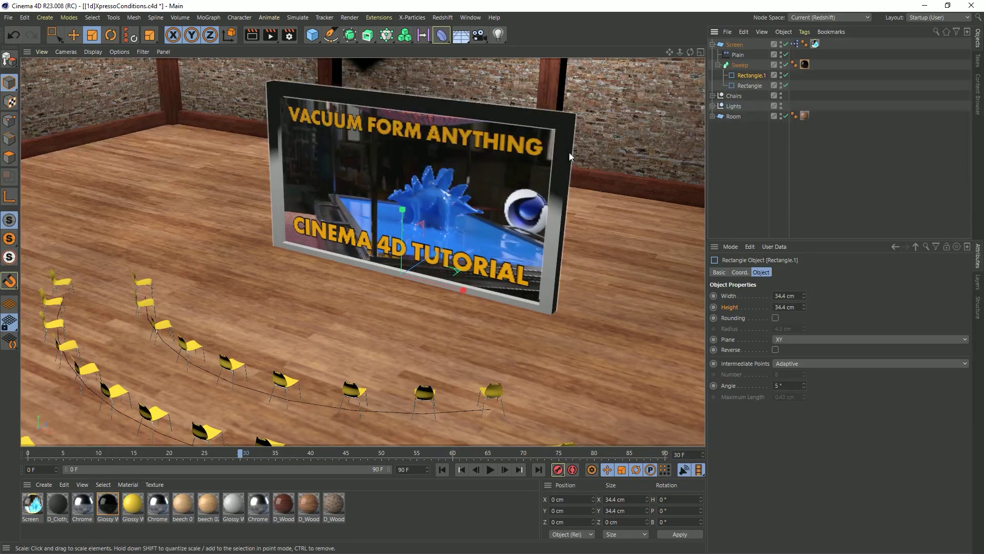
{"action": "double_click", "coordinate": [793, 296]}
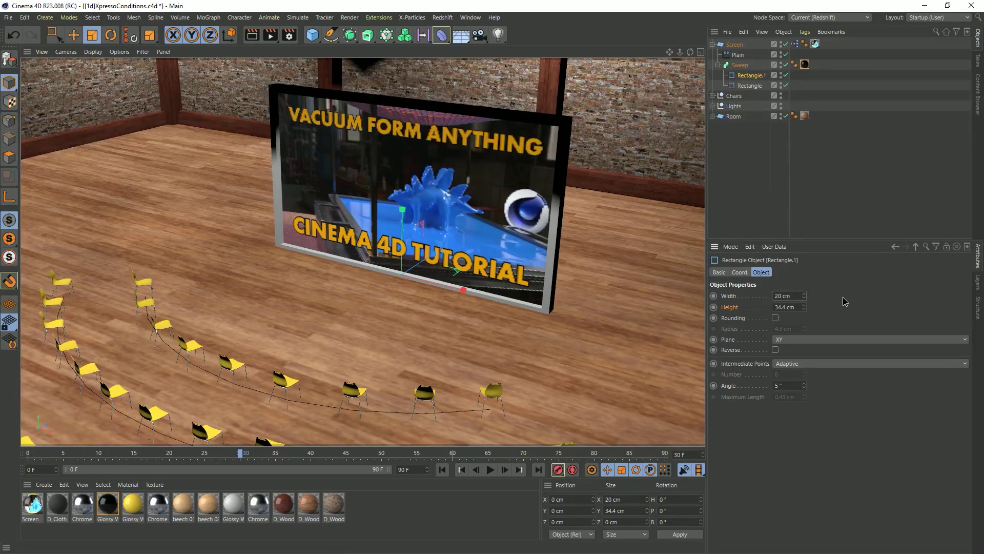
Set the Sweep profile rectangle's height to 10 cm.
{"action": "double_click", "coordinate": [795, 307]}
{"action": "type", "text": "20"}
{"action": "key", "text": "Return"}
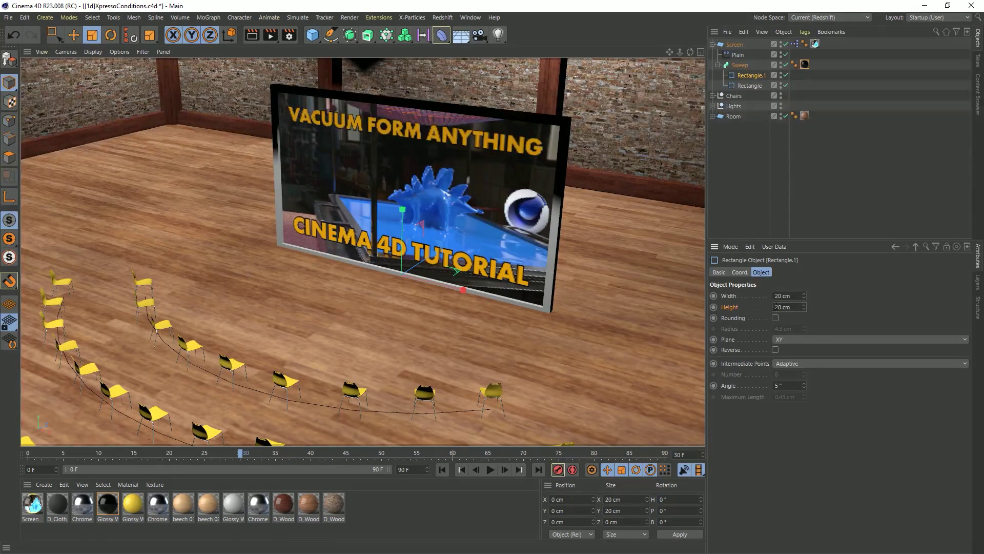
{"action": "type", "text": "1"}
{"action": "key", "text": "Return"}
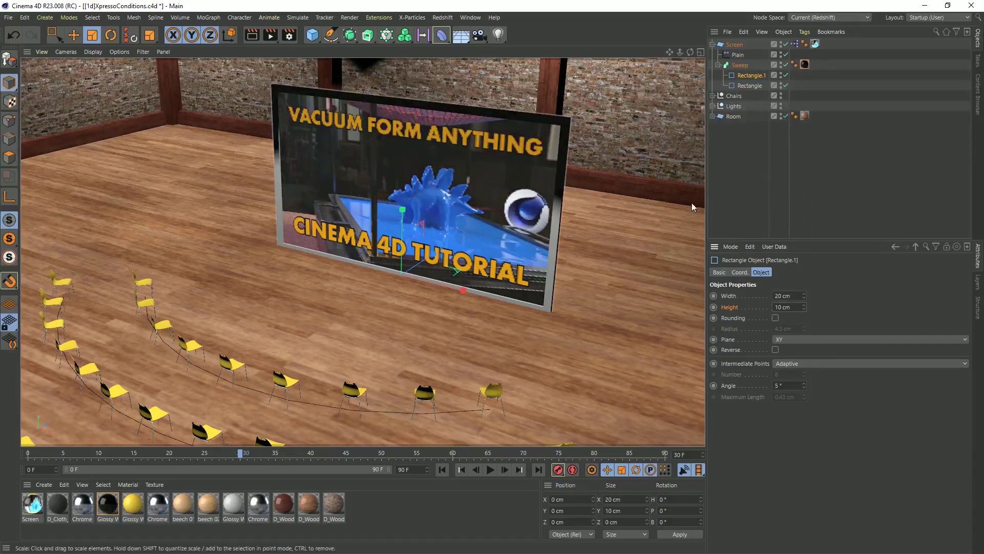
{"action": "left_click", "coordinate": [350, 36]}
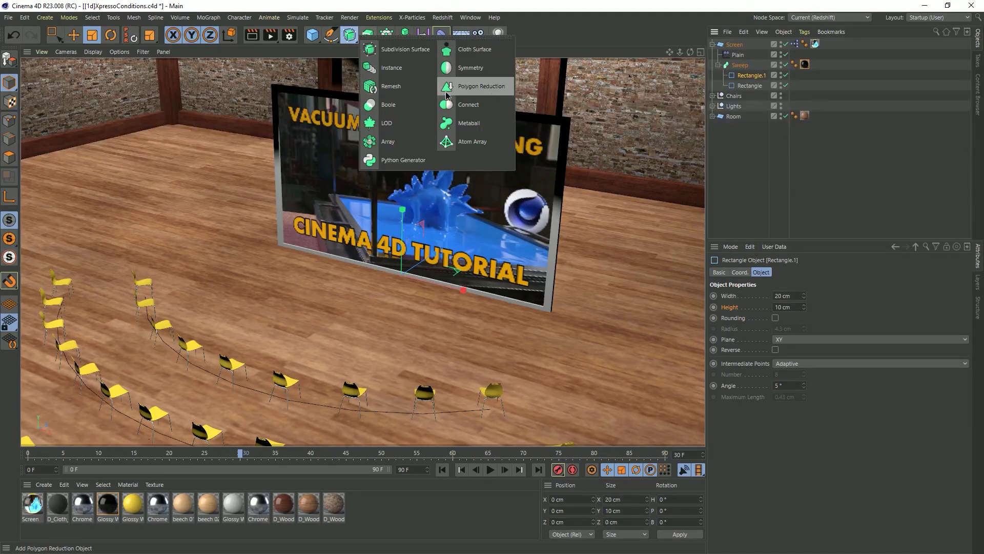
{"action": "left_click", "coordinate": [467, 104], "text": "alt"}
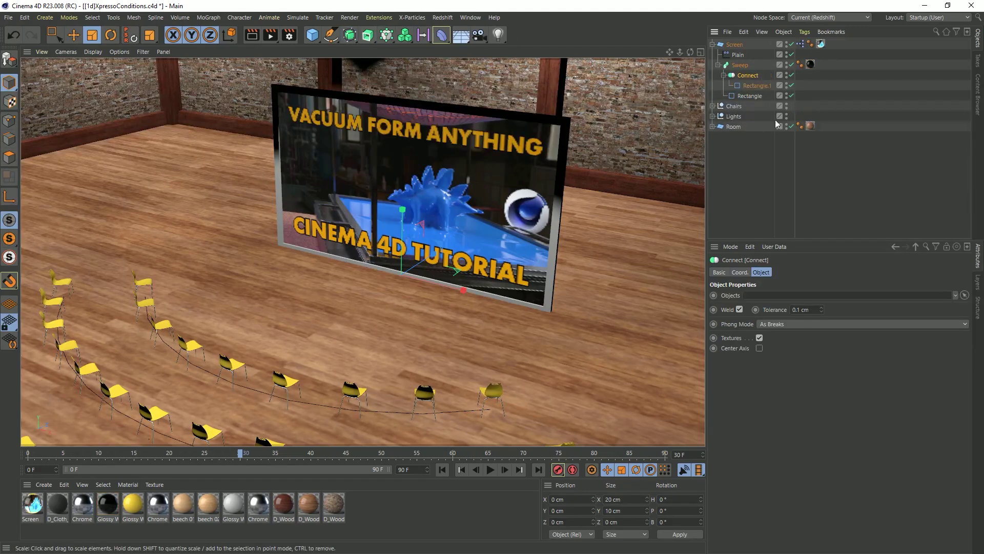
{"action": "left_click", "coordinate": [765, 86]}
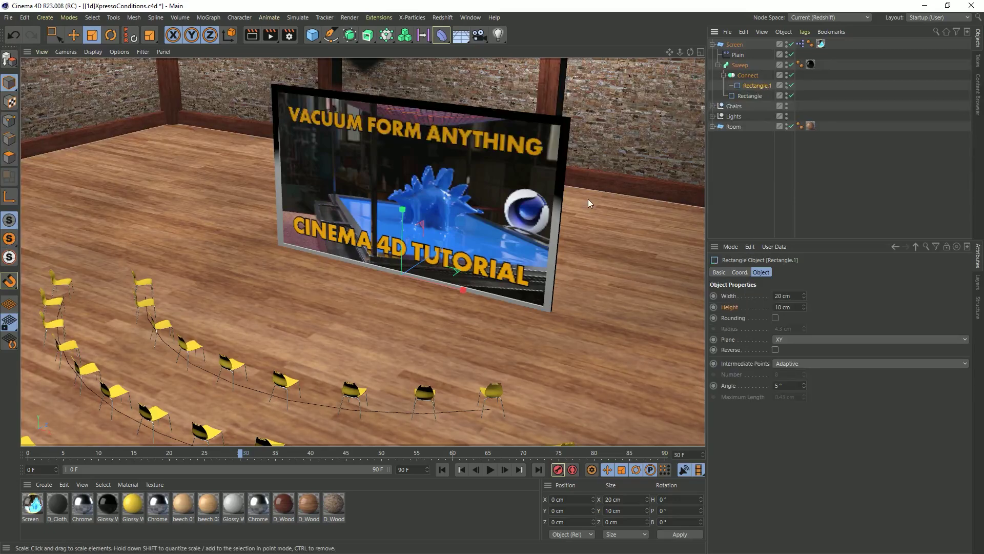
{"action": "key", "text": "e"}
{"action": "left_click_drag", "start_coordinate": [464, 290], "coordinate": [467, 292]}
{"action": "key", "text": "ctrl+z"}
{"action": "left_click_drag", "start_coordinate": [462, 290], "coordinate": [467, 292]}
{"action": "double_click", "coordinate": [583, 499]}
{"action": "type", "text": "10"}
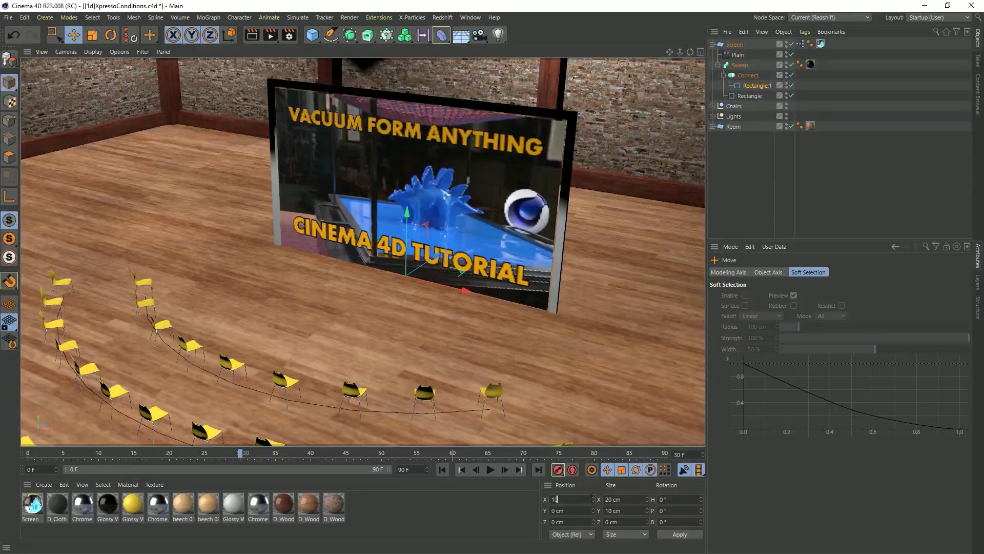
{"action": "key", "text": "Return"}
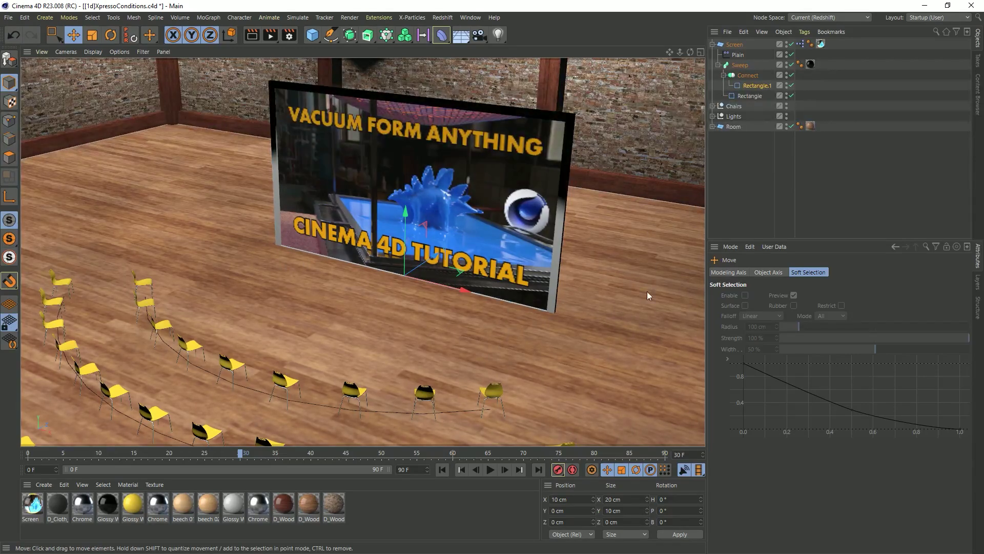
In Screen's user data, limit Pivot Point to -1000 % through 1000 % and enable its separate slider minimum and maximum.
{"action": "left_click", "coordinate": [736, 44]}
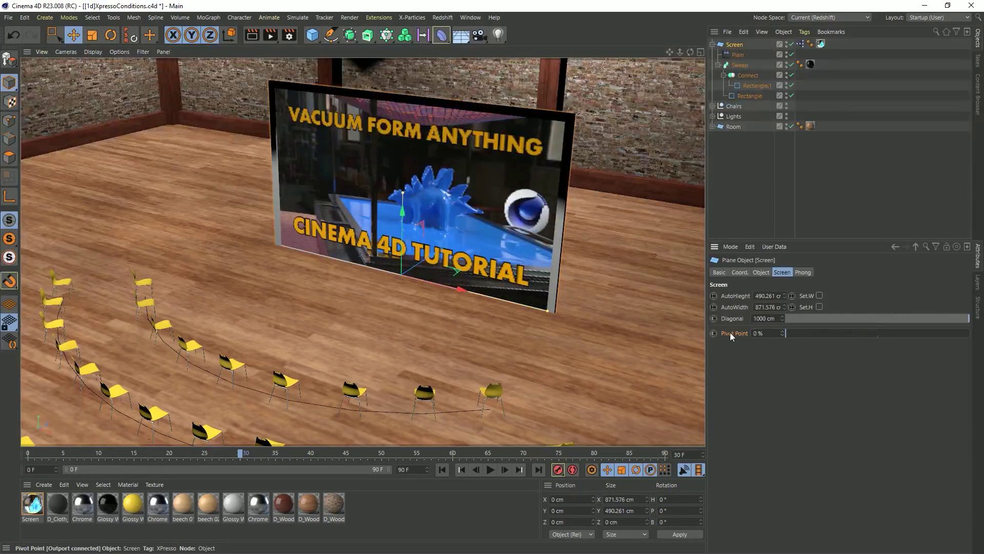
{"action": "left_click", "coordinate": [773, 247]}
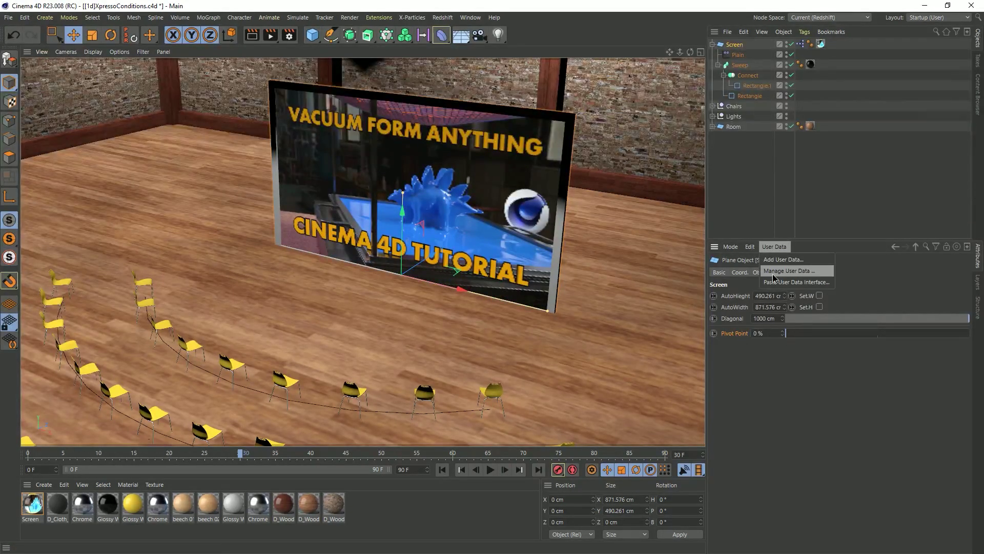
{"action": "left_click", "coordinate": [776, 277]}
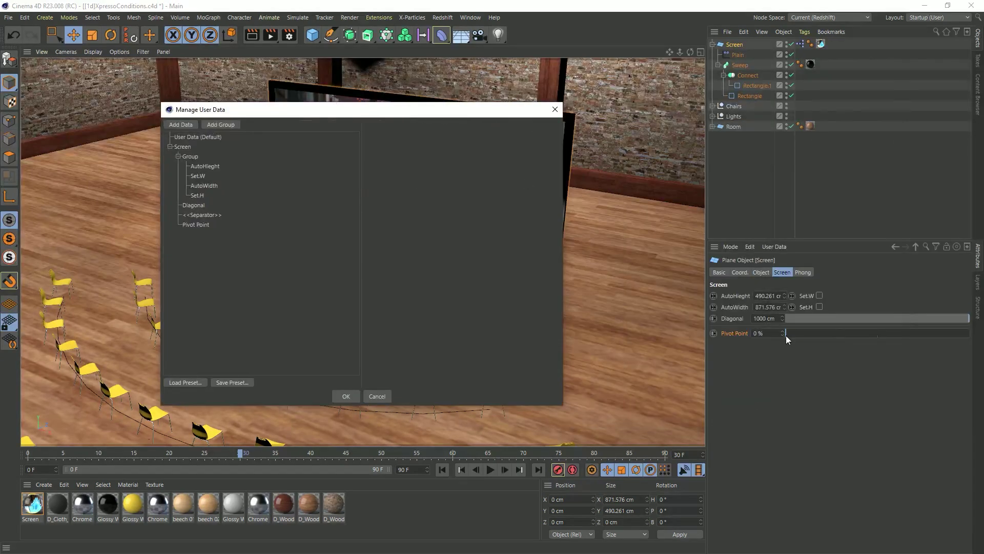
{"action": "left_click", "coordinate": [196, 225]}
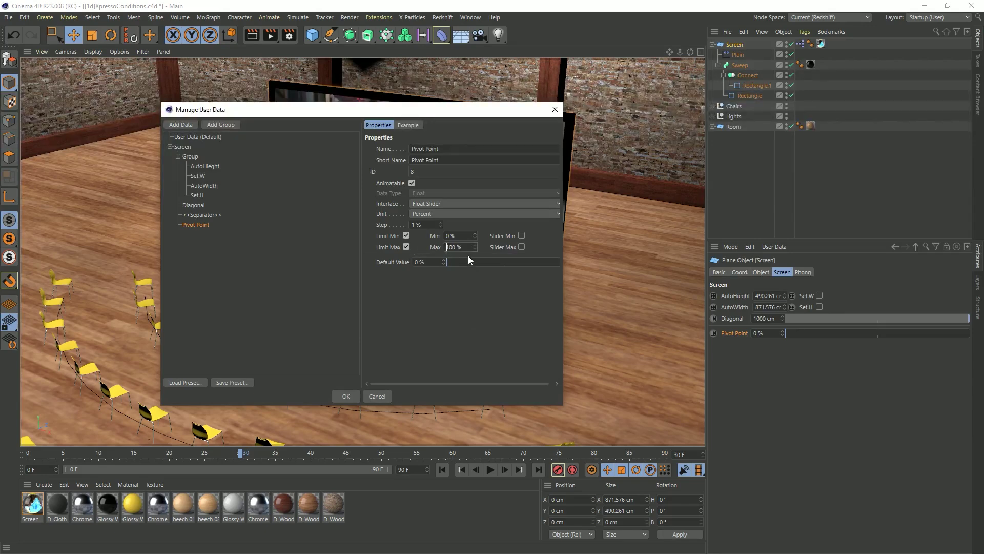
{"action": "left_click_drag", "start_coordinate": [456, 238], "coordinate": [404, 236]}
{"action": "type", "text": "-1000"}
{"action": "key", "text": "Return"}
{"action": "left_click", "coordinate": [522, 247]}
{"action": "left_click", "coordinate": [522, 235]}
{"action": "left_click_drag", "start_coordinate": [530, 289], "coordinate": [478, 269]}
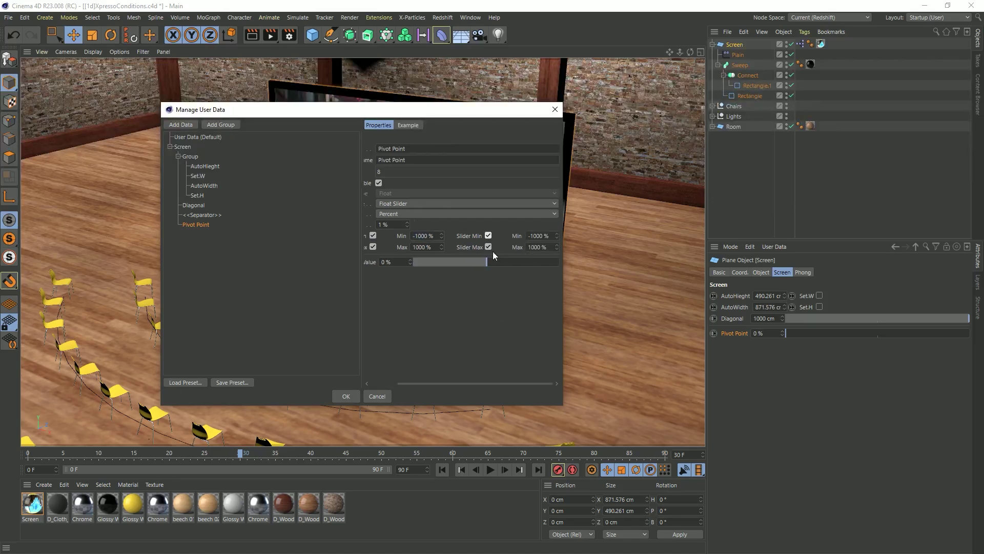
Set Pivot Point's slider range to 0 % minimum and 100 % maximum, and accept the user data changes.
{"action": "left_click_drag", "start_coordinate": [527, 236], "coordinate": [551, 236]}
{"action": "type", "text": "0"}
{"action": "key", "text": "Return"}
{"action": "double_click", "coordinate": [541, 248]}
{"action": "type", "text": "1"}
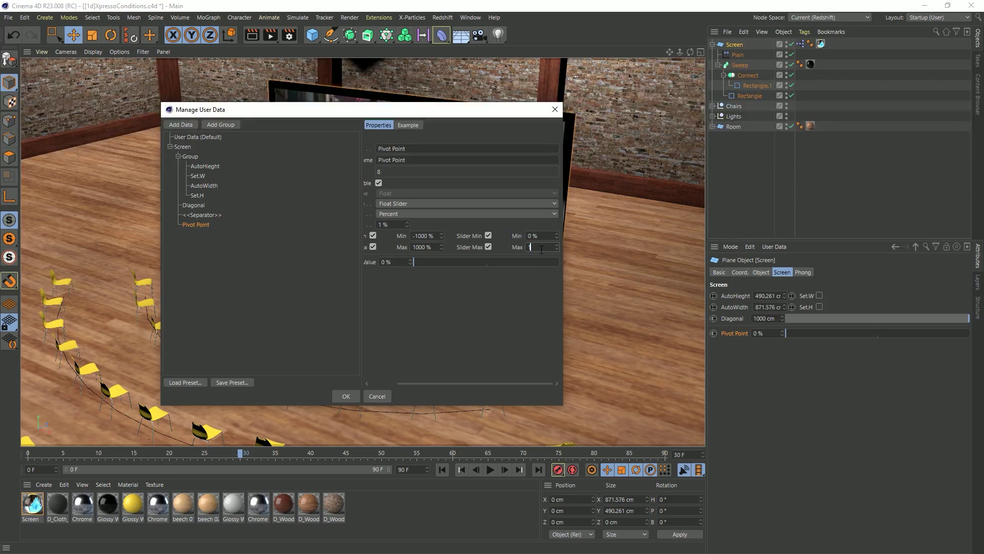
{"action": "type", "text": "00"}
{"action": "key", "text": "Return"}
{"action": "left_click", "coordinate": [348, 395]}
Set Screen's Pivot Point to -5 % and save the project.
{"action": "left_click_drag", "start_coordinate": [782, 334], "coordinate": [783, 338]}
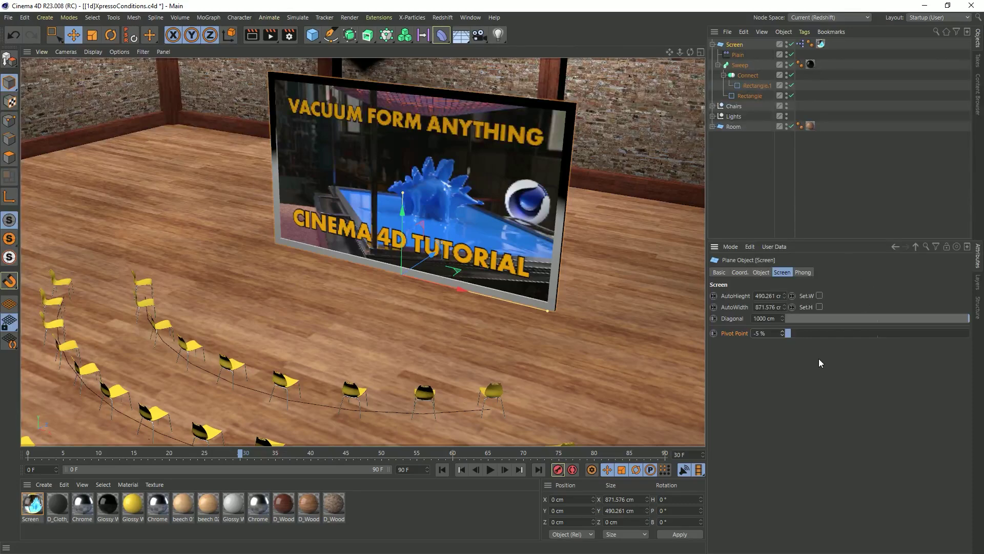
{"action": "key", "text": "ctrl+s"}
Add a Bend deformer and make it the first child of Screen.
{"action": "left_click", "coordinate": [442, 35]}
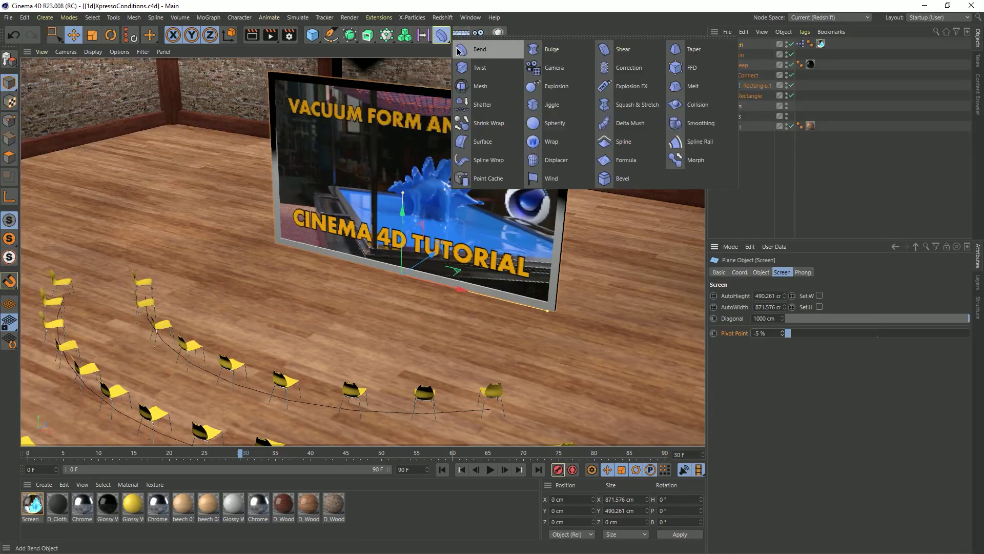
{"action": "left_click", "coordinate": [491, 51]}
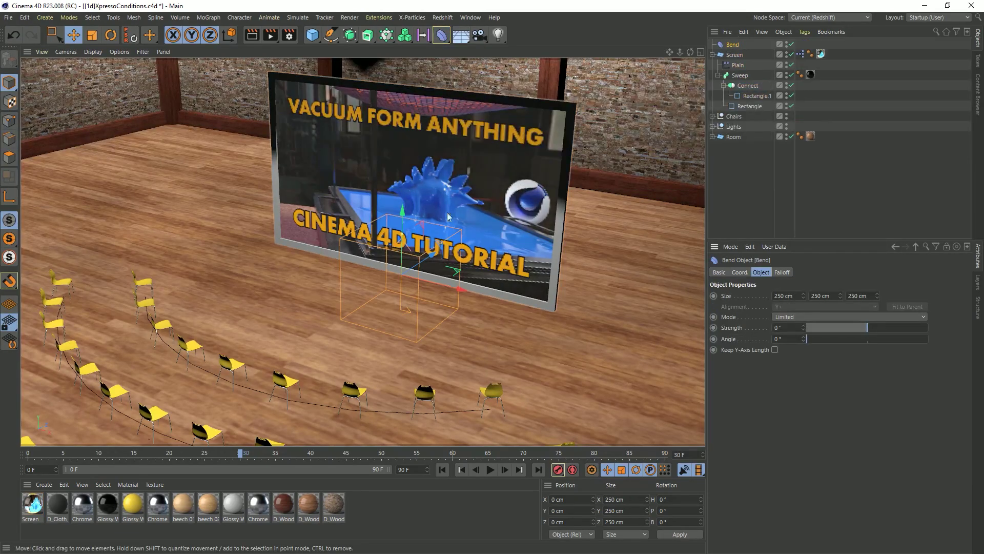
{"action": "key", "text": "r"}
{"action": "left_click", "coordinate": [732, 46]}
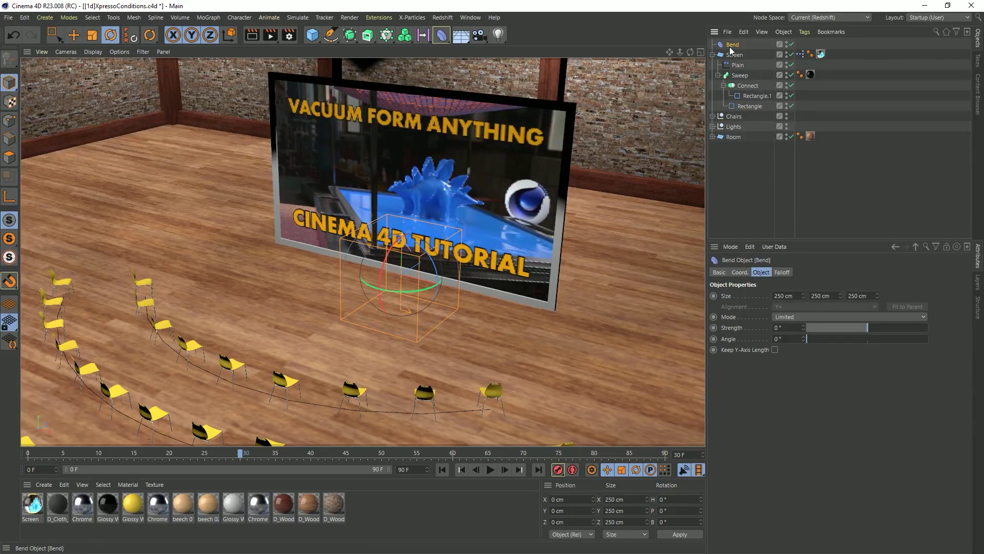
{"action": "mouse_move", "coordinate": [733, 45]}
{"action": "left_mouse_down"}
{"action": "mouse_move", "coordinate": [743, 75]}
{"action": "mouse_move", "coordinate": [739, 62]}
{"action": "left_mouse_up"}
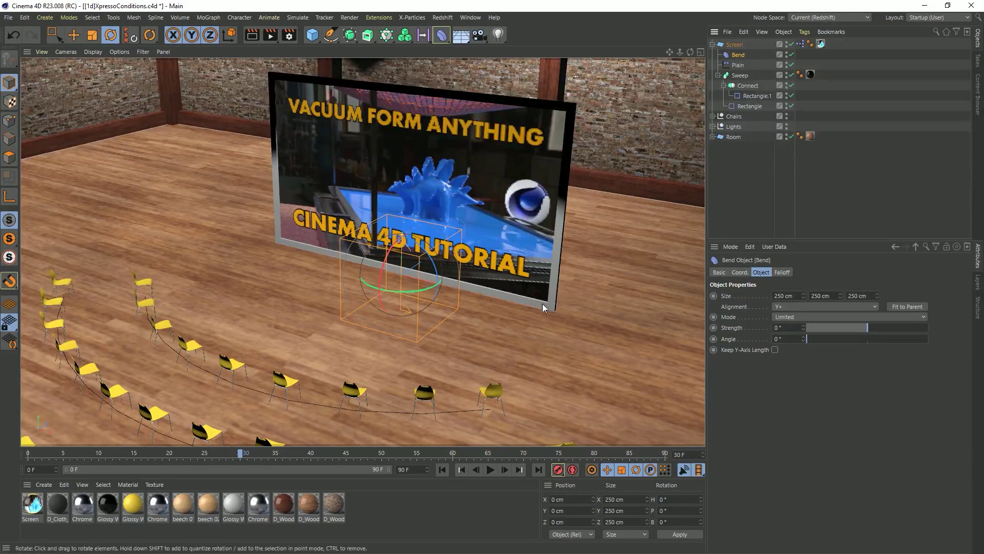
Align the Bend to X+, fit it to its parent, and enlarge its first size value to 540.261 cm.
{"action": "left_click", "coordinate": [784, 309]}
{"action": "left_click", "coordinate": [799, 318]}
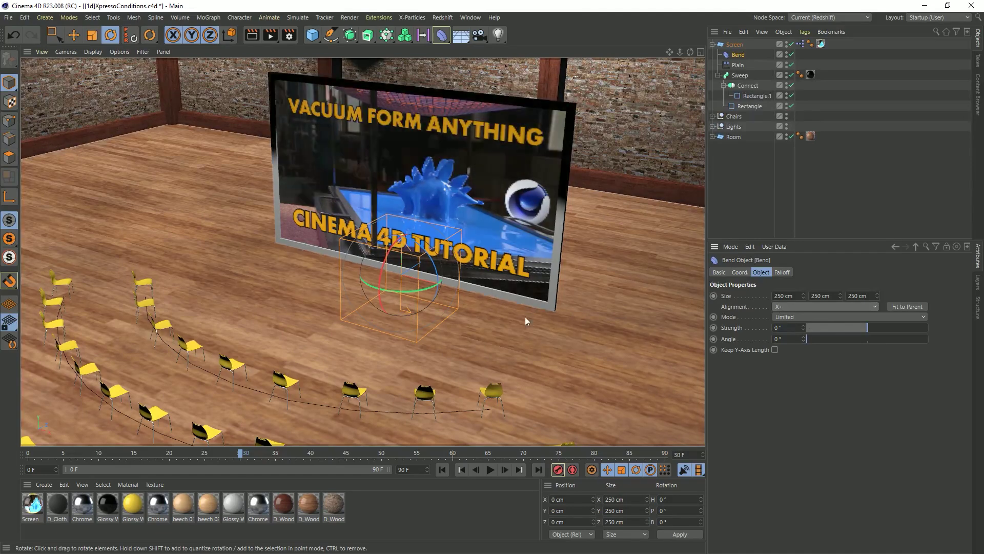
{"action": "left_click", "coordinate": [907, 307]}
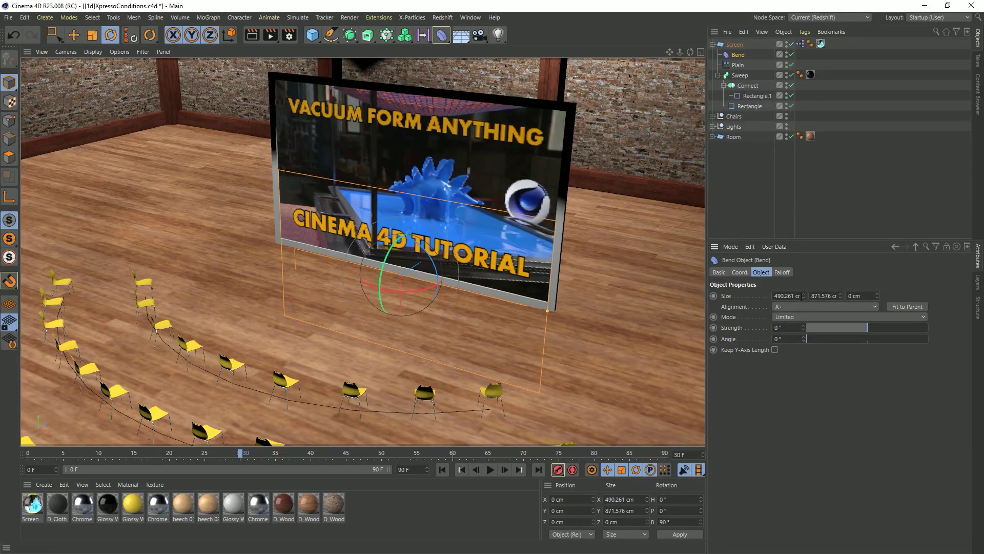
{"action": "left_click_drag", "start_coordinate": [803, 296], "coordinate": [803, 271]}
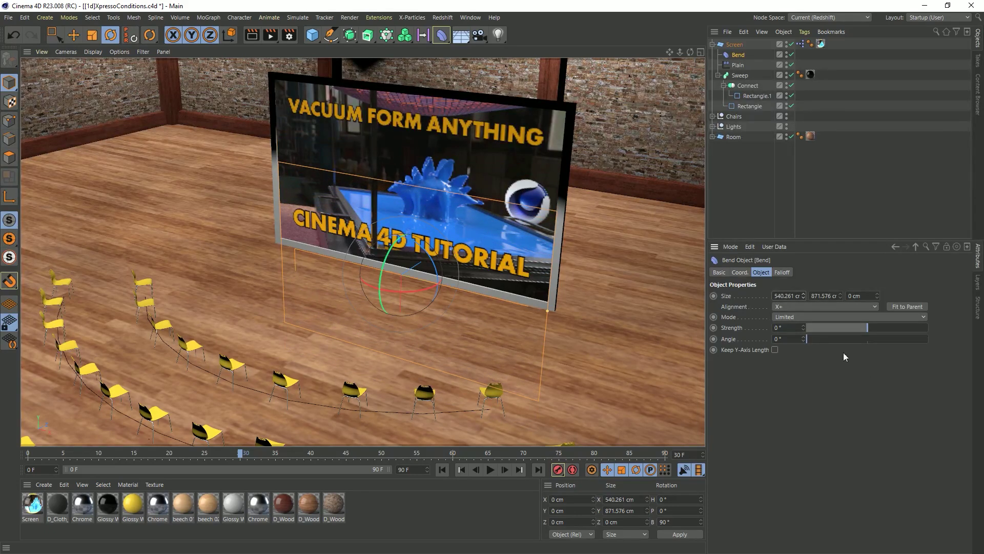
Try a Bend strength of -44° and undo it.
{"action": "left_click_drag", "start_coordinate": [865, 330], "coordinate": [862, 326]}
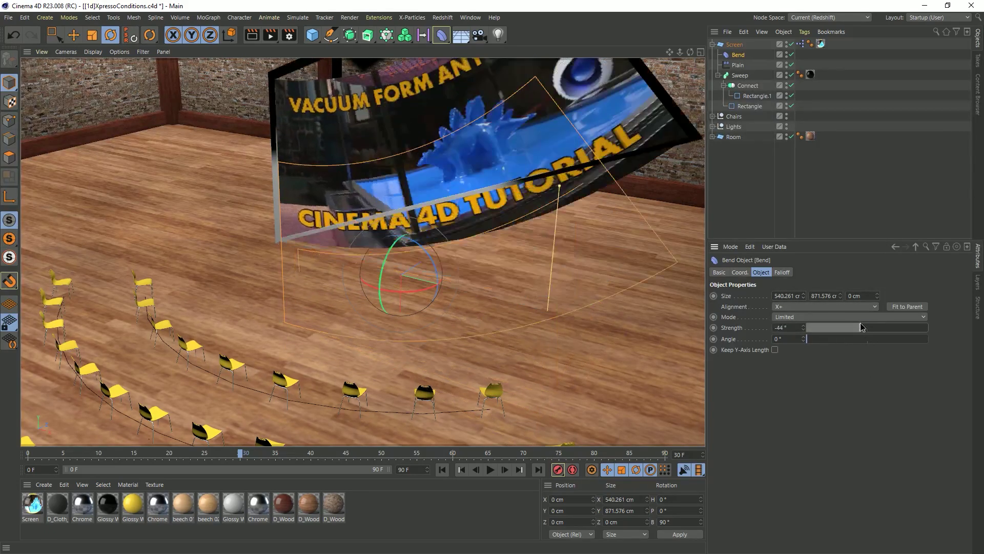
{"action": "key", "text": "ctrl+z"}
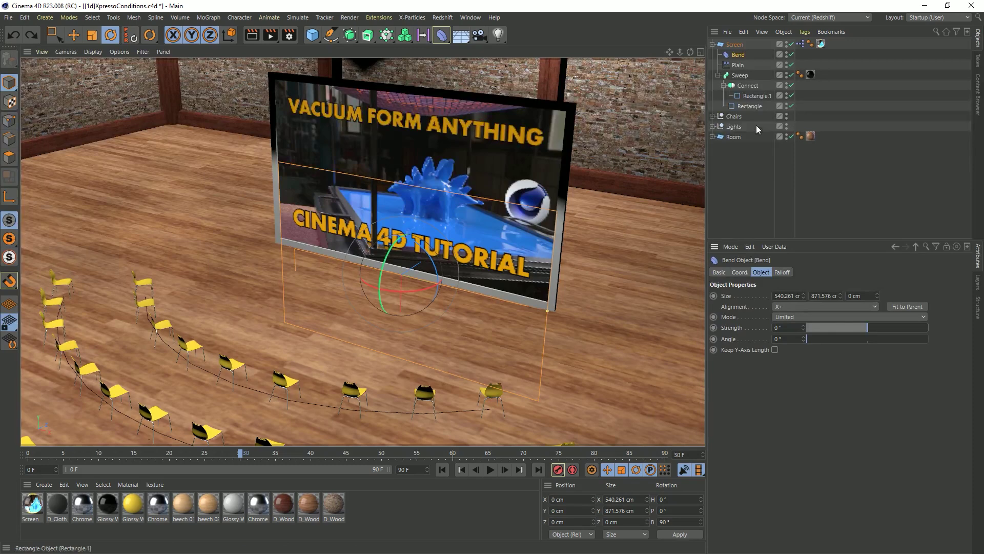
Set the Screen plane to 20 width segments and 1 height segment.
{"action": "left_click", "coordinate": [734, 45]}
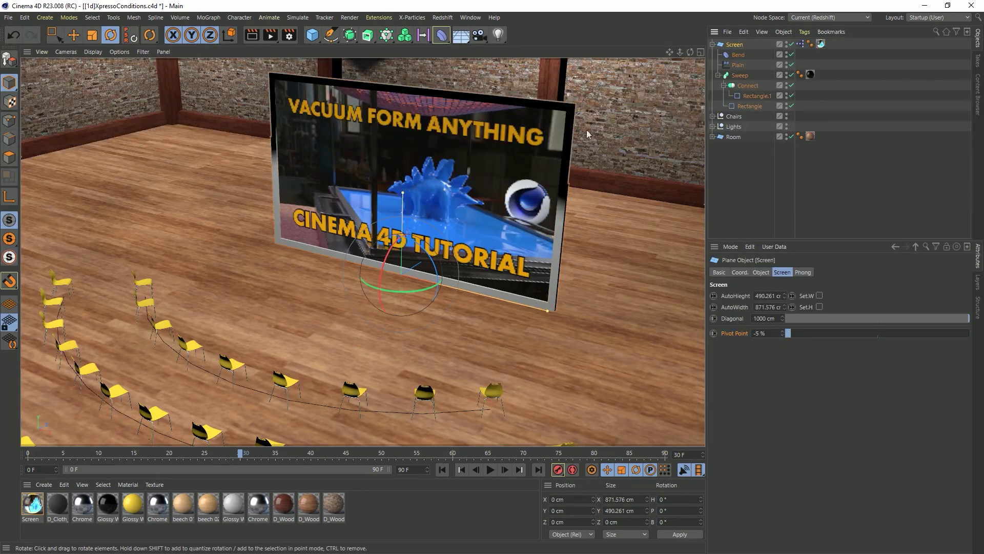
{"action": "left_click", "coordinate": [760, 272]}
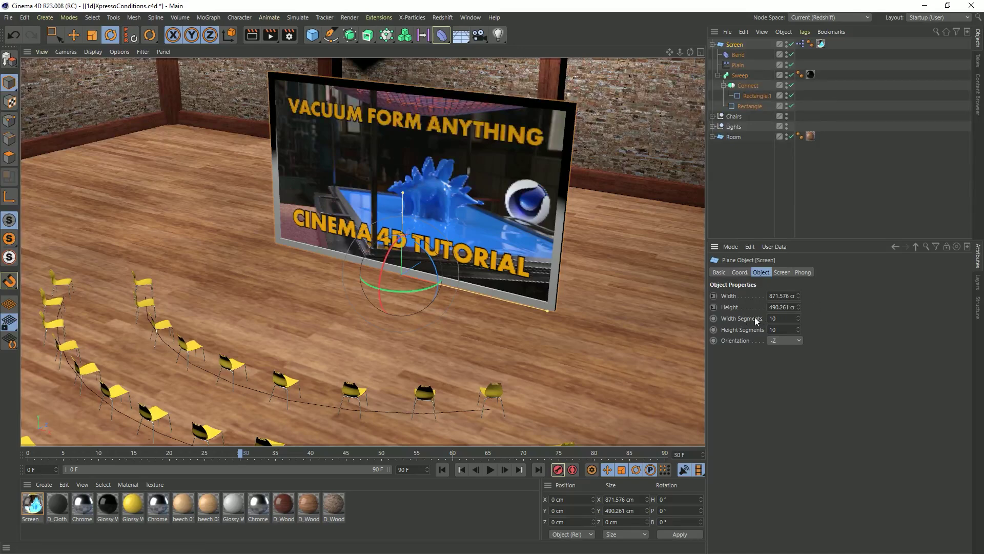
{"action": "left_click", "coordinate": [787, 331]}
{"action": "type", "text": "20"}
{"action": "key", "text": "Return"}
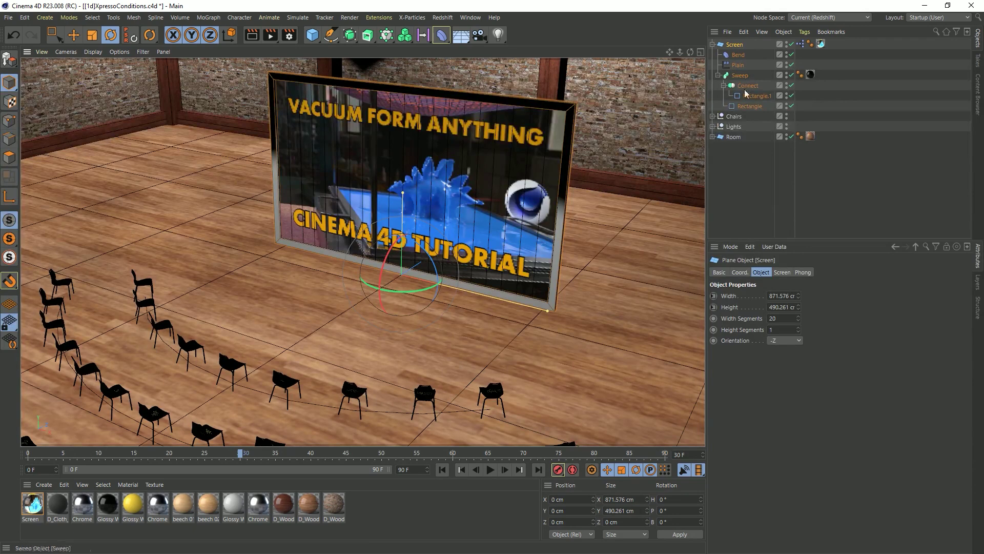
Check the frame's path Rectangle settings and set the Screen plane's width segments to 16.
{"action": "left_click", "coordinate": [750, 107]}
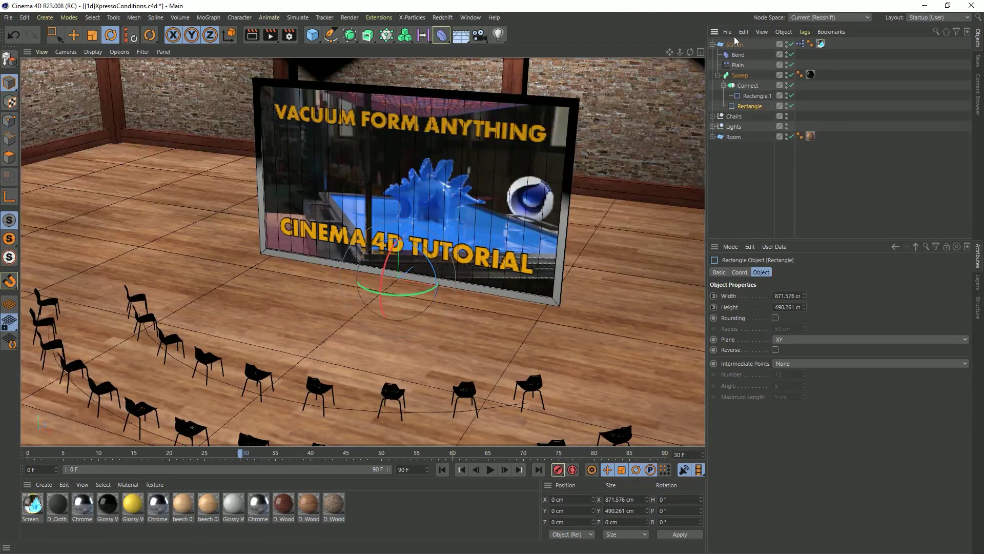
{"action": "left_click", "coordinate": [734, 44]}
{"action": "left_click", "coordinate": [773, 319]}
{"action": "type", "text": "16"}
{"action": "key", "text": "Return"}
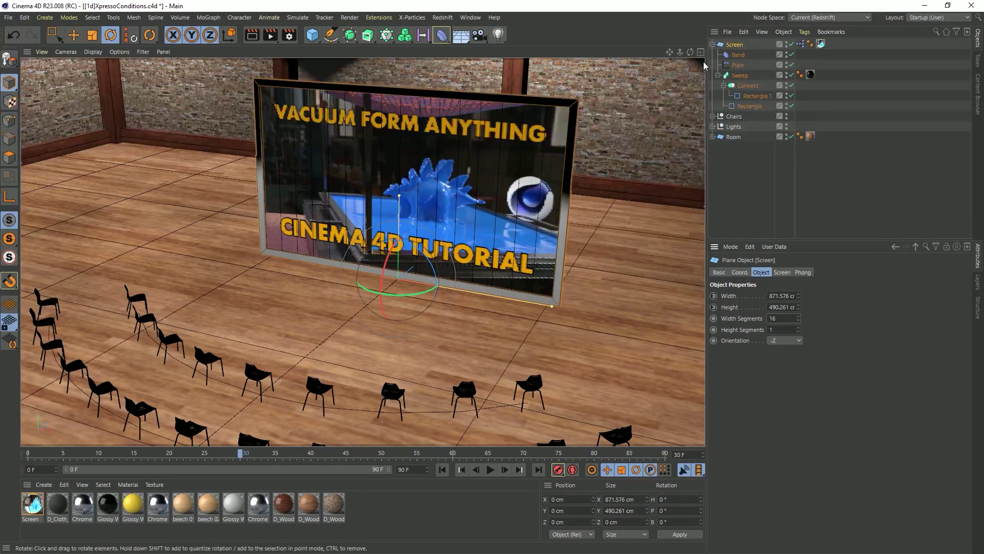
Set the frame's path Rectangle to Natural intermediate points with a number of 15.
{"action": "left_click", "coordinate": [747, 107]}
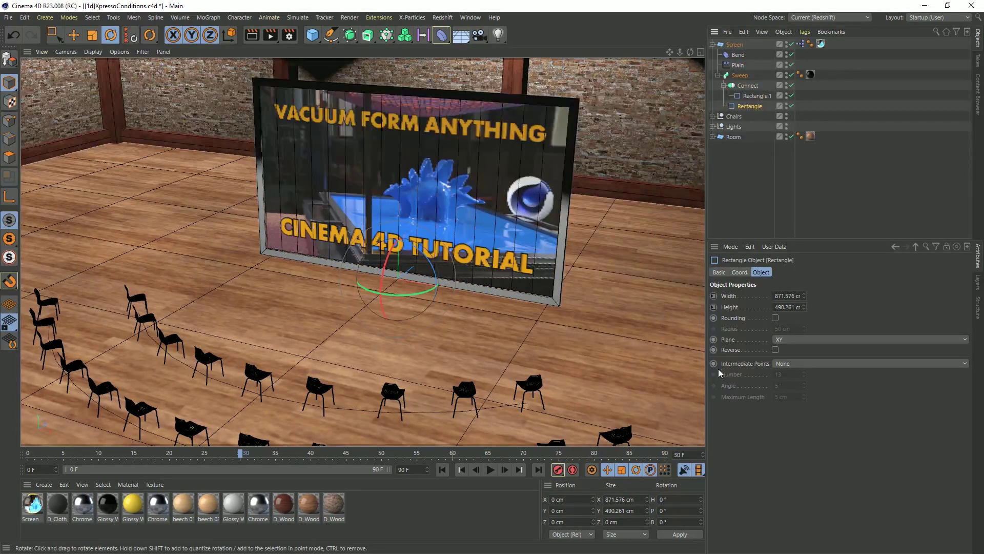
{"action": "left_click", "coordinate": [782, 363]}
{"action": "left_click", "coordinate": [790, 387]}
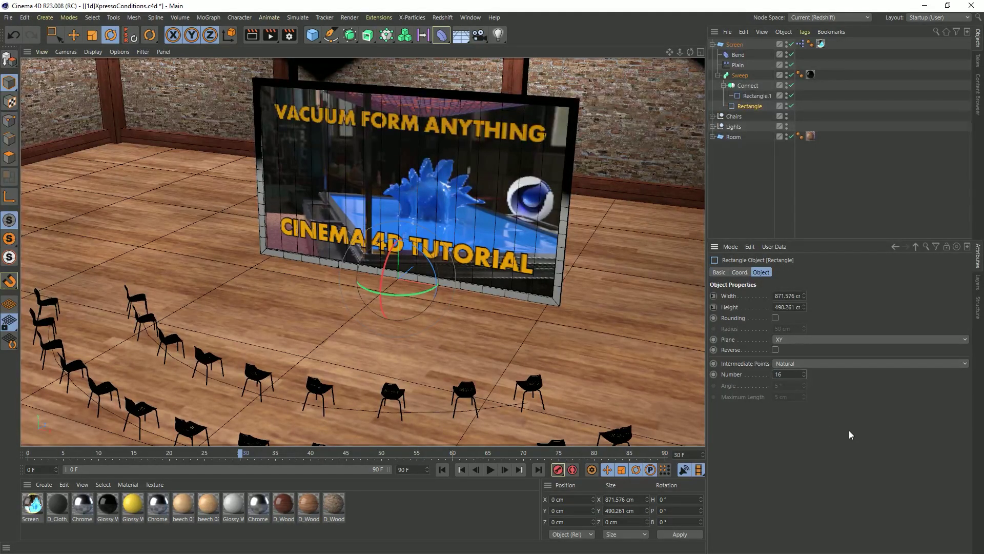
{"action": "left_click_drag", "start_coordinate": [580, 296], "coordinate": [494, 290], "text": "alt"}
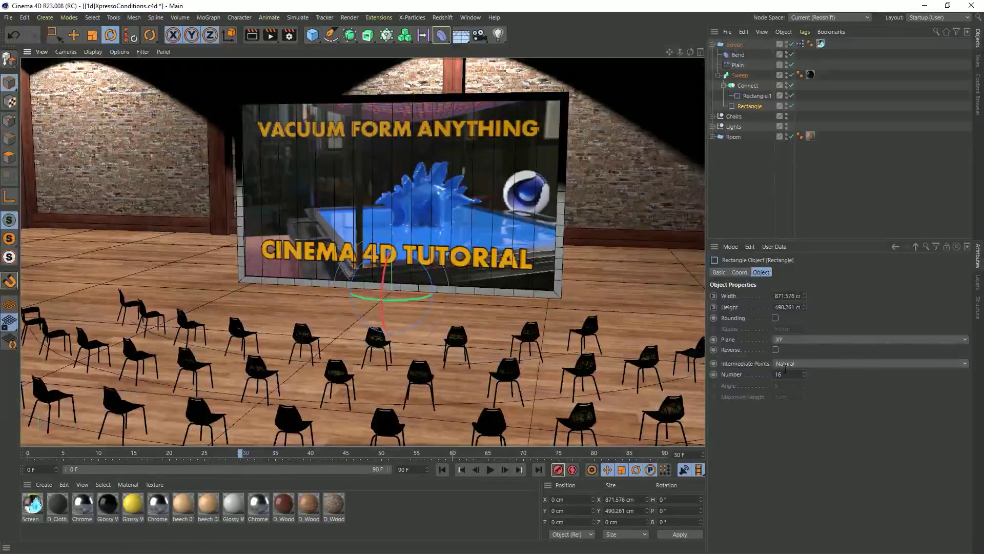
{"action": "left_click", "coordinate": [803, 376]}
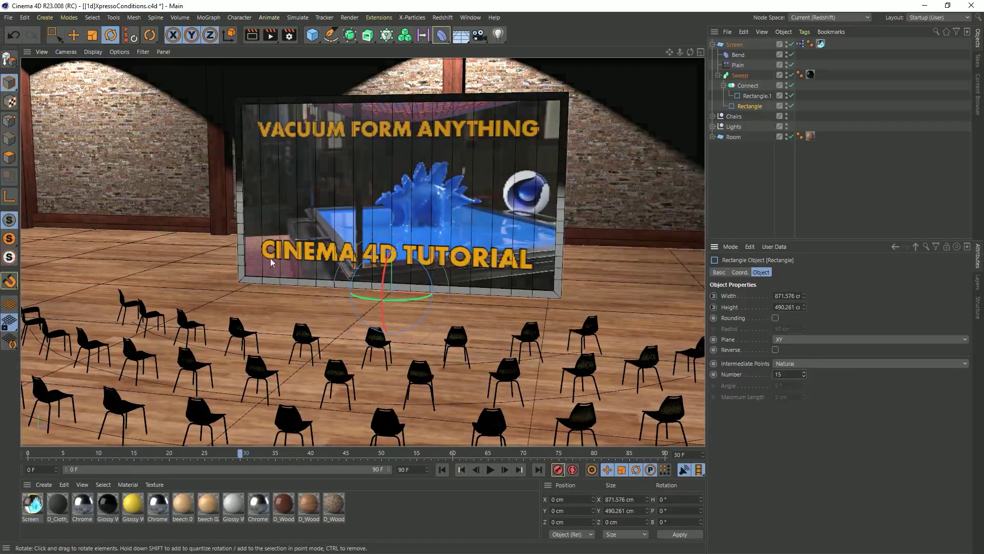
Set the Bend's strength to 68° and its angle to -90° so Screen and its frame curve horizontally.
{"action": "left_click_drag", "start_coordinate": [539, 242], "coordinate": [522, 291], "text": "alt"}
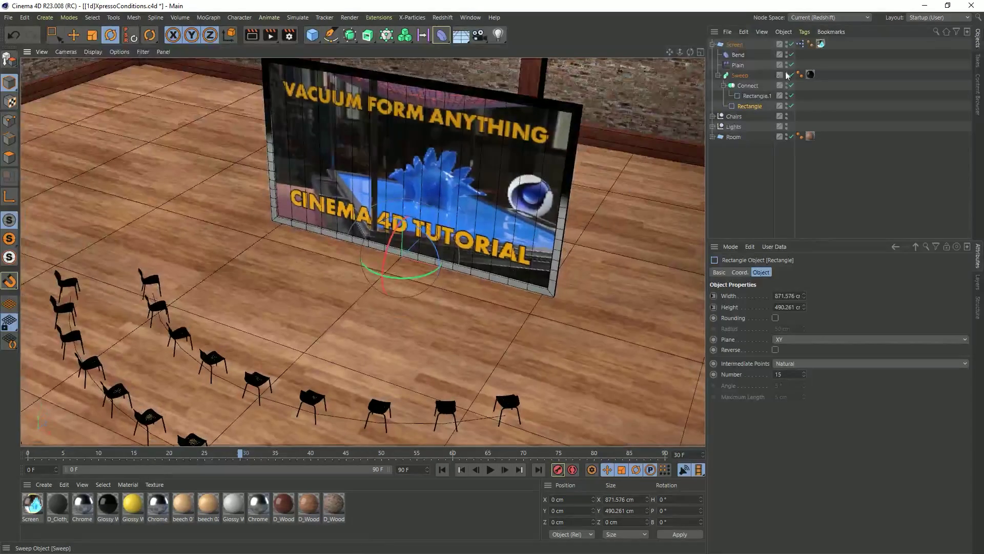
{"action": "left_click", "coordinate": [739, 54]}
{"action": "left_click_drag", "start_coordinate": [866, 329], "coordinate": [880, 333]}
{"action": "mouse_move", "coordinate": [819, 342]}
{"action": "left_mouse_down"}
{"action": "mouse_move", "coordinate": [834, 345]}
{"action": "mouse_move", "coordinate": [802, 349]}
{"action": "left_mouse_up"}
{"action": "type", "text": "-90"}
{"action": "key", "text": "Return"}
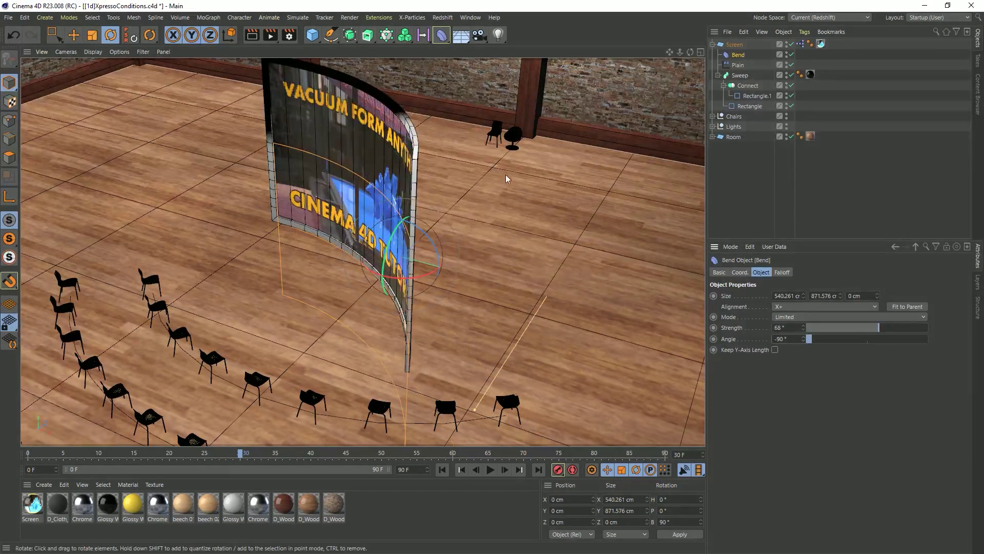
{"action": "left_click_drag", "start_coordinate": [410, 223], "coordinate": [286, 264], "text": "alt"}
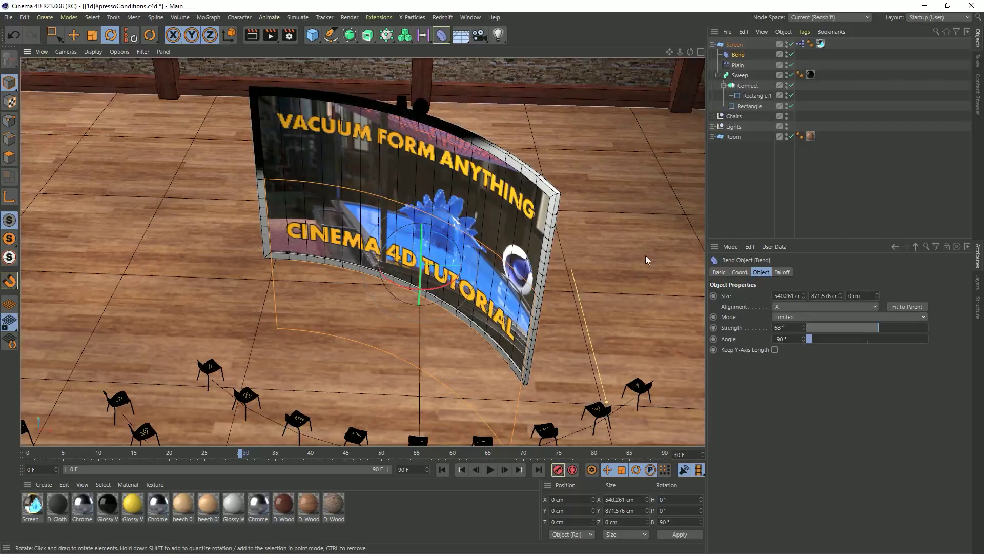
Halve the Bend deformer's Y size to 435.788 cm.
{"action": "left_click_drag", "start_coordinate": [519, 283], "coordinate": [493, 280], "text": "alt"}
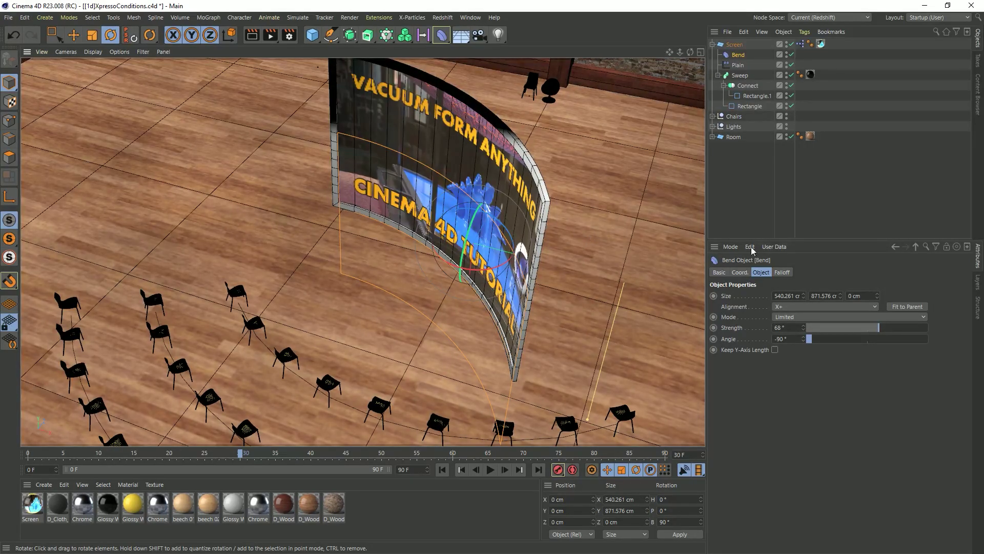
{"action": "left_click_drag", "start_coordinate": [527, 237], "coordinate": [549, 226], "text": "alt"}
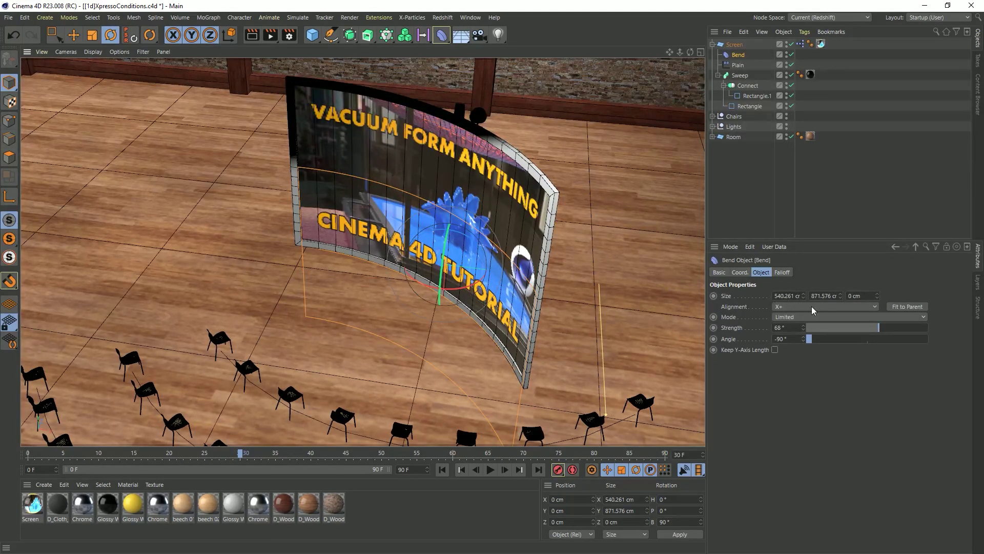
{"action": "left_click", "coordinate": [824, 296]}
{"action": "type", "text": "/2"}
{"action": "key", "text": "Return"}
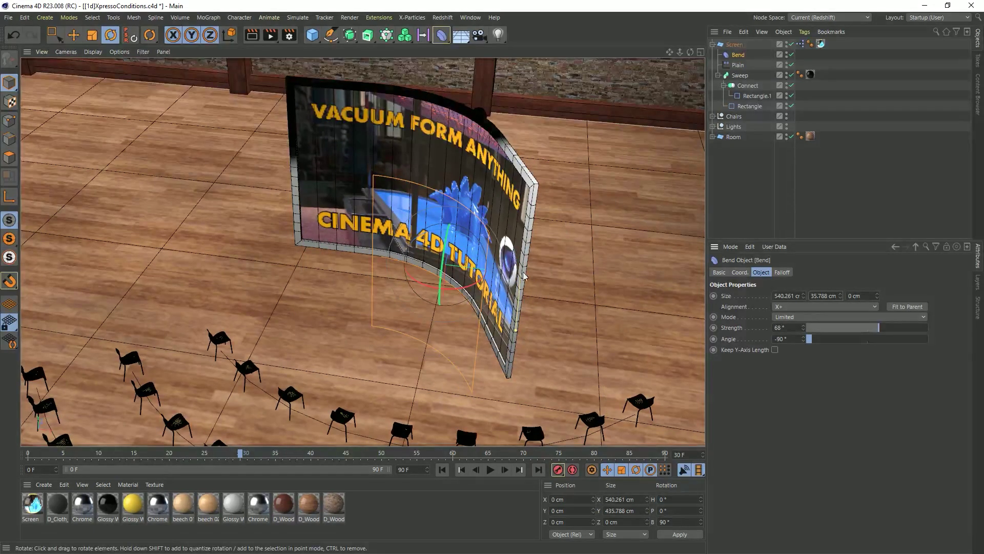
Move the Bend deformer along the screen to about X 221 cm and set its mode to Unlimited.
{"action": "key", "text": "e"}
{"action": "left_click_drag", "start_coordinate": [524, 280], "coordinate": [592, 275]}
{"action": "left_click", "coordinate": [738, 55]}
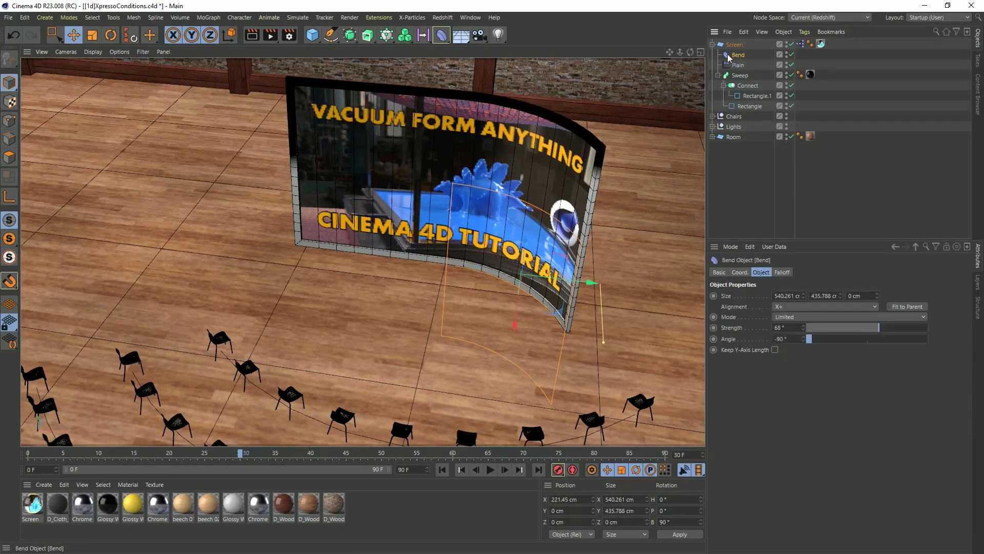
{"action": "left_click", "coordinate": [778, 318]}
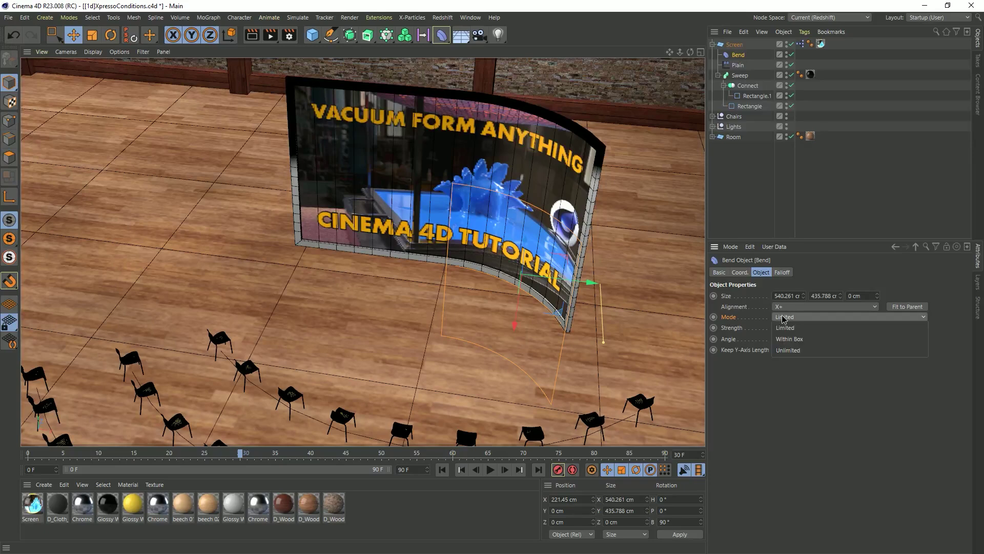
{"action": "left_click", "coordinate": [792, 351]}
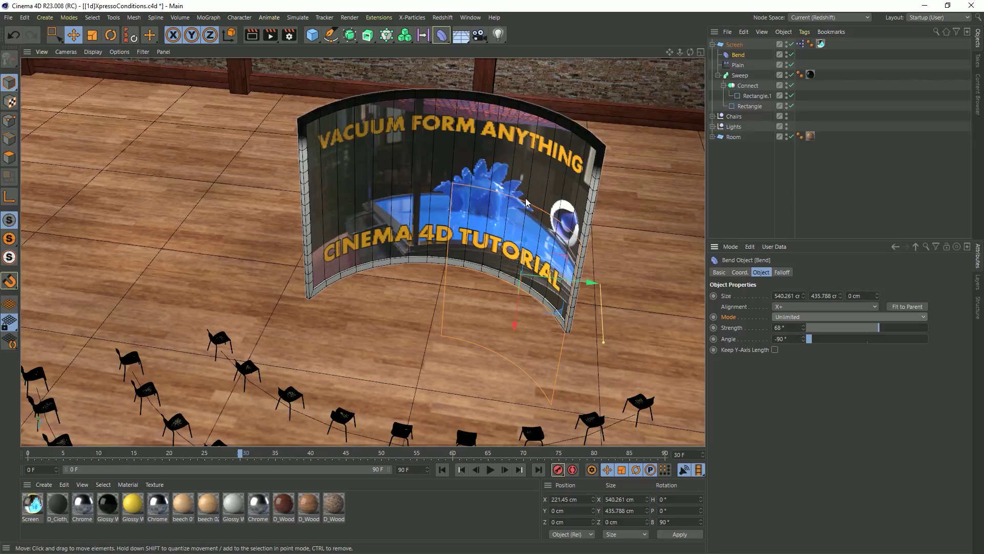
Raise the Bend deformer to about Y 207 cm and set its X size to 0 cm.
{"action": "left_click_drag", "start_coordinate": [535, 267], "coordinate": [512, 249], "text": "alt"}
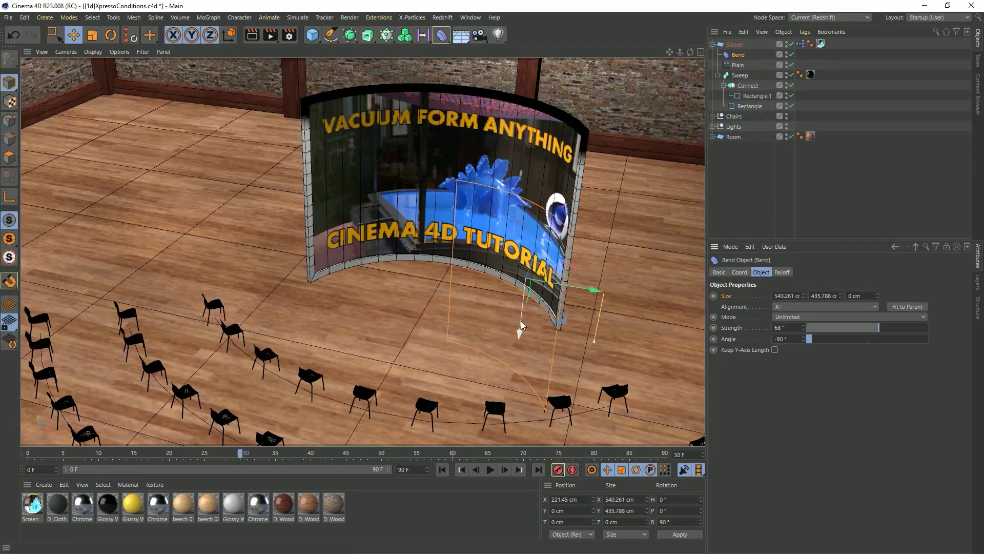
{"action": "left_click_drag", "start_coordinate": [520, 326], "coordinate": [527, 264]}
{"action": "double_click", "coordinate": [789, 295]}
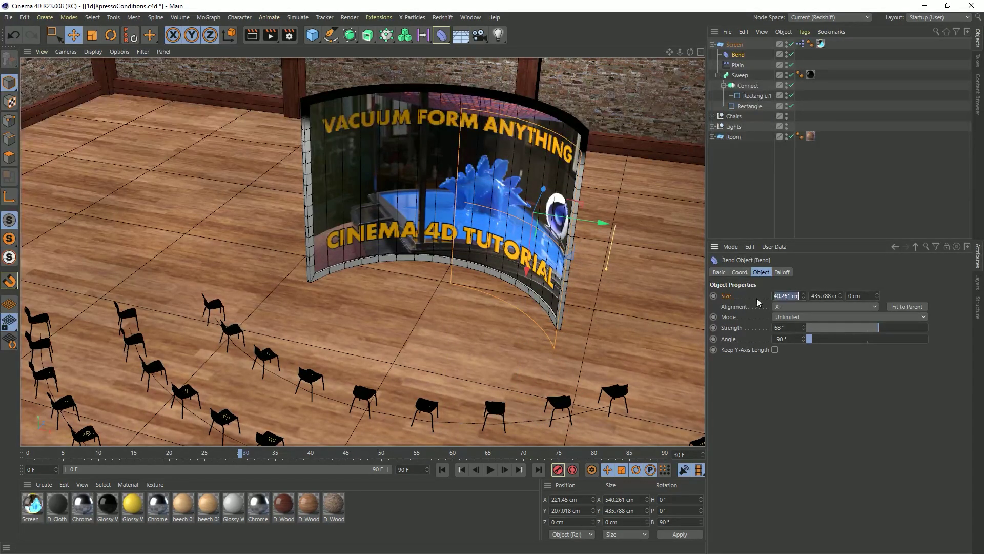
{"action": "type", "text": "0"}
{"action": "key", "text": "Return"}
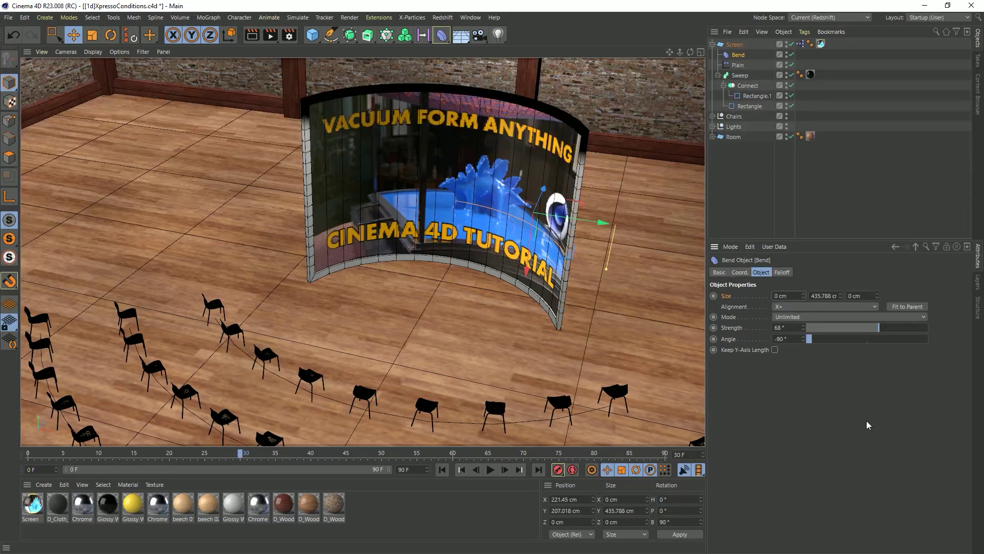
{"action": "double_click", "coordinate": [823, 294]}
Copy the user data interface of the Bend's Strength parameter.
{"action": "left_click", "coordinate": [734, 328]}
{"action": "right_click", "coordinate": [740, 327]}
{"action": "left_click", "coordinate": [736, 327]}
{"action": "right_click", "coordinate": [739, 331]}
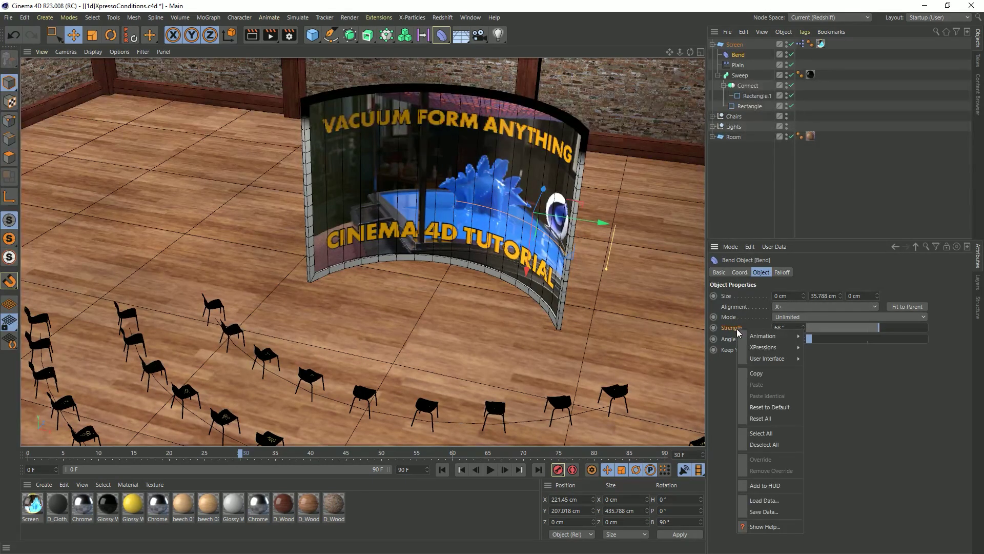
{"action": "mouse_move", "coordinate": [761, 358]}
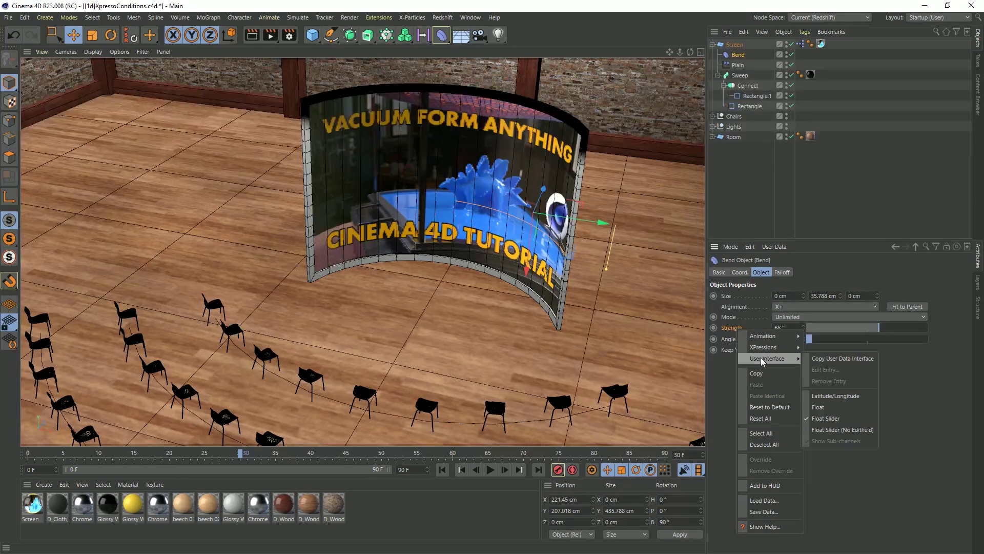
{"action": "left_click", "coordinate": [829, 360]}
Paste the copied interface into the Screen plane's user data and place the Strength entry below Pivot Point.
{"action": "left_click", "coordinate": [734, 44]}
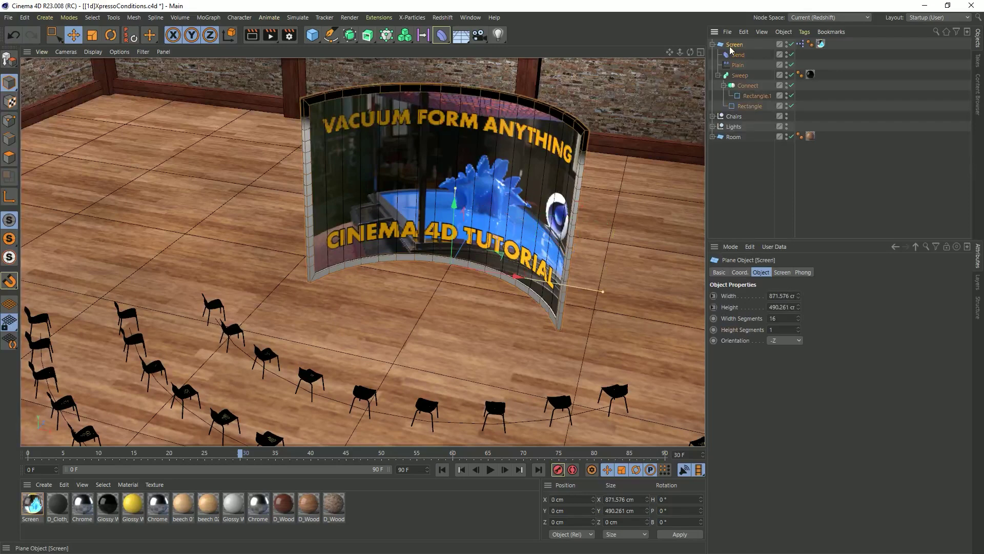
{"action": "left_click", "coordinate": [782, 250]}
{"action": "left_click", "coordinate": [785, 281]}
{"action": "left_click_drag", "start_coordinate": [560, 193], "coordinate": [451, 106]}
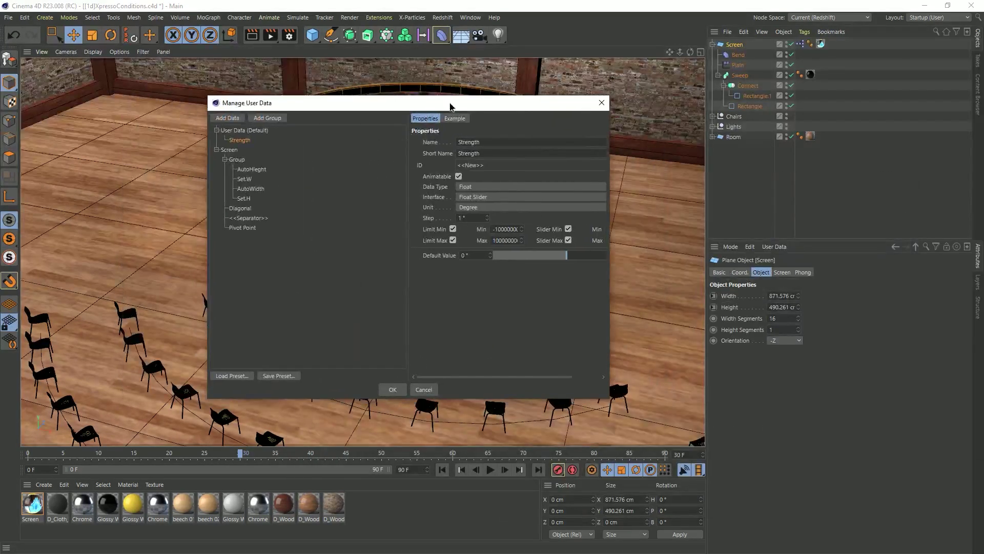
{"action": "left_click_drag", "start_coordinate": [243, 144], "coordinate": [247, 231]}
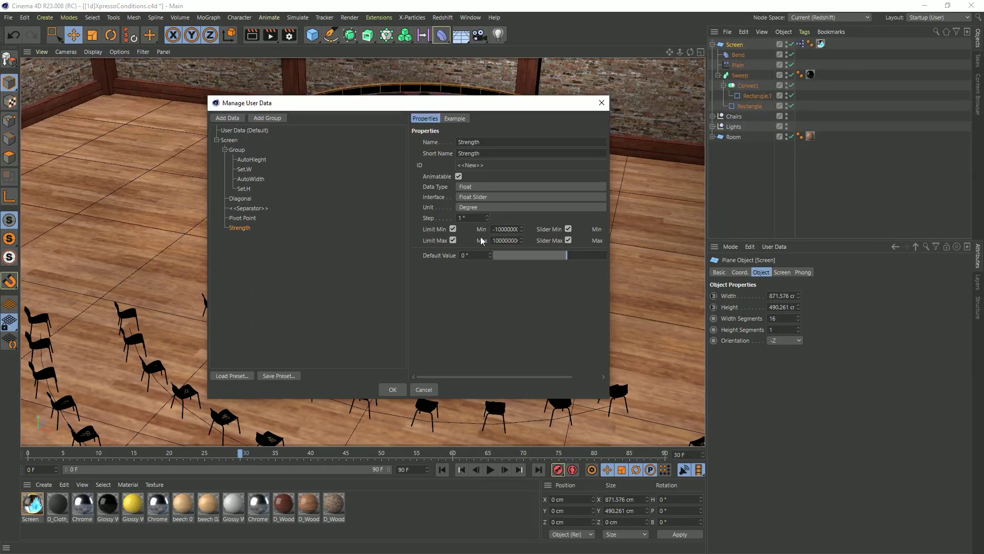
Set the Strength entry's default value to 136° and limit its slider range to -90° through 90°.
{"action": "left_click_drag", "start_coordinate": [559, 257], "coordinate": [594, 257]}
{"action": "left_click_drag", "start_coordinate": [580, 221], "coordinate": [477, 216]}
{"action": "left_click_drag", "start_coordinate": [599, 231], "coordinate": [580, 239]}
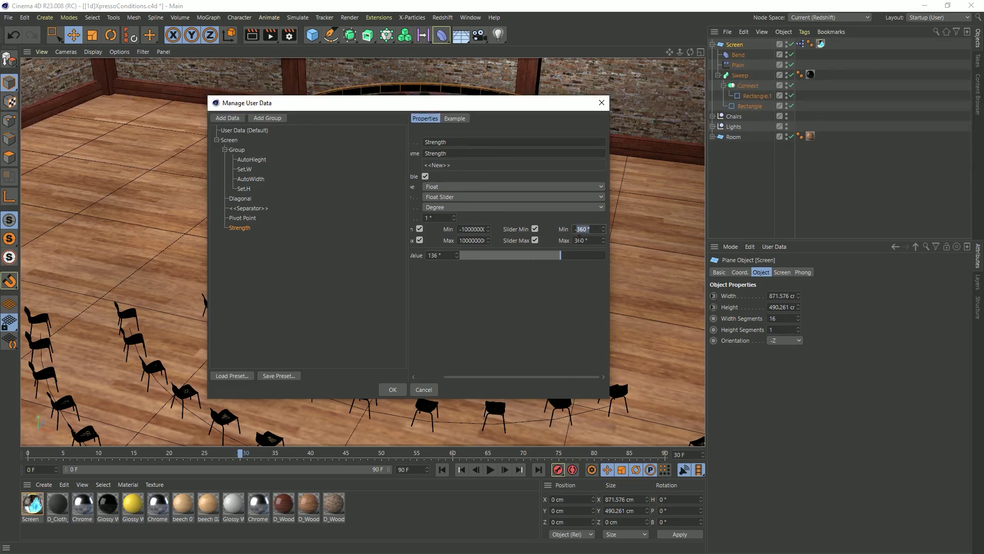
{"action": "type", "text": "90"}
{"action": "key", "text": "Tab"}
{"action": "type", "text": "90"}
{"action": "key", "text": "Return"}
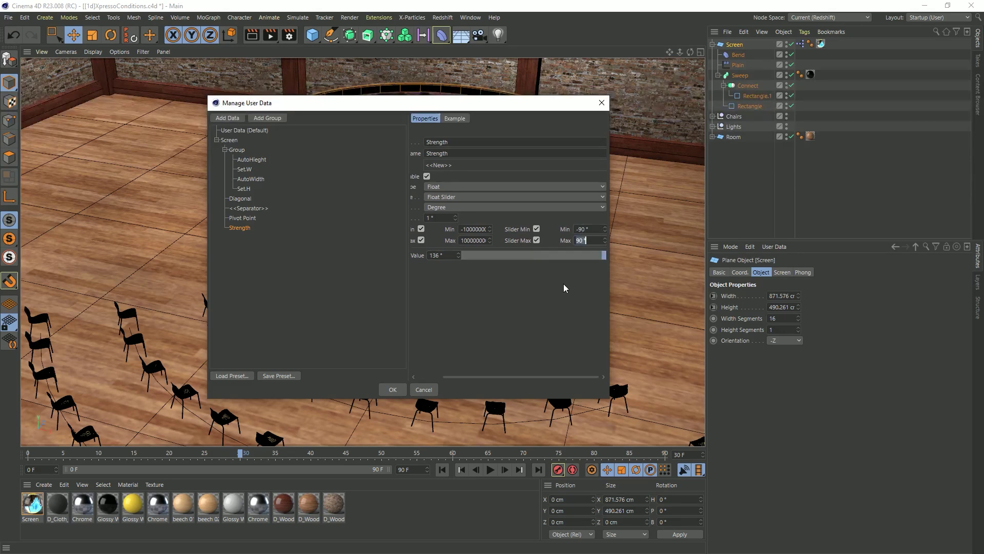
Rename the Strength user data entry as Bend and accept the user data changes.
{"action": "left_click", "coordinate": [468, 141]}
{"action": "type", "text": "Bend"}
{"action": "left_click", "coordinate": [534, 303]}
{"action": "left_click", "coordinate": [393, 389]}
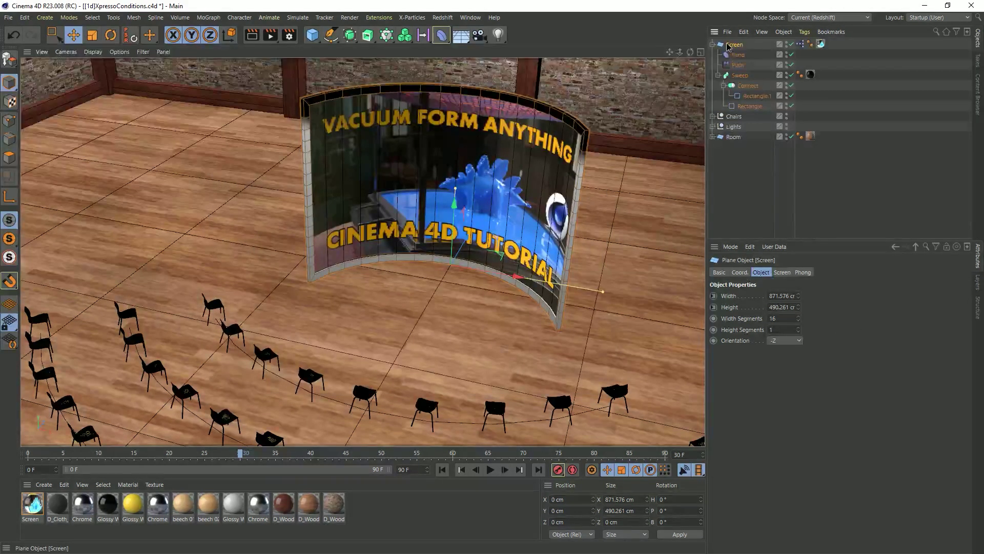
Set the Screen's Bend control to 14° and save the scene.
{"action": "left_click", "coordinate": [783, 273]}
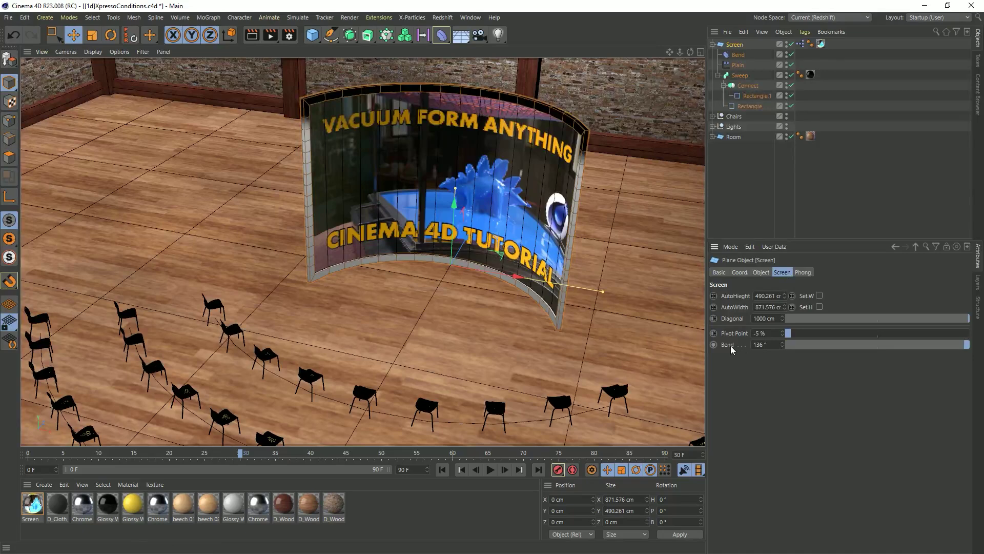
{"action": "left_click_drag", "start_coordinate": [818, 346], "coordinate": [890, 346]}
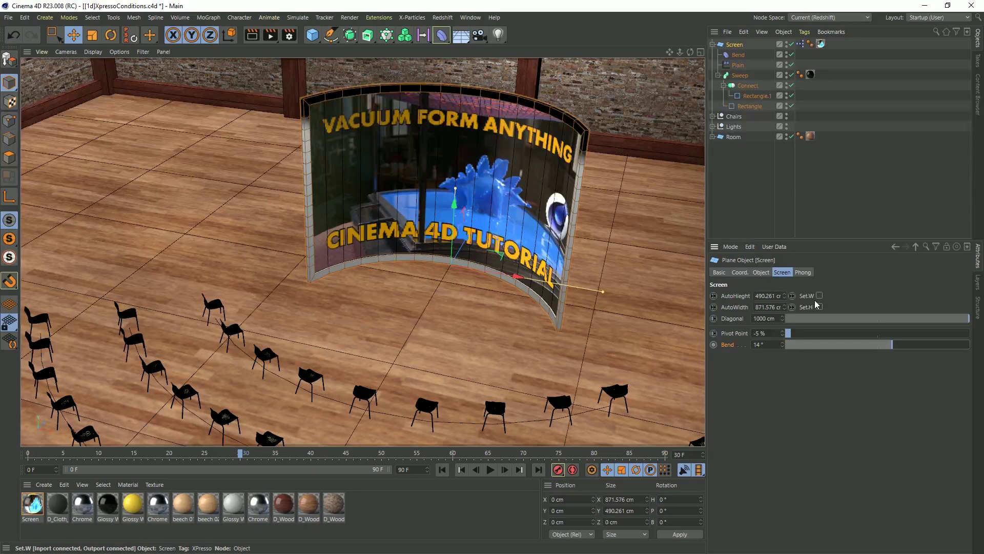
{"action": "key", "text": "ctrl+s"}
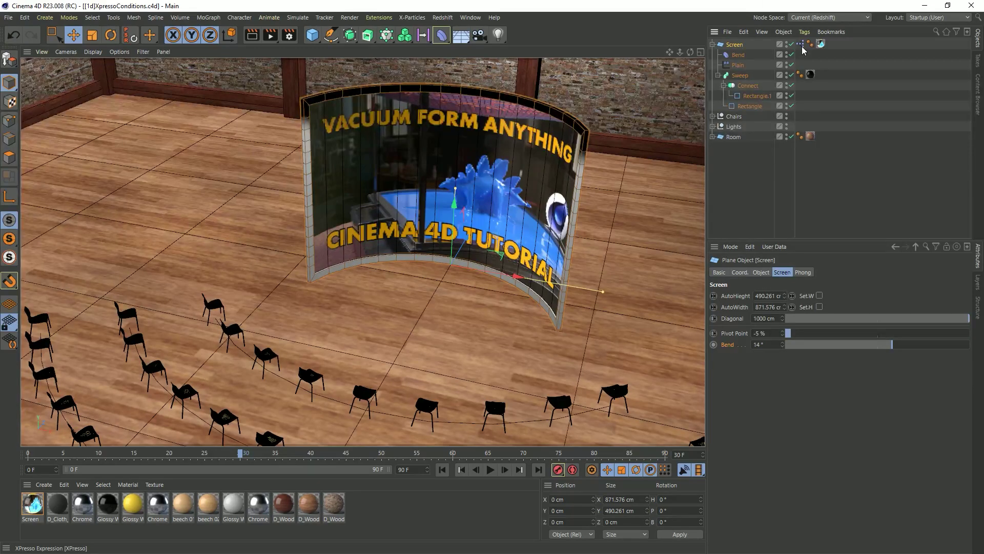
Open the Screen's XPresso expression, keeping the object list in view beside the node graph.
{"action": "double_click", "coordinate": [804, 44]}
{"action": "left_click_drag", "start_coordinate": [805, 43], "coordinate": [541, 78]}
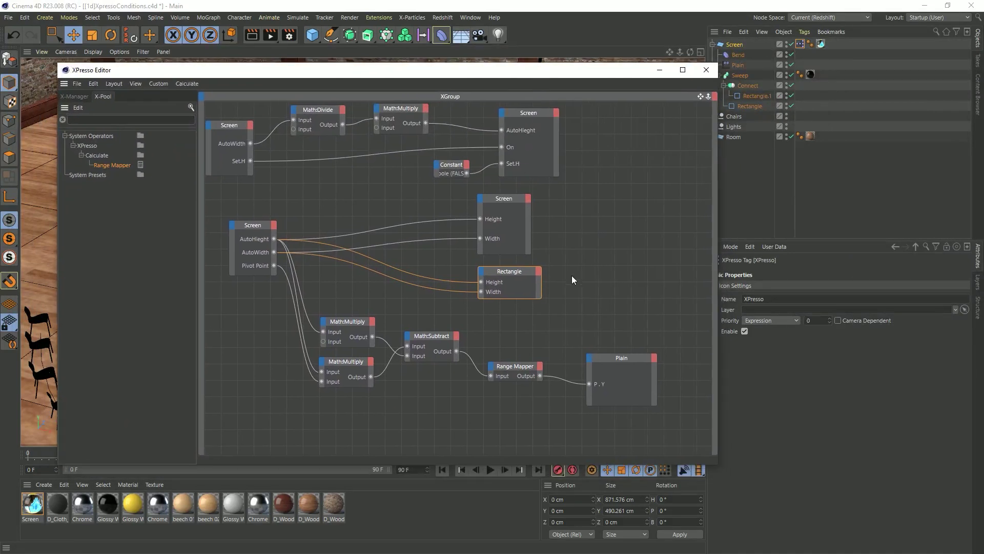
{"action": "left_click_drag", "start_coordinate": [616, 72], "coordinate": [575, 64]}
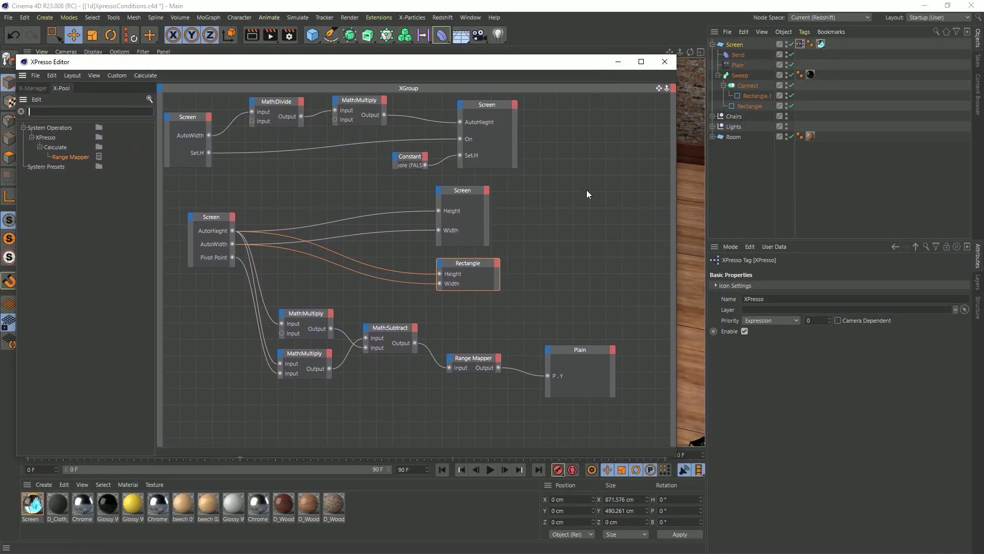
{"action": "left_click_drag", "start_coordinate": [734, 45], "coordinate": [241, 426]}
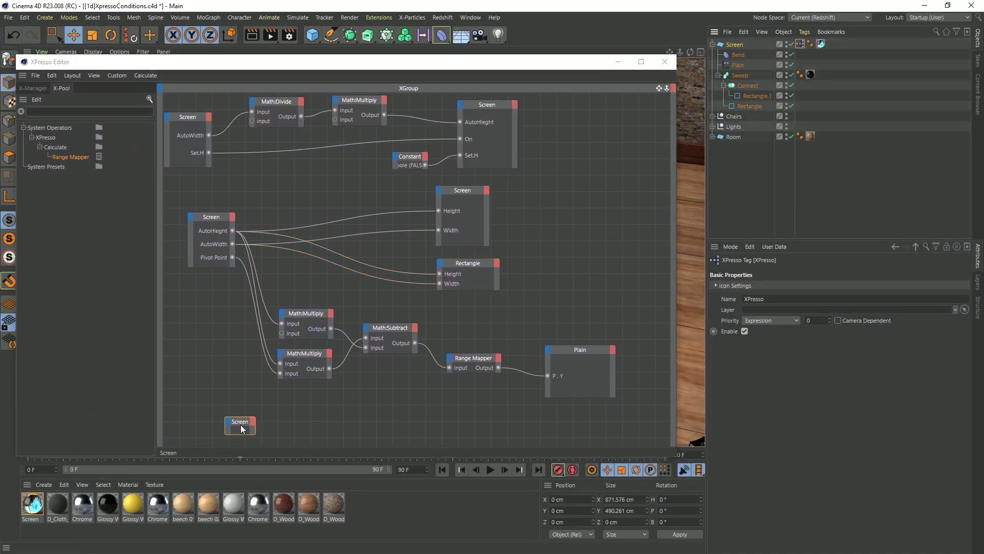
{"action": "middle_click_drag", "start_coordinate": [277, 386], "coordinate": [333, 332], "text": "alt"}
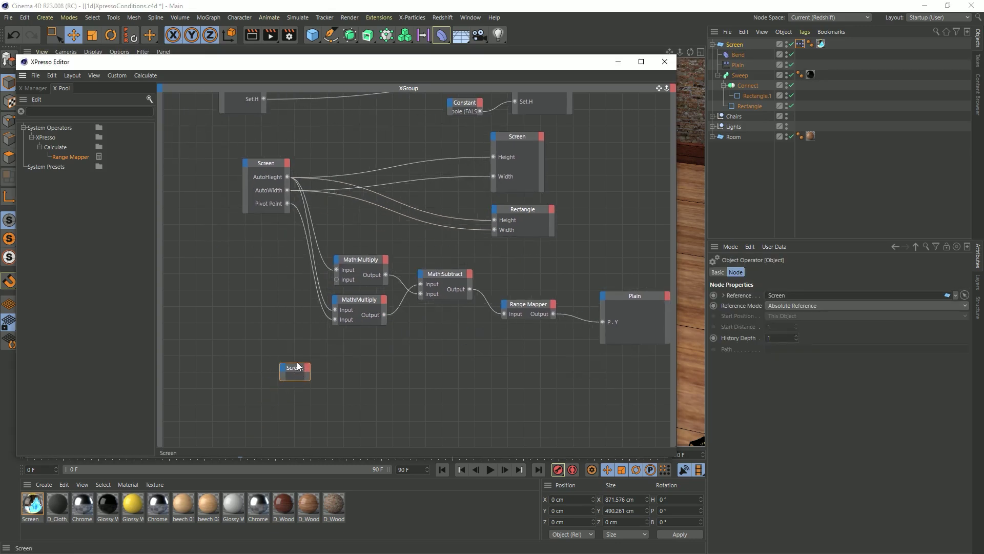
{"action": "key", "text": "Delete"}
Expose the Bend user data as an output port on the existing Screen node that carries Pivot Point.
{"action": "left_click", "coordinate": [734, 44]}
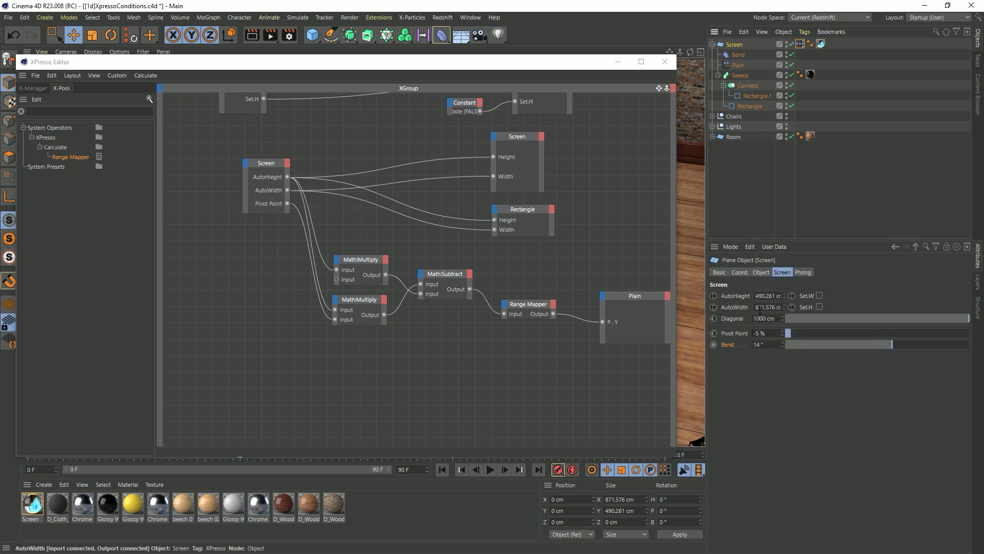
{"action": "left_click_drag", "start_coordinate": [735, 344], "coordinate": [278, 282]}
{"action": "left_click_drag", "start_coordinate": [272, 163], "coordinate": [243, 145]}
Add the Bend deformer as a node below Plain and give it a Strength input port.
{"action": "left_click_drag", "start_coordinate": [737, 55], "coordinate": [582, 392]}
{"action": "left_click", "coordinate": [738, 55]}
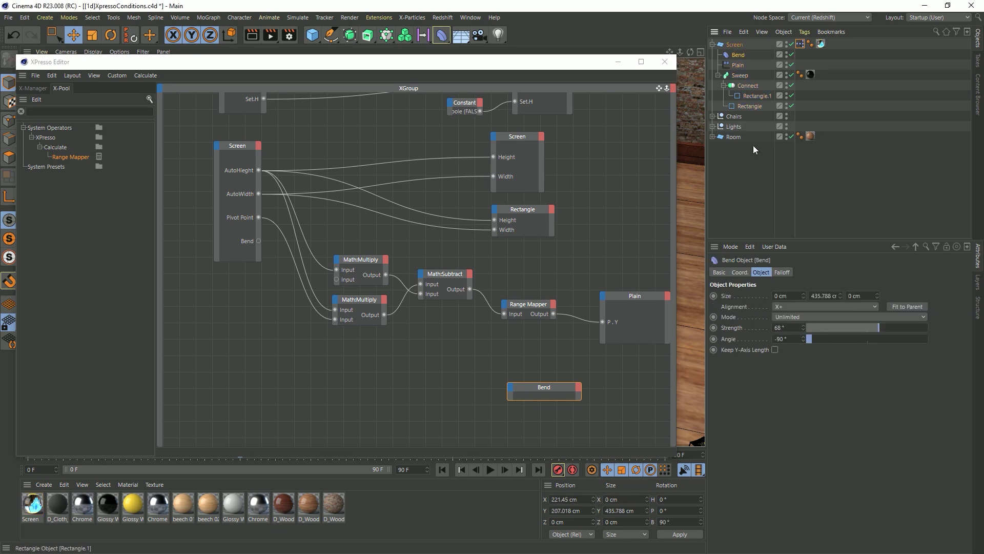
{"action": "left_click_drag", "start_coordinate": [737, 328], "coordinate": [513, 403]}
Duplicate the 0.5 Multiply node and wire it between the Screen node's Bend output and the Bend node's Strength input.
{"action": "left_click_drag", "start_coordinate": [469, 73], "coordinate": [464, 331]}
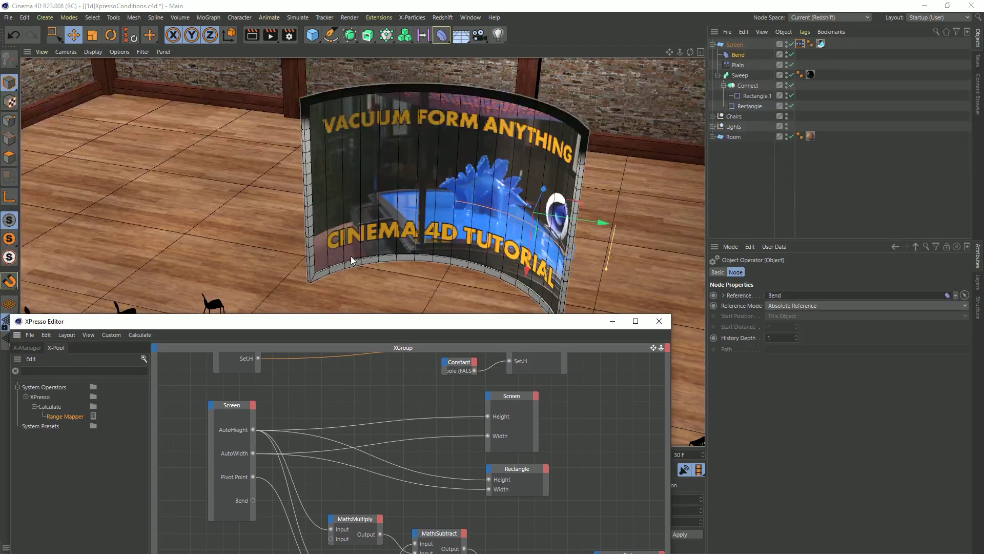
{"action": "left_click_drag", "start_coordinate": [434, 324], "coordinate": [457, 83]}
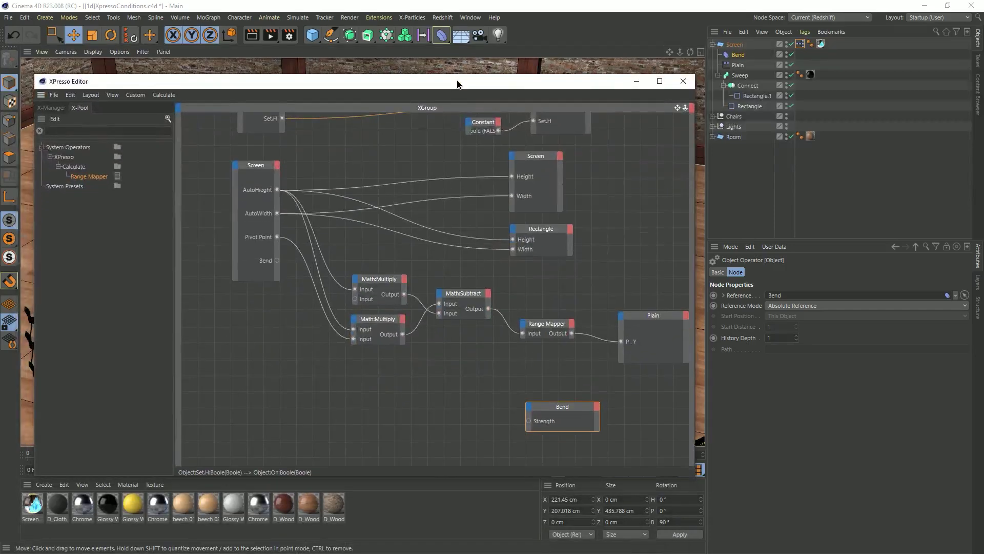
{"action": "left_click_drag", "start_coordinate": [386, 281], "coordinate": [275, 261], "text": "ctrl"}
{"action": "left_click", "coordinate": [408, 433]}
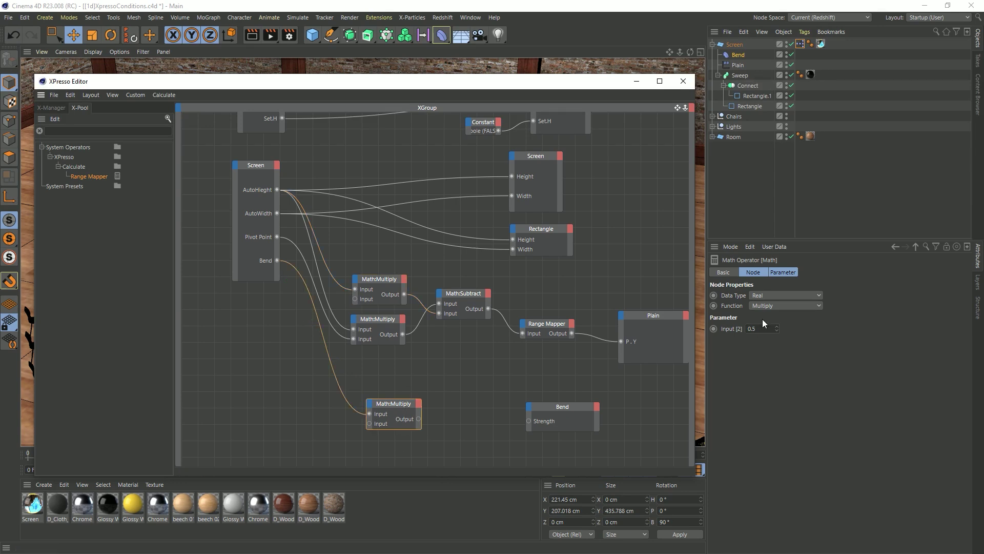
{"action": "left_click_drag", "start_coordinate": [759, 330], "coordinate": [707, 359]}
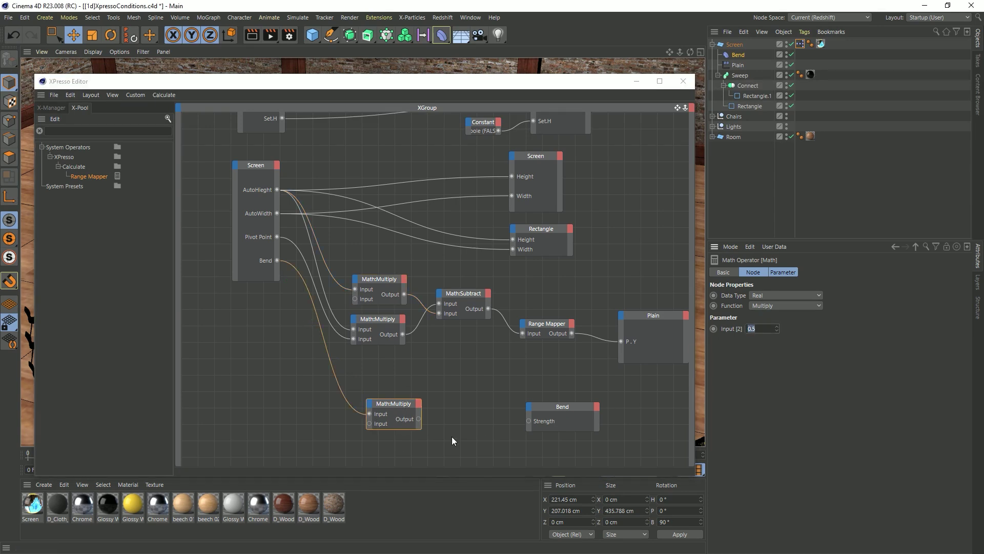
{"action": "left_click_drag", "start_coordinate": [419, 419], "coordinate": [534, 424]}
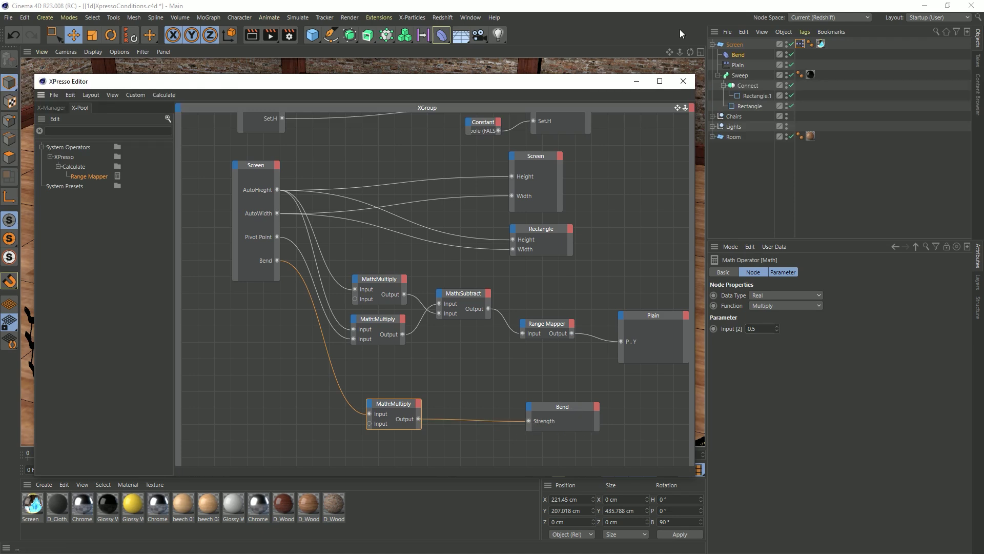
Check the Bend deformer's size settings and give its XPresso node a Size.Y input port.
{"action": "left_click", "coordinate": [740, 55]}
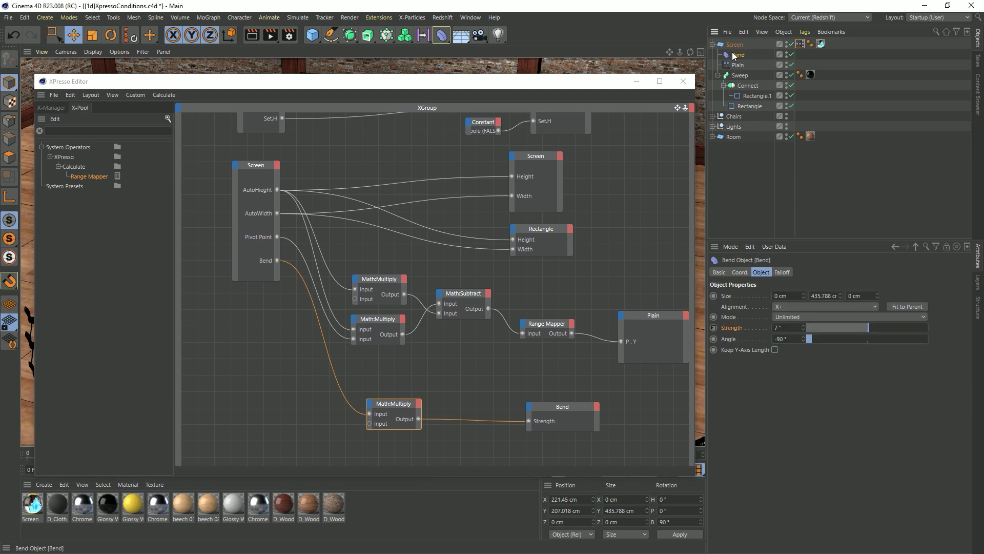
{"action": "left_click", "coordinate": [787, 297]}
{"action": "double_click", "coordinate": [829, 295]}
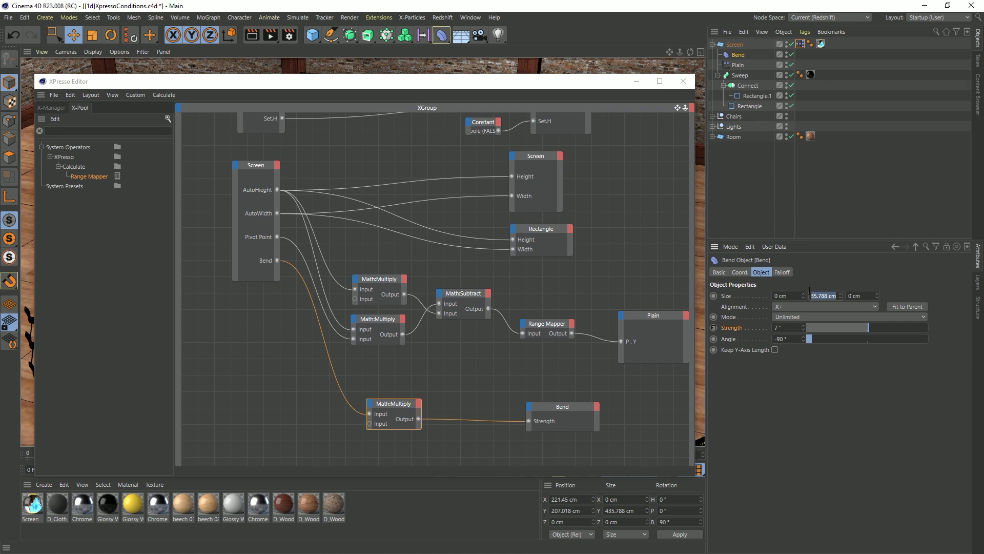
{"action": "left_click", "coordinate": [532, 410]}
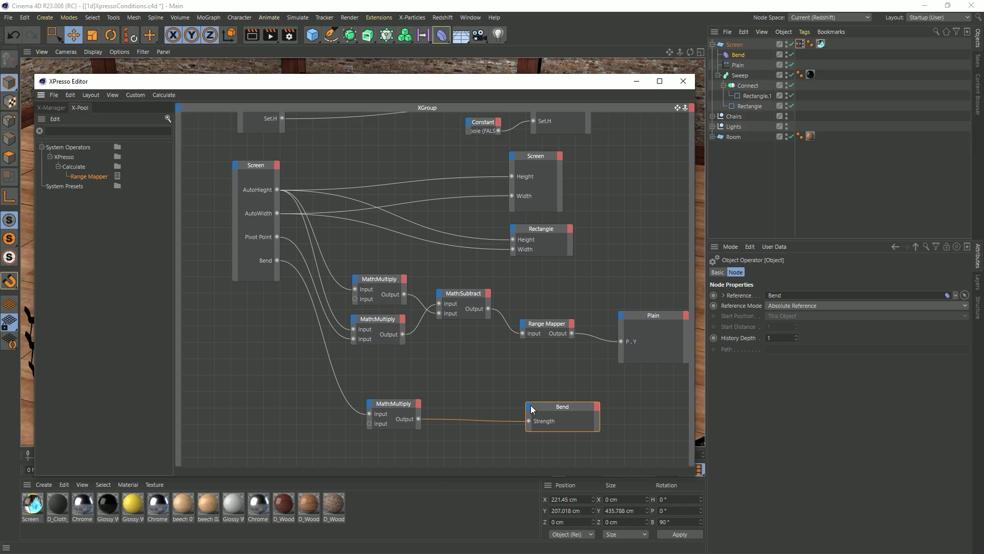
{"action": "left_click", "coordinate": [530, 407]}
{"action": "mouse_move", "coordinate": [568, 492]}
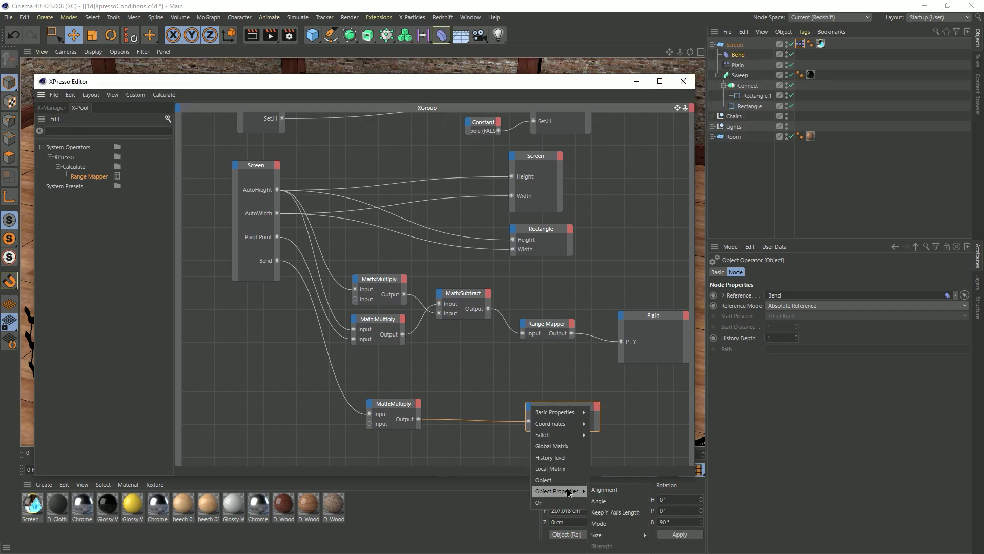
{"action": "mouse_move", "coordinate": [625, 536]}
{"action": "left_click", "coordinate": [661, 535]}
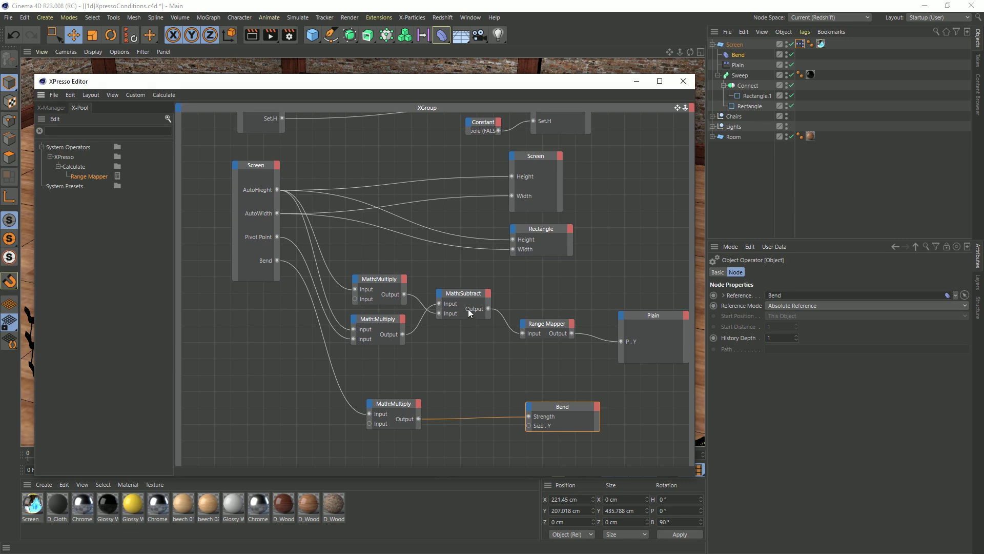
Duplicate the 0.5 Multiply node and wire it between the Screen node's AutoWidth output and the Bend node's Size.Y input.
{"action": "mouse_move", "coordinate": [386, 281]}
{"action": "left_mouse_down"}
{"action": "mouse_move", "coordinate": [467, 371]}
{"action": "mouse_move", "coordinate": [493, 368]}
{"action": "mouse_move", "coordinate": [390, 280]}
{"action": "left_mouse_up"}
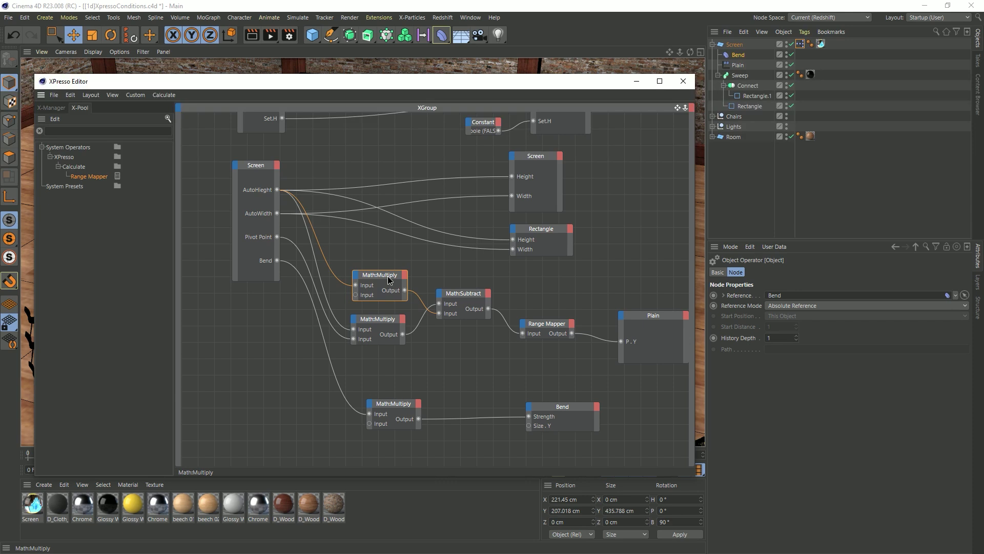
{"action": "left_click_drag", "start_coordinate": [399, 387], "coordinate": [550, 453]}
{"action": "left_click", "coordinate": [373, 278]}
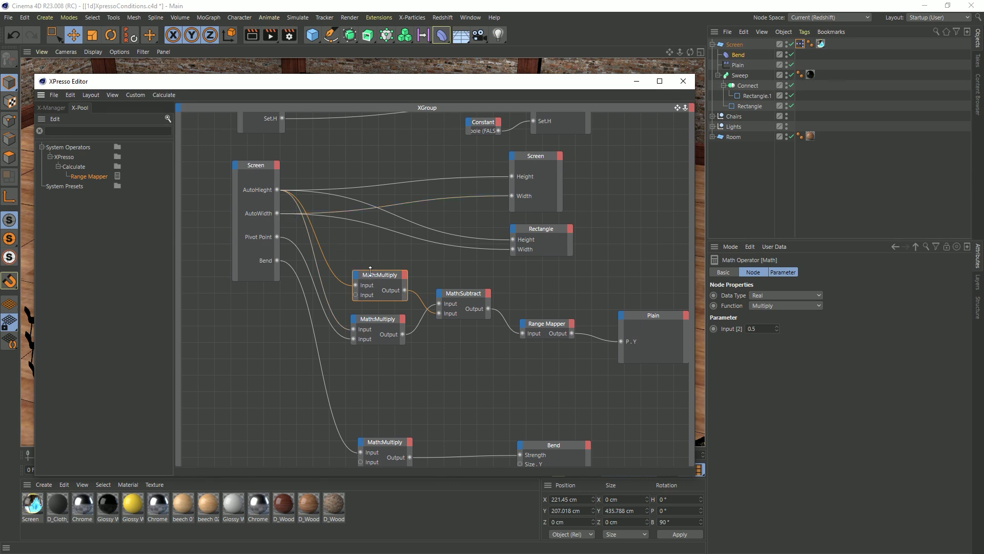
{"action": "left_click_drag", "start_coordinate": [372, 273], "coordinate": [278, 214], "text": "ctrl"}
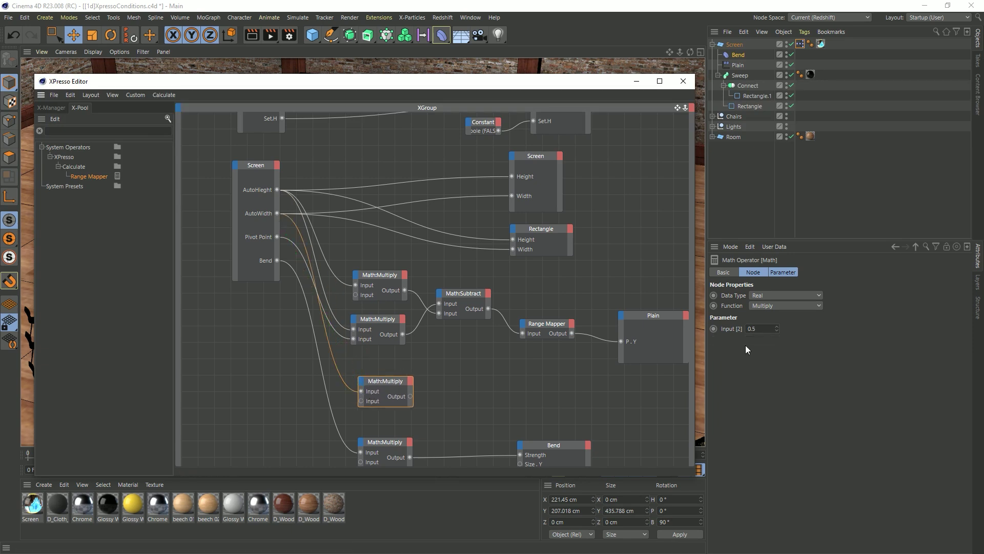
{"action": "left_click_drag", "start_coordinate": [411, 396], "coordinate": [520, 464]}
{"action": "middle_click_drag", "start_coordinate": [574, 378], "coordinate": [561, 322], "text": "alt"}
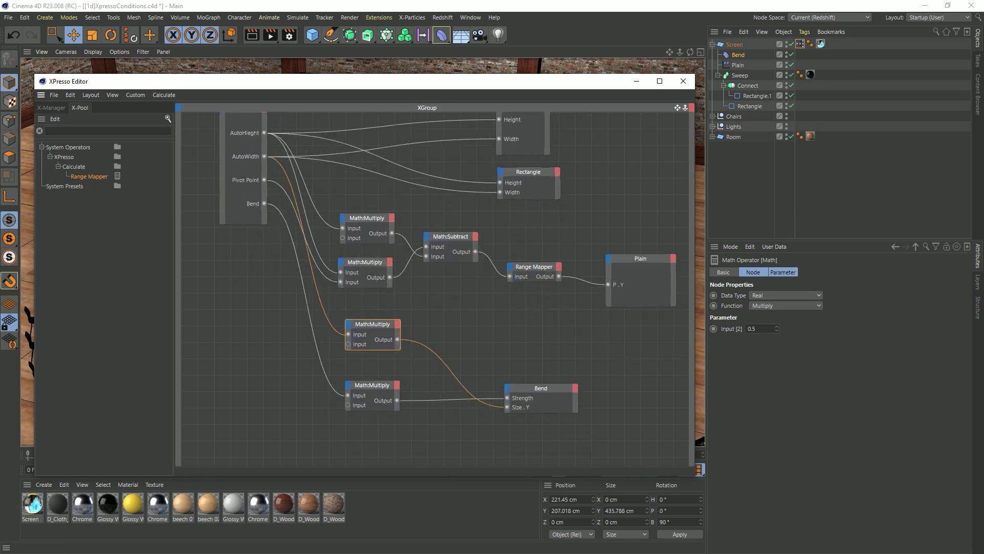
Examine the Bend deformer's Y size against the Screen in the viewport, with the node graph moved aside.
{"action": "left_click_drag", "start_coordinate": [537, 85], "coordinate": [487, 397]}
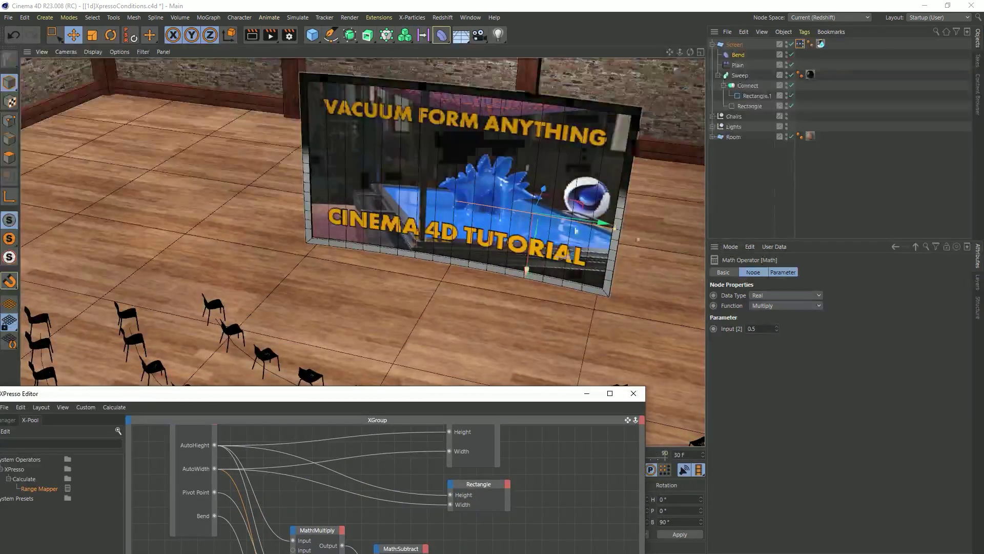
{"action": "left_click", "coordinate": [738, 55]}
{"action": "left_click_drag", "start_coordinate": [518, 394], "coordinate": [343, 258]}
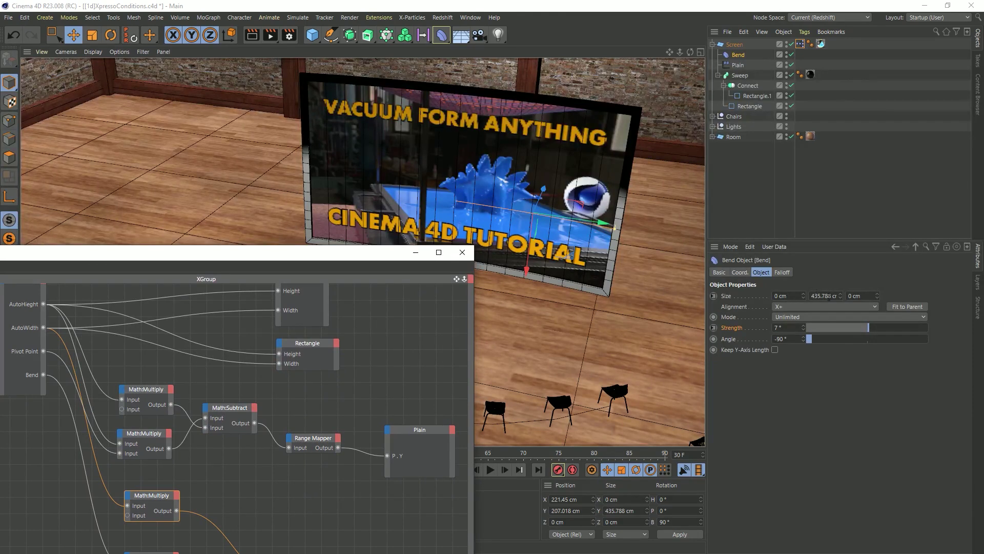
{"action": "double_click", "coordinate": [823, 296]}
{"action": "double_click", "coordinate": [823, 296]}
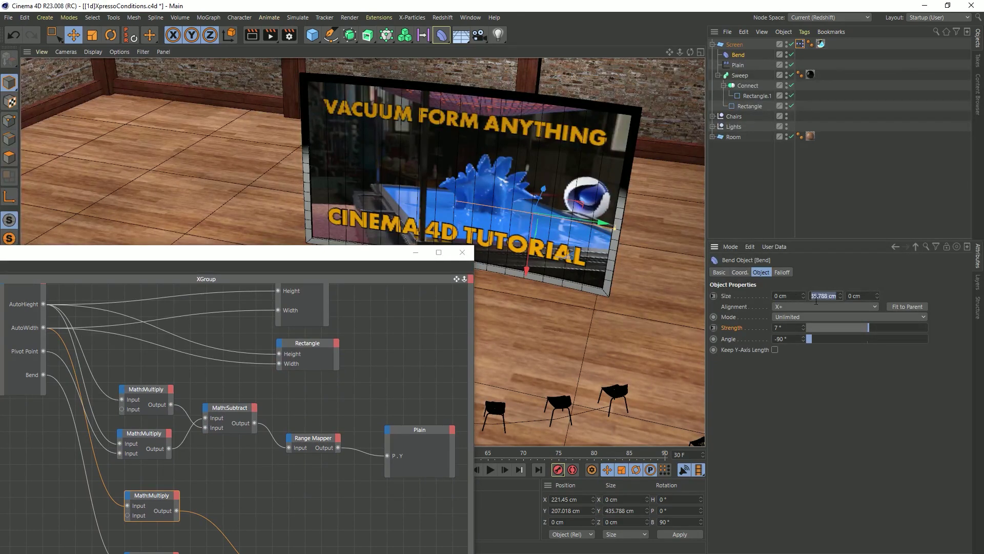
{"action": "left_click_drag", "start_coordinate": [823, 295], "coordinate": [789, 296]}
{"action": "left_click_drag", "start_coordinate": [318, 256], "coordinate": [310, 314]}
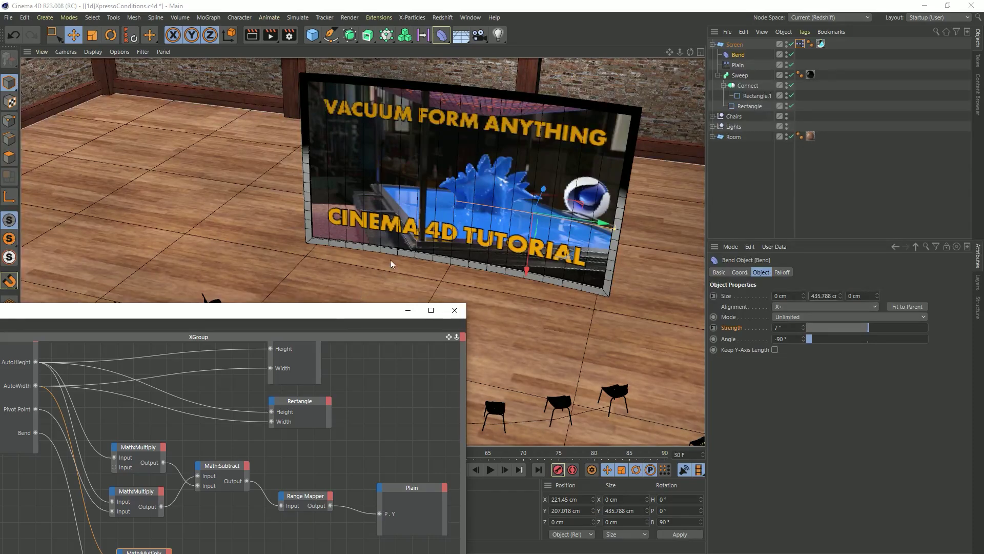
{"action": "left_click_drag", "start_coordinate": [333, 315], "coordinate": [537, 107]}
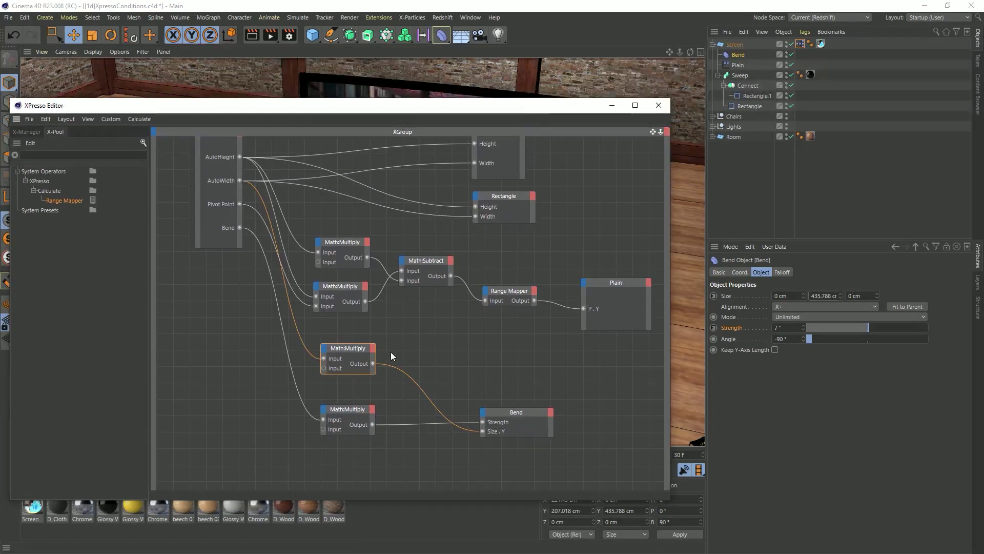
Duplicate the AutoWidth Multiply node, feed it from the Screen node's AutoWidth output and set its second input to 0.25.
{"action": "left_click_drag", "start_coordinate": [344, 352], "coordinate": [241, 180]}
{"action": "left_click_drag", "start_coordinate": [756, 331], "coordinate": [672, 329]}
{"action": "left_click", "coordinate": [797, 417]}
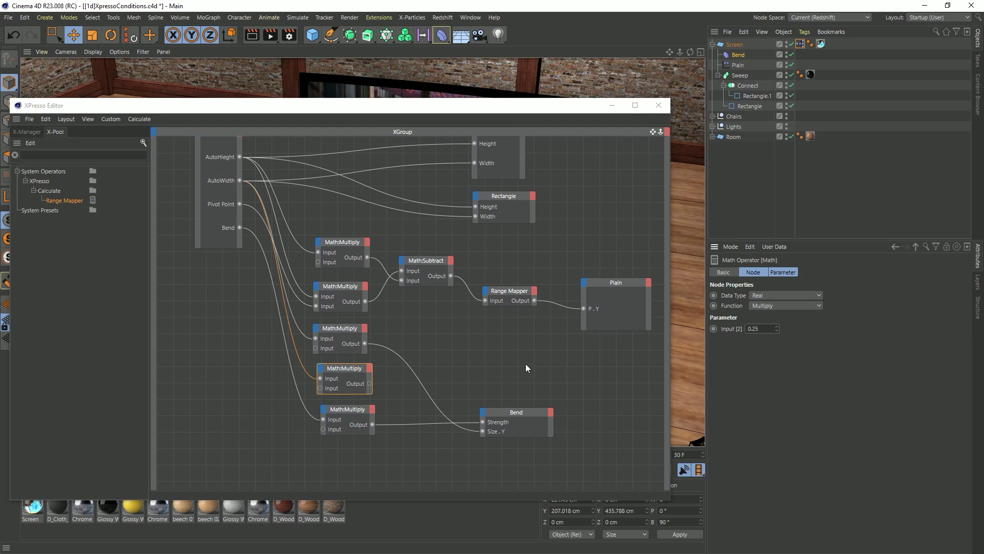
{"action": "left_click_drag", "start_coordinate": [369, 383], "coordinate": [505, 381]}
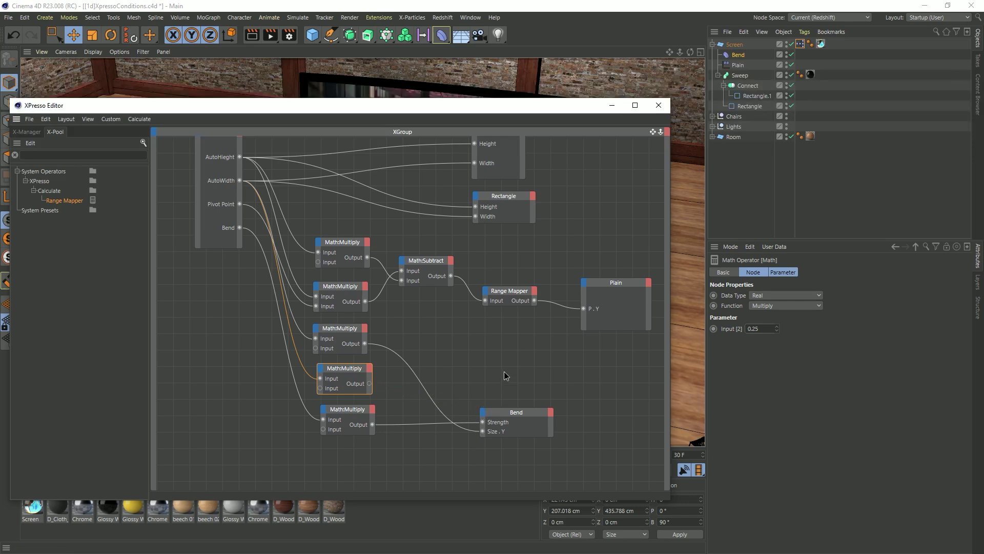
Add a Position.X input to the Bend node, wire the 0.25 Multiply output into it and close the XPresso editor.
{"action": "left_click_drag", "start_coordinate": [554, 108], "coordinate": [234, 164]}
{"action": "left_click", "coordinate": [736, 55]}
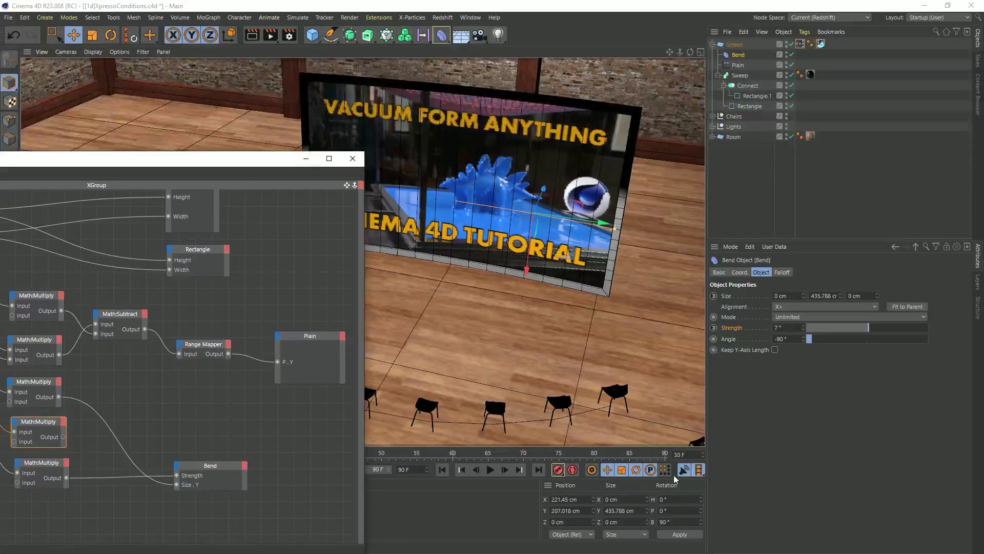
{"action": "left_click", "coordinate": [739, 55]}
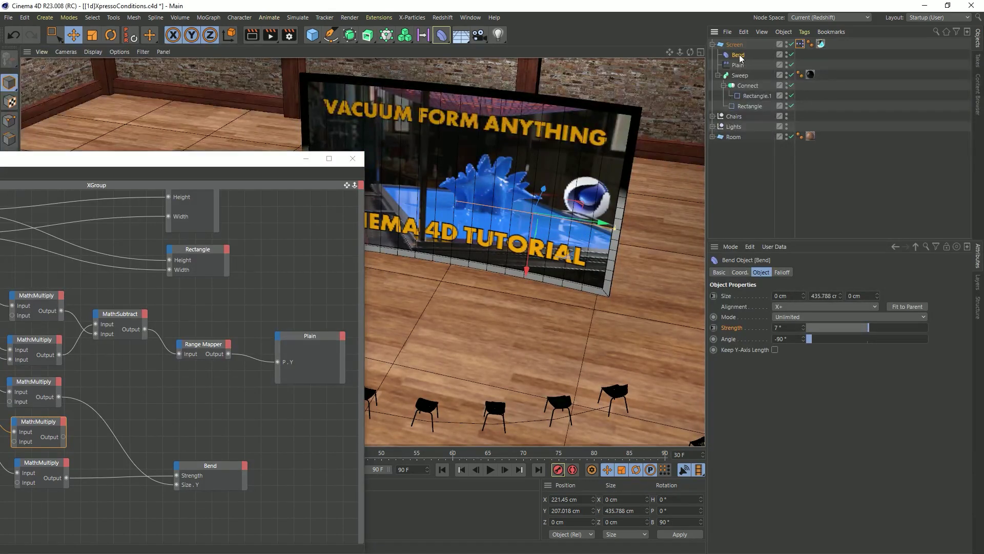
{"action": "left_click", "coordinate": [741, 272]}
{"action": "left_click_drag", "start_coordinate": [767, 296], "coordinate": [179, 482]}
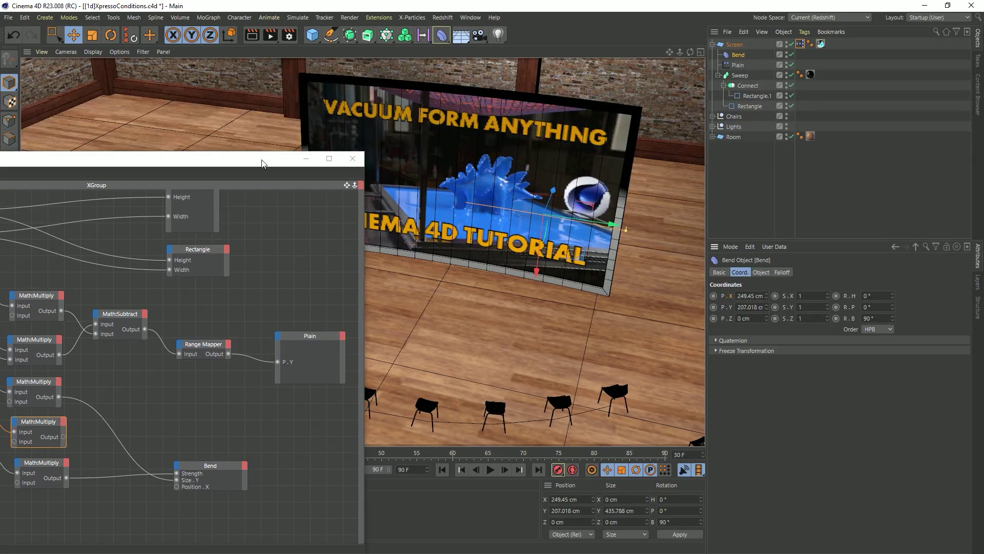
{"action": "left_click_drag", "start_coordinate": [261, 163], "coordinate": [681, 50]}
{"action": "left_click_drag", "start_coordinate": [482, 325], "coordinate": [595, 374]}
{"action": "left_click_drag", "start_coordinate": [552, 44], "coordinate": [495, 246]}
{"action": "left_click", "coordinate": [713, 236]}
Check the Bend deformer's object properties, and set the Screen's Bend control to 90°.
{"action": "mouse_move", "coordinate": [578, 220]}
{"action": "left_mouse_down"}
{"action": "mouse_move", "coordinate": [503, 217]}
{"action": "mouse_move", "coordinate": [614, 243]}
{"action": "mouse_move", "coordinate": [587, 236]}
{"action": "left_mouse_up"}
{"action": "left_click", "coordinate": [738, 55]}
{"action": "left_click", "coordinate": [762, 273]}
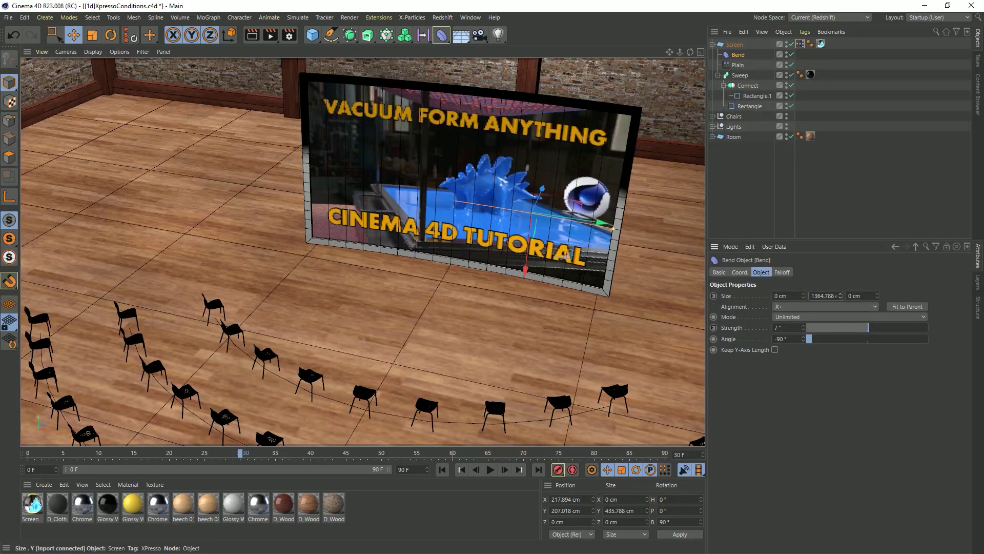
{"action": "left_click_drag", "start_coordinate": [854, 324], "coordinate": [852, 324]}
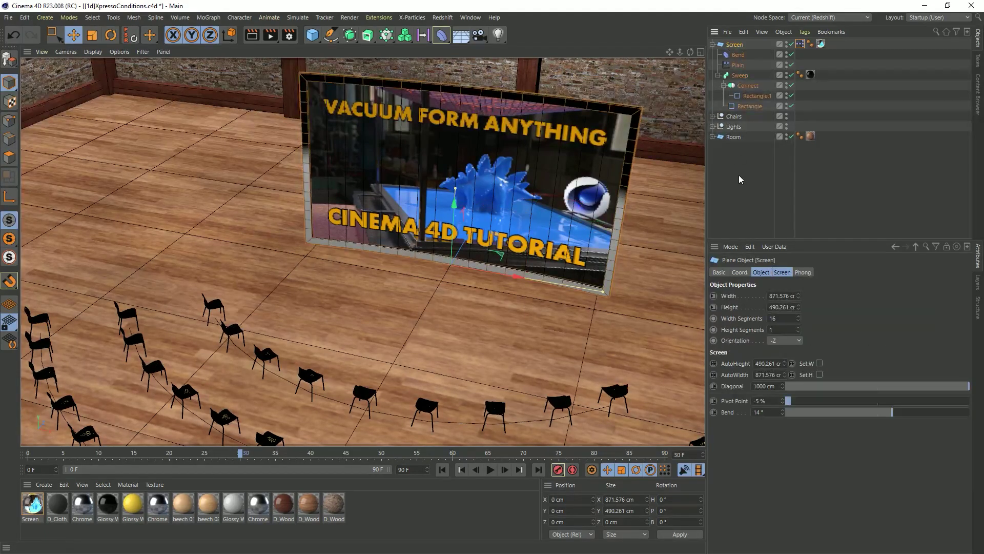
{"action": "left_click", "coordinate": [739, 55]}
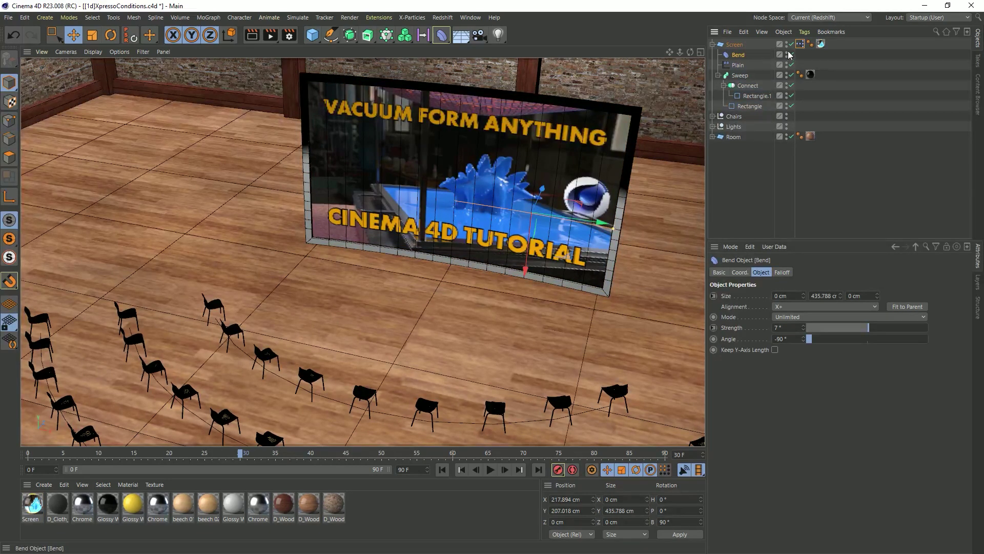
{"action": "left_click", "coordinate": [733, 46]}
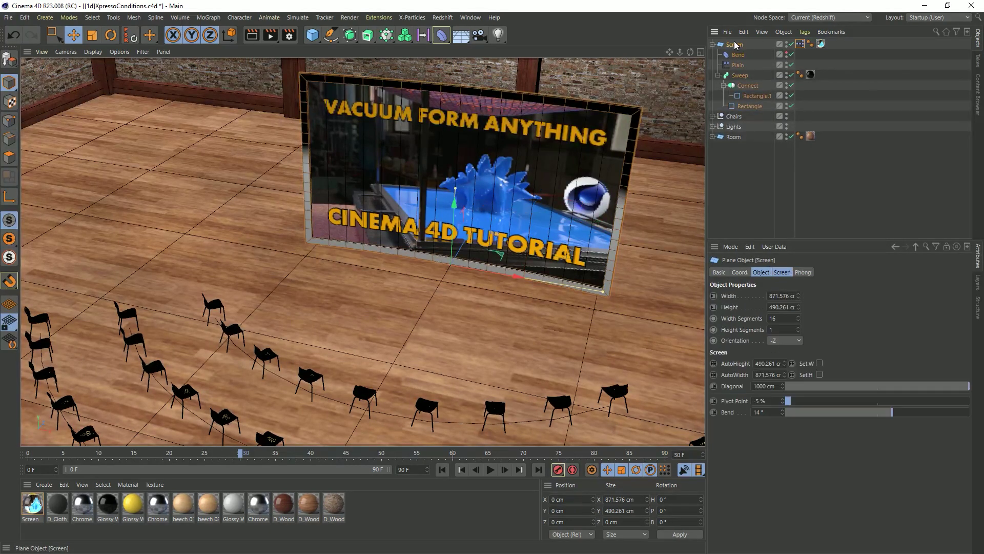
{"action": "mouse_move", "coordinate": [883, 413]}
{"action": "left_mouse_down"}
{"action": "mouse_move", "coordinate": [970, 413]}
{"action": "mouse_move", "coordinate": [836, 413]}
{"action": "mouse_move", "coordinate": [970, 414]}
{"action": "left_mouse_up"}
Try to rotate the bent Screen about its vertical axis in the top view.
{"action": "left_click_drag", "start_coordinate": [516, 147], "coordinate": [545, 192], "text": "alt"}
{"action": "middle_click", "coordinate": [549, 188]}
{"action": "middle_click", "coordinate": [563, 180]}
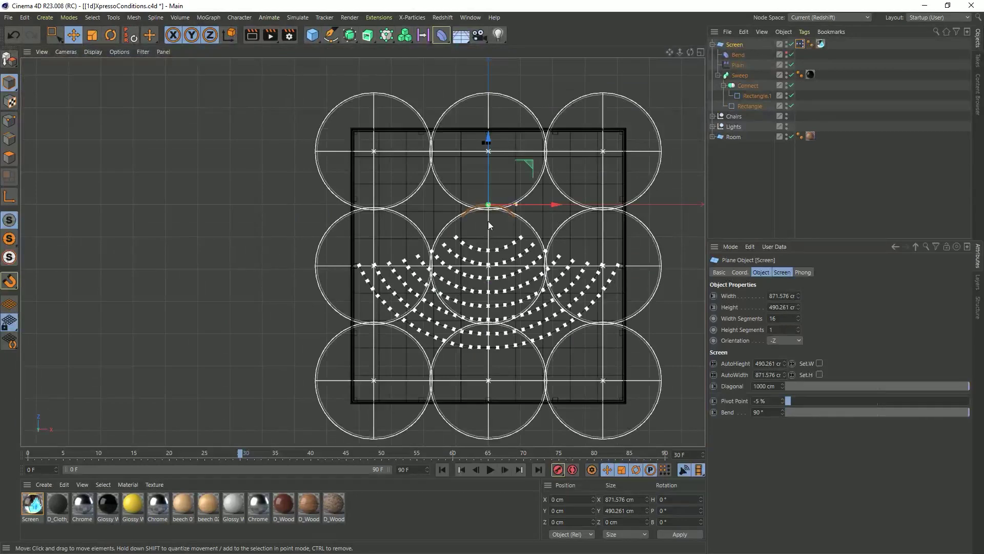
{"action": "scroll", "coordinate": [487, 232], "scroll_direction": "up", "scroll_amount": 5}
{"action": "key", "text": "r"}
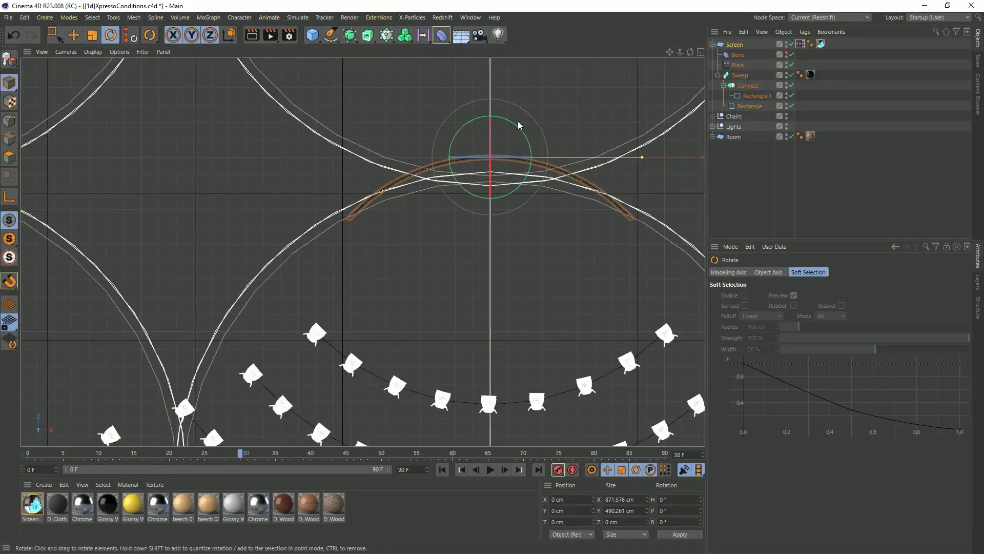
{"action": "left_click_drag", "start_coordinate": [518, 125], "coordinate": [486, 111]}
{"action": "key", "text": "ctrl+z"}
Return to the perspective view and examine the curved Screen and frame from the front and side.
{"action": "middle_click", "coordinate": [499, 149]}
{"action": "middle_click", "coordinate": [323, 153]}
{"action": "left_click_drag", "start_coordinate": [483, 203], "coordinate": [513, 145], "text": "alt"}
{"action": "middle_click_drag", "start_coordinate": [540, 162], "coordinate": [542, 202], "text": "alt"}
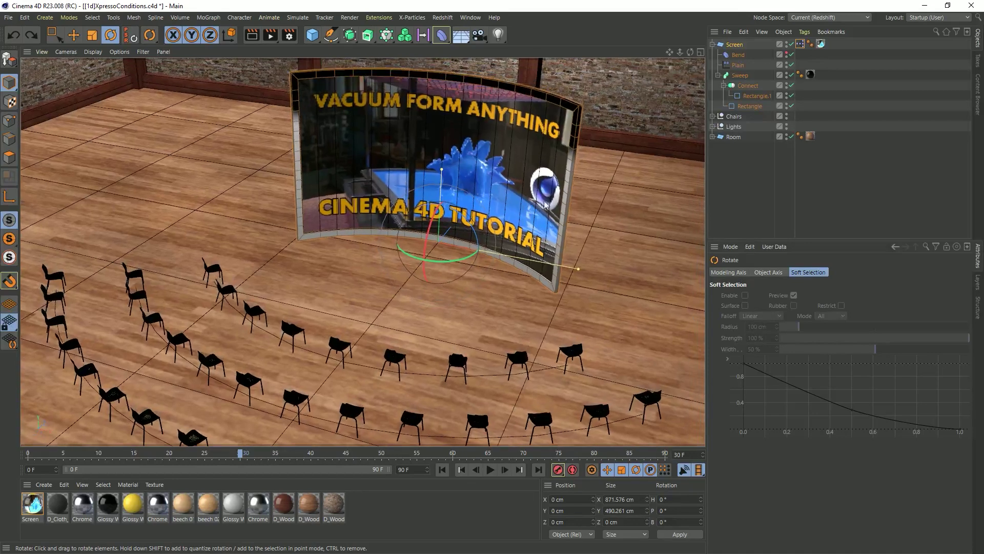
{"action": "left_click_drag", "start_coordinate": [510, 197], "coordinate": [514, 198], "text": "alt"}
{"action": "right_click_drag", "start_coordinate": [514, 197], "coordinate": [538, 194], "text": "alt"}
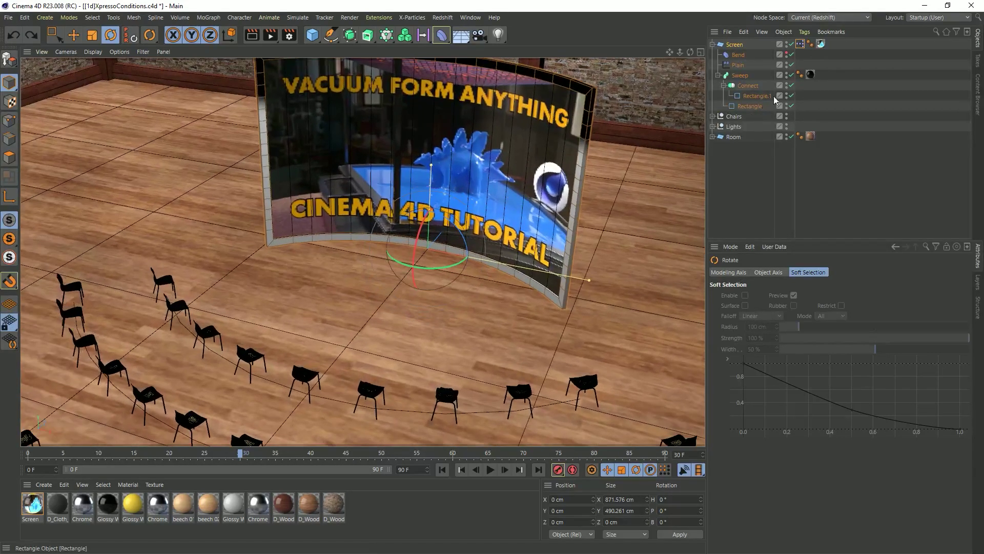
{"action": "left_click", "coordinate": [735, 46]}
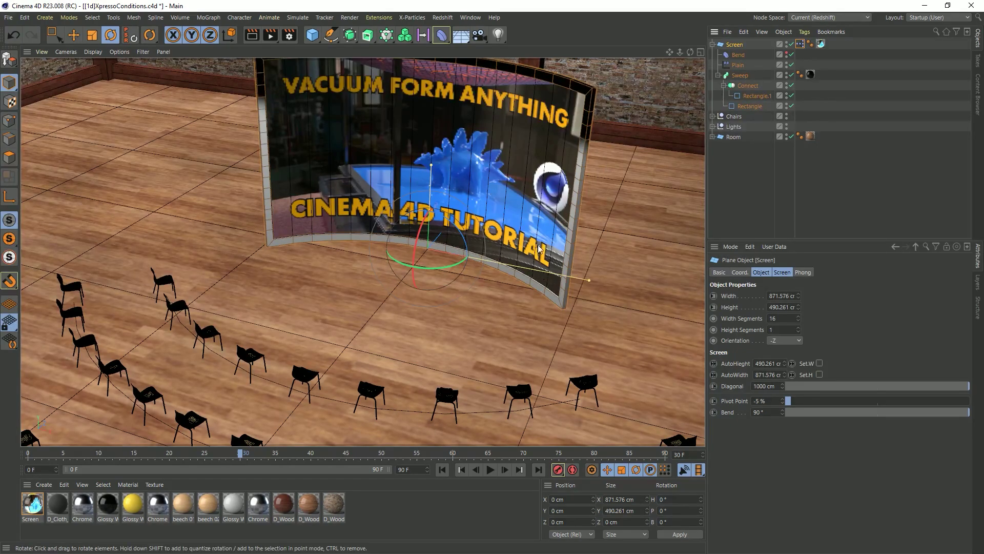
{"action": "middle_click_drag", "start_coordinate": [535, 222], "coordinate": [525, 262], "text": "alt"}
{"action": "left_click_drag", "start_coordinate": [556, 176], "coordinate": [510, 155], "text": "alt"}
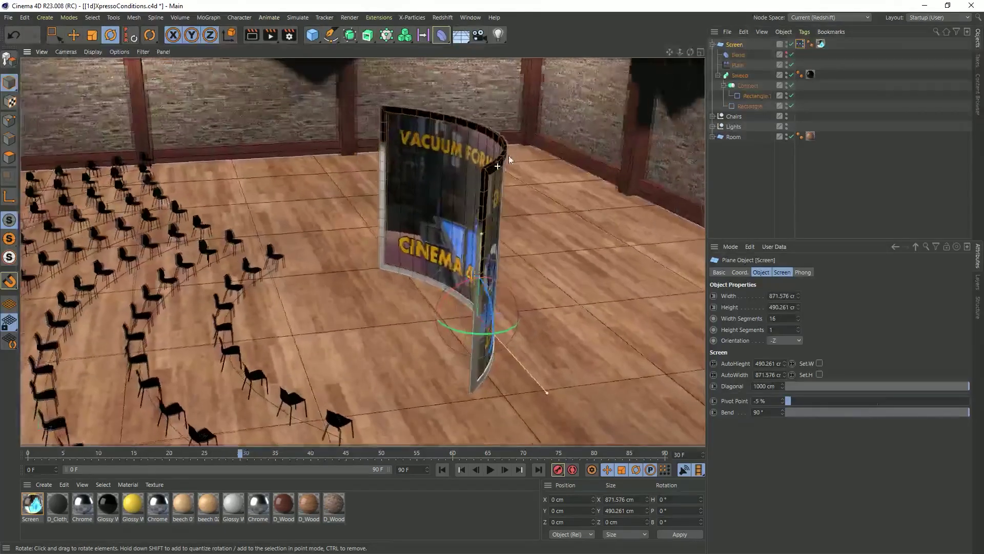
Open the Redshift RenderView, start an interactive render of the scene and enlarge its window over the viewport.
{"action": "left_click", "coordinate": [442, 18]}
{"action": "left_click", "coordinate": [443, 20]}
{"action": "left_click", "coordinate": [448, 18]}
{"action": "left_click", "coordinate": [482, 98]}
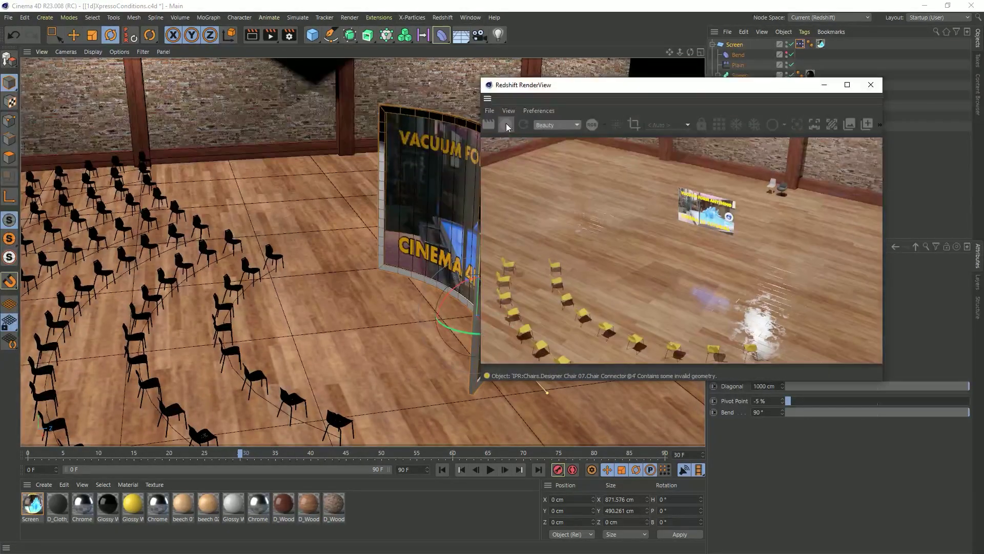
{"action": "left_click", "coordinate": [506, 124]}
{"action": "left_click_drag", "start_coordinate": [648, 86], "coordinate": [269, 69]}
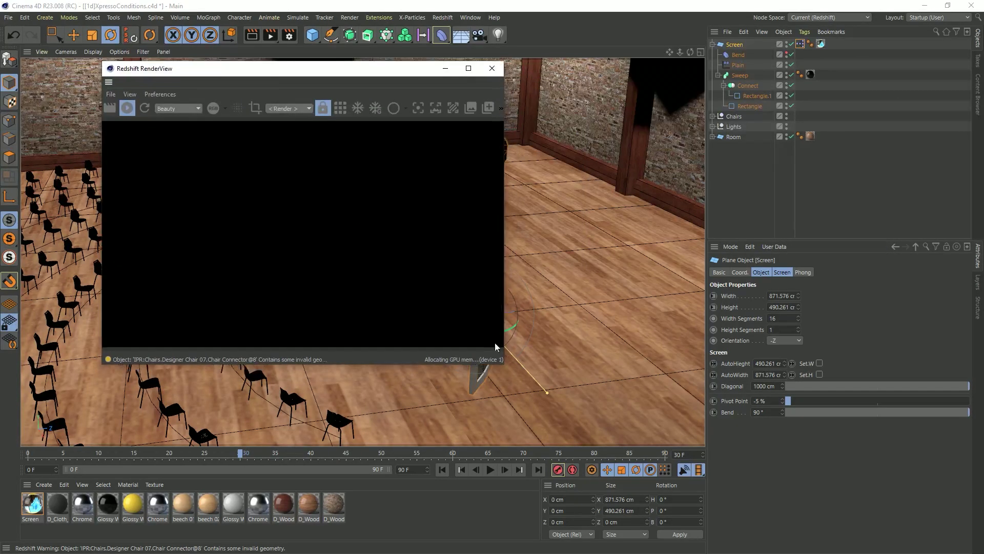
{"action": "left_click_drag", "start_coordinate": [505, 365], "coordinate": [608, 437]}
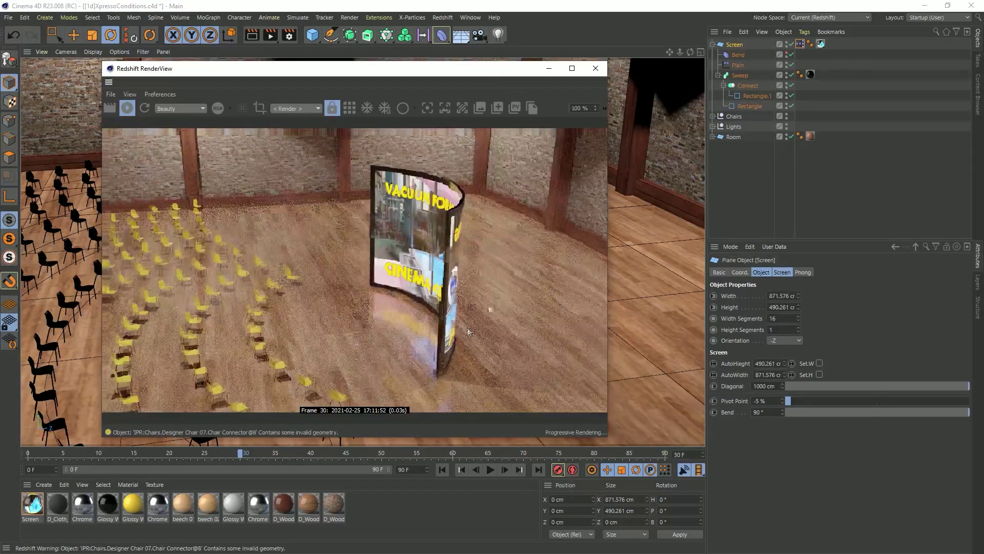
Lower the exposure of the RS Spot Light in the Lights group to -3.855.
{"action": "left_click", "coordinate": [712, 127]}
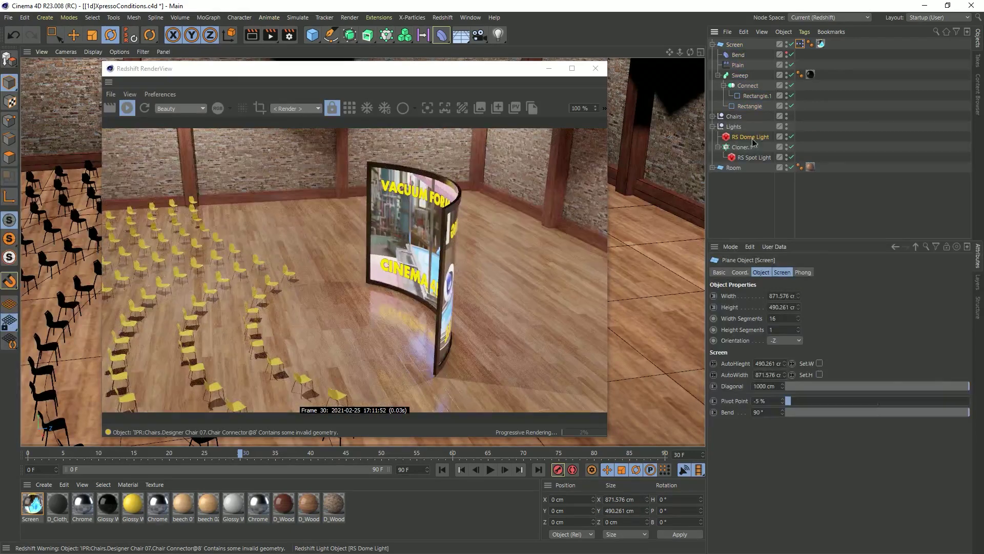
{"action": "left_click", "coordinate": [761, 157]}
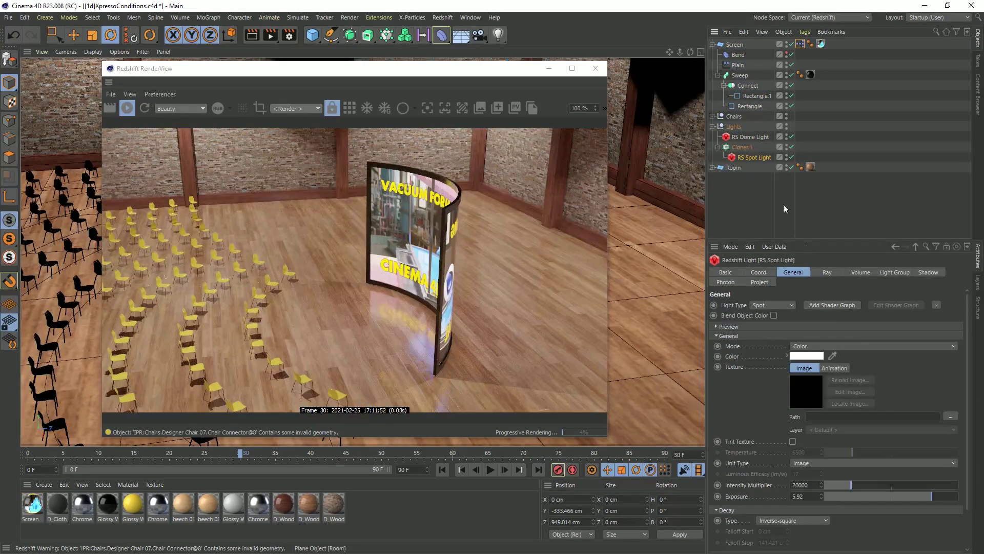
{"action": "left_click_drag", "start_coordinate": [925, 495], "coordinate": [867, 509]}
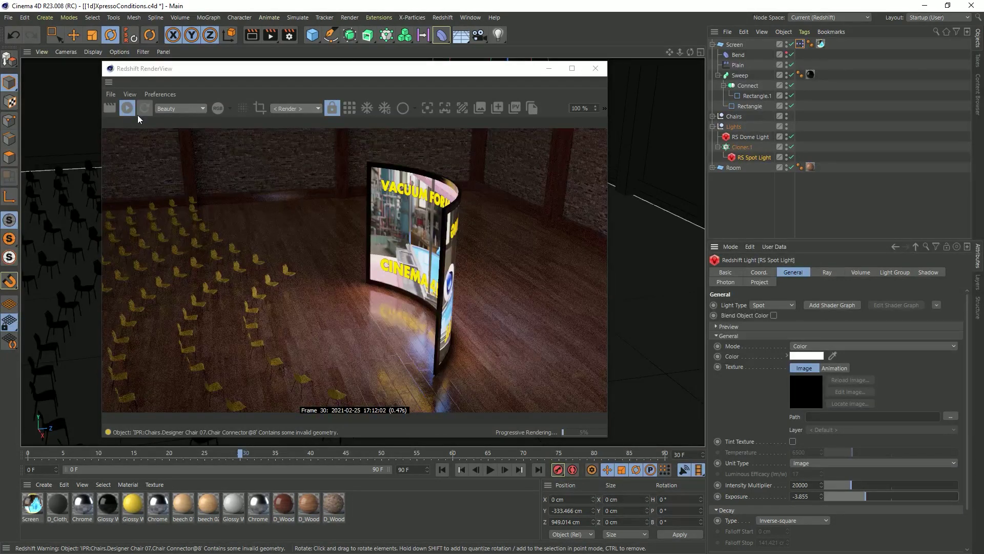
Close the Redshift RenderView and raise the exposure of the RS Spot Light to 3.473.
{"action": "left_click", "coordinate": [595, 68]}
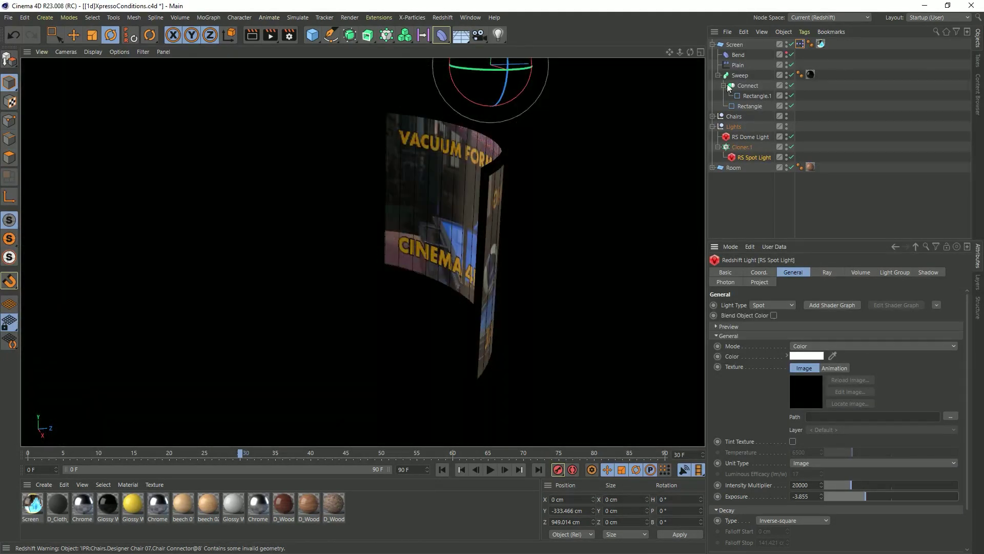
{"action": "left_click", "coordinate": [915, 496]}
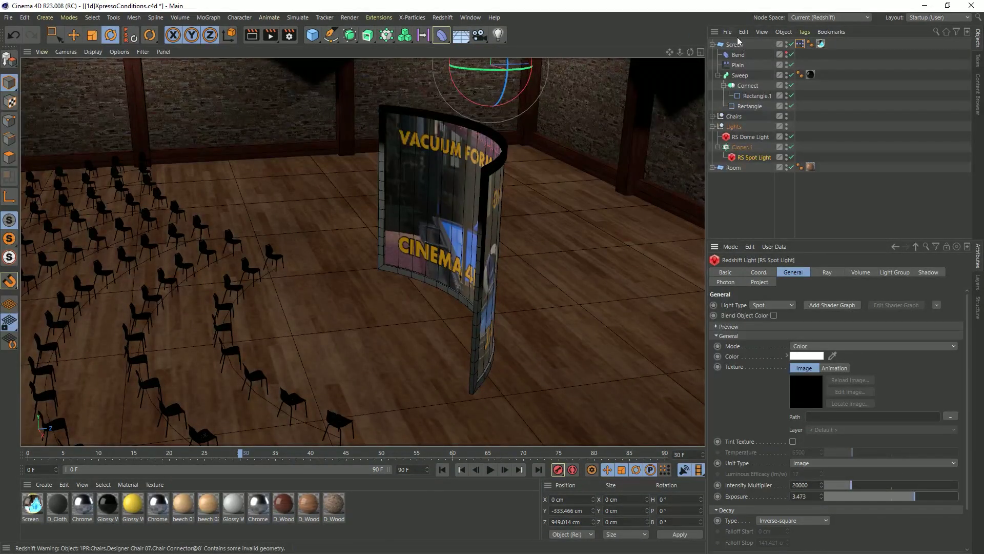
Try to duplicate the Screen object with its hierarchy as a child of the original Screen.
{"action": "left_click_drag", "start_coordinate": [732, 45], "coordinate": [734, 54], "text": "ctrl"}
{"action": "left_click", "coordinate": [740, 66]}
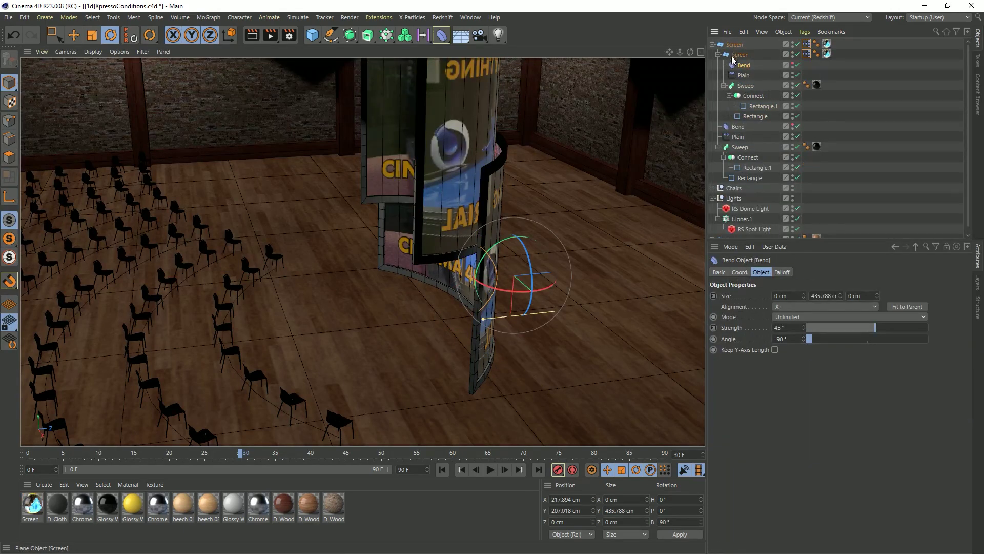
{"action": "left_click", "coordinate": [745, 55]}
{"action": "key", "text": "ctrl+z"}
{"action": "key", "text": "ctrl+z"}
{"action": "key", "text": "ctrl+z"}
Add a Plane as a child of Screen, oriented to -Z, with 16 width segments and 1 height segment.
{"action": "left_click_drag", "start_coordinate": [313, 36], "coordinate": [404, 66]}
{"action": "left_click_drag", "start_coordinate": [730, 46], "coordinate": [736, 63]}
{"action": "left_click", "coordinate": [784, 340]}
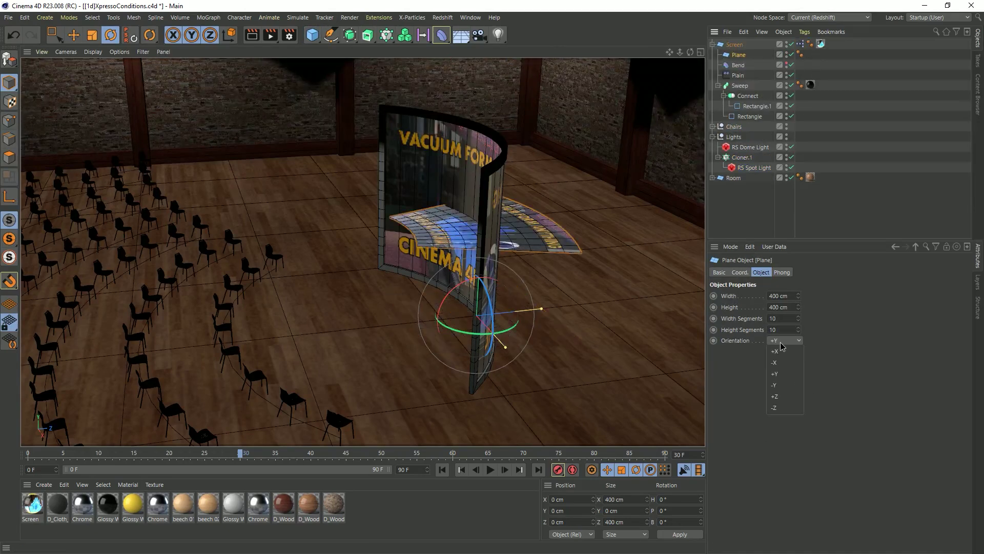
{"action": "left_click", "coordinate": [790, 405]}
{"action": "left_click_drag", "start_coordinate": [786, 330], "coordinate": [753, 360]}
{"action": "type", "text": "1"}
{"action": "key", "text": "Return"}
{"action": "type", "text": "16"}
{"action": "key", "text": "Return"}
Move the new plane behind the Screen to Z 4.05 cm and rename it Back.
{"action": "left_click_drag", "start_coordinate": [499, 219], "coordinate": [464, 234], "text": "alt"}
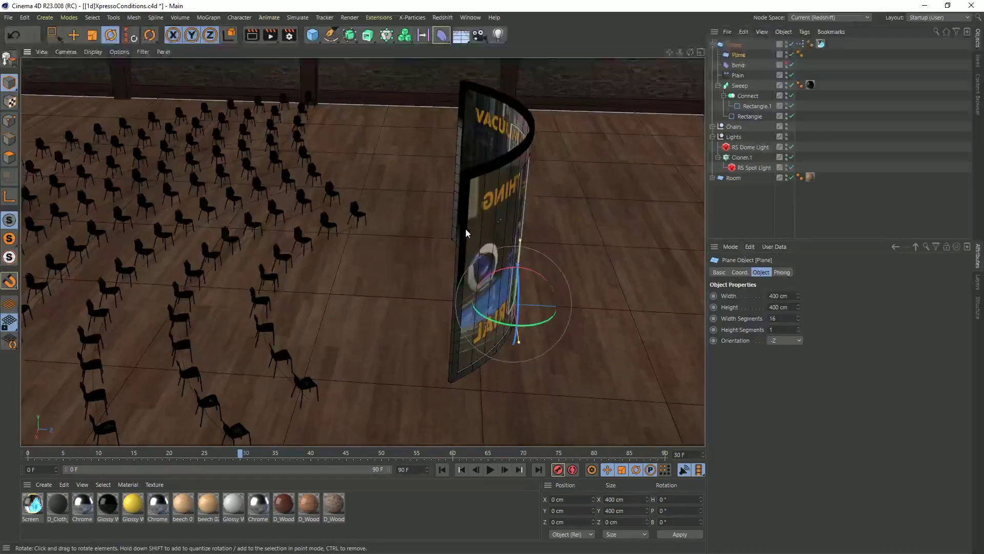
{"action": "key", "text": "e"}
{"action": "left_click_drag", "start_coordinate": [570, 307], "coordinate": [569, 305]}
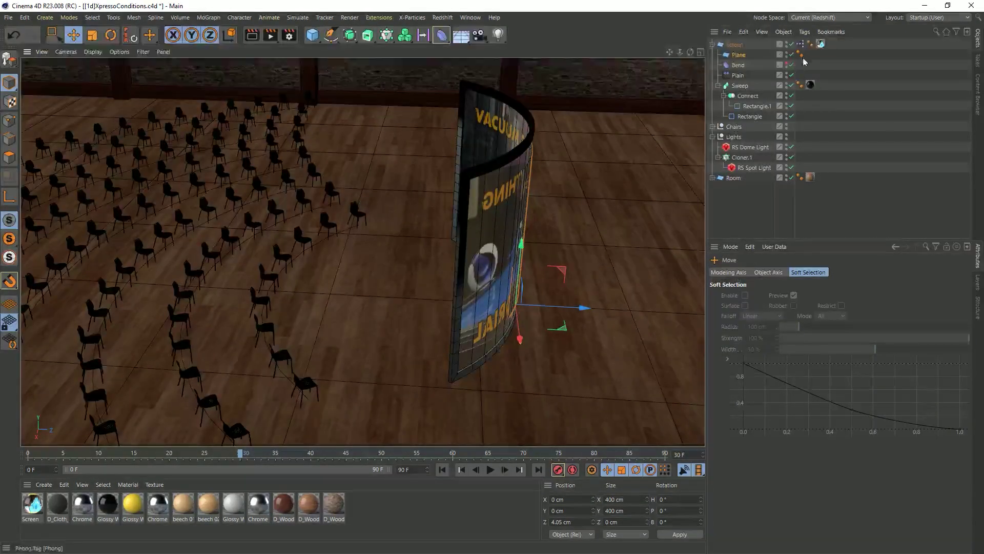
{"action": "double_click", "coordinate": [739, 55]}
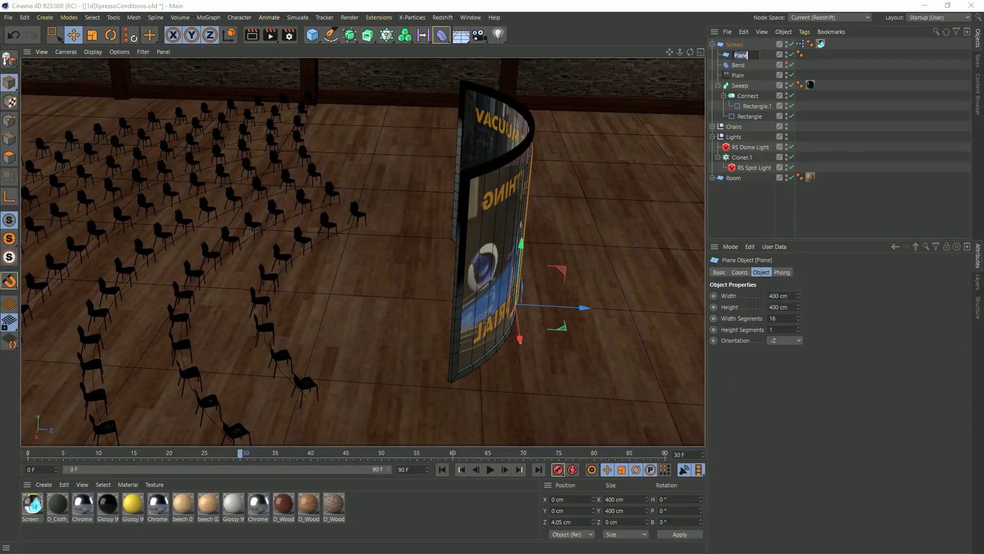
{"action": "type", "text": "Back"}
{"action": "key", "text": "Return"}
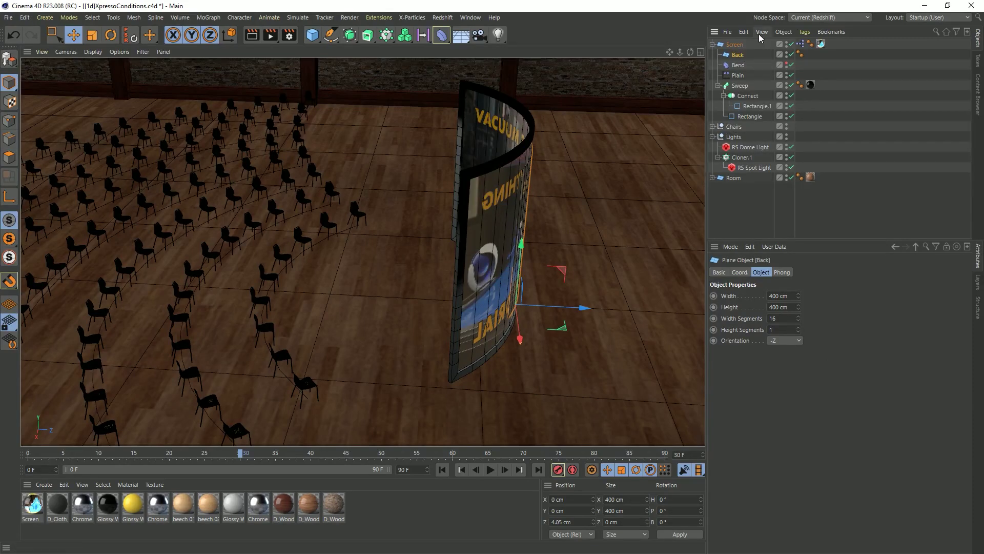
Open the Screen's XPresso setup, make room between the nodes and duplicate the Screen node with its Height and Width inputs.
{"action": "double_click", "coordinate": [802, 44]}
{"action": "left_click_drag", "start_coordinate": [787, 43], "coordinate": [534, 68]}
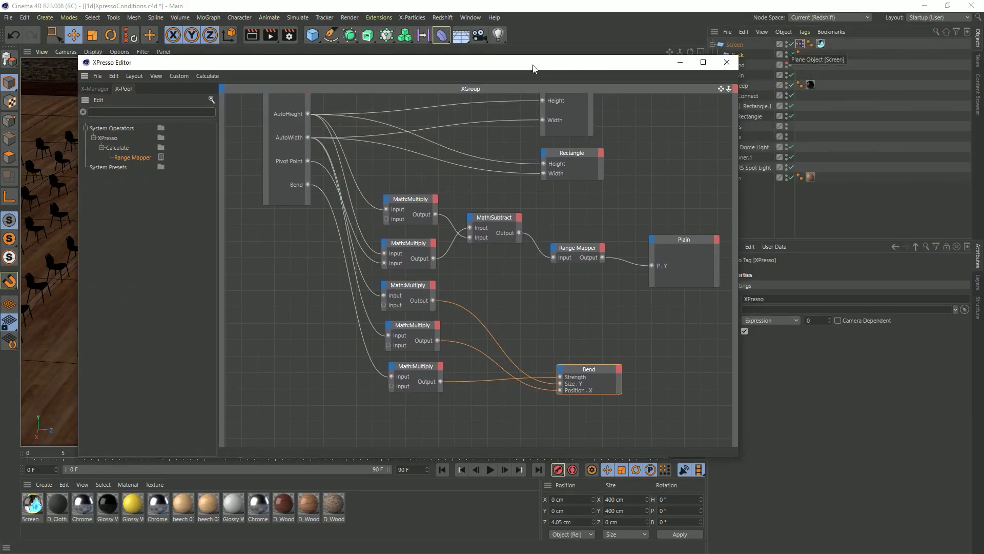
{"action": "middle_click_drag", "start_coordinate": [550, 146], "coordinate": [558, 278], "text": "alt"}
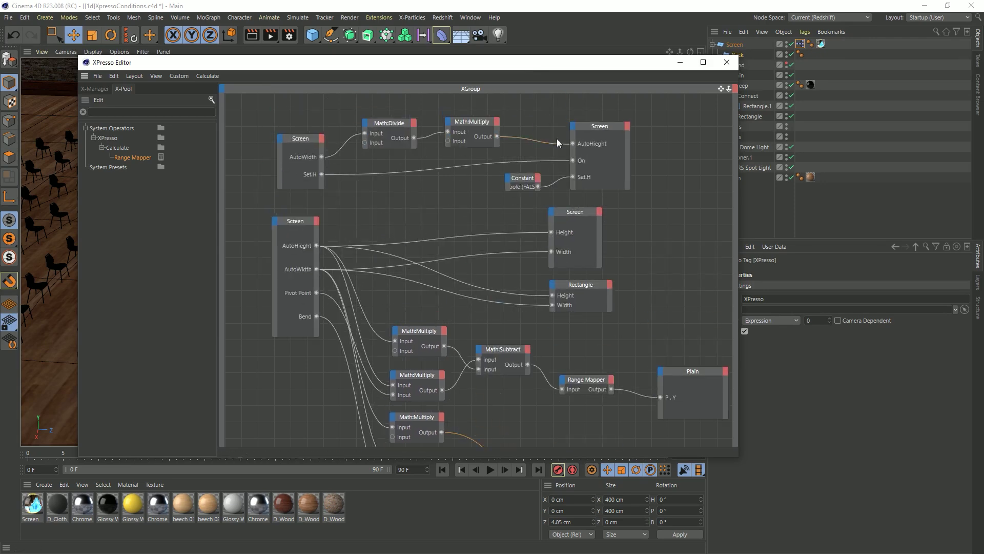
{"action": "left_click_drag", "start_coordinate": [577, 213], "coordinate": [567, 211]}
{"action": "left_click_drag", "start_coordinate": [587, 288], "coordinate": [576, 329]}
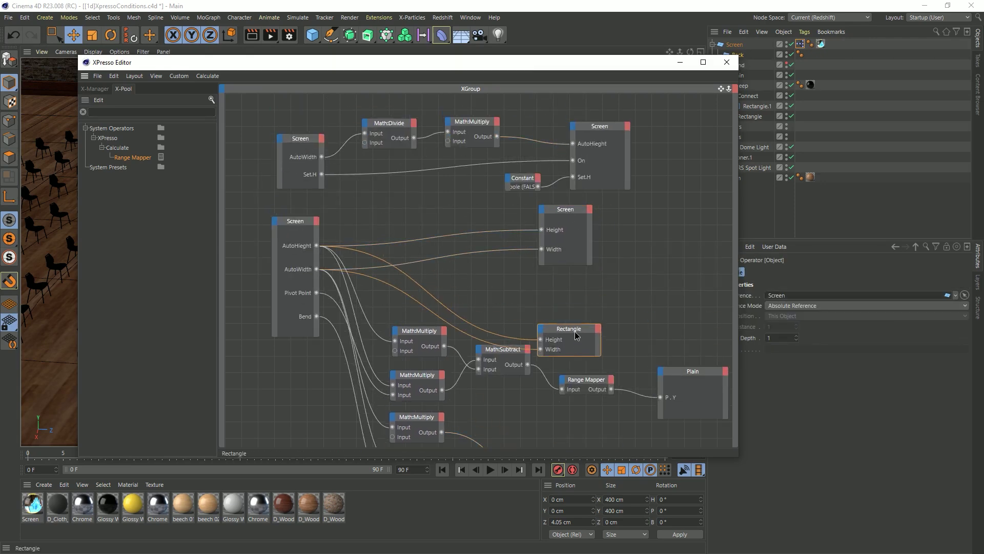
{"action": "mouse_move", "coordinate": [565, 204]}
{"action": "left_mouse_down"}
{"action": "mouse_move", "coordinate": [565, 231]}
{"action": "mouse_move", "coordinate": [568, 206]}
{"action": "left_mouse_up"}
{"action": "left_click_drag", "start_coordinate": [569, 210], "coordinate": [570, 255], "text": "ctrl"}
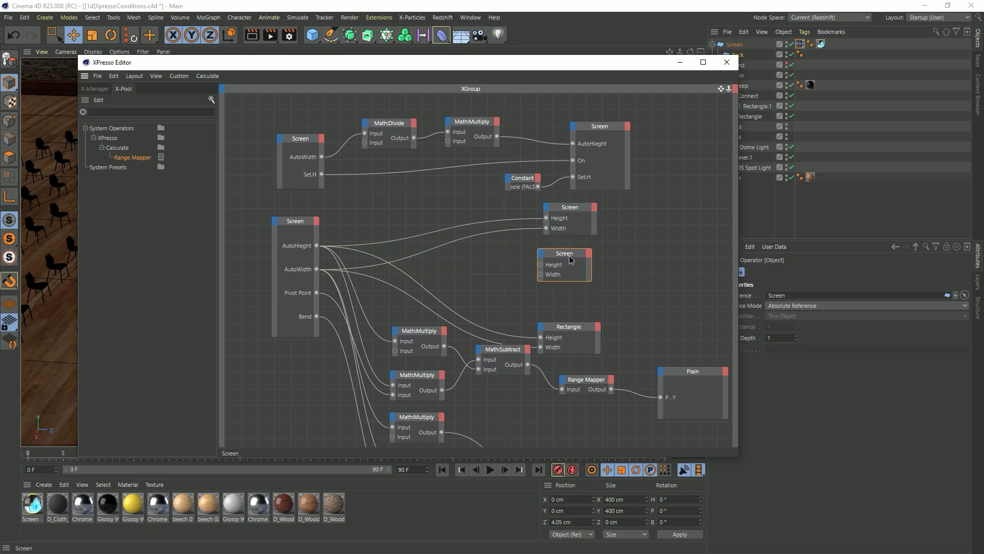
Point the duplicated node to the Back plane, wire the Screen's auto height and width into its Height and Width, and close XPresso.
{"action": "left_click_drag", "start_coordinate": [637, 63], "coordinate": [580, 50]}
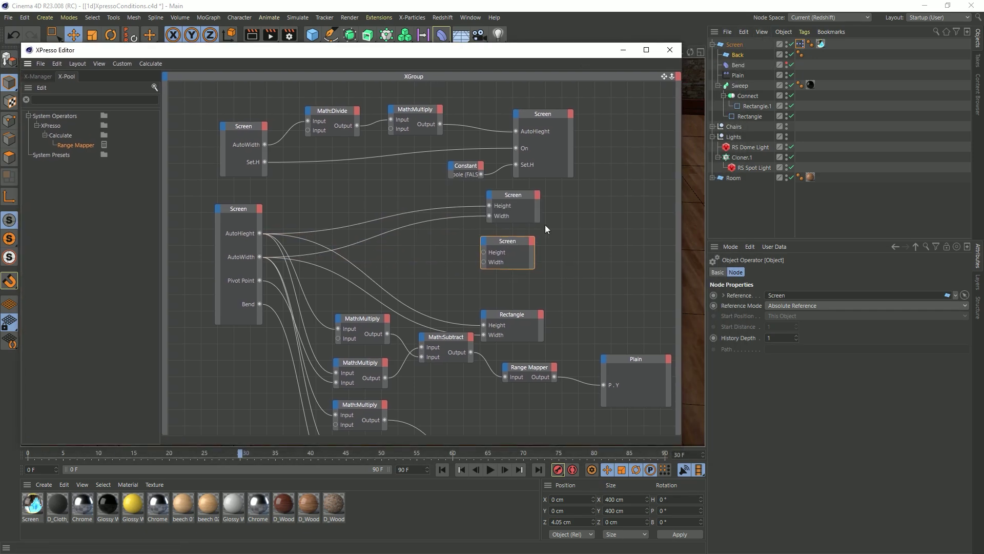
{"action": "left_click_drag", "start_coordinate": [521, 244], "coordinate": [521, 243]}
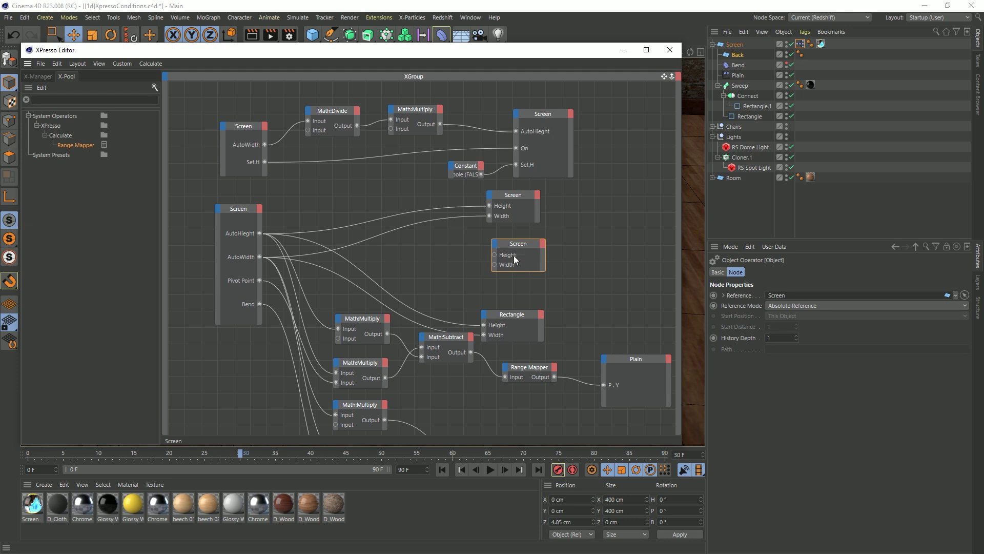
{"action": "left_click_drag", "start_coordinate": [734, 54], "coordinate": [525, 257]}
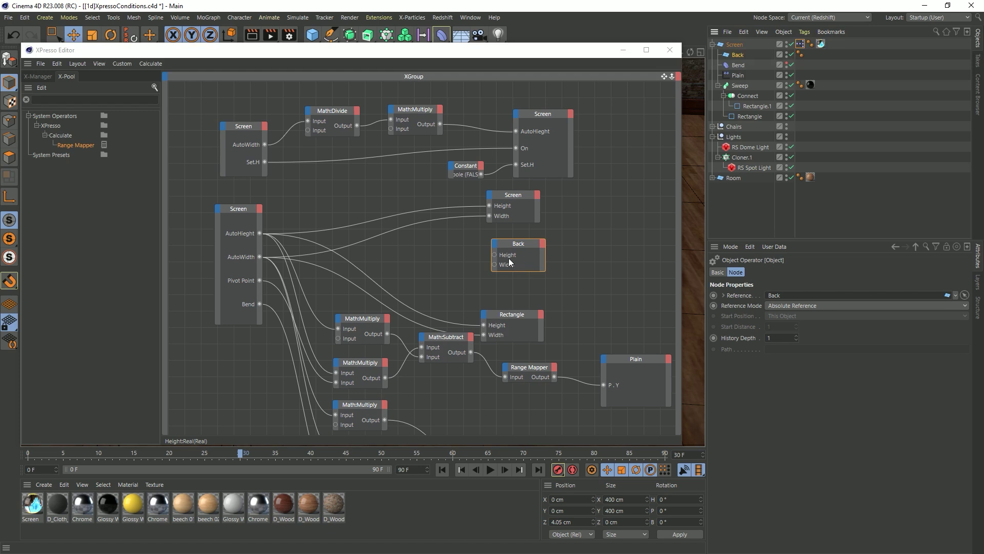
{"action": "mouse_move", "coordinate": [495, 255]}
{"action": "left_mouse_down"}
{"action": "mouse_move", "coordinate": [260, 234]}
{"action": "mouse_move", "coordinate": [495, 265]}
{"action": "left_mouse_up"}
{"action": "left_click", "coordinate": [670, 50]}
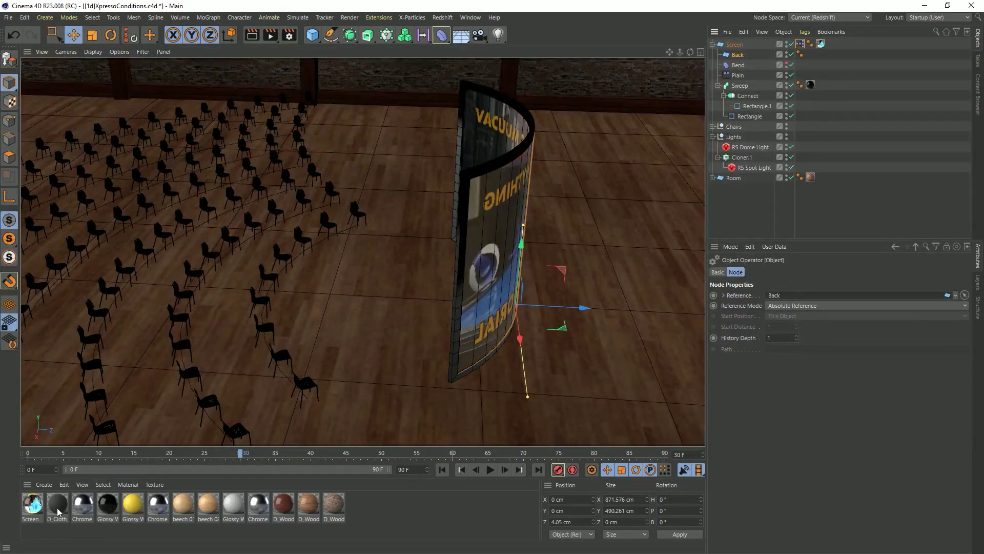
Apply the D_Cloth_Heather_Gray material to the Back plane and move the plane to Z 5.014 cm.
{"action": "left_click_drag", "start_coordinate": [57, 512], "coordinate": [737, 57]}
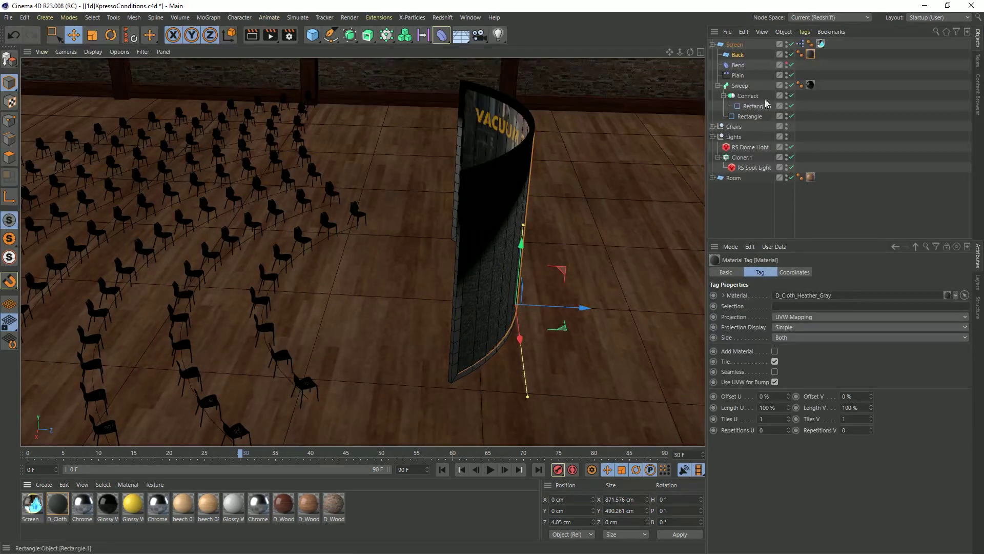
{"action": "left_click", "coordinate": [738, 55]}
{"action": "left_click_drag", "start_coordinate": [581, 308], "coordinate": [576, 299]}
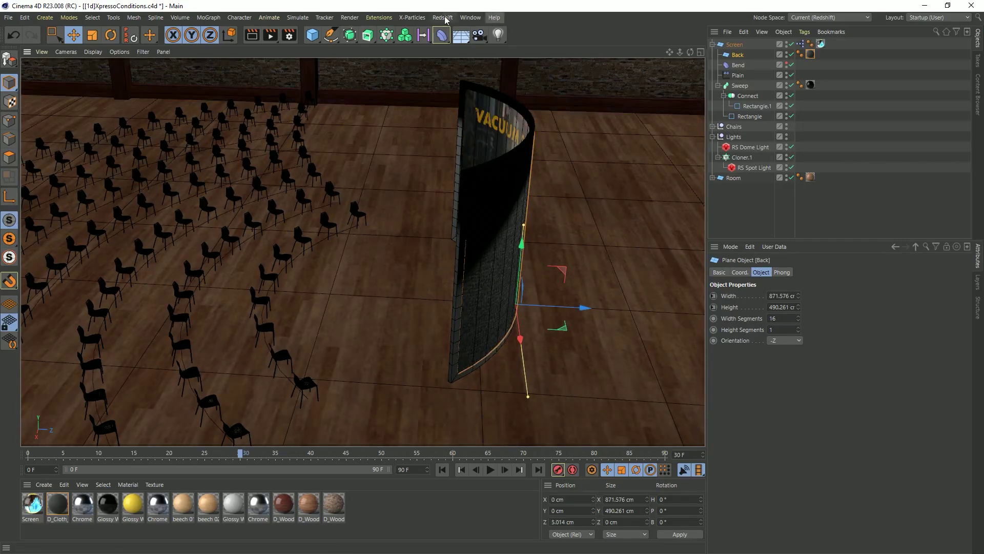
Reopen the Redshift RenderView, start an interactive render and lower the RS Spot Light exposure to -4.924.
{"action": "left_click", "coordinate": [443, 18]}
{"action": "left_click", "coordinate": [491, 99]}
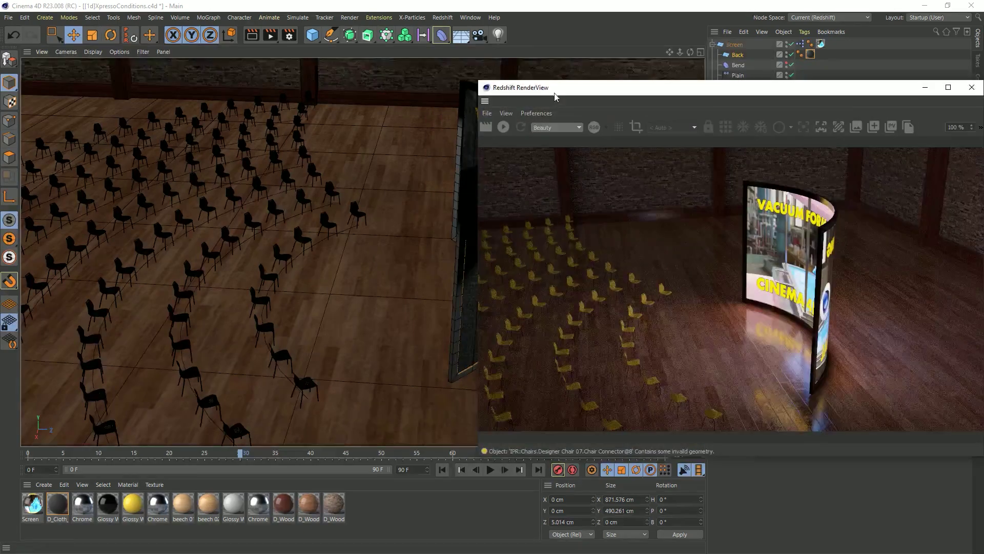
{"action": "left_click_drag", "start_coordinate": [540, 88], "coordinate": [169, 66]}
{"action": "left_click", "coordinate": [131, 105]}
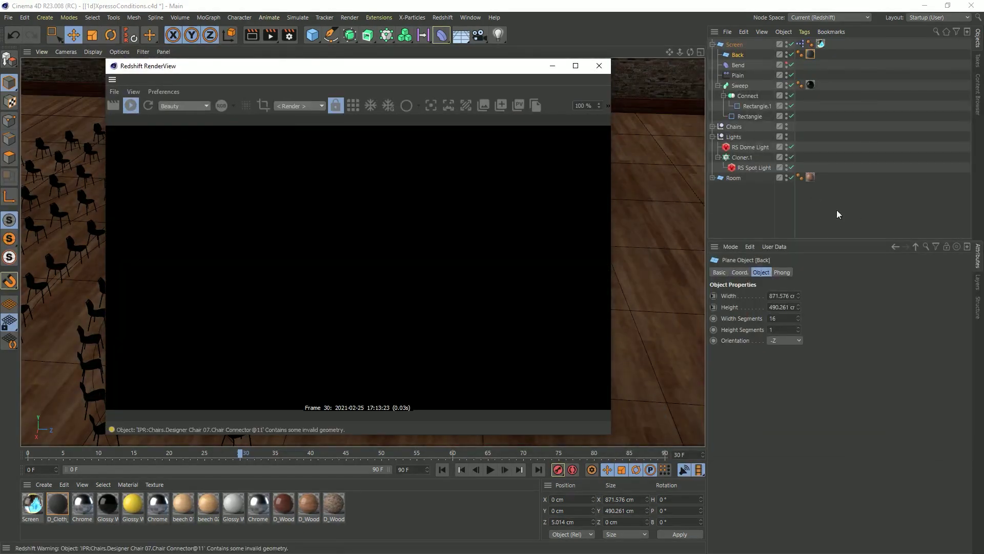
{"action": "left_click", "coordinate": [754, 167]}
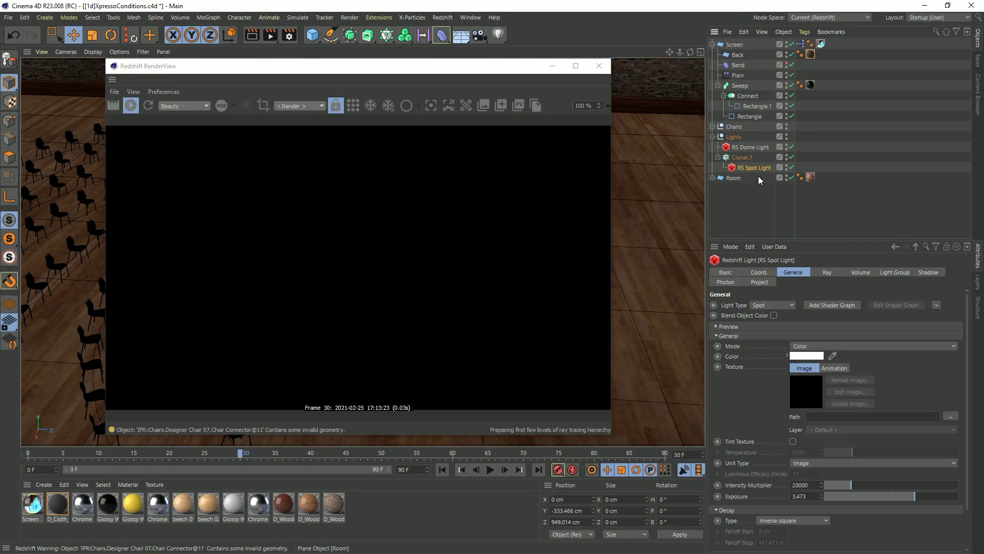
{"action": "left_click_drag", "start_coordinate": [886, 497], "coordinate": [859, 498]}
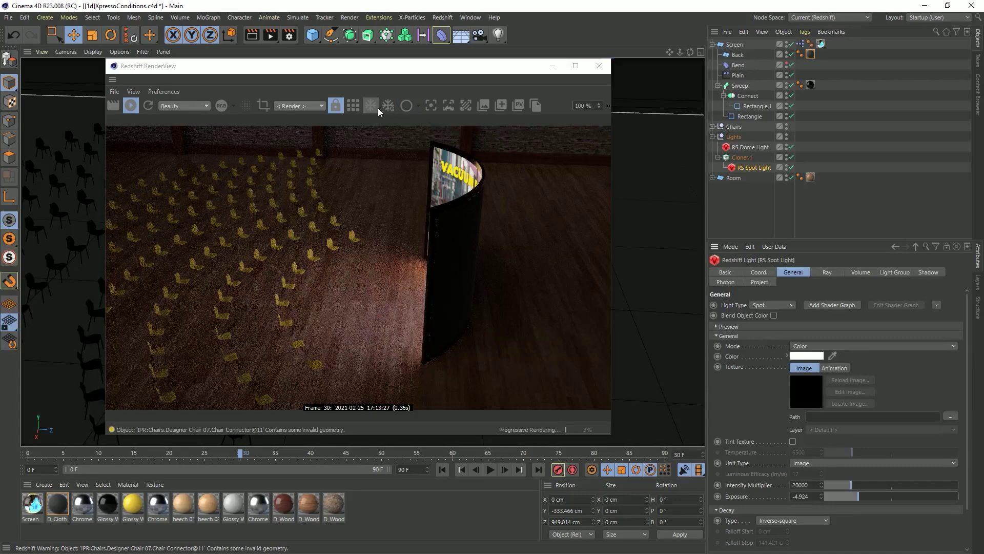
Restart the interactive render and examine the curved screen from the audience side.
{"action": "left_click", "coordinate": [131, 106]}
{"action": "left_click", "coordinate": [129, 107]}
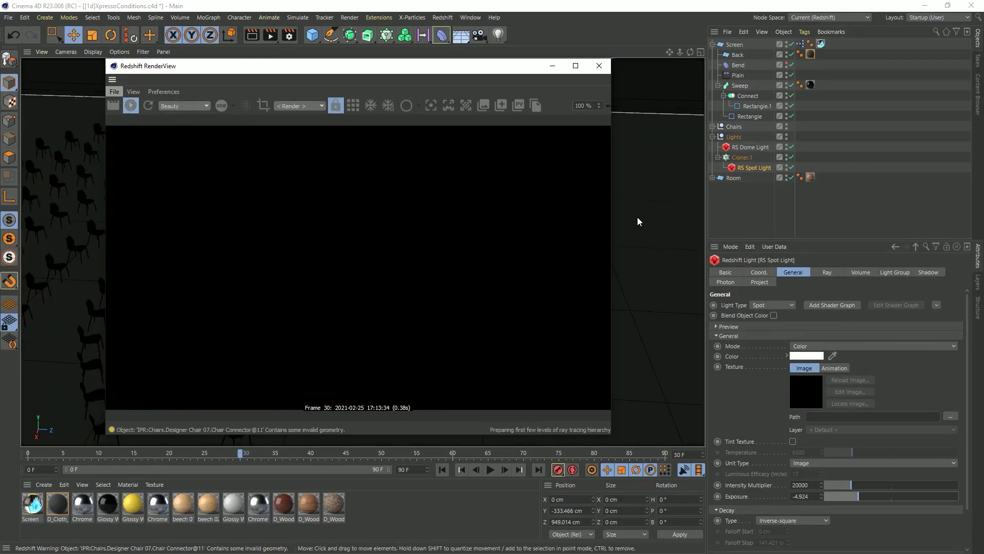
{"action": "mouse_move", "coordinate": [645, 255]}
{"action": "left_mouse_down", "text": "alt"}
{"action": "mouse_move", "coordinate": [684, 255]}
{"action": "mouse_move", "coordinate": [603, 272]}
{"action": "mouse_move", "coordinate": [634, 279]}
{"action": "mouse_move", "coordinate": [651, 267]}
{"action": "mouse_move", "coordinate": [645, 294]}
{"action": "mouse_move", "coordinate": [616, 312]}
{"action": "mouse_move", "coordinate": [631, 328]}
{"action": "mouse_move", "coordinate": [630, 308]}
{"action": "mouse_move", "coordinate": [602, 301]}
{"action": "left_mouse_up", "text": "alt"}
{"action": "middle_click_drag", "start_coordinate": [602, 301], "coordinate": [554, 279], "text": "alt"}
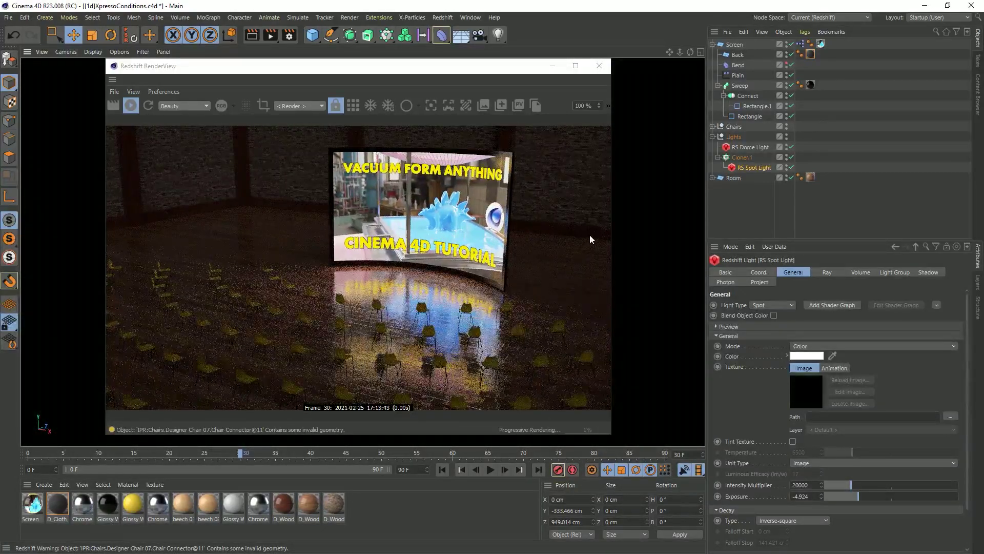
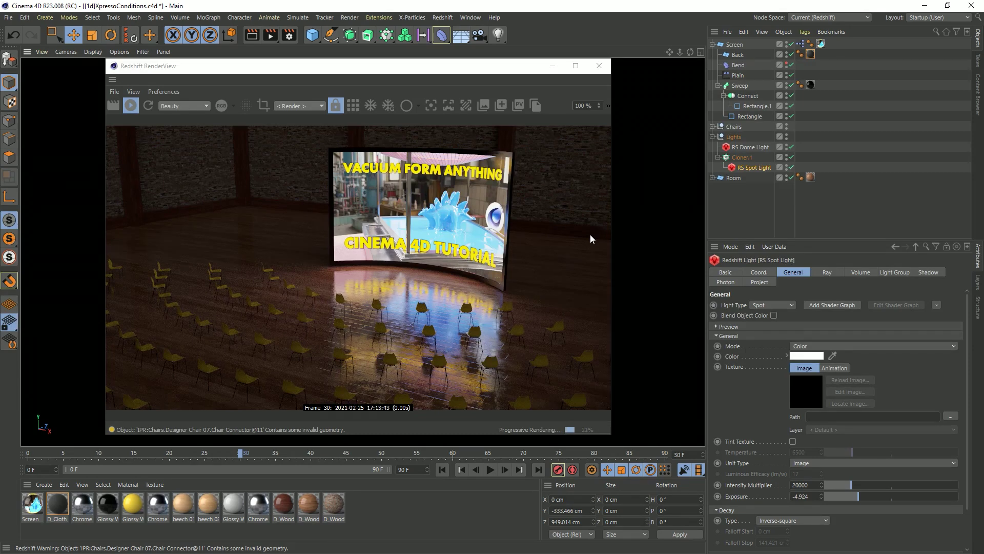
Stop the render, close the RenderView and raise the RS Spot Light exposure to 4.847.
{"action": "left_click", "coordinate": [734, 45]}
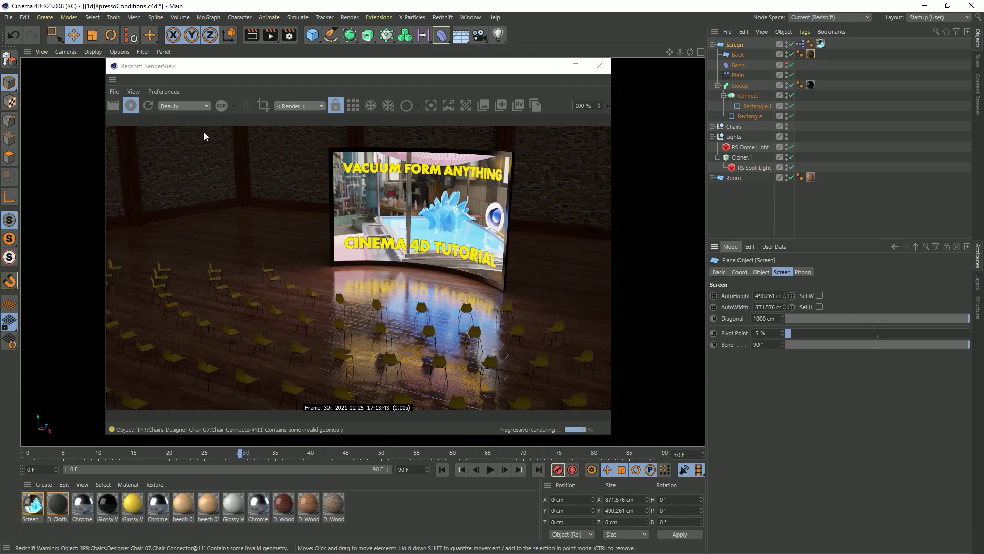
{"action": "left_click", "coordinate": [136, 107]}
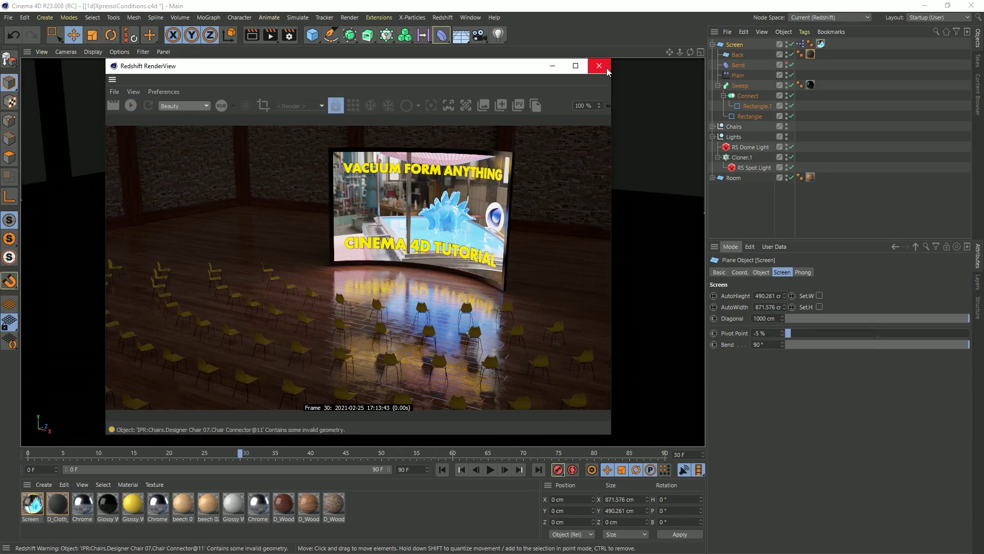
{"action": "left_click", "coordinate": [599, 66]}
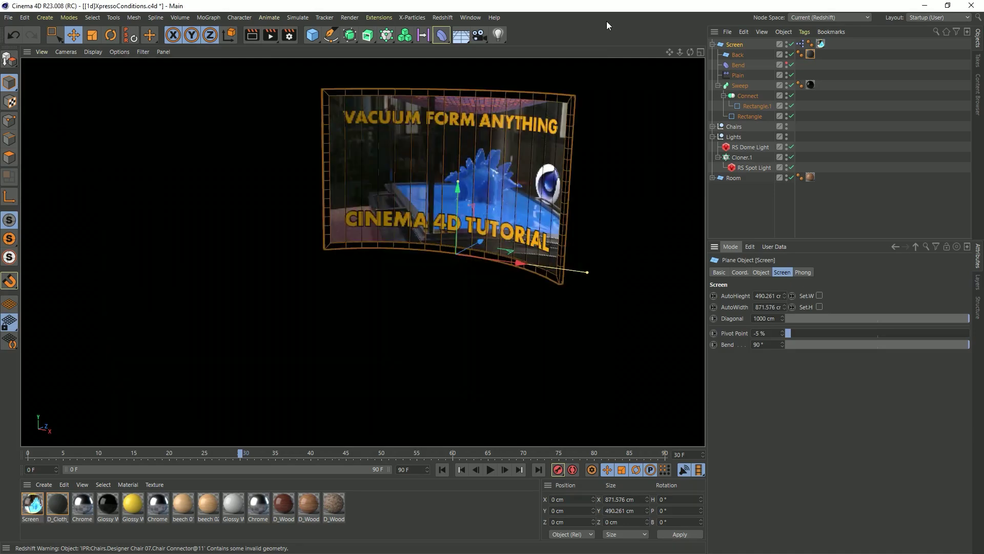
{"action": "left_click", "coordinate": [757, 168]}
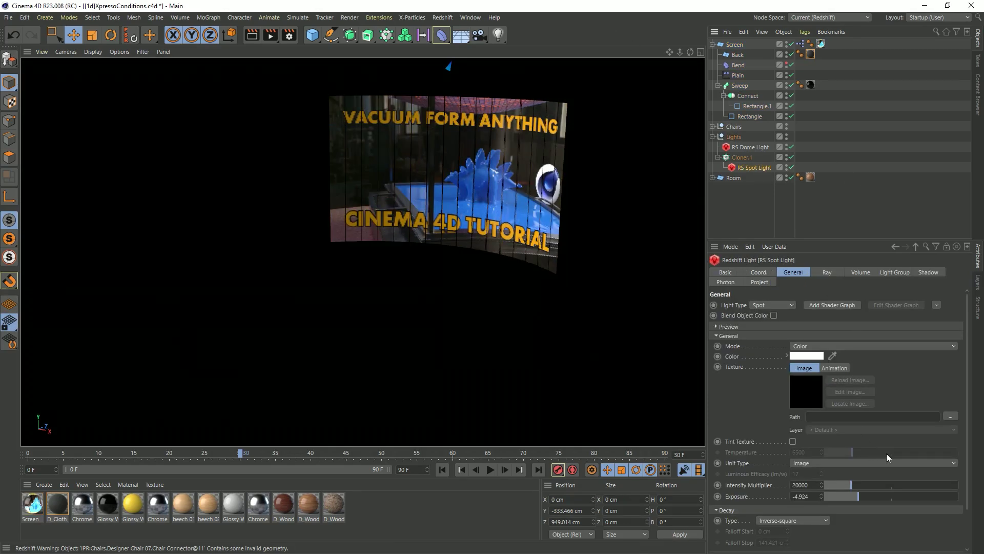
{"action": "left_click_drag", "start_coordinate": [886, 497], "coordinate": [924, 499]}
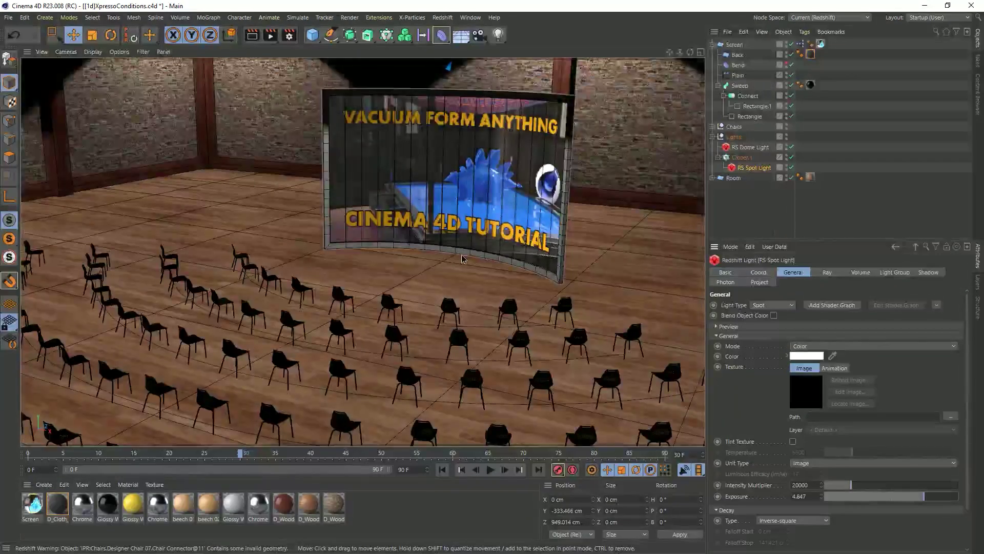
Switch the viewport to shaded display without wireframe lines and view the screen from a low angle behind the chairs.
{"action": "left_click_drag", "start_coordinate": [462, 254], "coordinate": [452, 278], "text": "alt"}
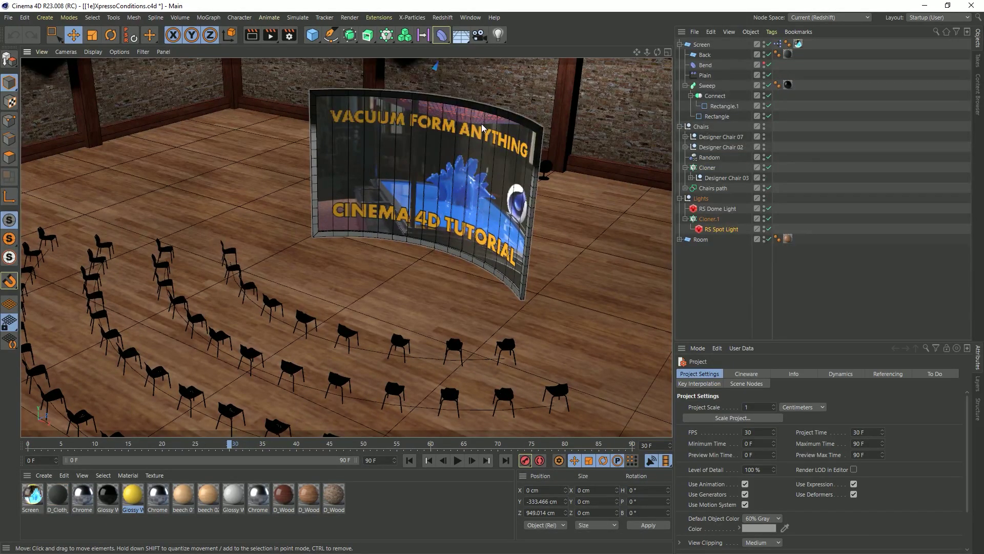
{"action": "mouse_move", "coordinate": [445, 165]}
{"action": "left_mouse_down", "text": "alt"}
{"action": "mouse_move", "coordinate": [487, 152]}
{"action": "mouse_move", "coordinate": [430, 157]}
{"action": "left_mouse_up", "text": "alt"}
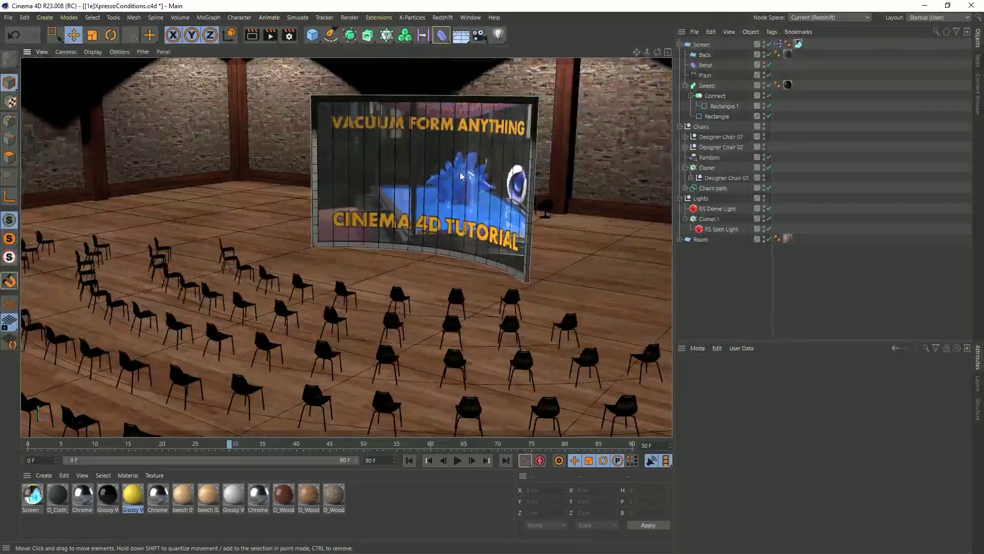
{"action": "key", "text": "n"}
{"action": "left_click_drag", "start_coordinate": [461, 276], "coordinate": [484, 203], "text": "alt"}
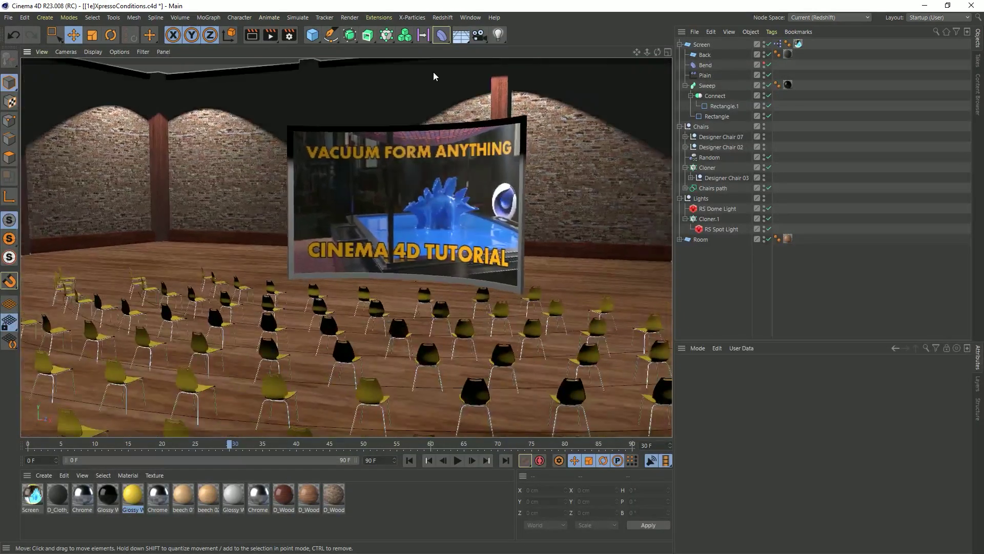
Add a camera and frame the curved screen low over the rows of chairs.
{"action": "left_click_drag", "start_coordinate": [472, 102], "coordinate": [461, 87], "text": "alt"}
{"action": "left_click", "coordinate": [480, 35]}
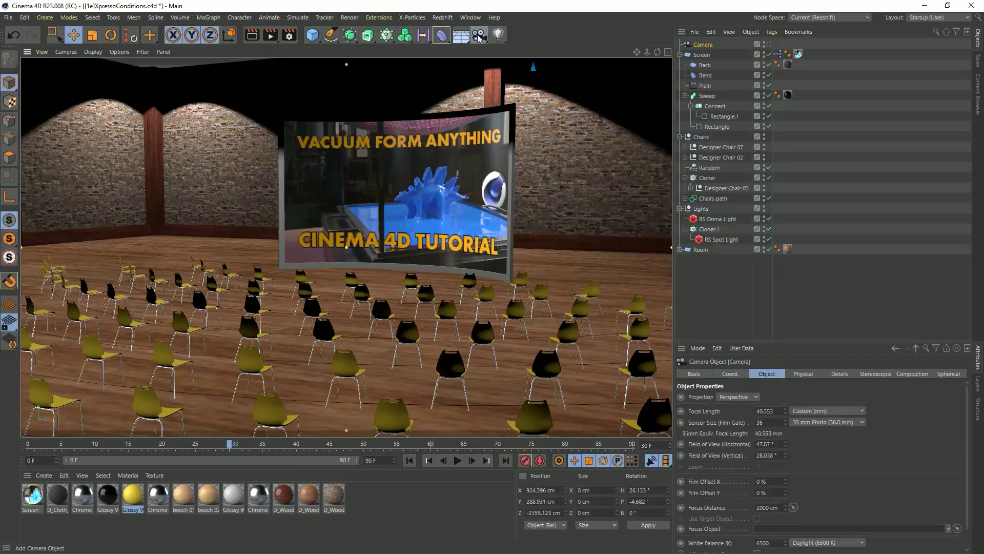
{"action": "left_click_drag", "start_coordinate": [437, 240], "coordinate": [424, 224], "text": "alt"}
{"action": "middle_click_drag", "start_coordinate": [437, 225], "coordinate": [410, 222], "text": "alt"}
{"action": "left_click_drag", "start_coordinate": [402, 231], "coordinate": [396, 217], "text": "alt"}
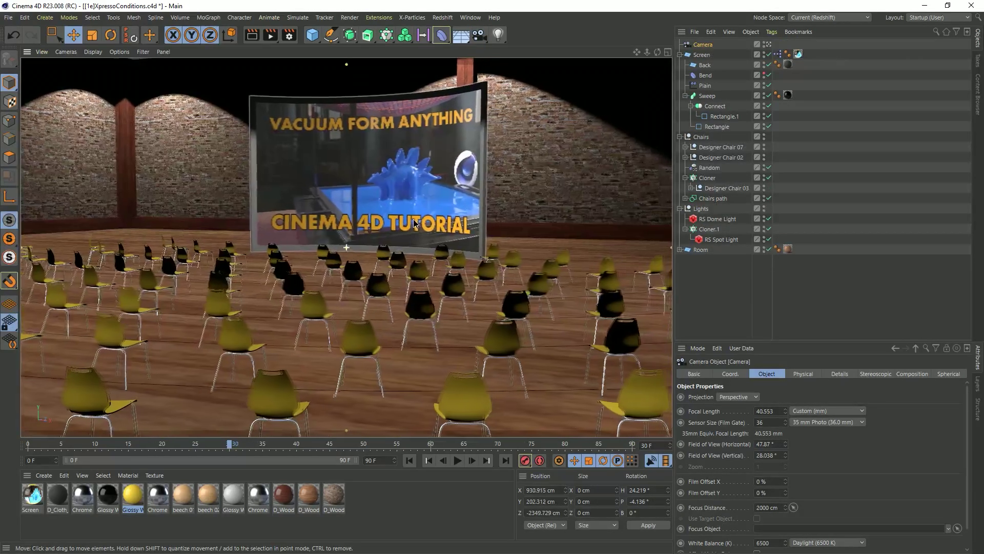
Adjust the camera framing low behind the rows of chairs and set the Screen's Diagonal to 1104 cm.
{"action": "middle_click_drag", "start_coordinate": [396, 220], "coordinate": [420, 221], "text": "alt"}
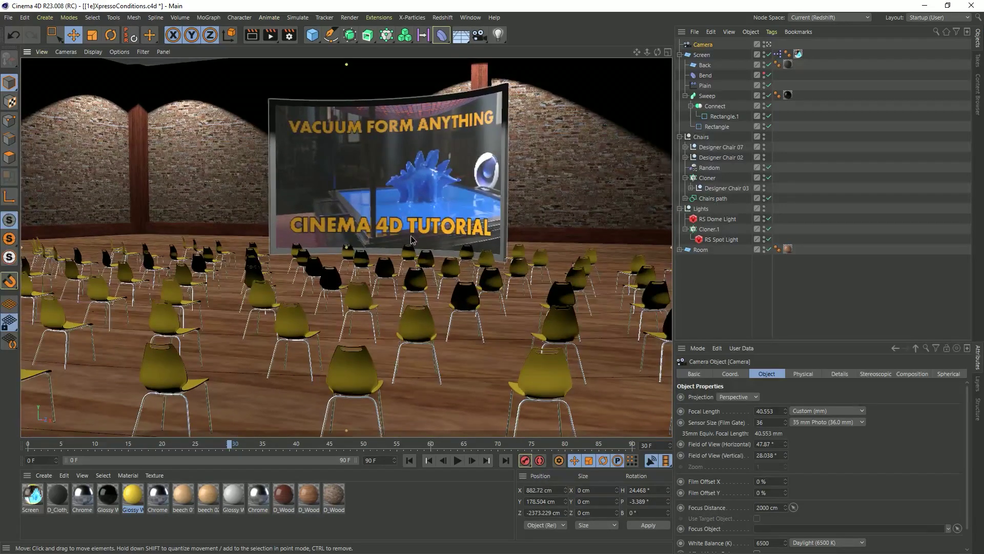
{"action": "left_click_drag", "start_coordinate": [411, 237], "coordinate": [399, 231], "text": "alt"}
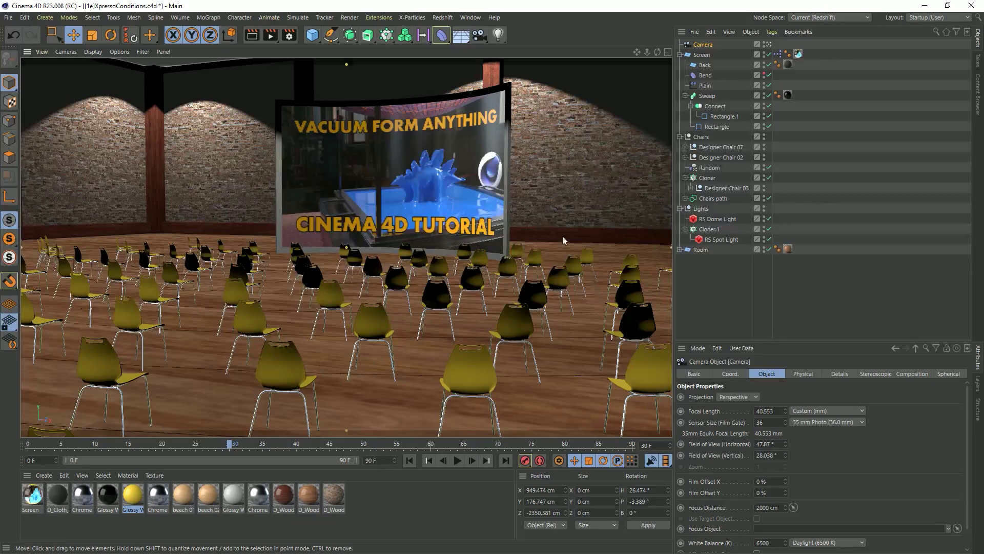
{"action": "left_click", "coordinate": [701, 137]}
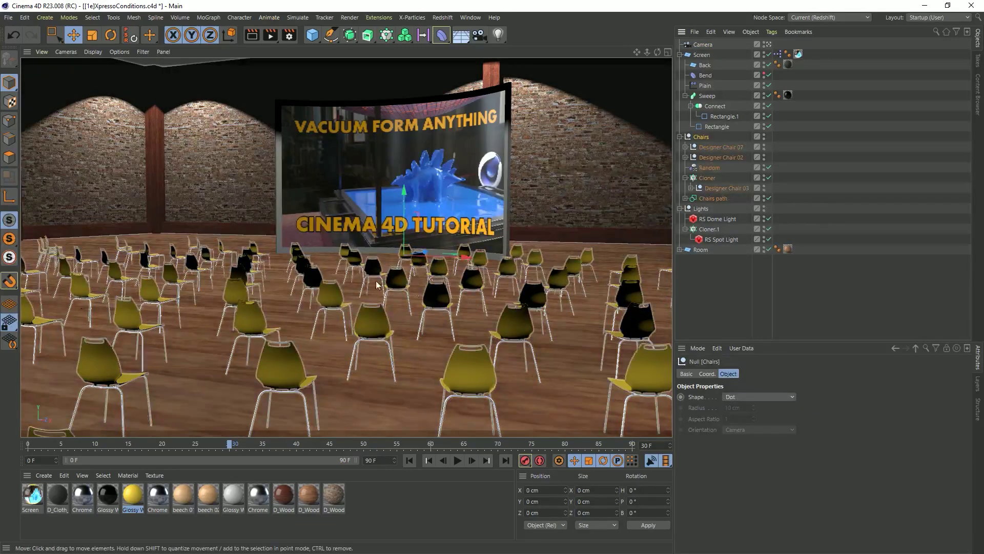
{"action": "left_click", "coordinate": [702, 55]}
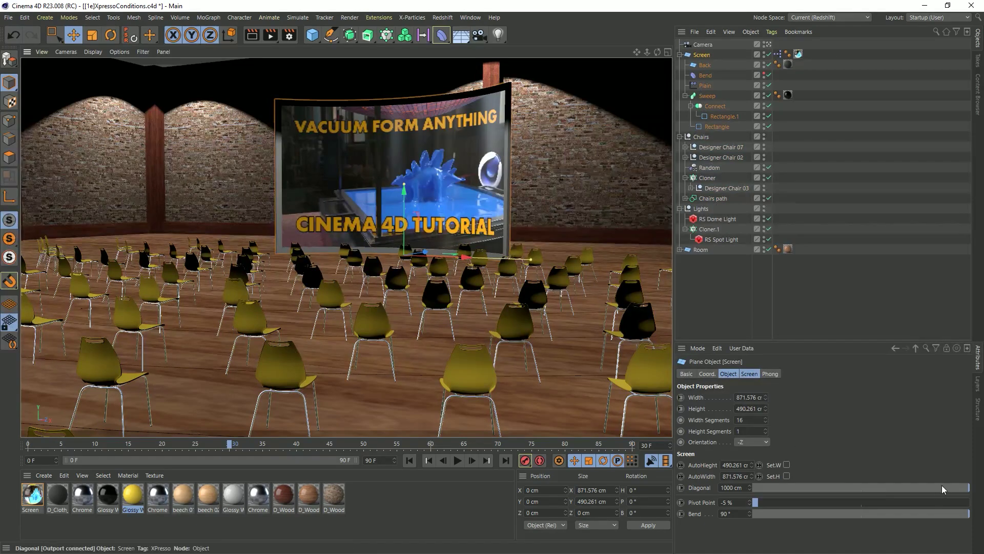
{"action": "left_click_drag", "start_coordinate": [750, 487], "coordinate": [749, 435]}
Orbit around the enlarged screen and undo the view changes until the camera is back low behind the chairs.
{"action": "left_click_drag", "start_coordinate": [394, 250], "coordinate": [430, 260], "text": "alt"}
{"action": "left_click_drag", "start_coordinate": [321, 300], "coordinate": [370, 288], "text": "alt"}
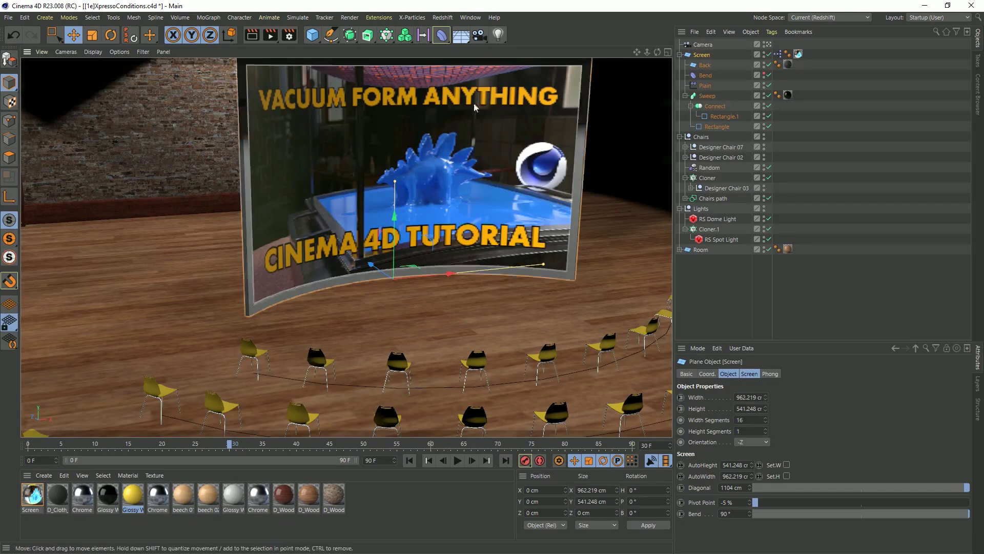
{"action": "left_click", "coordinate": [43, 53]}
{"action": "left_click", "coordinate": [45, 68]}
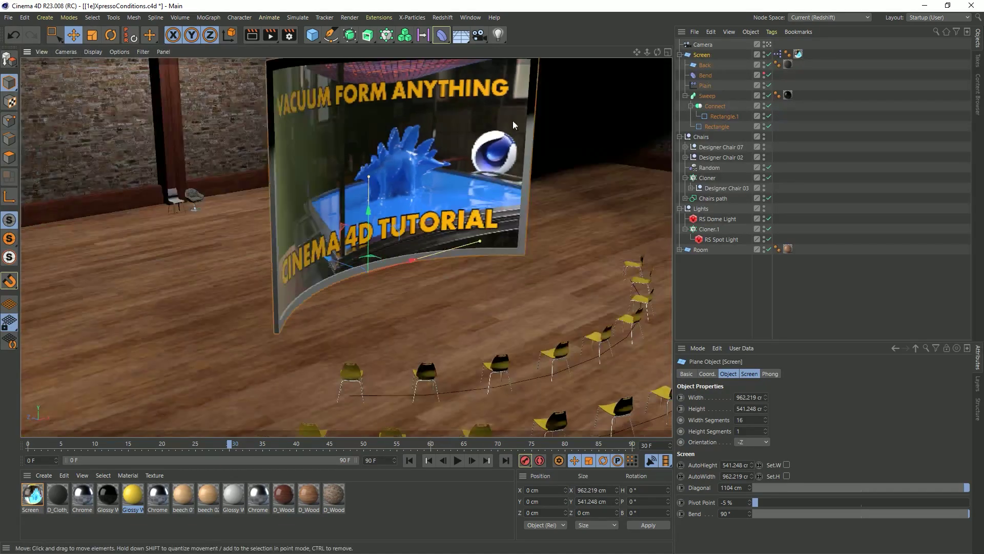
{"action": "key", "text": "ctrl+shift+z"}
{"action": "key", "text": "ctrl+shift+z"}
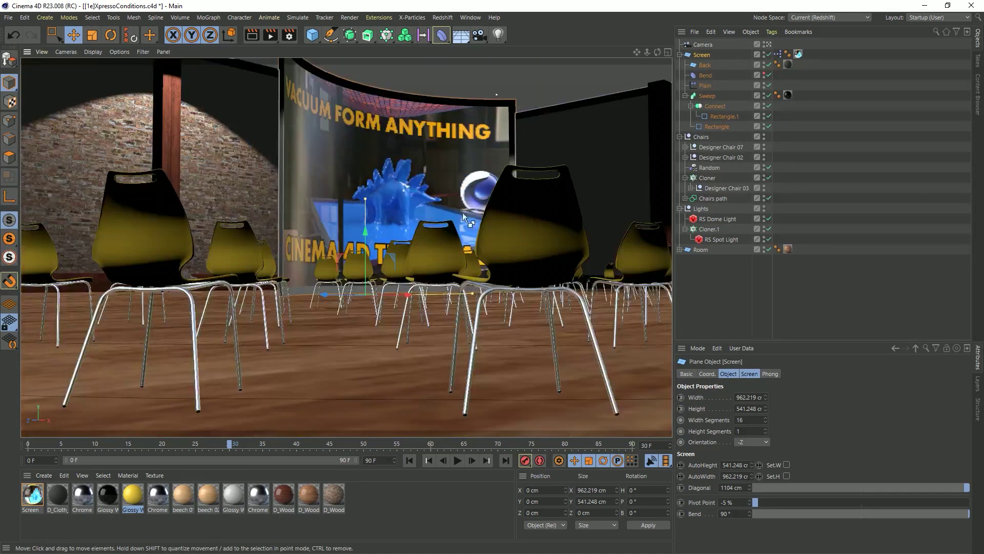
{"action": "key", "text": "ctrl+shift+z"}
{"action": "key", "text": "ctrl+shift+z"}
{"action": "key", "text": "ctrl+shift+z"}
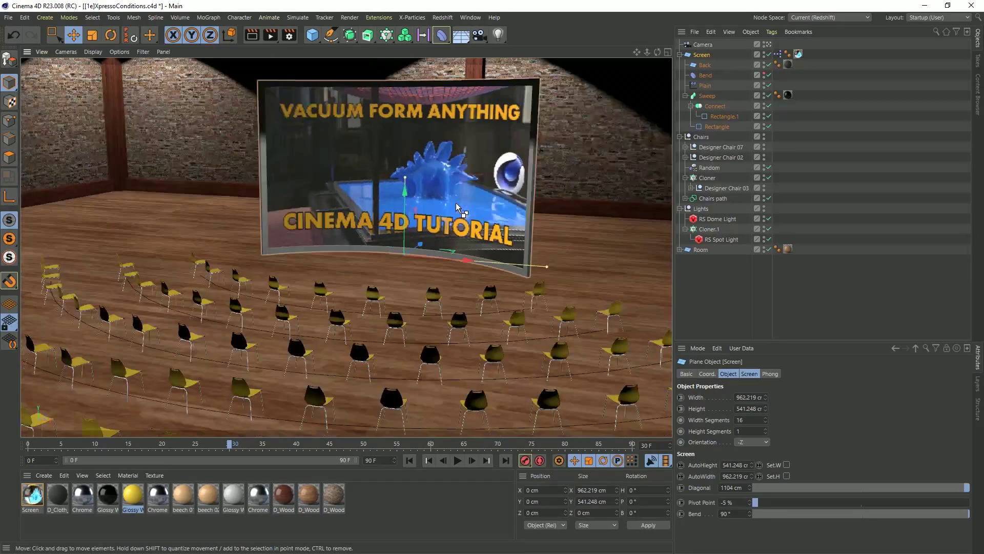
{"action": "key", "text": "ctrl+shift+z"}
{"action": "key", "text": "ctrl+shift+z"}
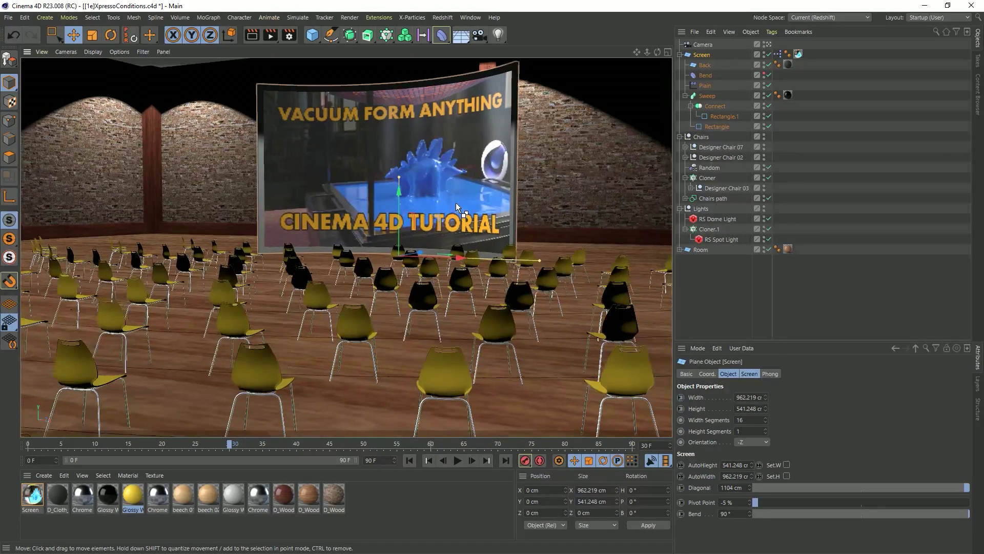
{"action": "key", "text": "ctrl+shift+z"}
{"action": "key", "text": "ctrl+shift+z"}
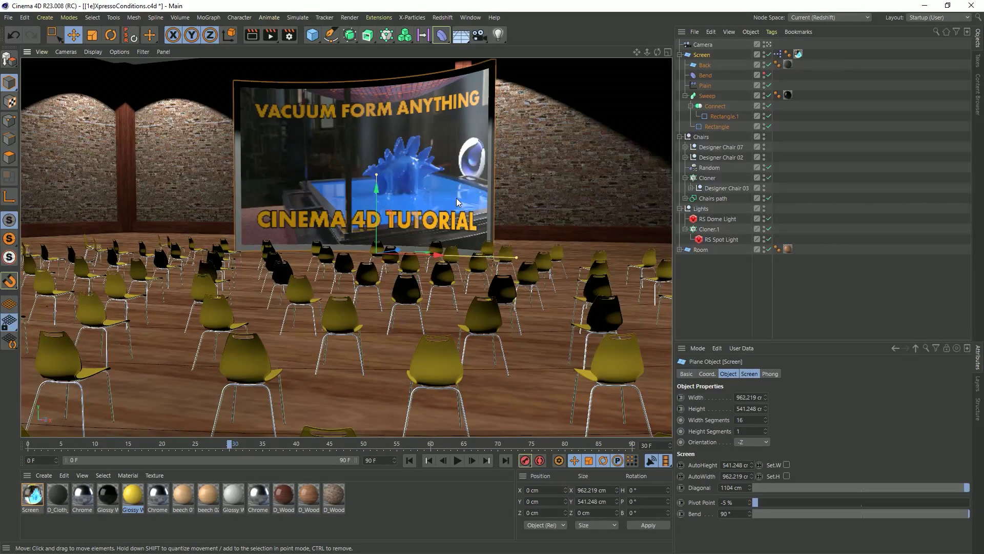
Add a Recall tag to the Camera and store its current framing in it.
{"action": "right_click", "coordinate": [697, 46]}
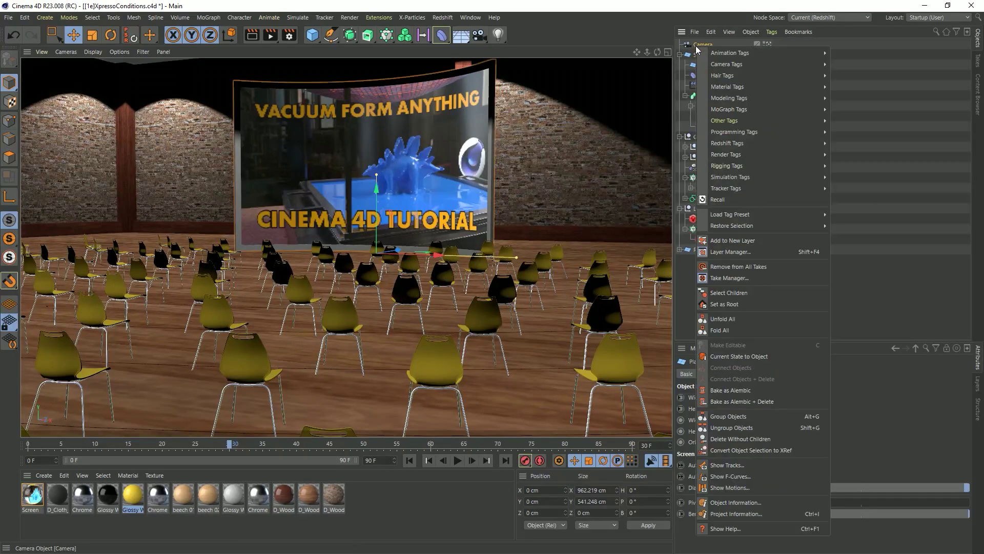
{"action": "left_click", "coordinate": [728, 199]}
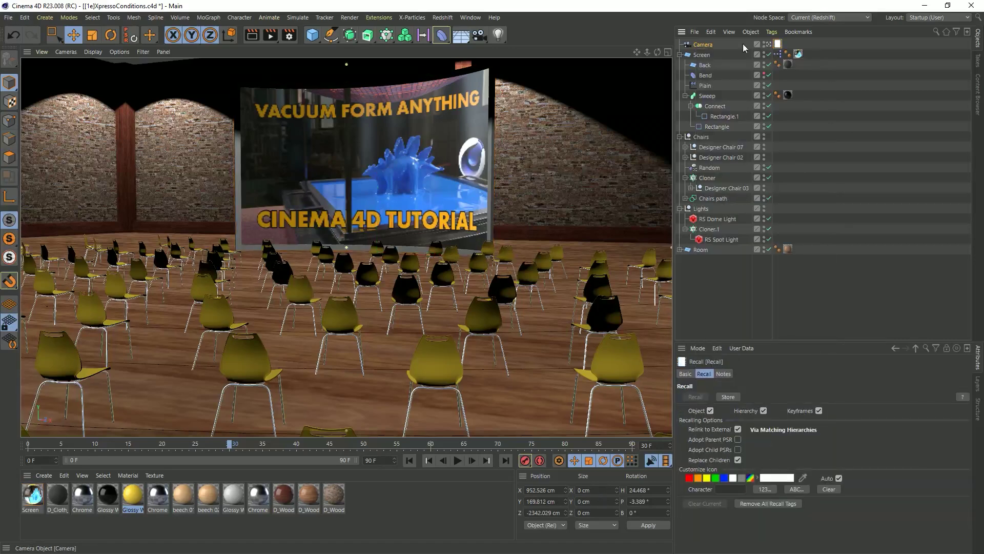
{"action": "double_click", "coordinate": [779, 45]}
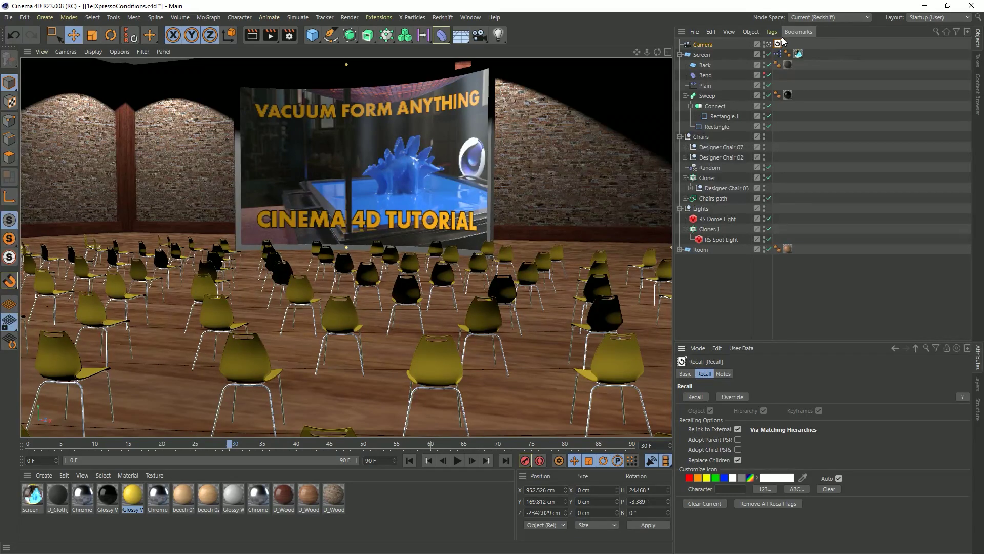
Set the Screen's Diagonal to 730 cm from a different angle and recall the Camera's stored framing.
{"action": "left_click_drag", "start_coordinate": [361, 168], "coordinate": [400, 186], "text": "alt"}
{"action": "scroll", "coordinate": [449, 195], "scroll_direction": "up", "scroll_amount": 3}
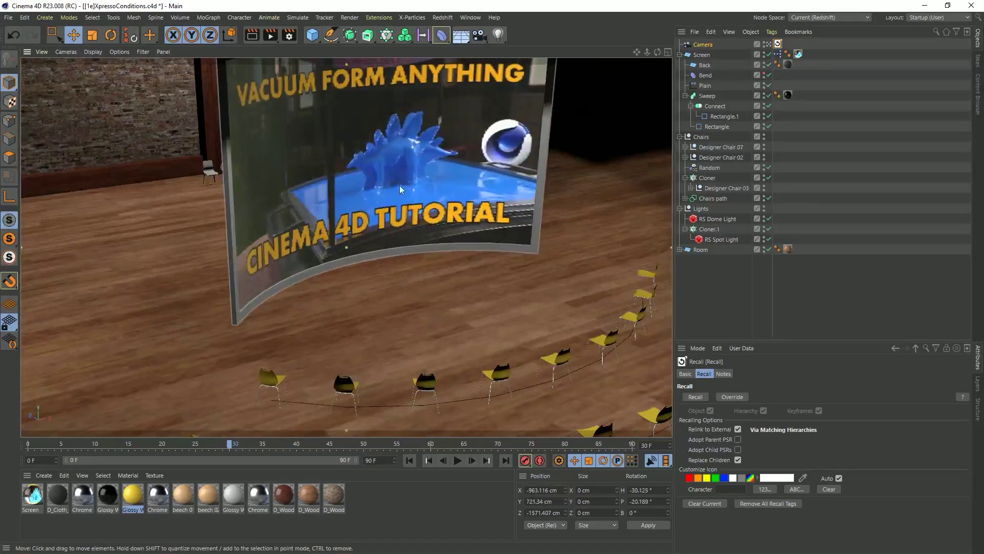
{"action": "left_click", "coordinate": [412, 173]}
{"action": "left_click_drag", "start_coordinate": [963, 488], "coordinate": [913, 491]}
{"action": "left_click_drag", "start_coordinate": [338, 177], "coordinate": [372, 176], "text": "alt"}
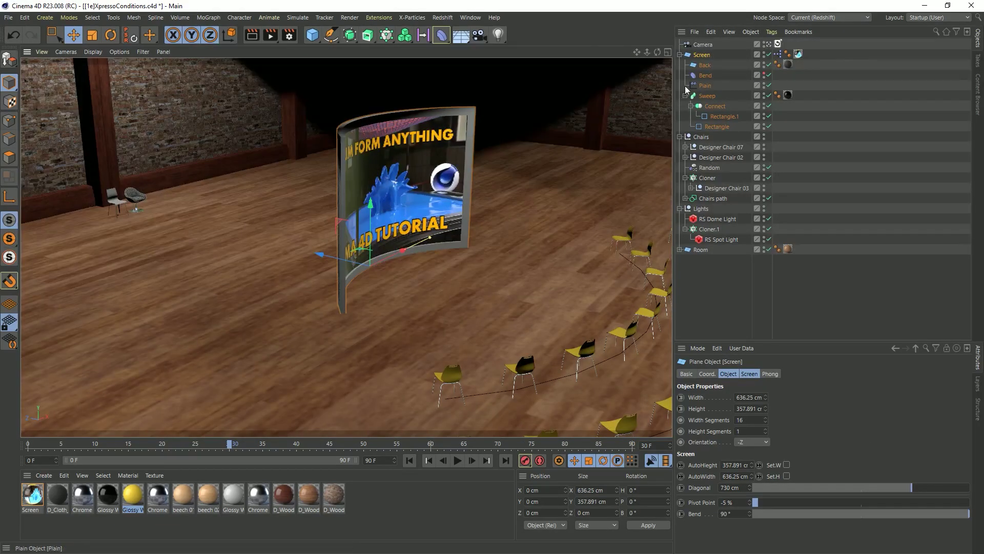
{"action": "left_click", "coordinate": [777, 43]}
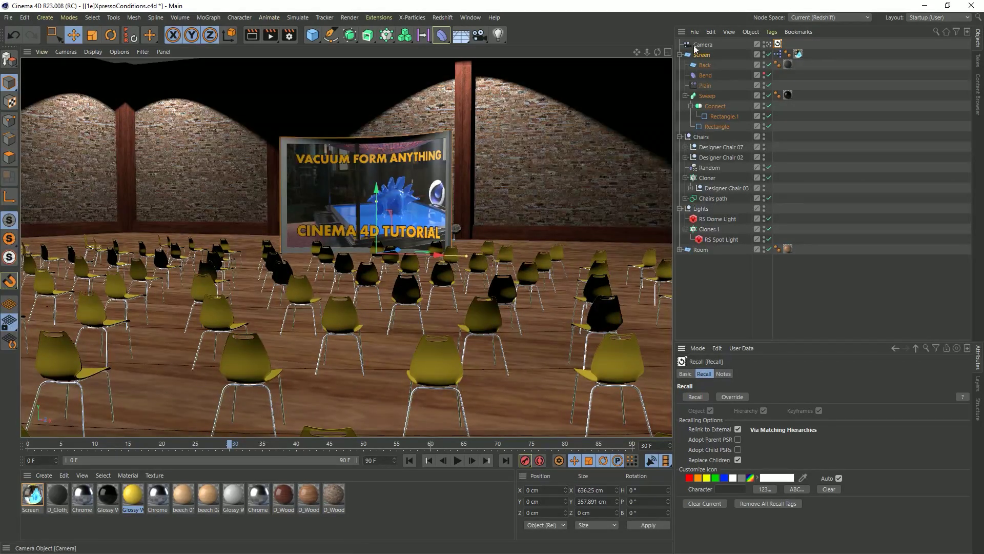
Store a closer camera view from the opposite side of the audience in a second Recall tag and switch between both views.
{"action": "left_click_drag", "start_coordinate": [371, 198], "coordinate": [461, 209], "text": "alt"}
{"action": "scroll", "coordinate": [410, 149], "scroll_direction": "up", "scroll_amount": 7}
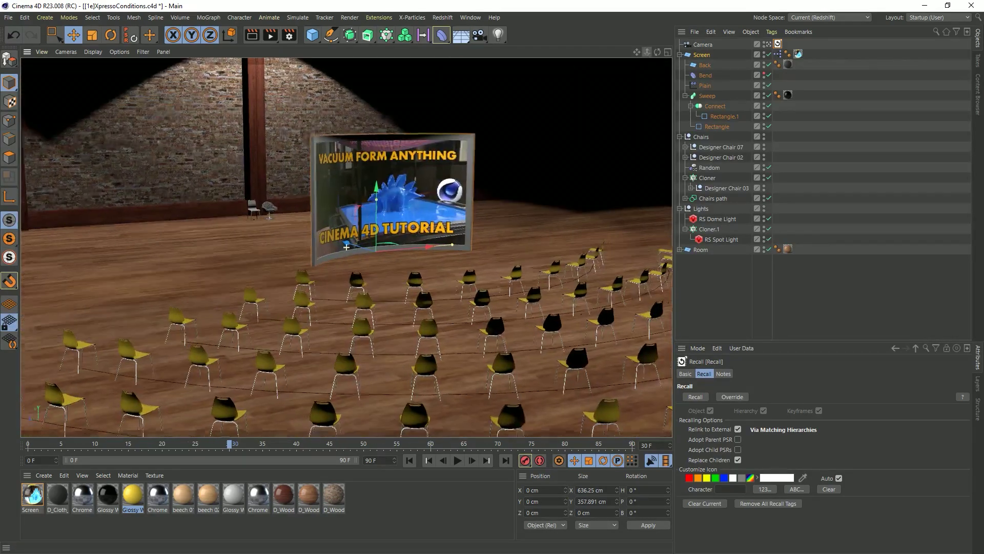
{"action": "left_click_drag", "start_coordinate": [410, 149], "coordinate": [410, 173], "text": "alt"}
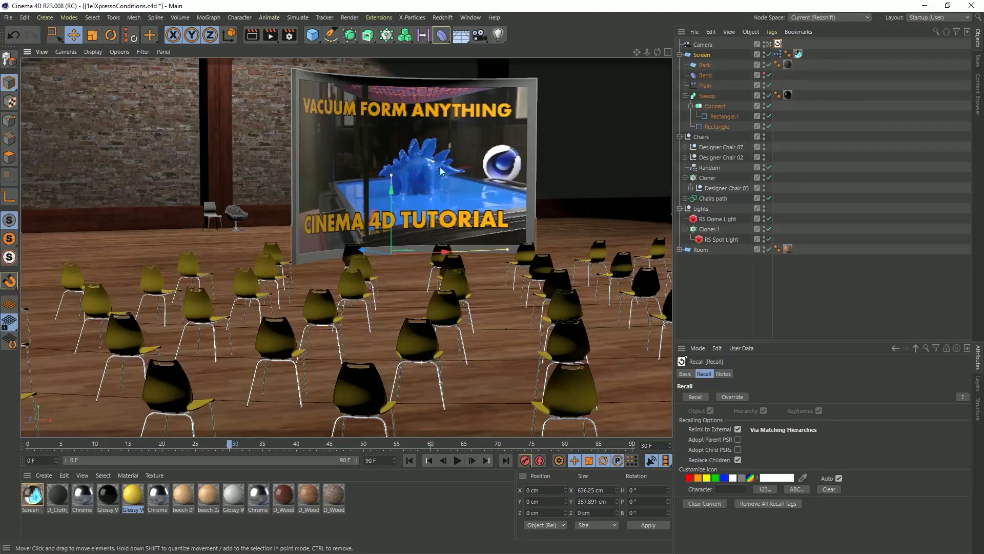
{"action": "right_click", "coordinate": [706, 45]}
{"action": "left_click", "coordinate": [737, 190]}
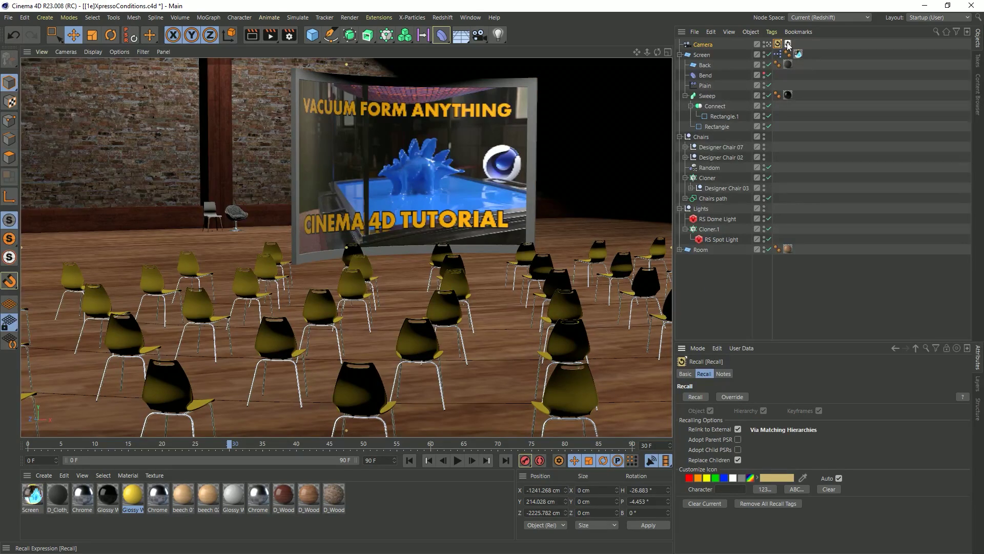
{"action": "double_click", "coordinate": [789, 45]}
{"action": "double_click", "coordinate": [777, 46]}
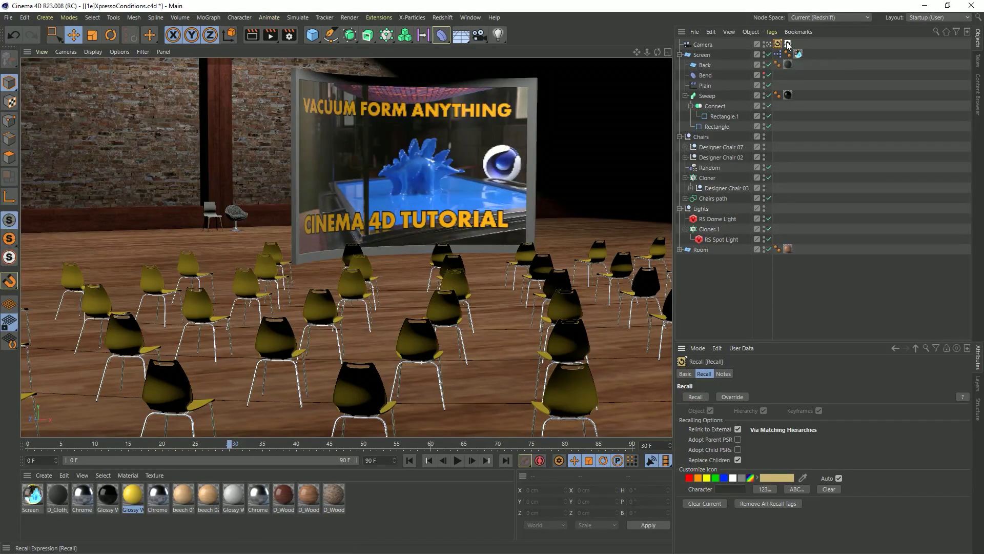
Duplicate the Camera's Recall tag and override the copy with a high view over the screen's back towards the chairs.
{"action": "left_click_drag", "start_coordinate": [788, 45], "coordinate": [802, 48], "text": "ctrl"}
{"action": "left_click_drag", "start_coordinate": [422, 162], "coordinate": [589, 154], "text": "alt"}
{"action": "middle_click_drag", "start_coordinate": [501, 207], "coordinate": [235, 385], "text": "alt"}
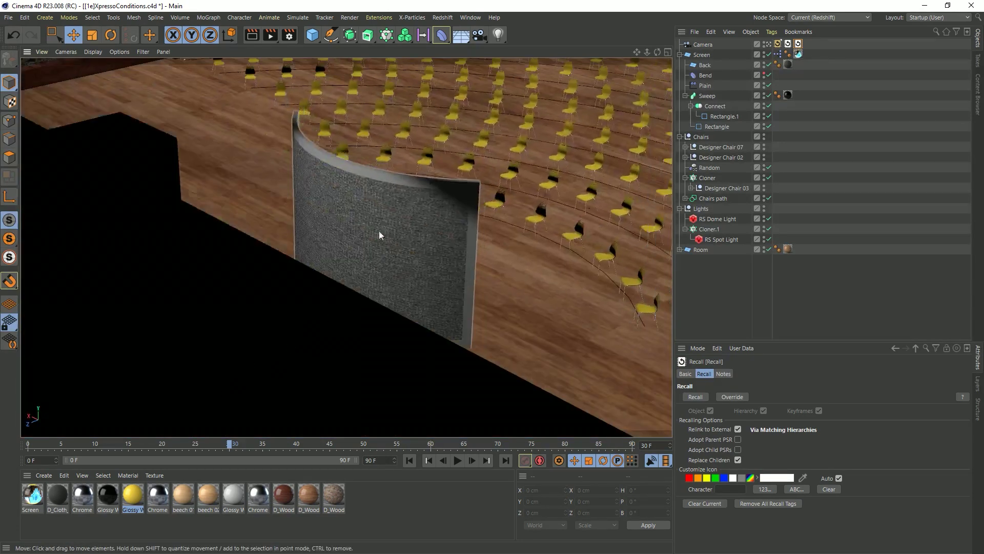
{"action": "right_click_drag", "start_coordinate": [403, 195], "coordinate": [489, 146], "text": "alt"}
{"action": "middle_click_drag", "start_coordinate": [489, 149], "coordinate": [404, 276], "text": "alt"}
{"action": "left_click_drag", "start_coordinate": [409, 294], "coordinate": [459, 293], "text": "alt"}
{"action": "middle_click_drag", "start_coordinate": [460, 292], "coordinate": [466, 275], "text": "alt"}
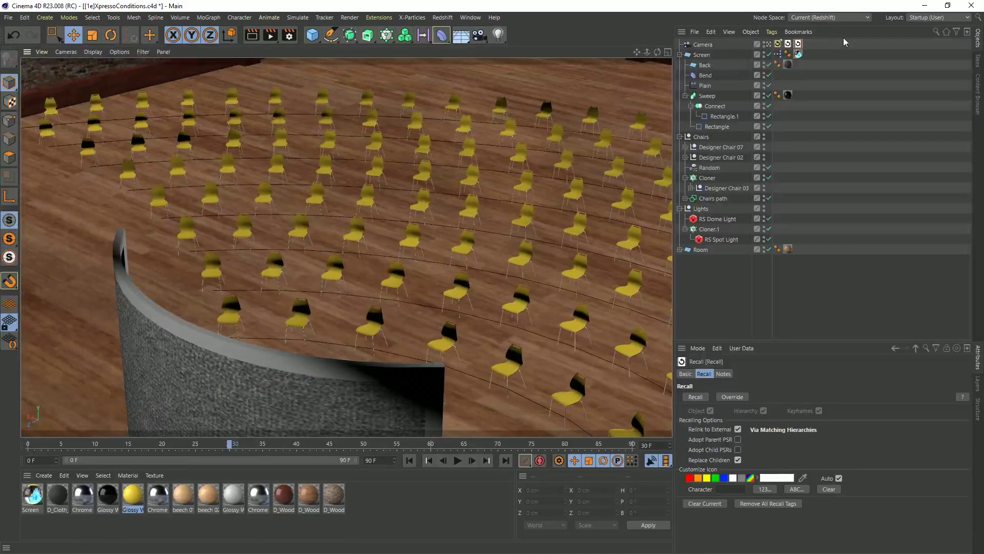
{"action": "left_click", "coordinate": [737, 399]}
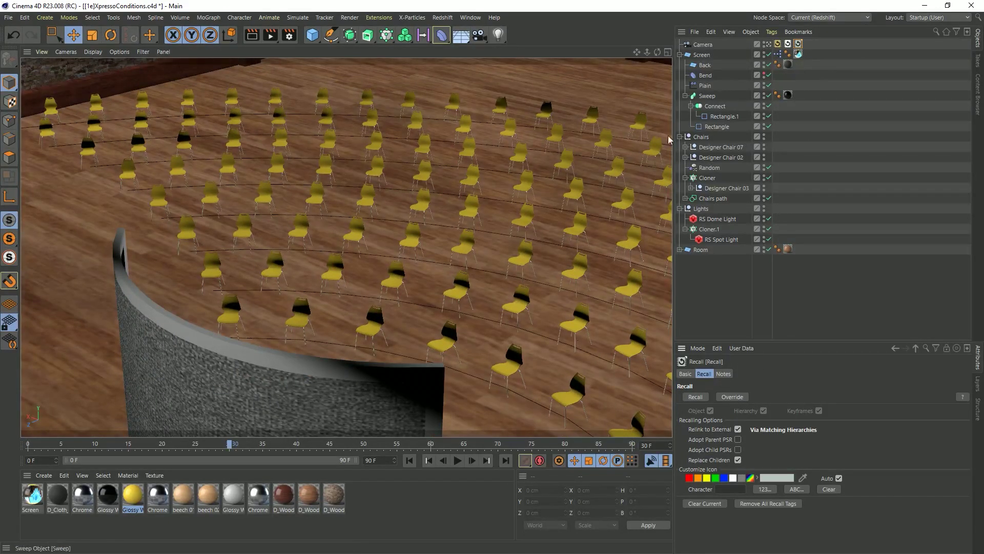
Recall the three stored camera views in turn to compare them.
{"action": "double_click", "coordinate": [787, 43]}
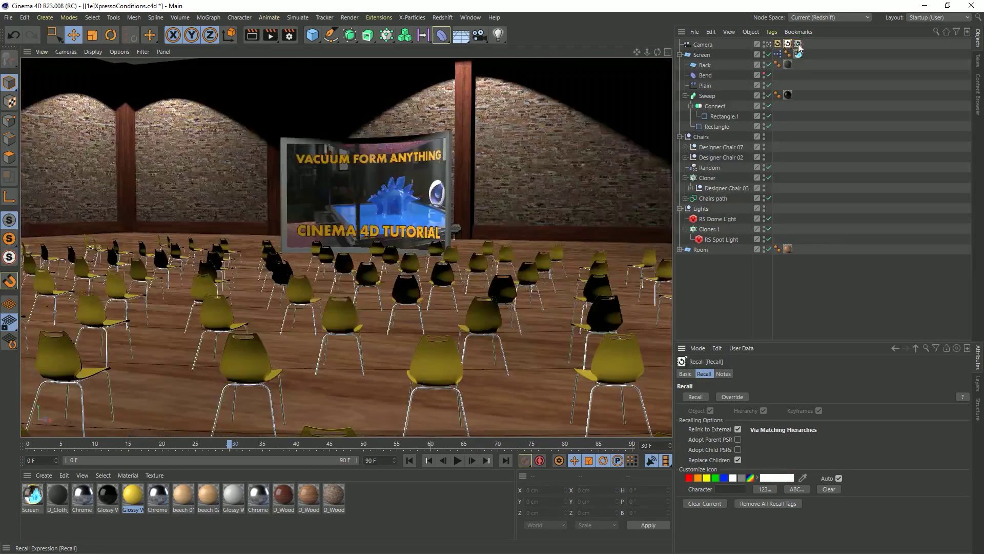
{"action": "double_click", "coordinate": [799, 45]}
{"action": "double_click", "coordinate": [778, 44]}
{"action": "double_click", "coordinate": [788, 44]}
{"action": "double_click", "coordinate": [799, 44]}
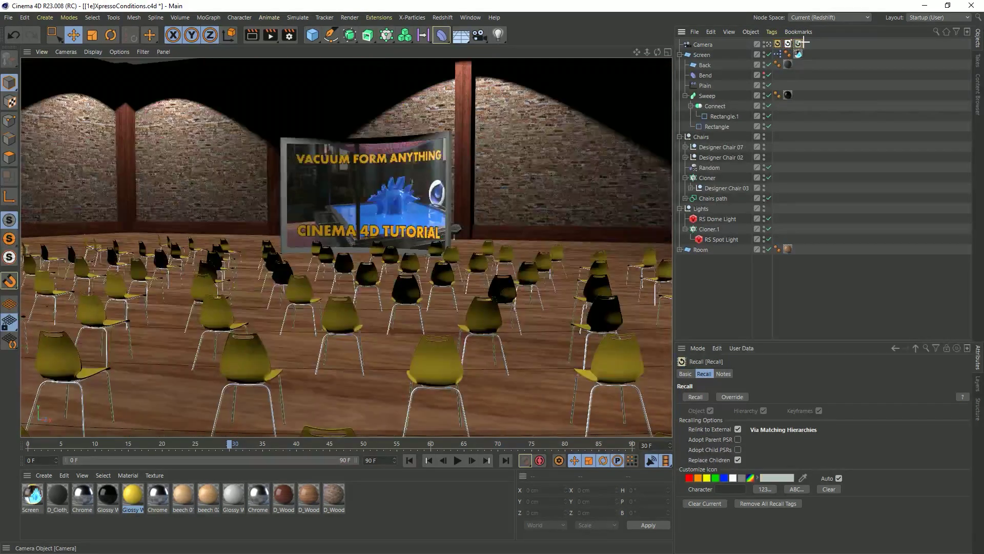
{"action": "double_click", "coordinate": [800, 45]}
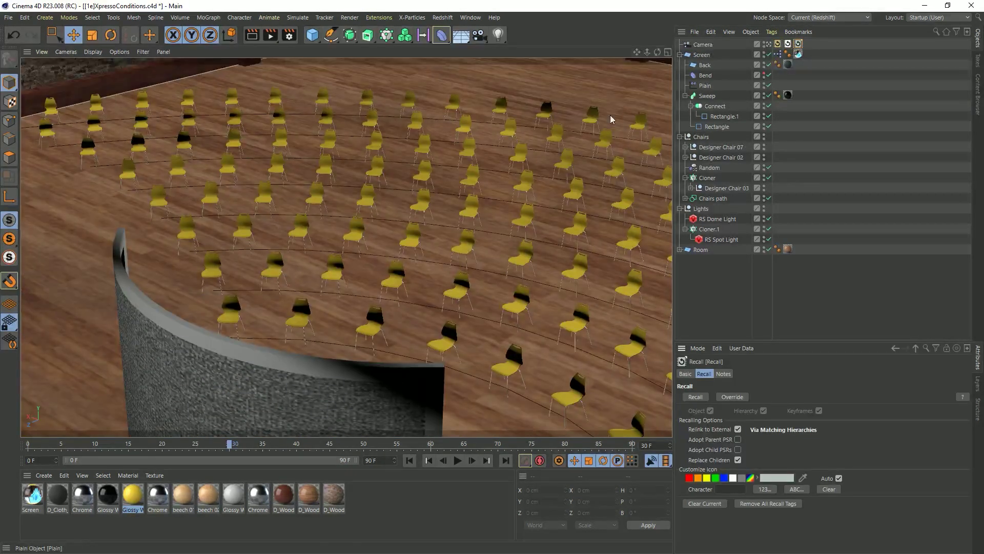
Reframe the camera across the rows of chairs towards the brick wall and store that view in a fourth Recall tag.
{"action": "left_click_drag", "start_coordinate": [453, 207], "coordinate": [594, 192], "text": "alt"}
{"action": "scroll", "coordinate": [538, 195], "scroll_direction": "up", "scroll_amount": 5}
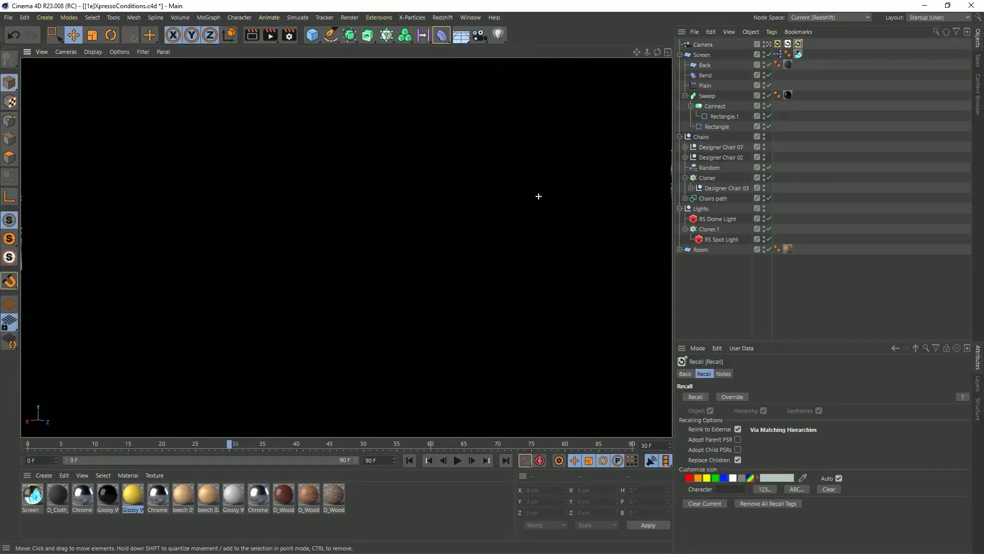
{"action": "scroll", "coordinate": [417, 324], "scroll_direction": "up", "scroll_amount": 3}
{"action": "left_click_drag", "start_coordinate": [461, 226], "coordinate": [465, 222], "text": "alt"}
{"action": "right_click_drag", "start_coordinate": [466, 222], "coordinate": [626, 209], "text": "alt"}
{"action": "left_click_drag", "start_coordinate": [475, 206], "coordinate": [435, 216], "text": "alt"}
{"action": "left_click_drag", "start_coordinate": [337, 218], "coordinate": [345, 222], "text": "alt"}
{"action": "right_click_drag", "start_coordinate": [345, 222], "coordinate": [367, 227], "text": "alt"}
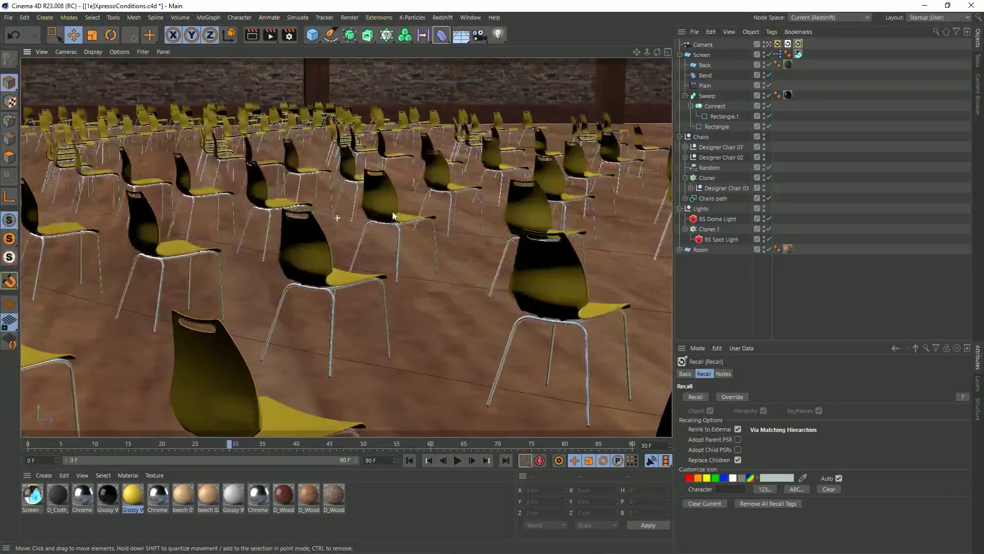
{"action": "left_click_drag", "start_coordinate": [346, 247], "coordinate": [384, 258], "text": "alt"}
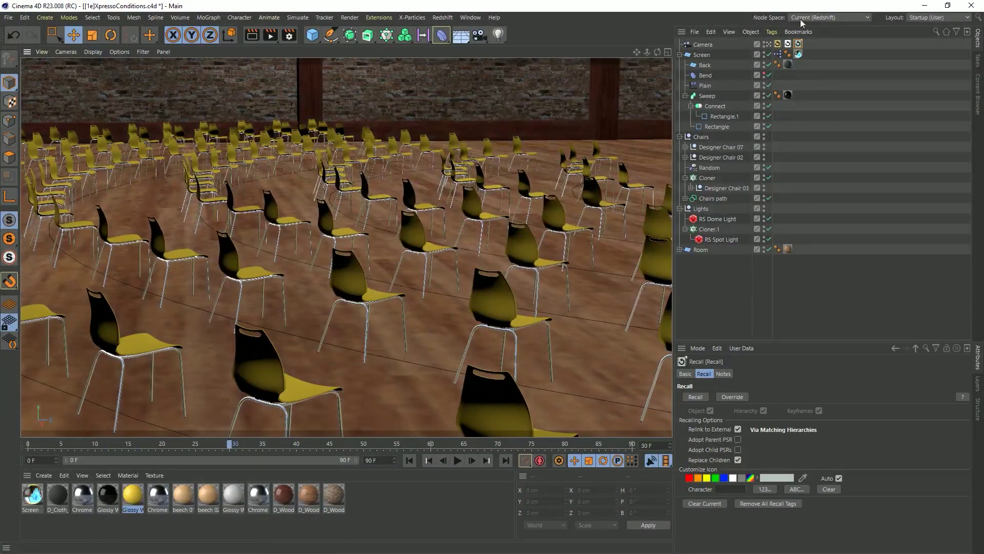
{"action": "left_click_drag", "start_coordinate": [815, 45], "coordinate": [814, 45], "text": "ctrl"}
{"action": "double_click", "coordinate": [809, 46]}
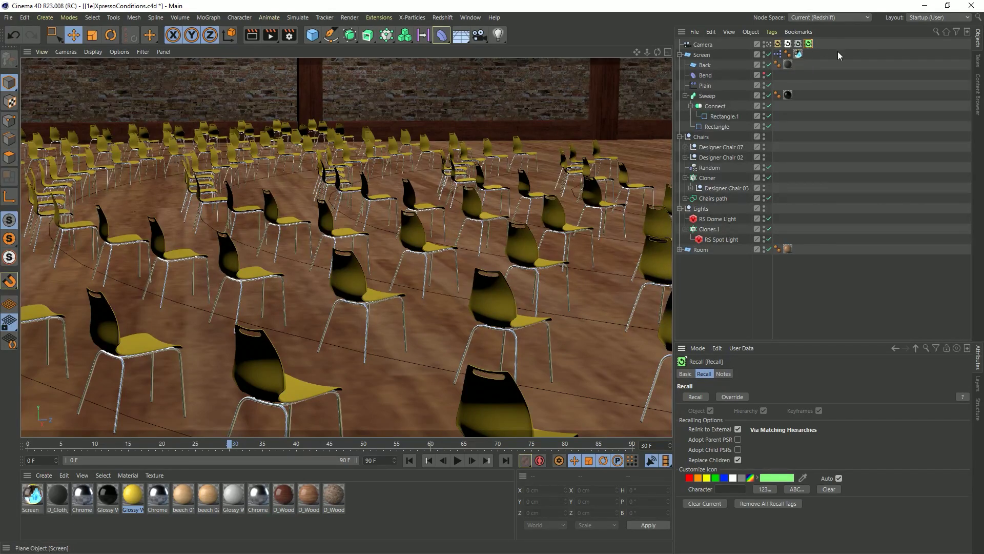
Cycle through the Camera's Recall tags to check the stored views, ending on the close view of the chairs.
{"action": "double_click", "coordinate": [798, 43]}
{"action": "double_click", "coordinate": [791, 44]}
{"action": "double_click", "coordinate": [778, 45]}
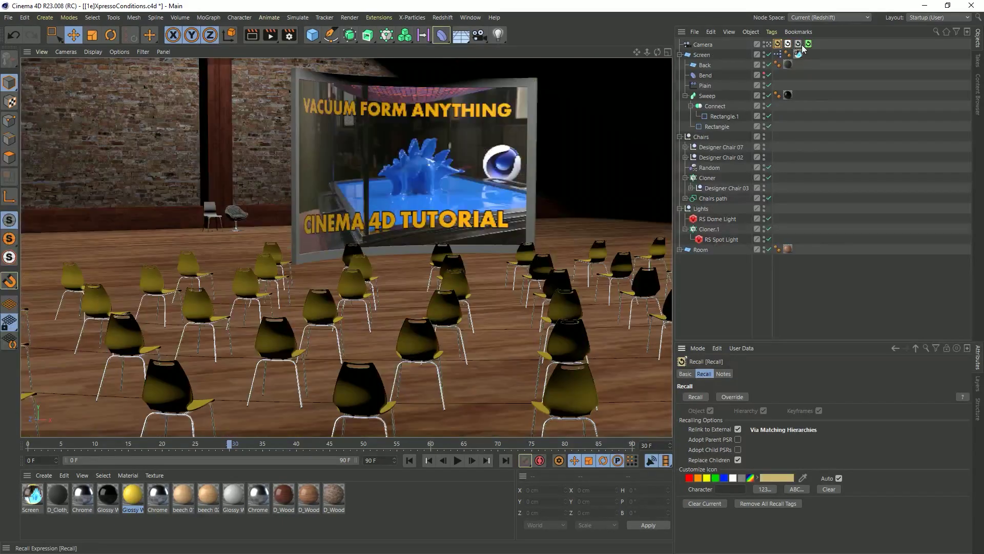
{"action": "double_click", "coordinate": [799, 45]}
{"action": "double_click", "coordinate": [808, 45]}
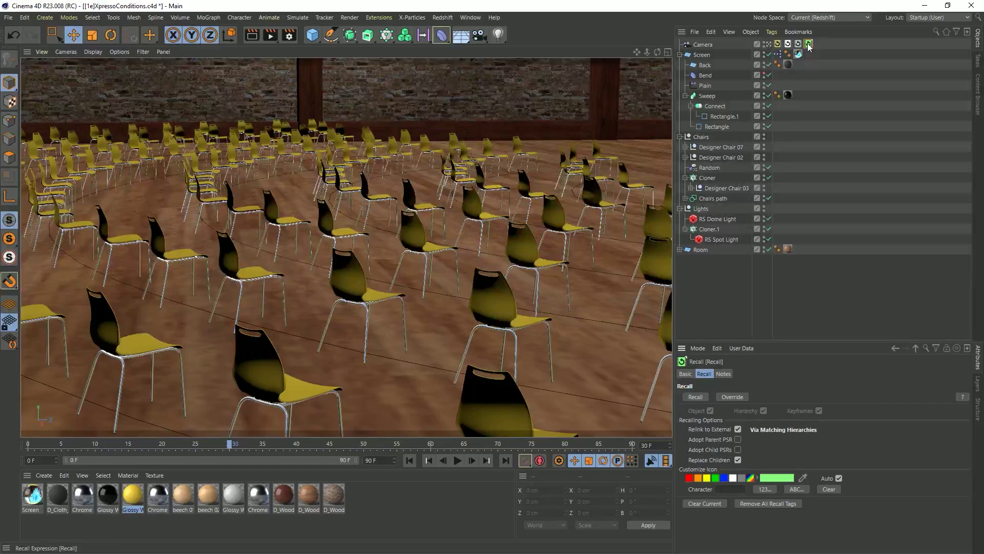
Orbit the Camera off its stored chair view and recall the high view from behind the screen.
{"action": "left_click", "coordinate": [702, 44]}
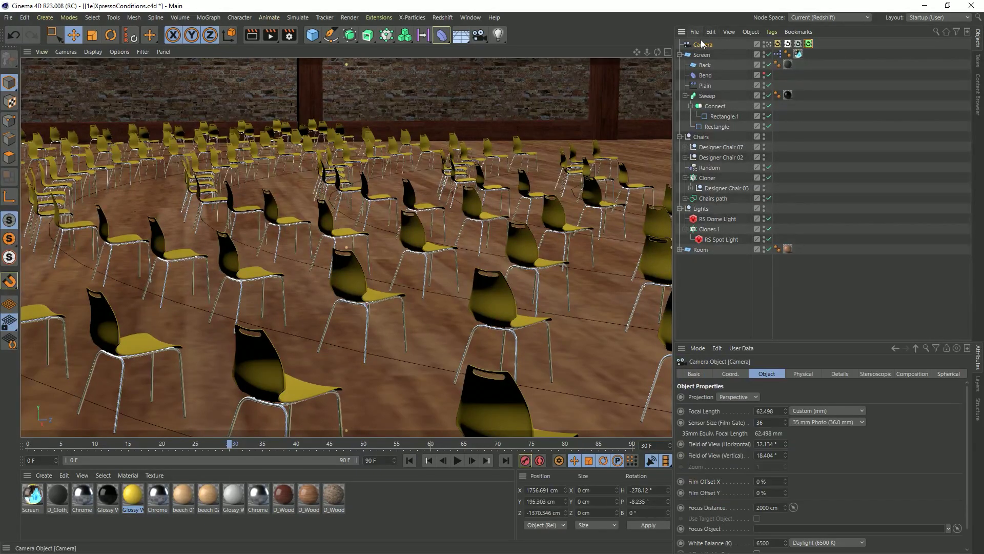
{"action": "left_click_drag", "start_coordinate": [406, 189], "coordinate": [430, 195], "text": "alt"}
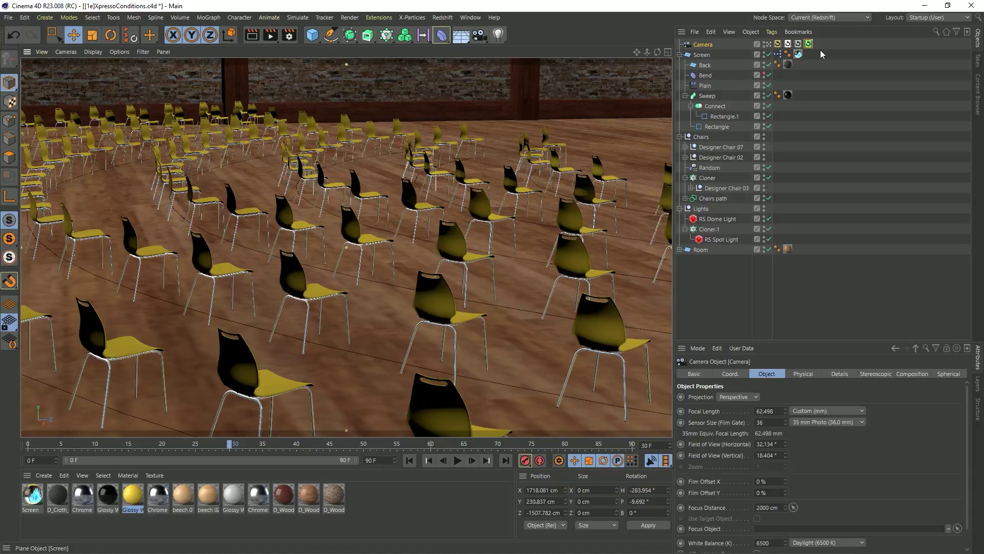
{"action": "left_click", "coordinate": [799, 44]}
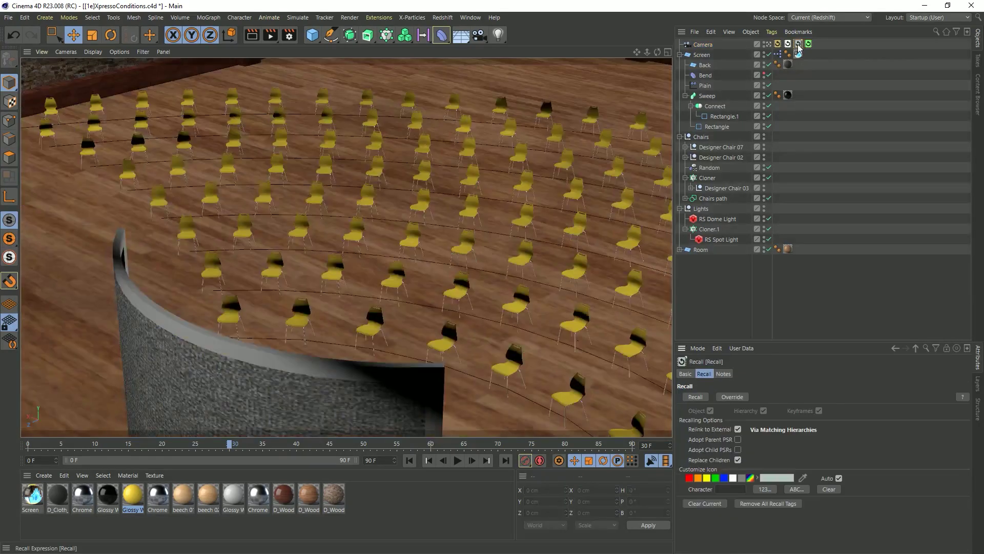
Recall the Camera view facing the screen, leave the Camera and frame the open floor in front of the Screen.
{"action": "double_click", "coordinate": [788, 46]}
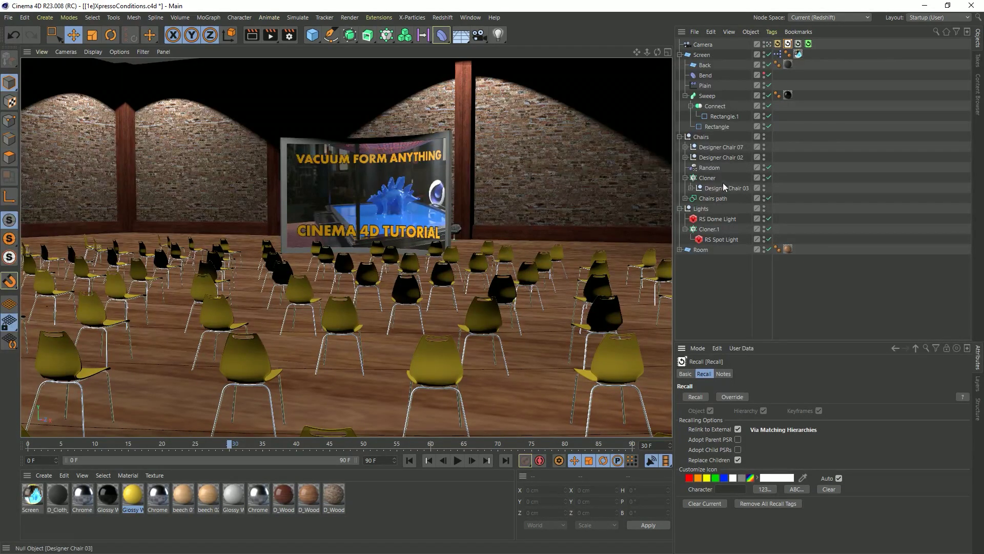
{"action": "left_click", "coordinate": [770, 43]}
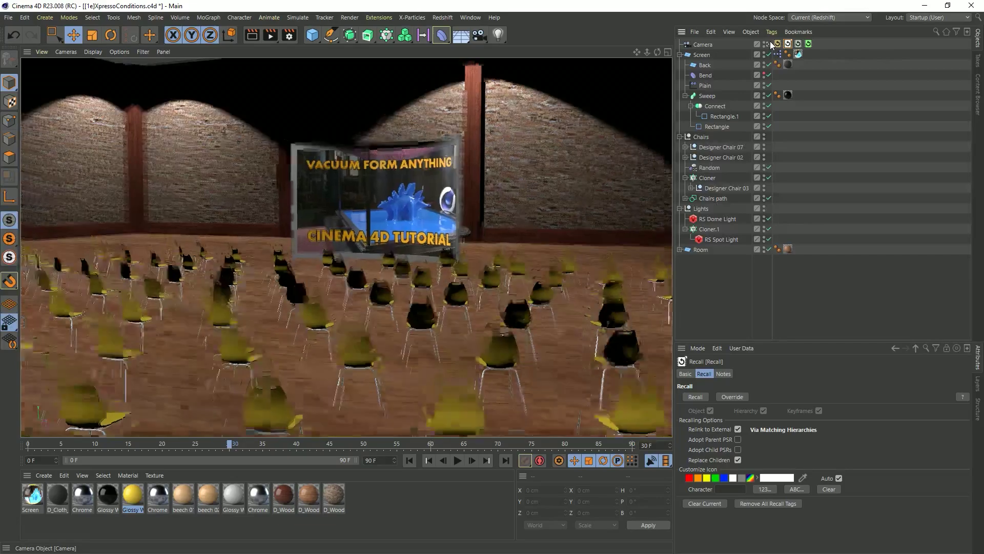
{"action": "left_click_drag", "start_coordinate": [410, 257], "coordinate": [385, 233], "text": "alt"}
{"action": "right_click_drag", "start_coordinate": [383, 234], "coordinate": [494, 230], "text": "alt"}
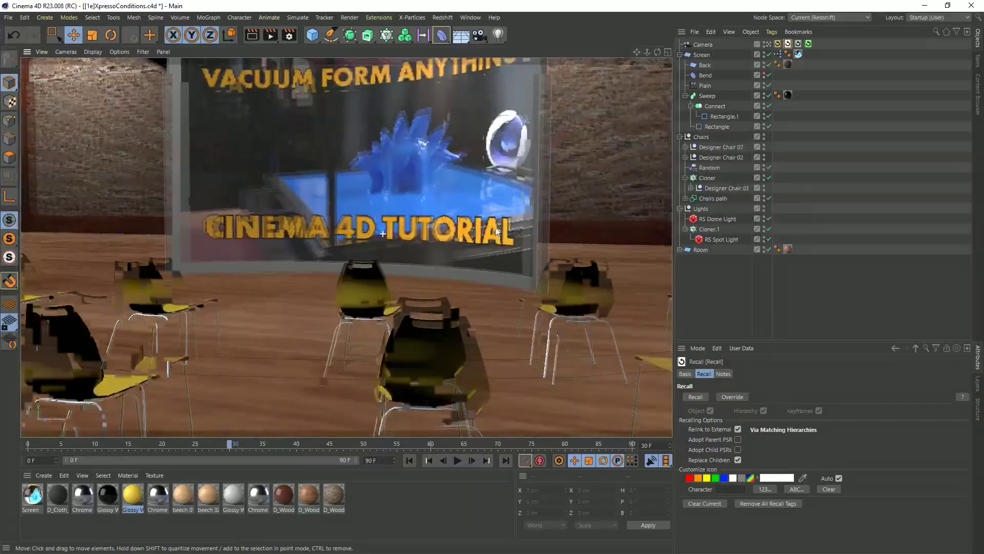
{"action": "left_click_drag", "start_coordinate": [494, 233], "coordinate": [393, 269], "text": "alt"}
{"action": "right_click_drag", "start_coordinate": [393, 270], "coordinate": [399, 266], "text": "alt"}
{"action": "middle_click_drag", "start_coordinate": [398, 266], "coordinate": [459, 214], "text": "alt"}
{"action": "left_click_drag", "start_coordinate": [458, 214], "coordinate": [446, 218], "text": "alt"}
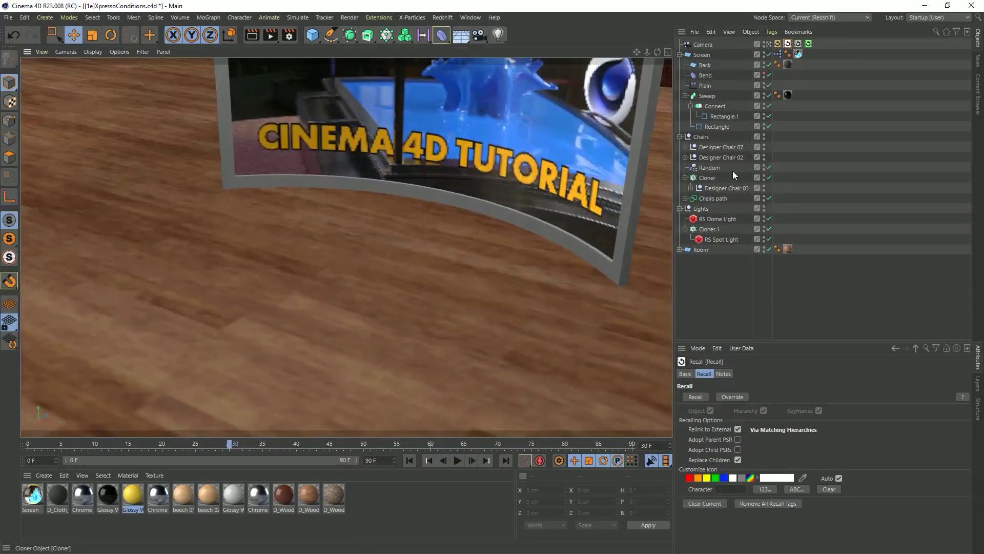
Take Designer Chair 03 out of the Cloner and reset the PSR of Designer Chairs 07, 02 and 03.
{"action": "left_click_drag", "start_coordinate": [722, 188], "coordinate": [714, 162]}
{"action": "left_click", "coordinate": [718, 148], "text": "shift"}
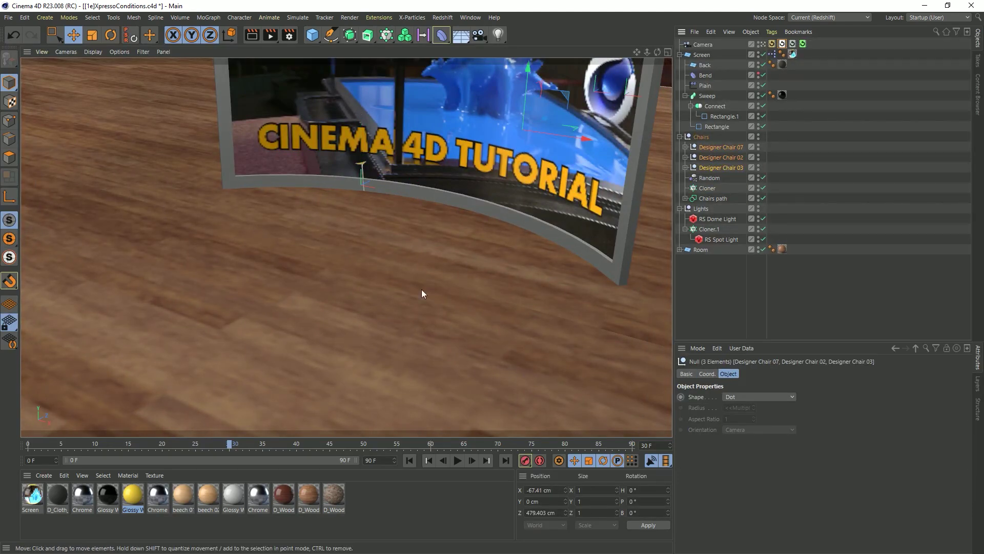
{"action": "left_click", "coordinate": [128, 37]}
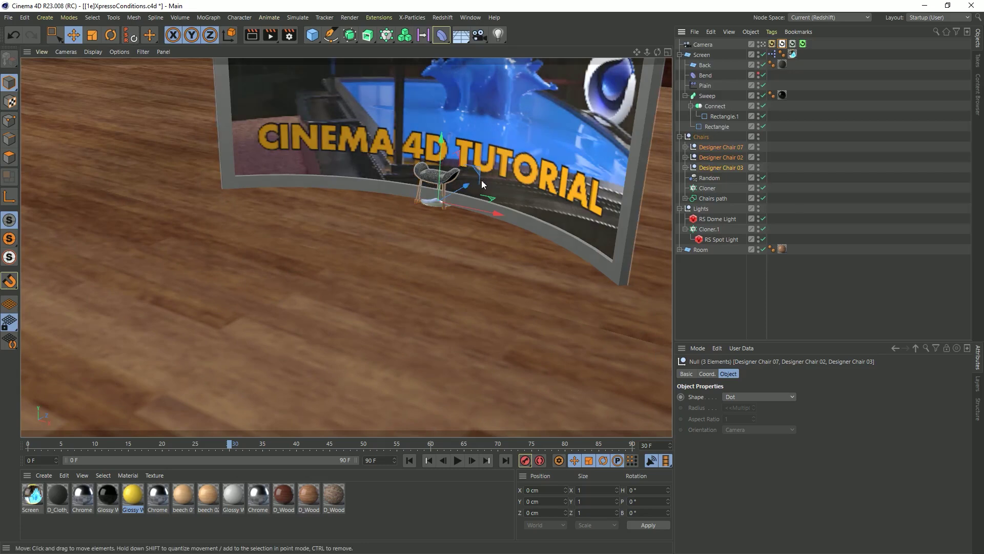
Move the three chairs to Z about -159 cm and spread them along X, Chair 07 at about -68 cm and Chair 03 at about 67 cm.
{"action": "left_click_drag", "start_coordinate": [467, 188], "coordinate": [389, 242]}
{"action": "left_click", "coordinate": [707, 148]}
{"action": "left_click", "coordinate": [716, 157]}
{"action": "left_click", "coordinate": [718, 168]}
{"action": "left_click_drag", "start_coordinate": [434, 250], "coordinate": [484, 256]}
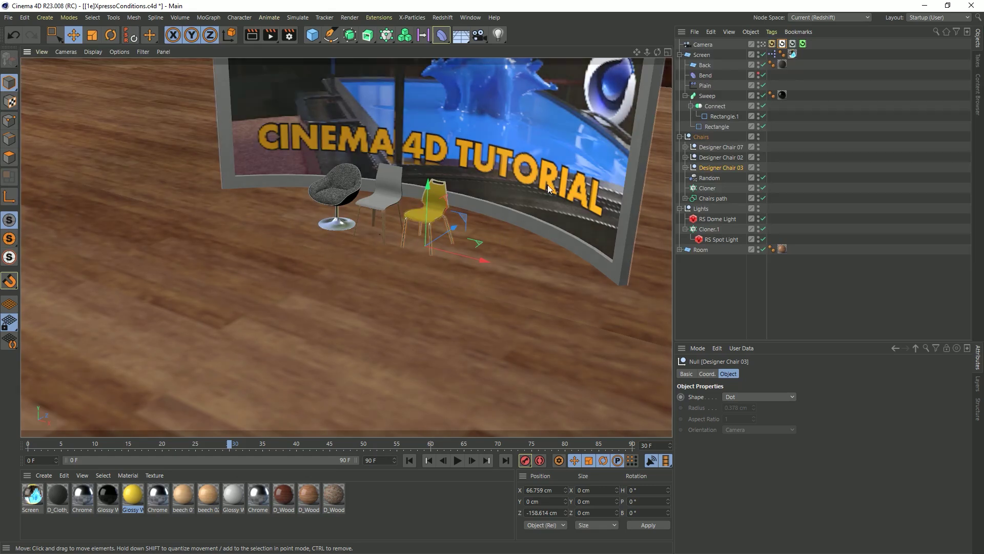
Add Recall tags to all three designer chairs with Adopt Parent PSR enabled and override them to store the current states.
{"action": "left_click", "coordinate": [716, 148]}
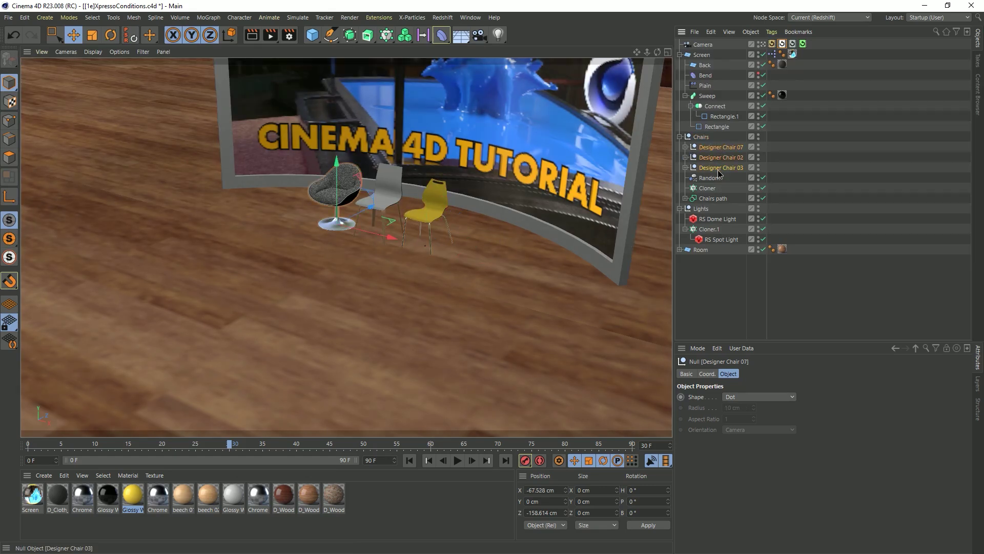
{"action": "left_click", "coordinate": [719, 170], "text": "shift"}
{"action": "right_click", "coordinate": [718, 170]}
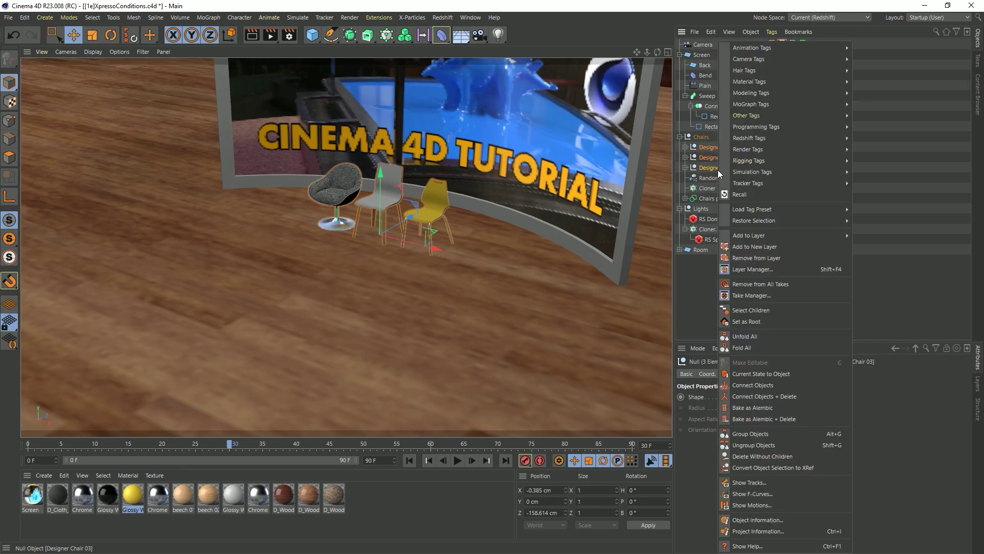
{"action": "left_click", "coordinate": [742, 194]}
{"action": "left_click", "coordinate": [729, 396]}
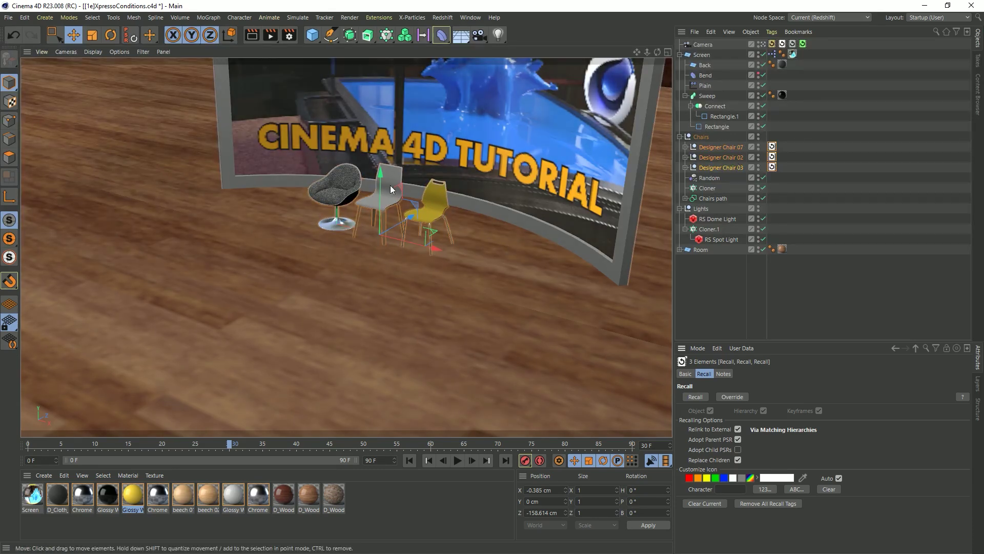
Colour the Recall tag icons of Designer Chair 07 and Designer Chair 03 with the dark grey and yellow sampled from their own seats.
{"action": "left_click", "coordinate": [731, 147]}
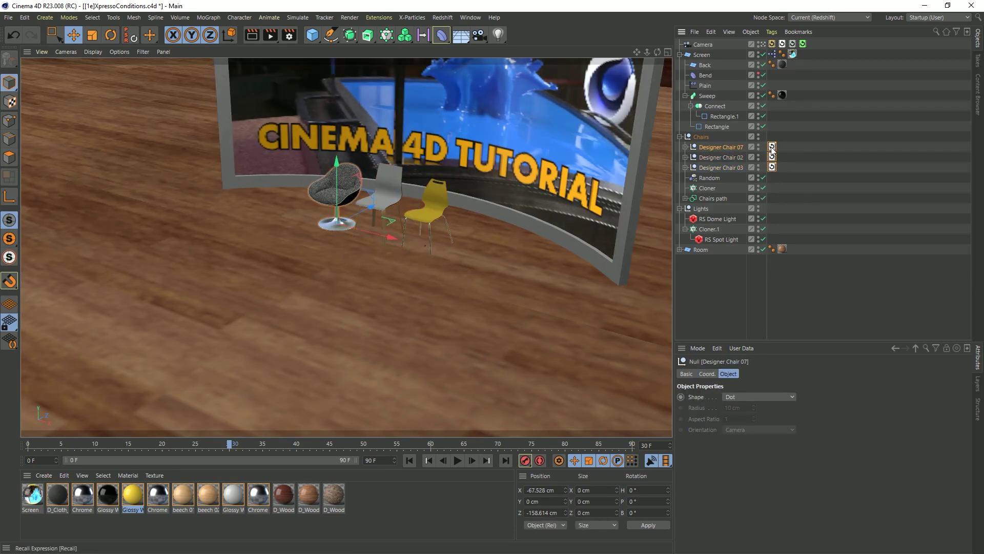
{"action": "left_click", "coordinate": [772, 147]}
{"action": "left_click", "coordinate": [804, 479]}
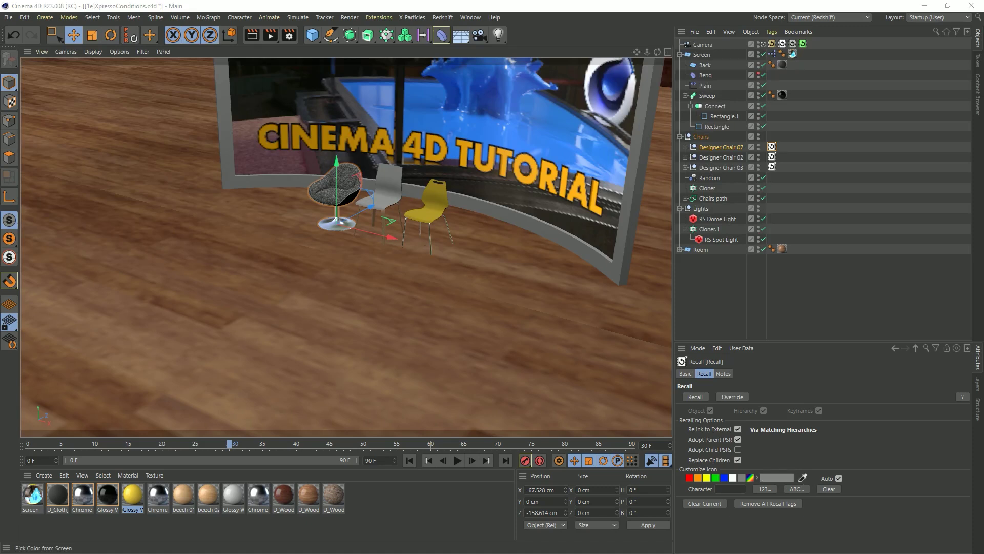
{"action": "left_click", "coordinate": [348, 178]}
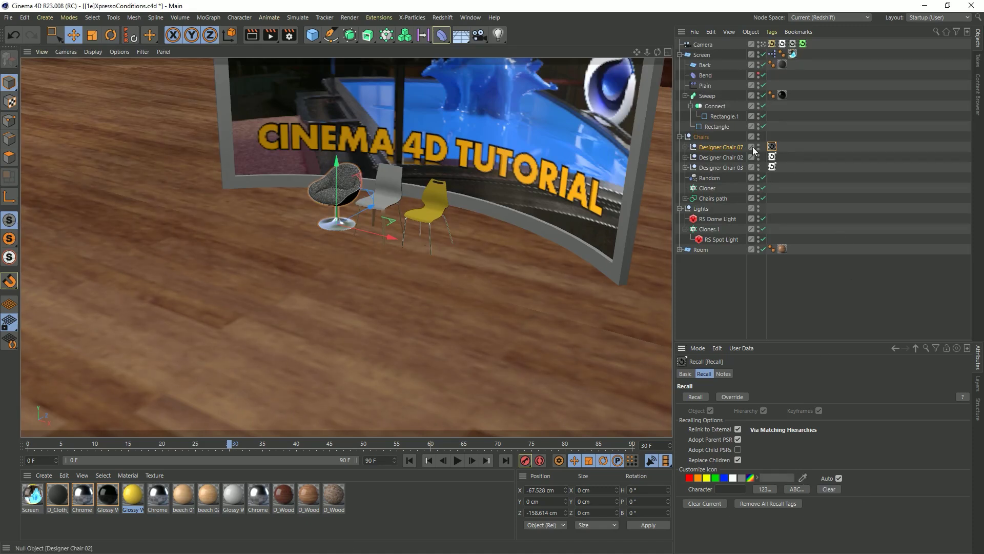
{"action": "left_click", "coordinate": [772, 157]}
{"action": "left_click", "coordinate": [772, 168]}
{"action": "left_click", "coordinate": [803, 478]}
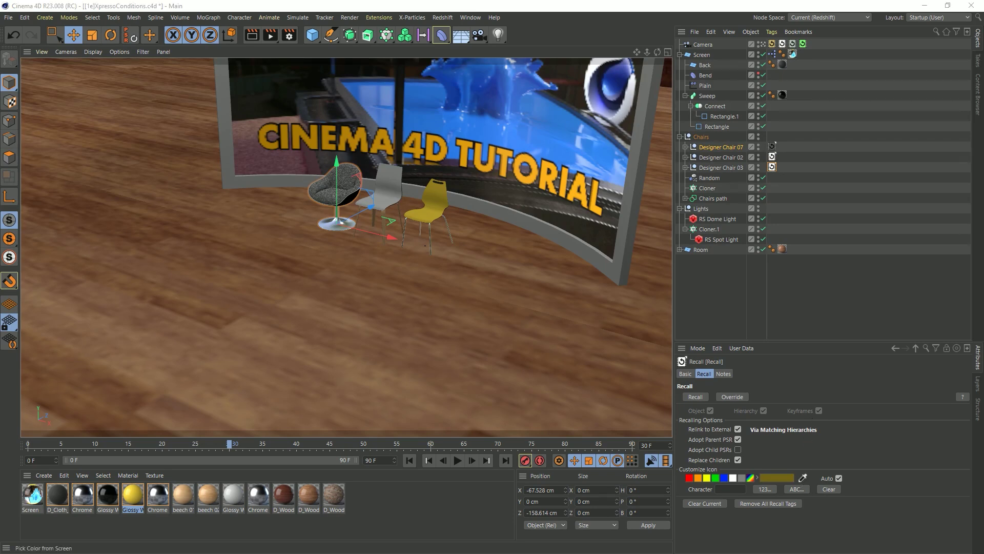
{"action": "left_click", "coordinate": [435, 199]}
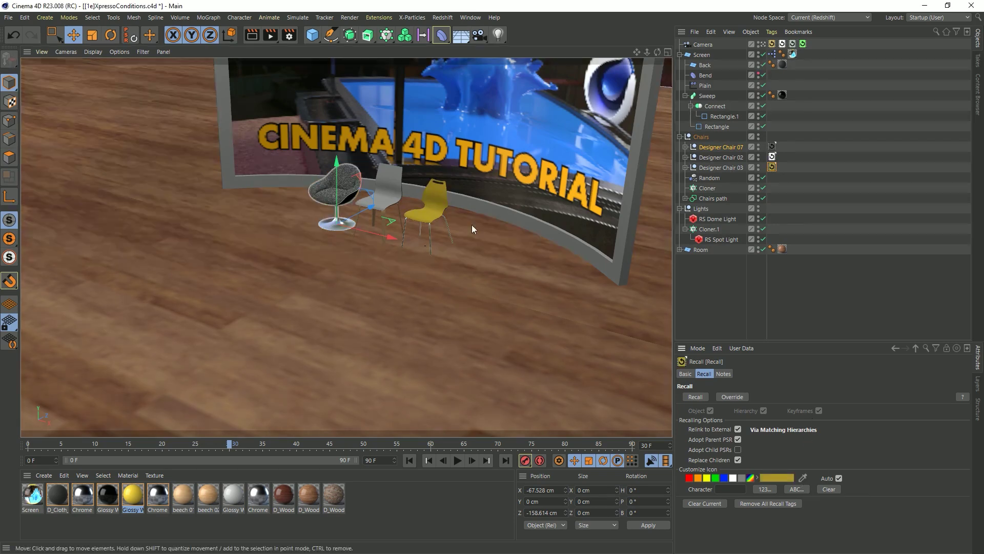
Gather the Recall tags of Designer Chairs 02 and 03 onto Designer Chair 07 and delete those two chairs.
{"action": "left_click", "coordinate": [773, 157], "text": "ctrl"}
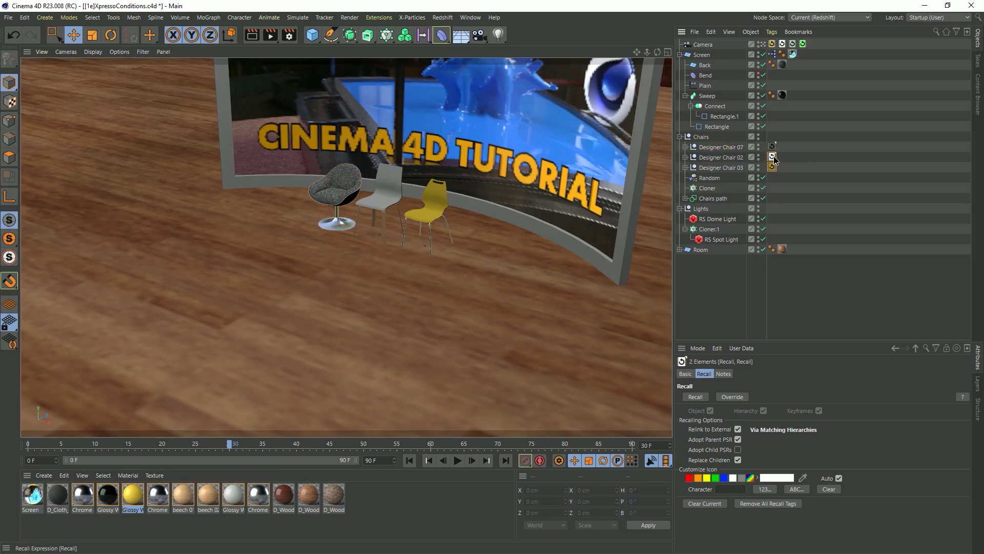
{"action": "left_click", "coordinate": [739, 155]}
{"action": "left_click", "coordinate": [734, 167], "text": "ctrl"}
{"action": "key", "text": "Delete"}
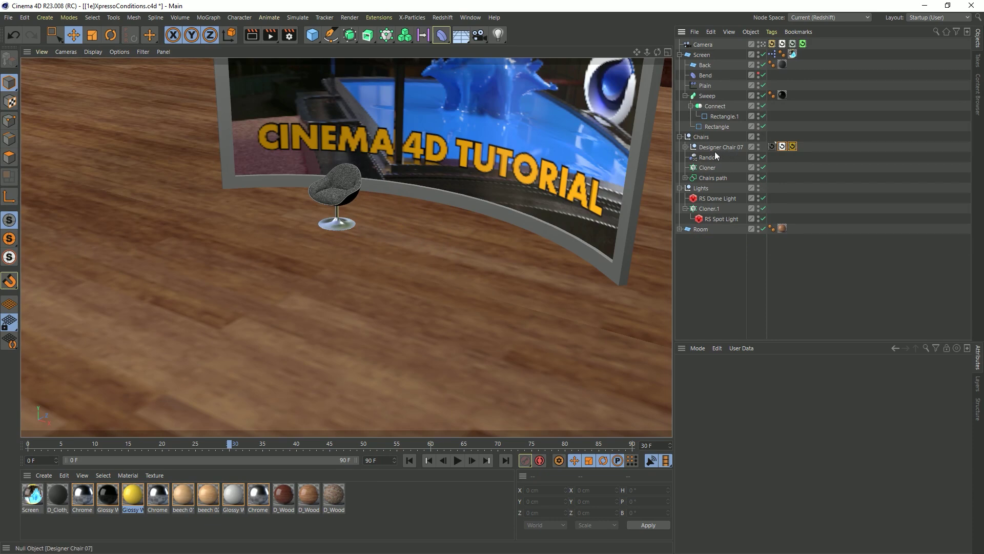
Make Designer Chair 07 the child of the chairs' Cloner and recall the Camera view facing the Screen.
{"action": "left_click_drag", "start_coordinate": [718, 148], "coordinate": [713, 169]}
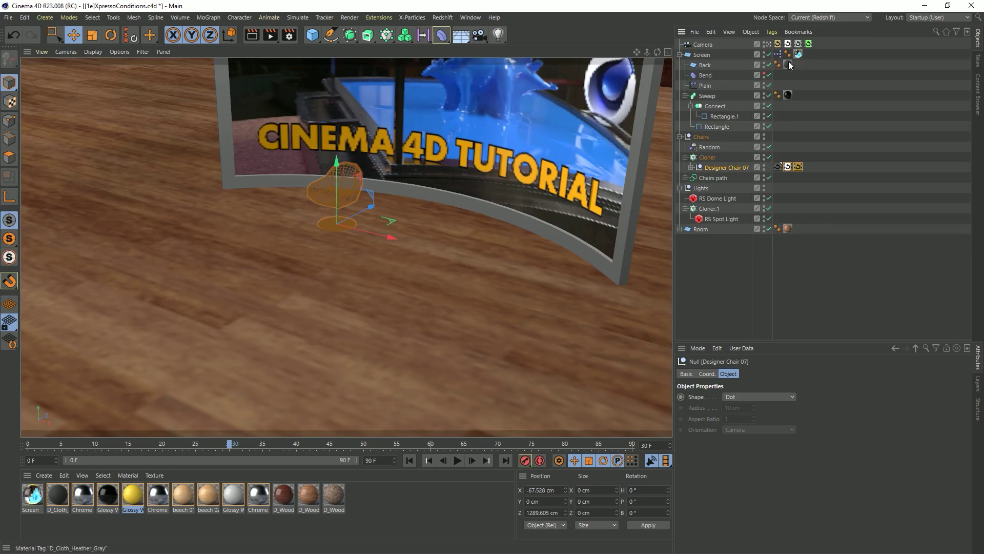
{"action": "double_click", "coordinate": [790, 44]}
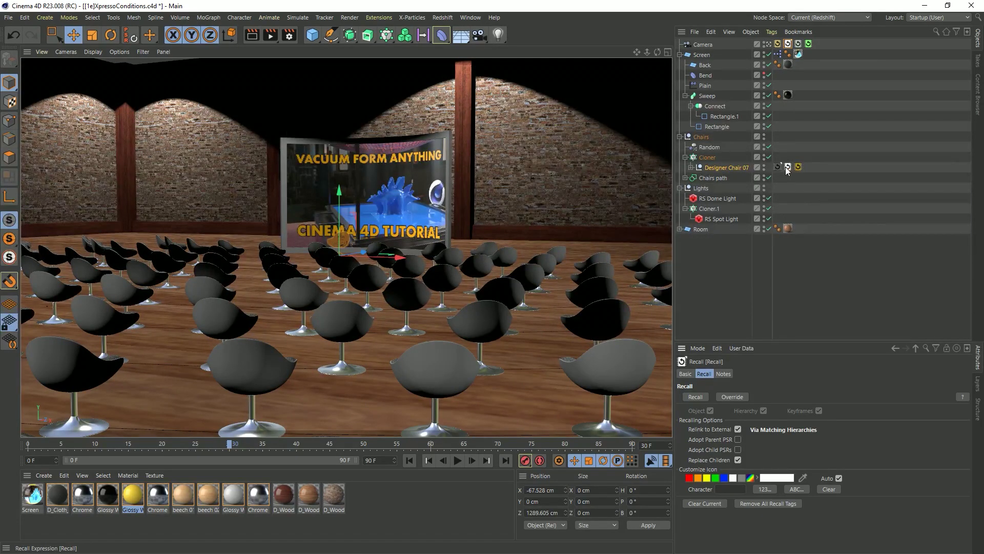
Swap the cloned chair between Designer Chairs 02, 03 and 07 with the Recall tags, also recalling the Camera's high and screen-facing views.
{"action": "double_click", "coordinate": [789, 167]}
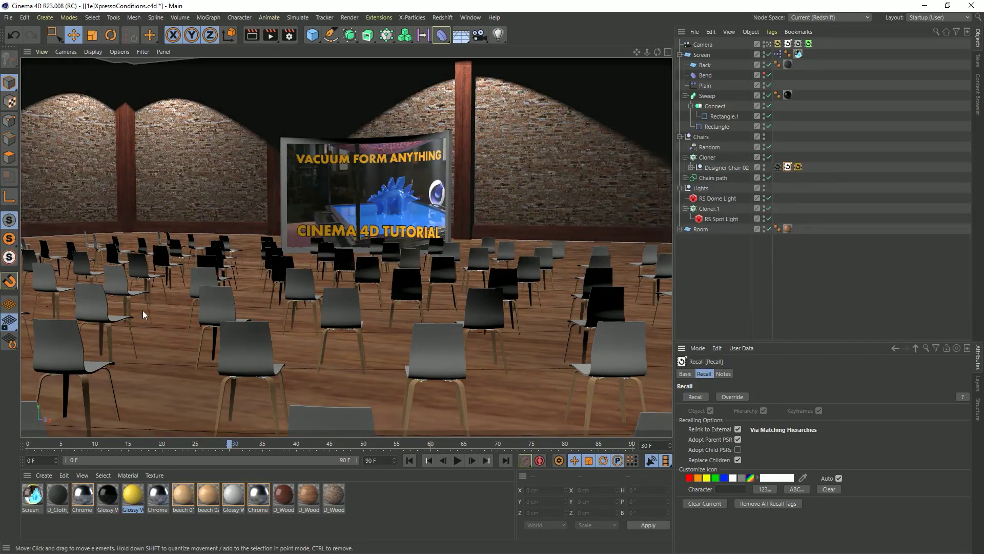
{"action": "double_click", "coordinate": [798, 168]}
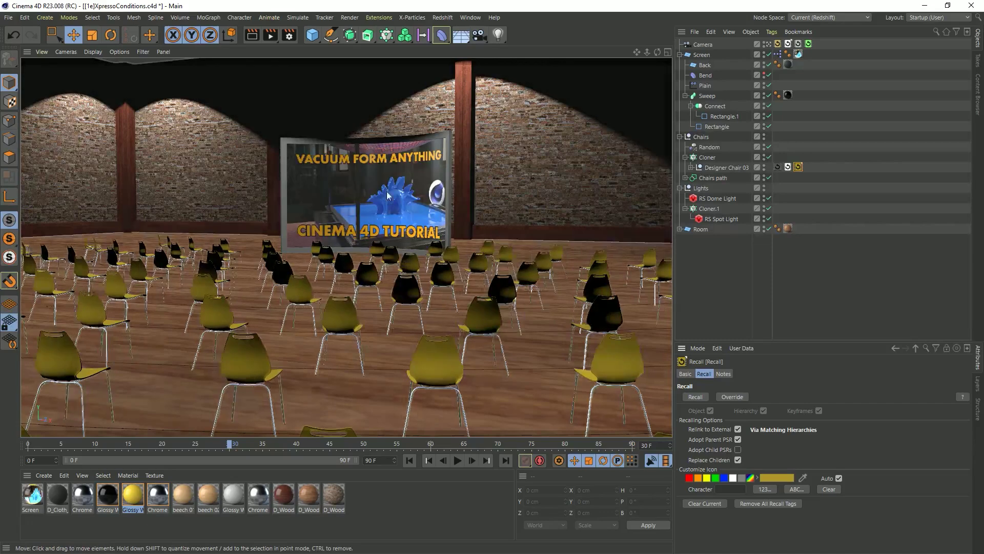
{"action": "double_click", "coordinate": [799, 45]}
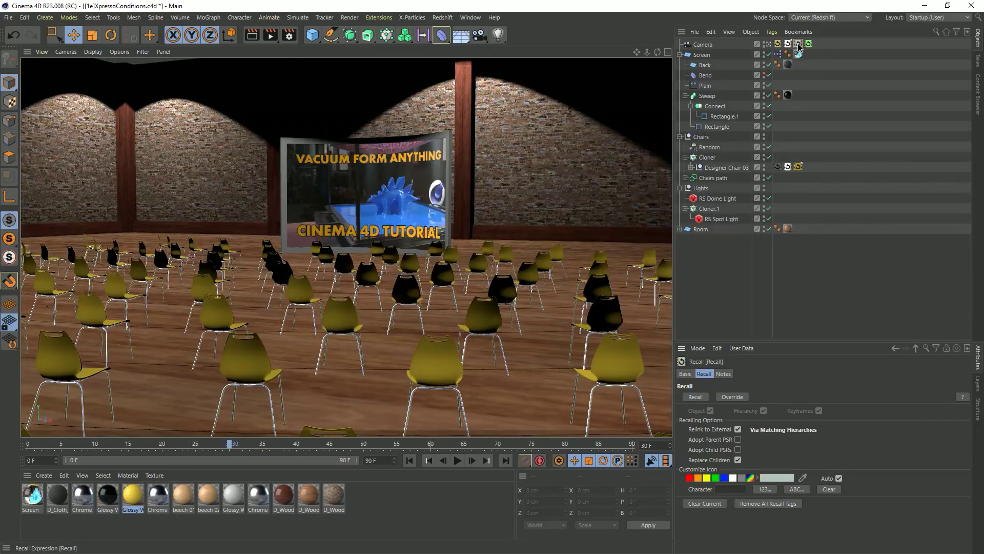
{"action": "double_click", "coordinate": [789, 45]}
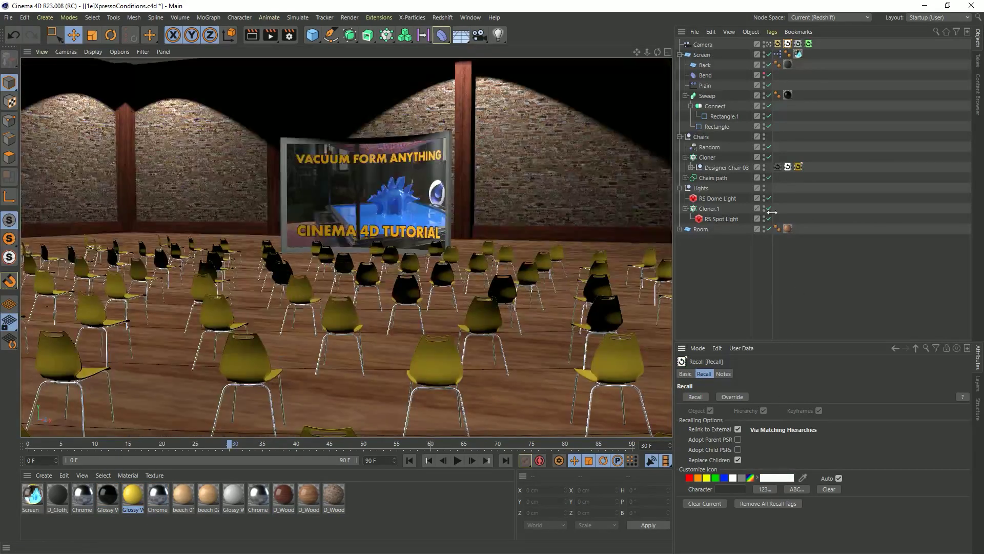
{"action": "double_click", "coordinate": [779, 168]}
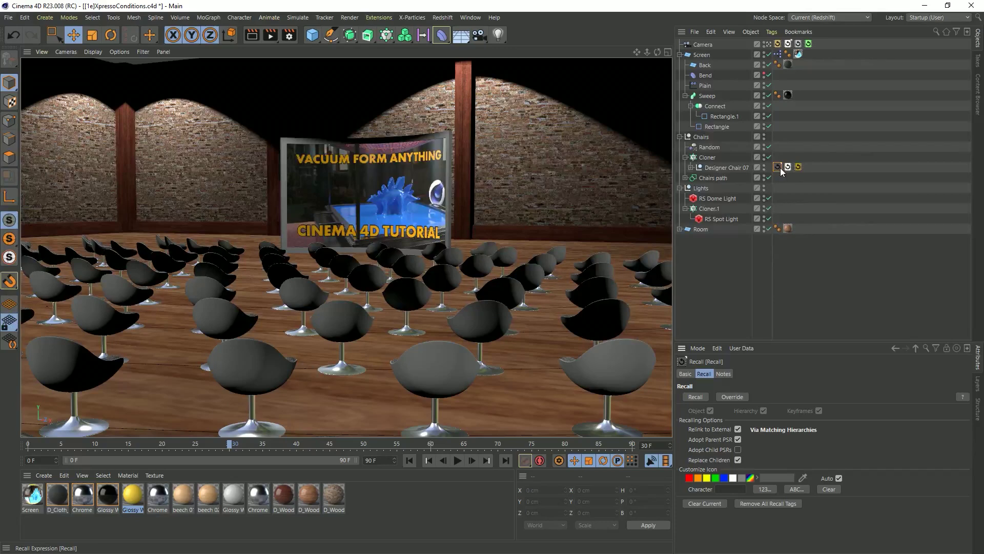